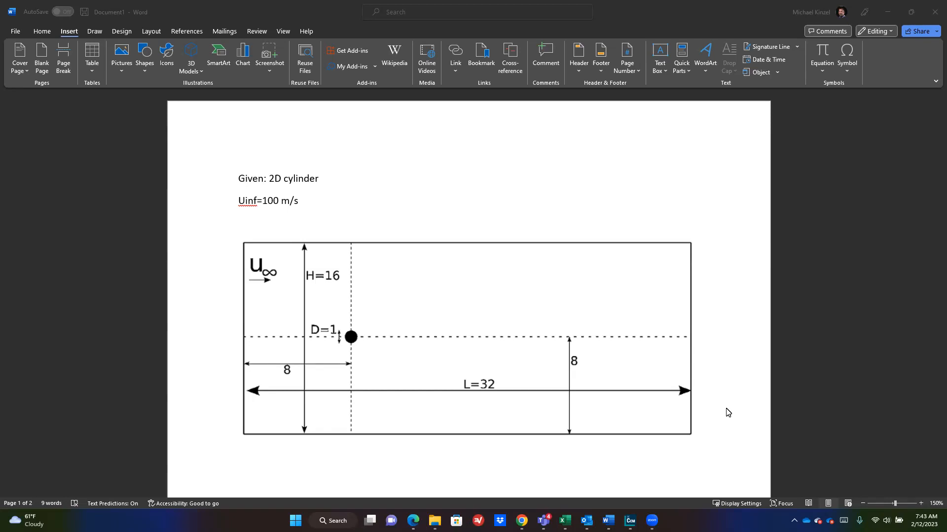
Step: Switch from the Word cylinder brief to the empty Star 2 simulation in STAR-CCM+
key("alt+Tab")
key("alt+Tab")
key("alt+Tab")
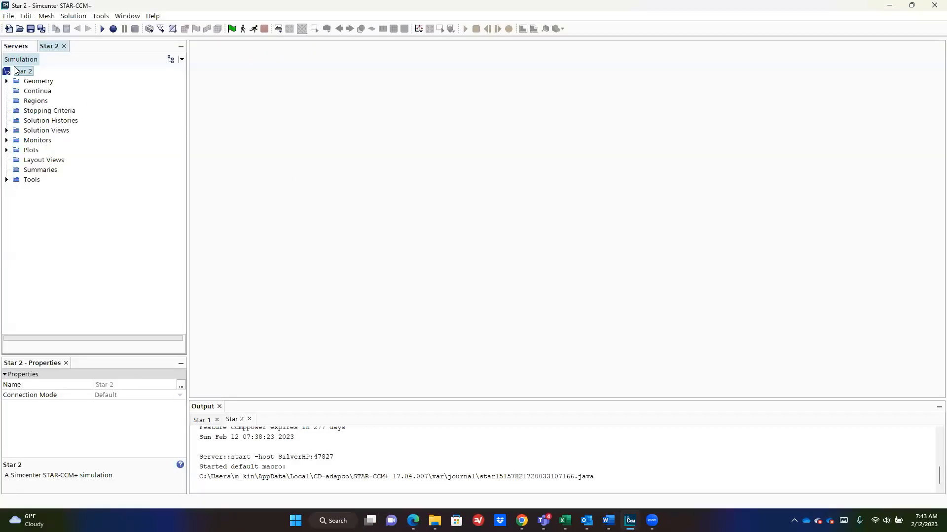
Step: Expand Geometry and bring up the Parts menu's New Shape Part choices (Block, Cone, Cylinder, Sphere)
left_click(15, 81)
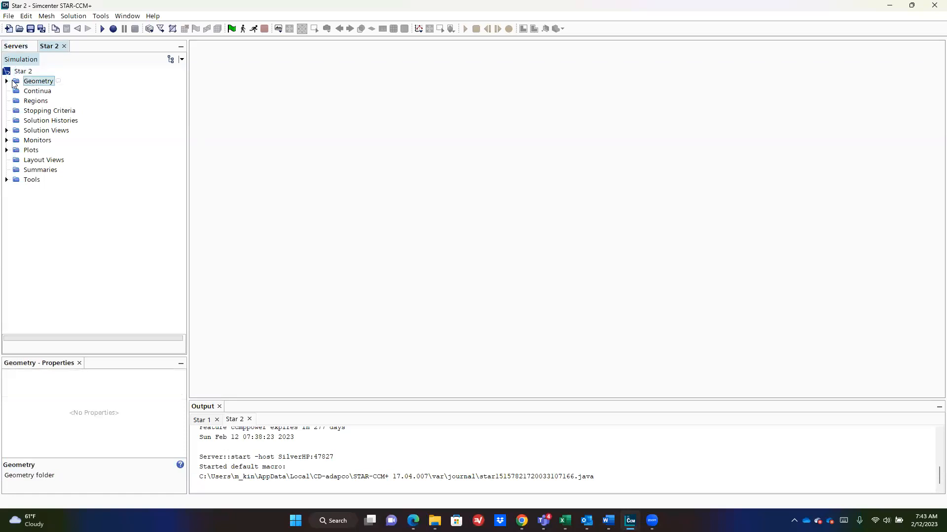
left_click(6, 81)
left_click(42, 100)
right_click(38, 101)
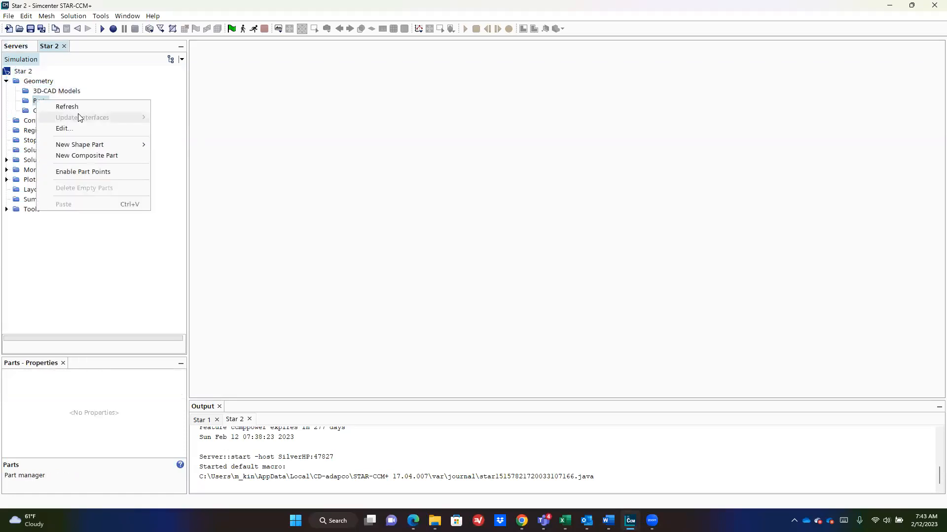
mouse_move(88, 143)
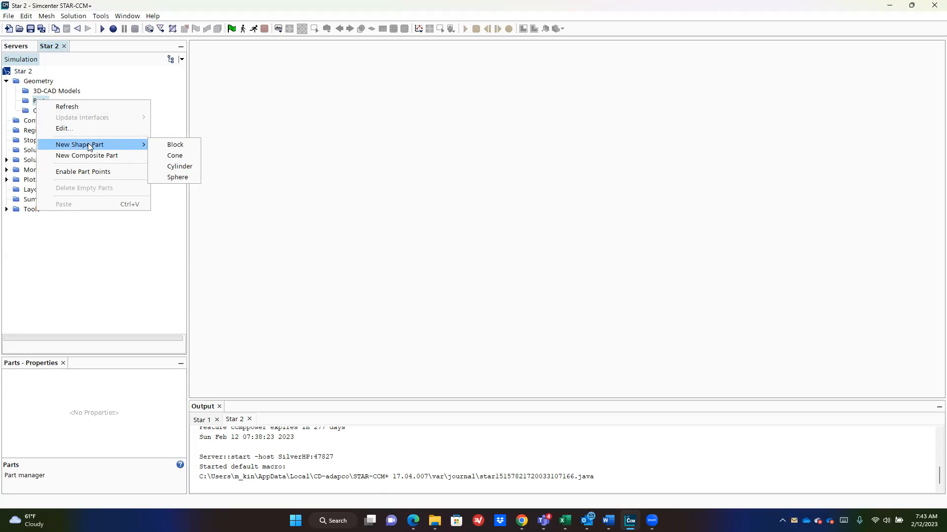
Step: Start a new Block part with X corners at -8 m and 24 m
left_click(183, 144)
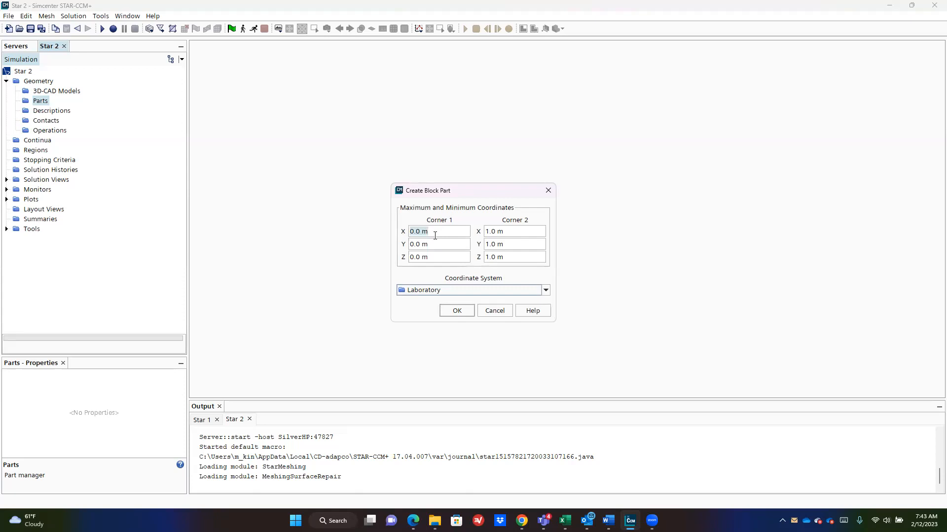
type("-8")
key("Tab")
left_click(527, 230)
left_click(412, 6)
type("254")
key("Tab")
Step: Set the Block's Y corners to -8 m and 8 m and create it
left_click(451, 246)
type("-8")
key("Tab")
key("Tab")
key("Tab")
type("8")
key("Return")
left_click(456, 311)
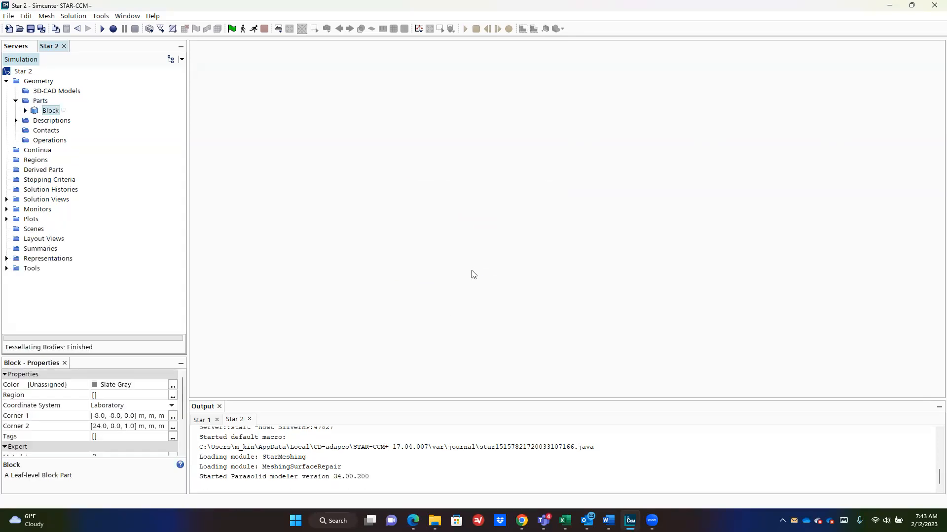
Step: Show the Block in a new Geometry scene in 3D, then bring the Word channel sketch forward
left_click(278, 28)
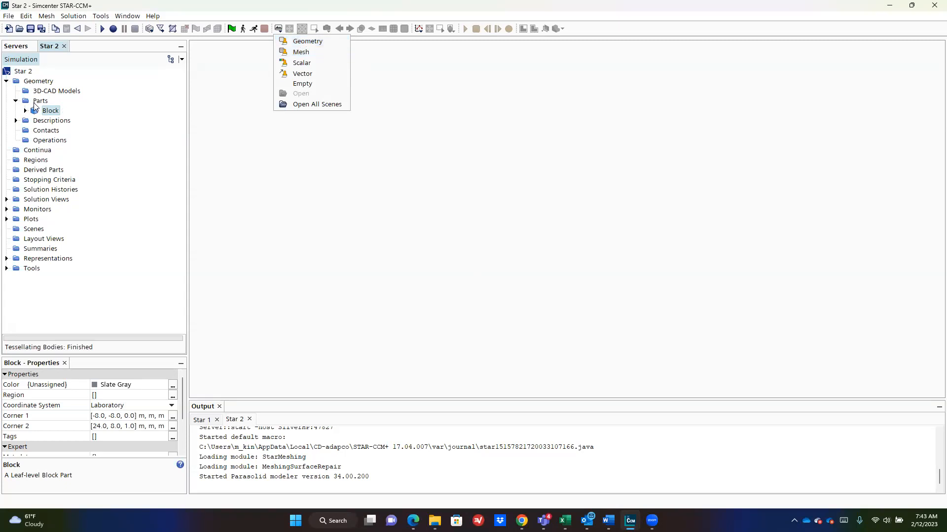
left_click(35, 102)
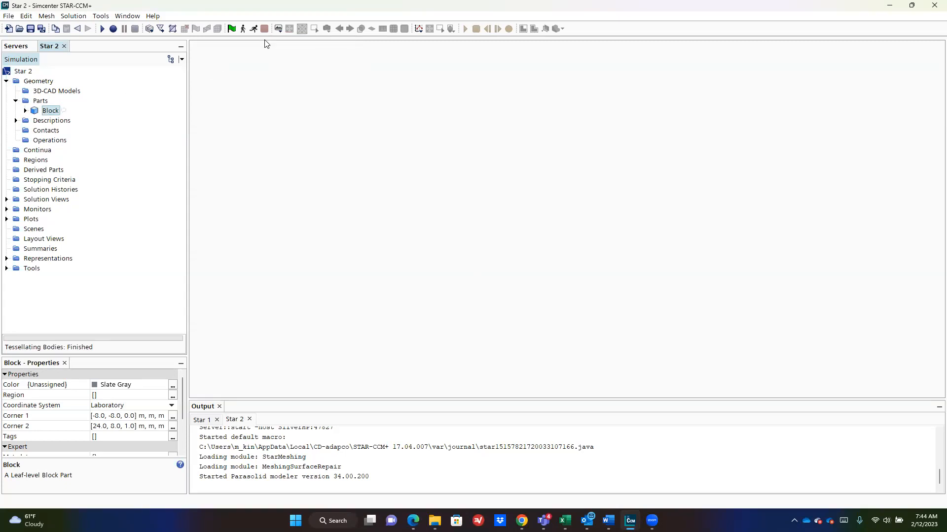
left_click(280, 31)
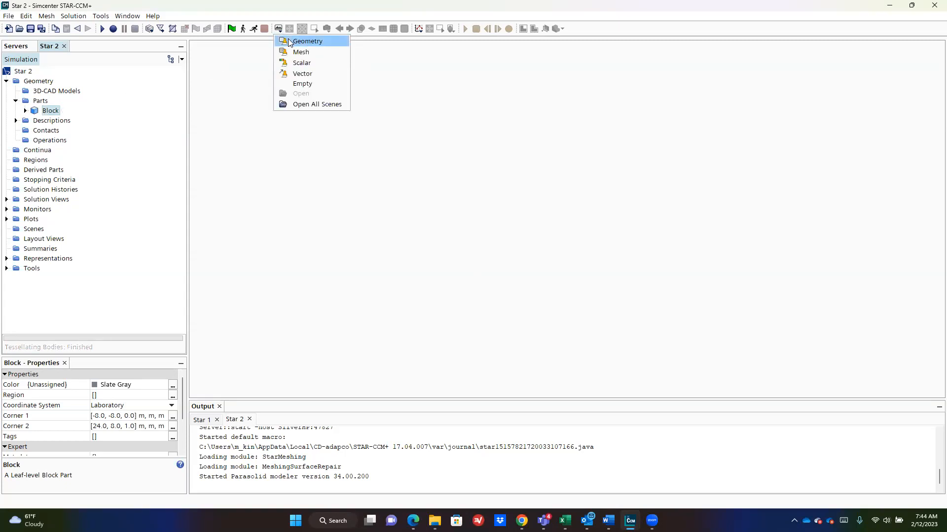
left_click(293, 43)
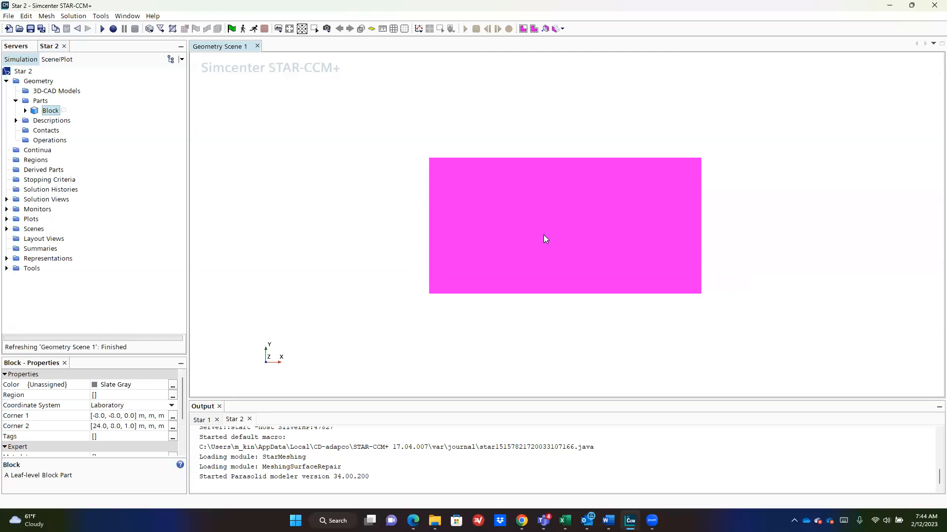
mouse_move(394, 210)
left_mouse_down()
mouse_move(501, 224)
mouse_move(393, 208)
mouse_move(566, 214)
mouse_move(490, 206)
mouse_move(484, 213)
left_mouse_up()
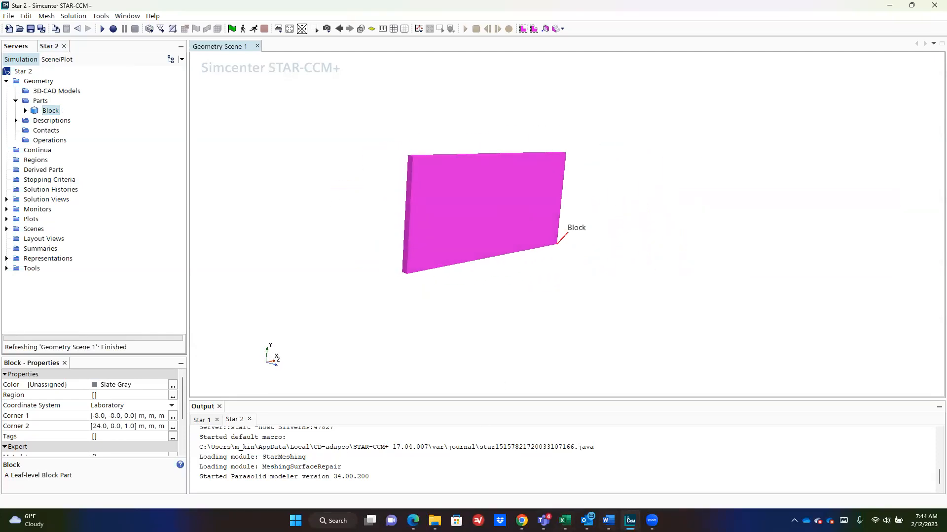
mouse_move(608, 523)
left_click(688, 478)
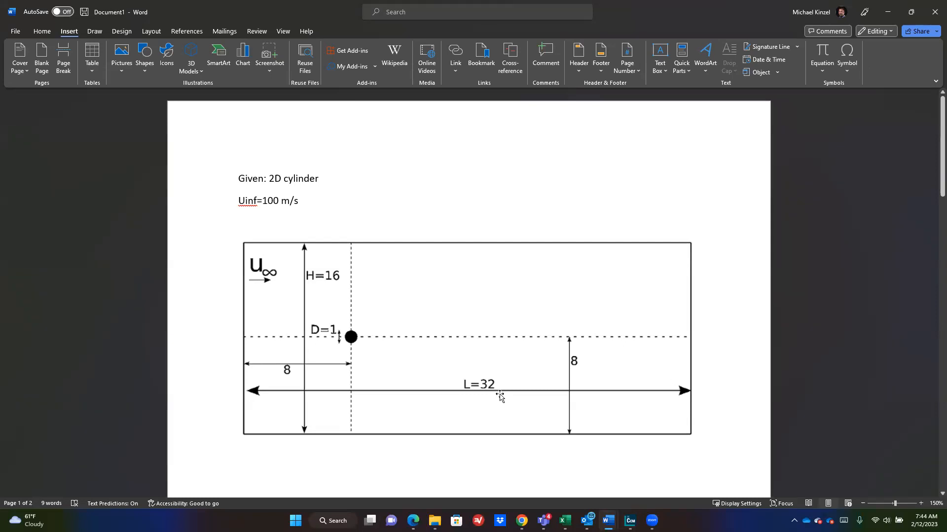
Step: Return from the Word sketch to STAR-CCM+ and the Block geometry scene
key("alt+Tab")
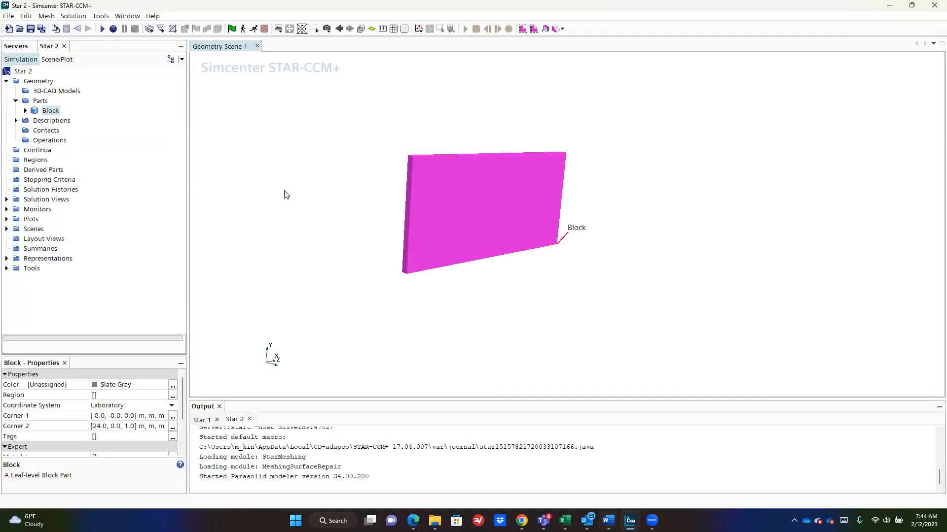
Step: Start a new Cylinder shape part with a 0.5 m radius
right_click(33, 101)
mouse_move(98, 146)
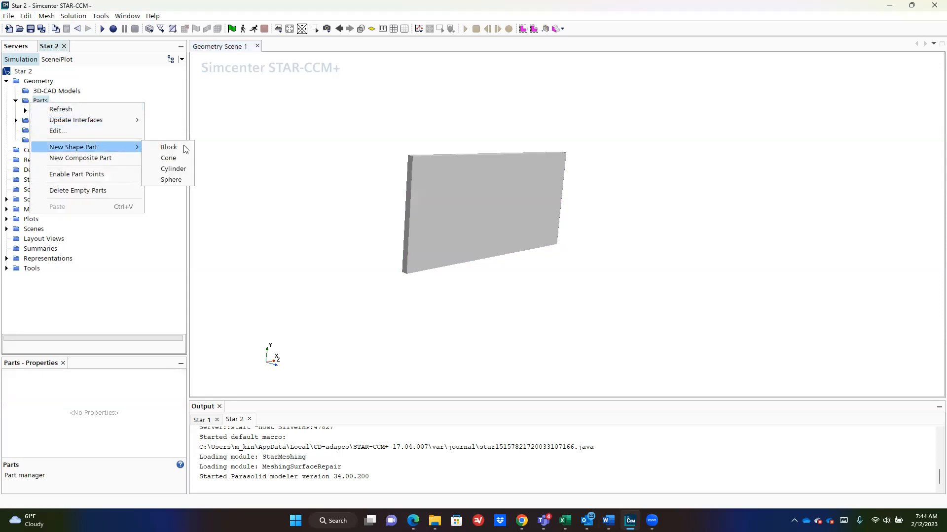
left_click(172, 169)
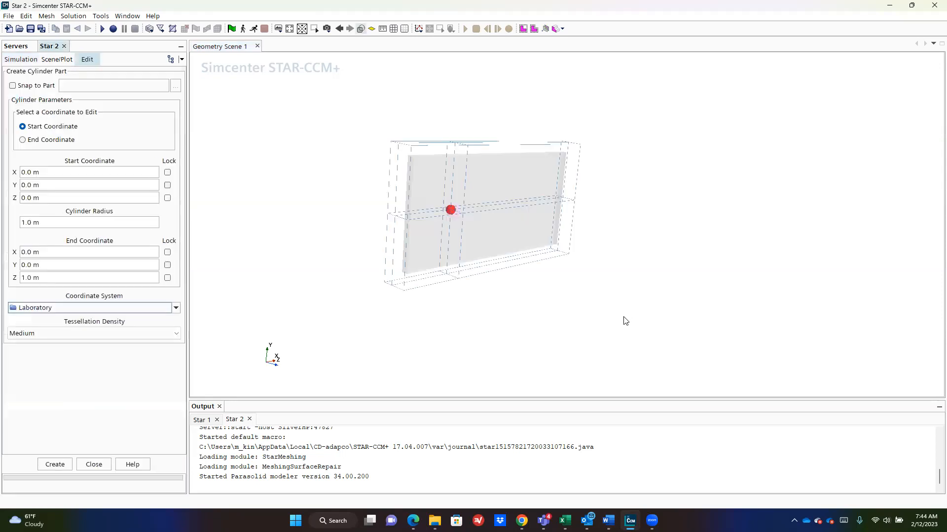
scroll(428, 192, "up", 5)
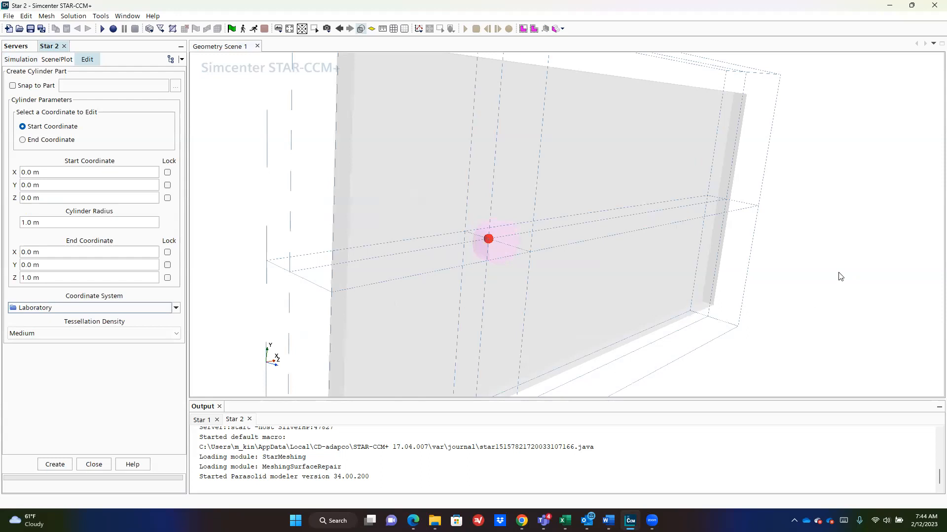
mouse_move(871, 271)
left_mouse_down()
mouse_move(904, 269)
mouse_move(882, 271)
left_mouse_up()
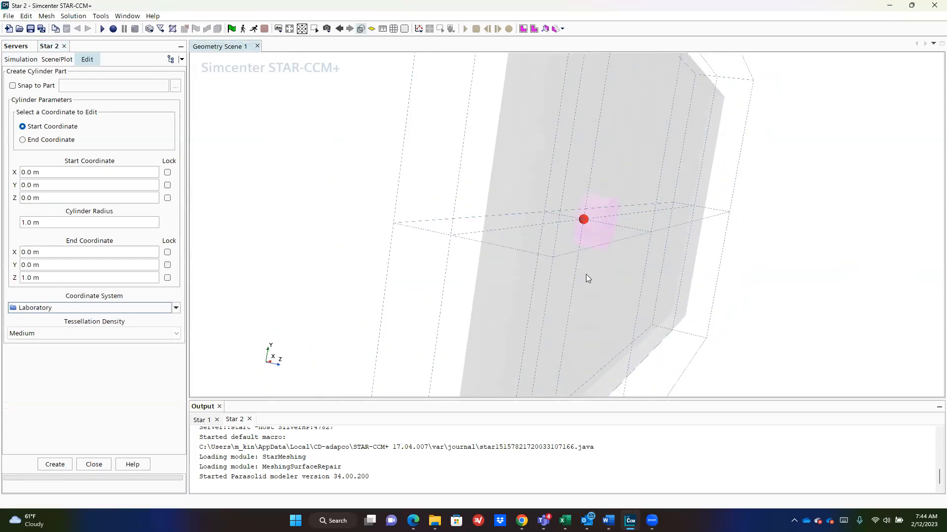
left_click(104, 225)
type("0.5")
key("Tab")
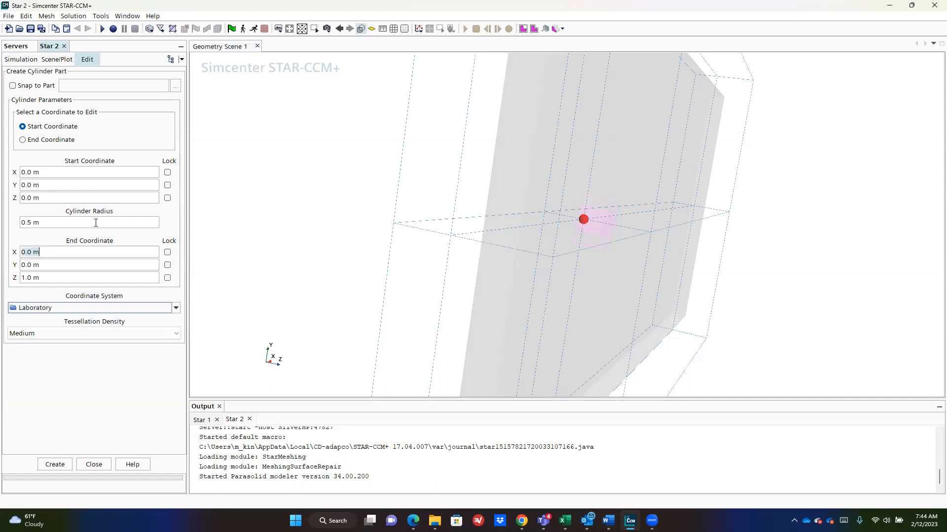
Step: Inspect the cylinder preview on the Block and drag its start point in the scene
mouse_move(357, 162)
left_mouse_down()
mouse_move(417, 171)
mouse_move(389, 167)
left_mouse_up()
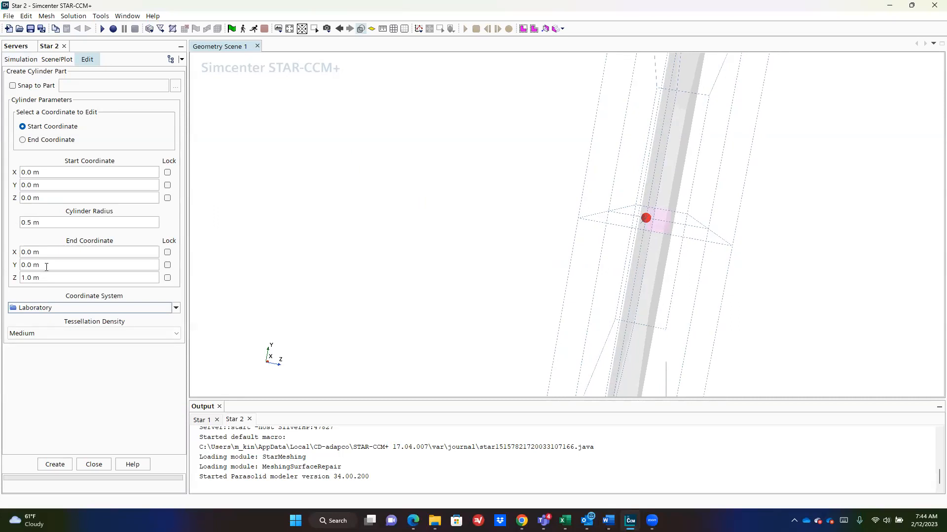
mouse_move(490, 214)
left_mouse_down()
mouse_move(376, 211)
mouse_move(540, 222)
mouse_move(511, 224)
mouse_move(480, 249)
mouse_move(492, 290)
mouse_move(460, 205)
mouse_move(492, 222)
left_mouse_up()
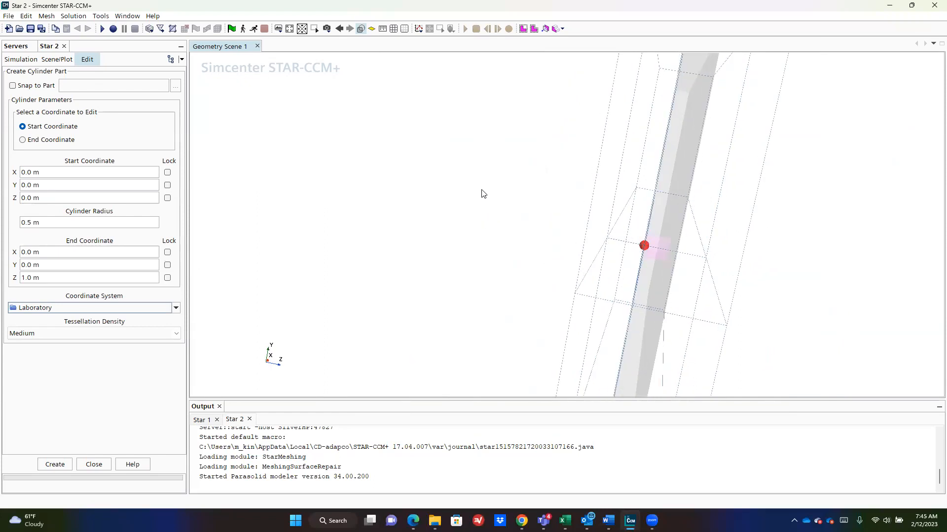
mouse_move(814, 211)
left_mouse_down()
mouse_move(701, 209)
mouse_move(484, 148)
mouse_move(454, 108)
left_mouse_up()
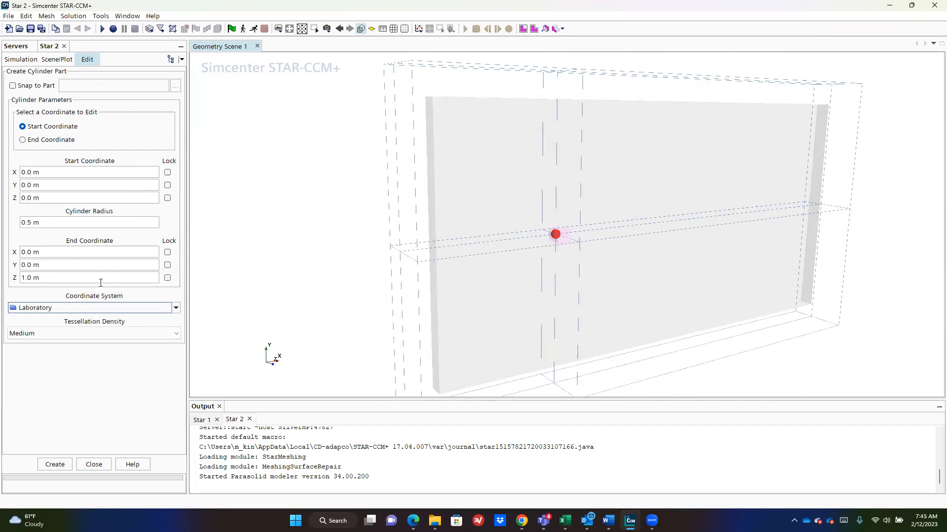
left_click(95, 267)
type("-")
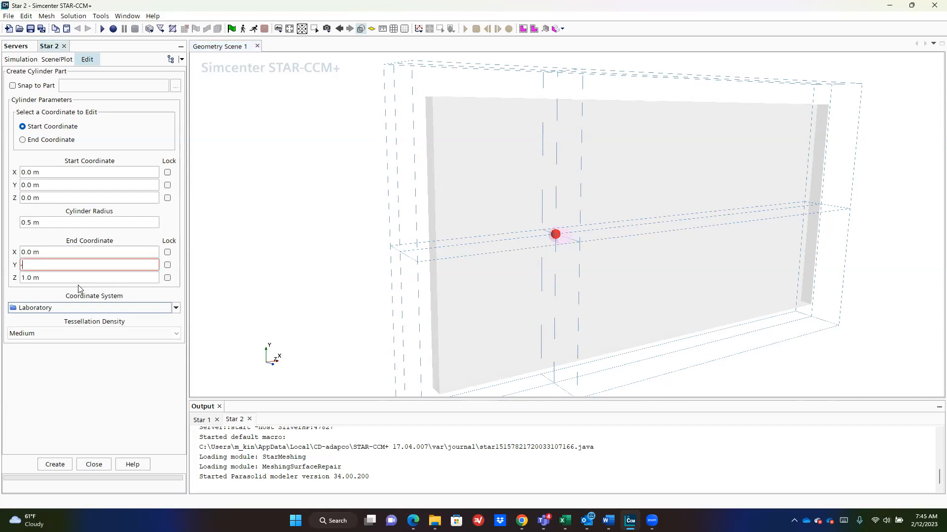
key("BackSpace")
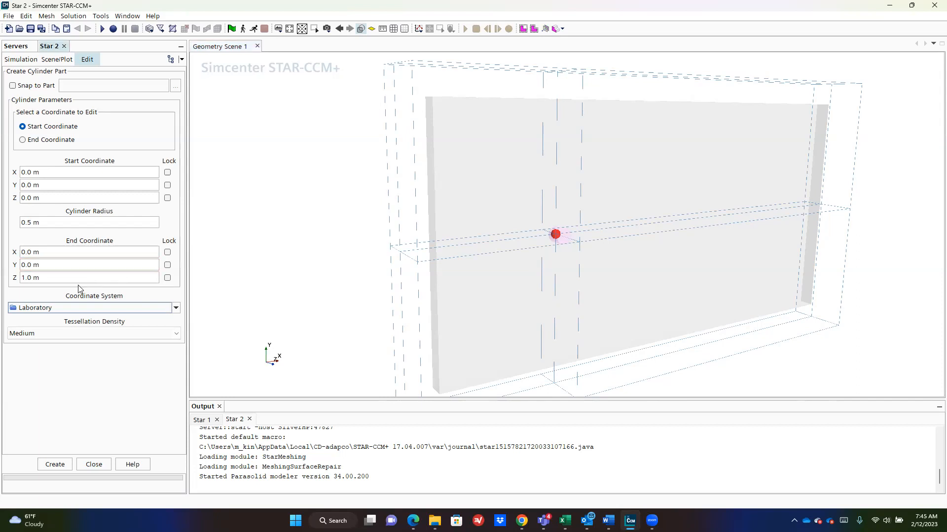
left_click(48, 171)
left_click(50, 187)
left_click(54, 196)
left_click_drag(254, 262, 397, 267)
scroll(498, 250, "up", 8)
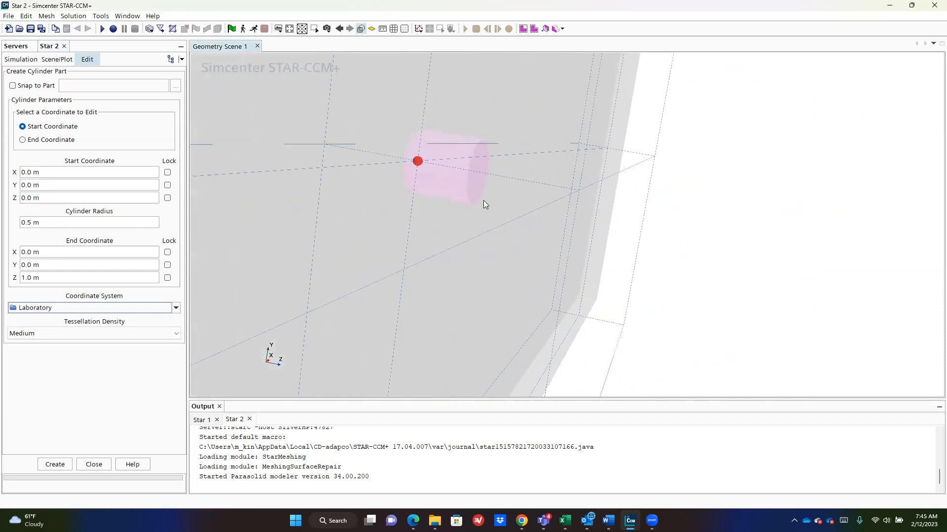
left_click_drag(418, 163, 609, 204)
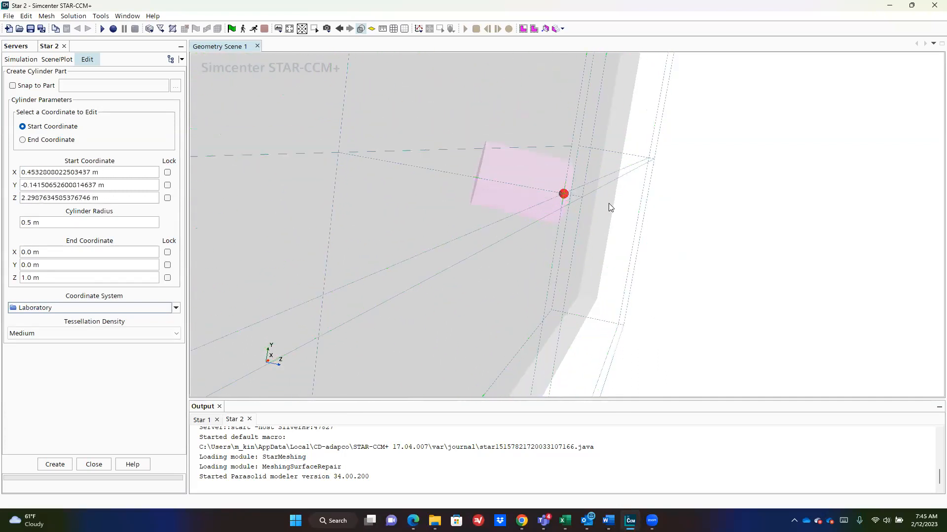
Step: Set the cylinder's start point to (0, 0, -1) m
left_click(113, 172)
type("0")
key("Tab")
type("0")
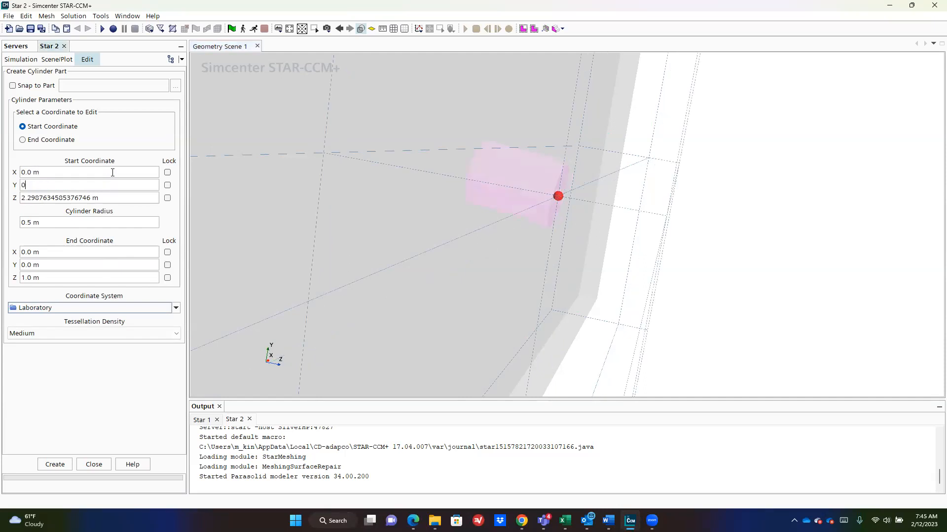
key("Tab")
type("0")
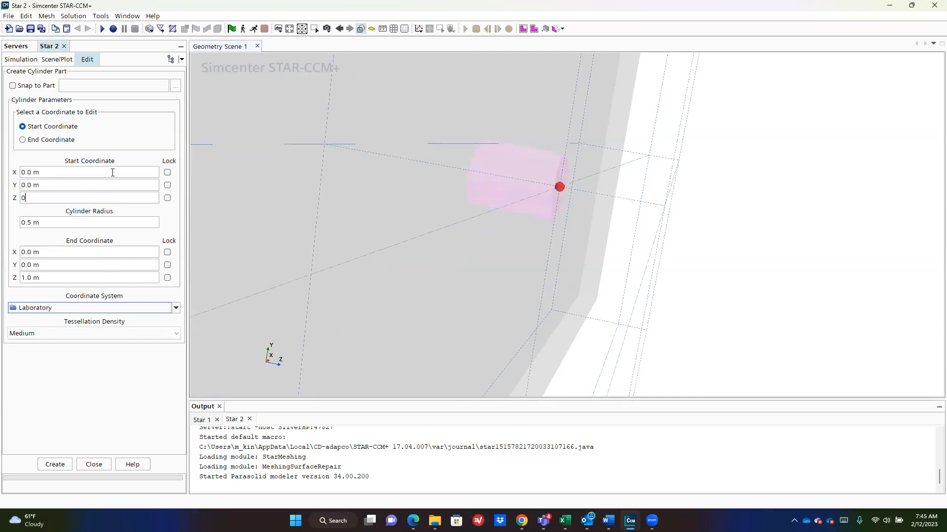
key("BackSpace")
type("-1")
key("Return")
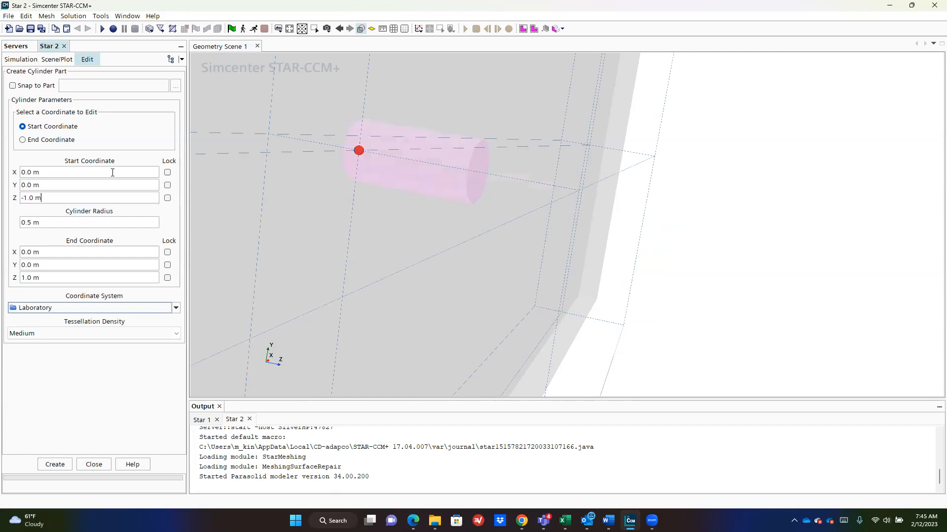
Step: Lengthen the cylinder by setting its end Z to 1.5 m
left_click(78, 253)
key("Tab")
key("Tab")
left_click(72, 277)
key("BackSpace")
type("5")
key("Return")
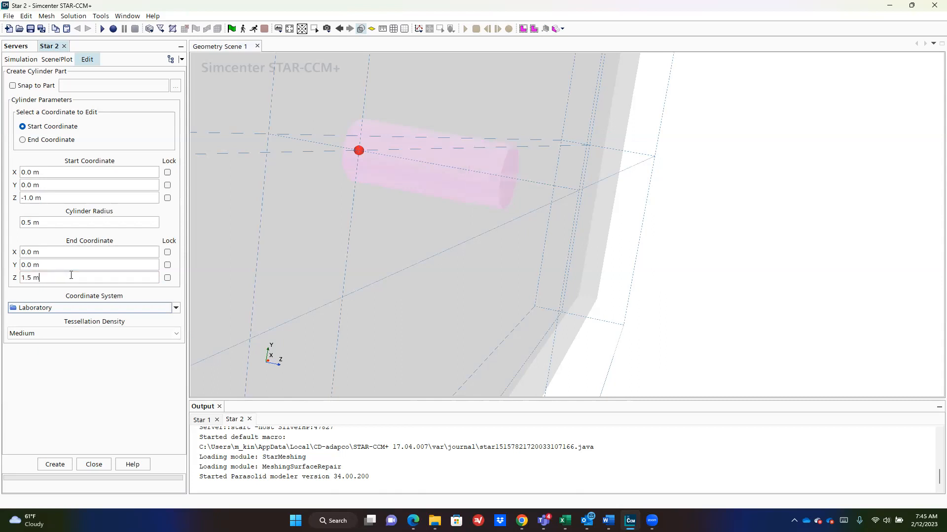
left_click_drag(710, 204, 750, 186)
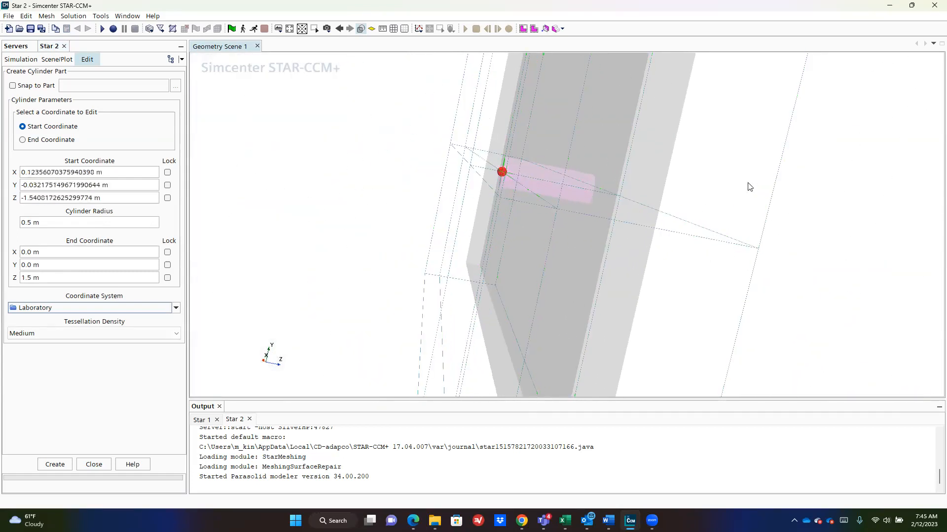
Step: Reconfirm start (0, 0, -1) m and create Cylinder 2, then close the panel
left_click(123, 174)
type("0")
key("Tab")
type("0")
key("Tab")
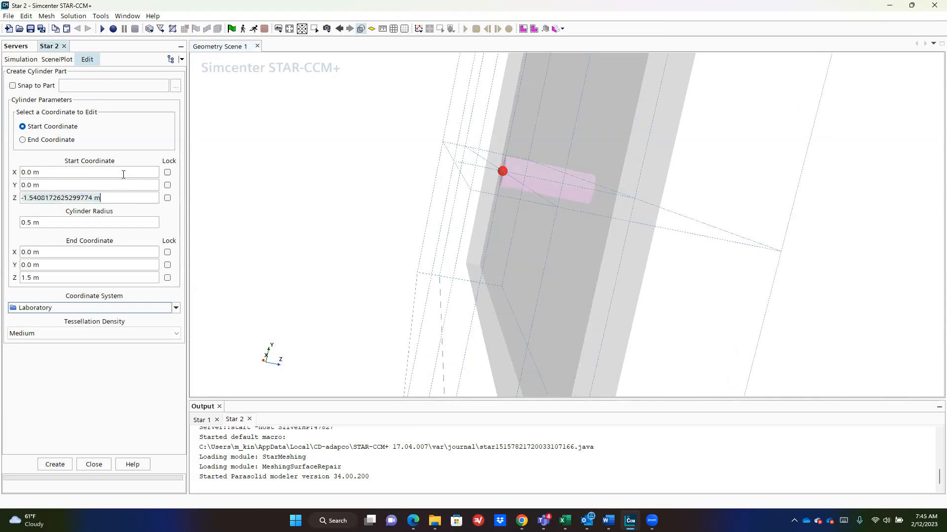
type("-1")
key("Return")
mouse_move(844, 214)
left_mouse_down()
mouse_move(797, 202)
mouse_move(813, 208)
left_mouse_up()
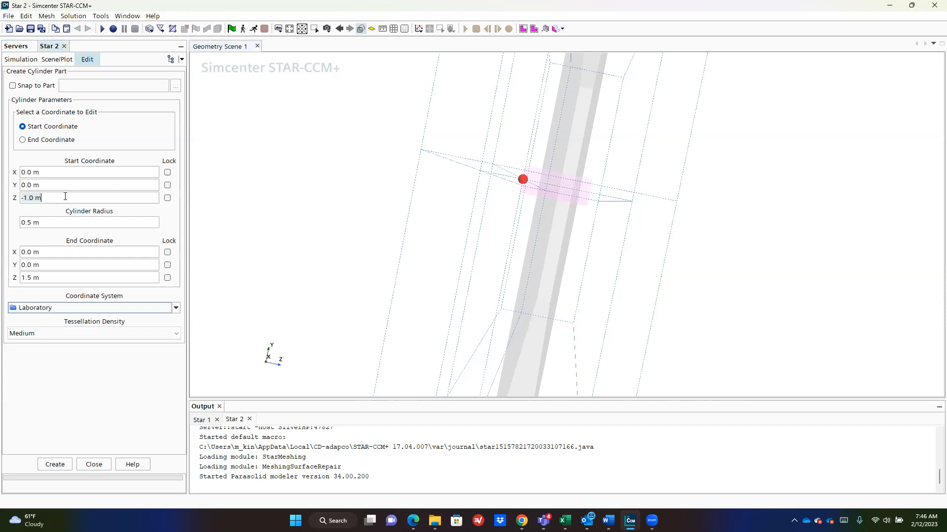
left_click(84, 278)
left_click(56, 466)
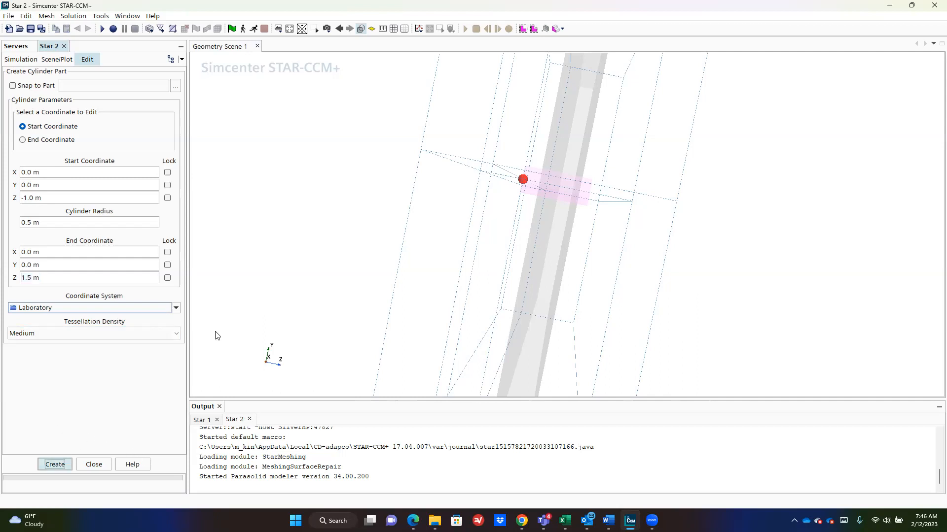
left_click(48, 465)
left_click(95, 464)
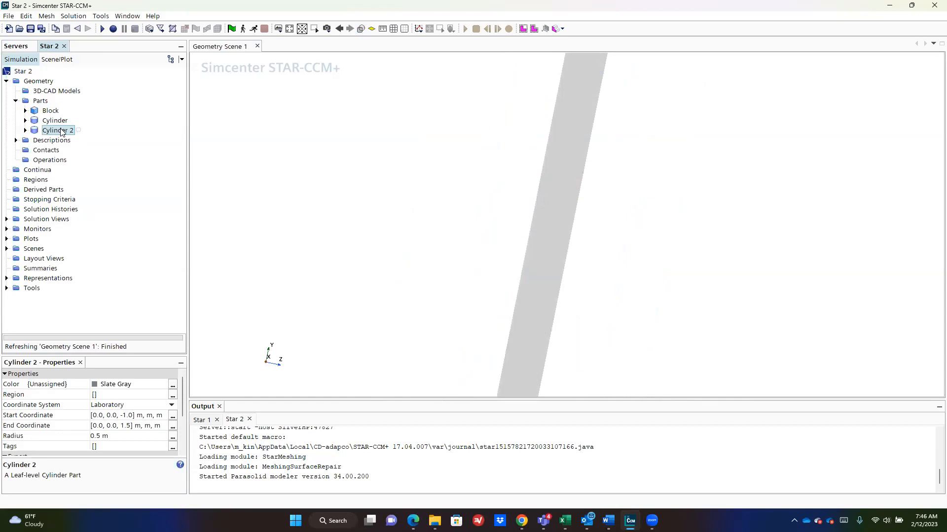
Step: Delete the Cylinder 2 part
right_click(61, 131)
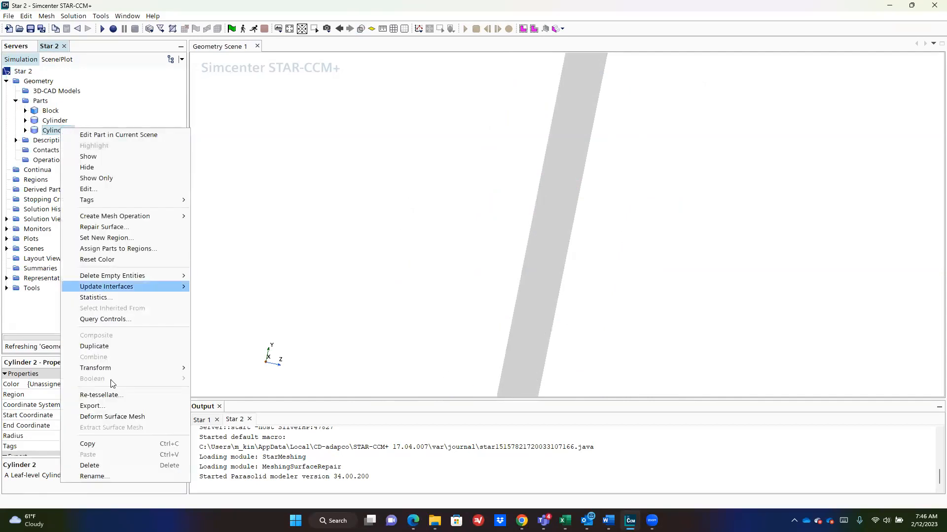
left_click(108, 464)
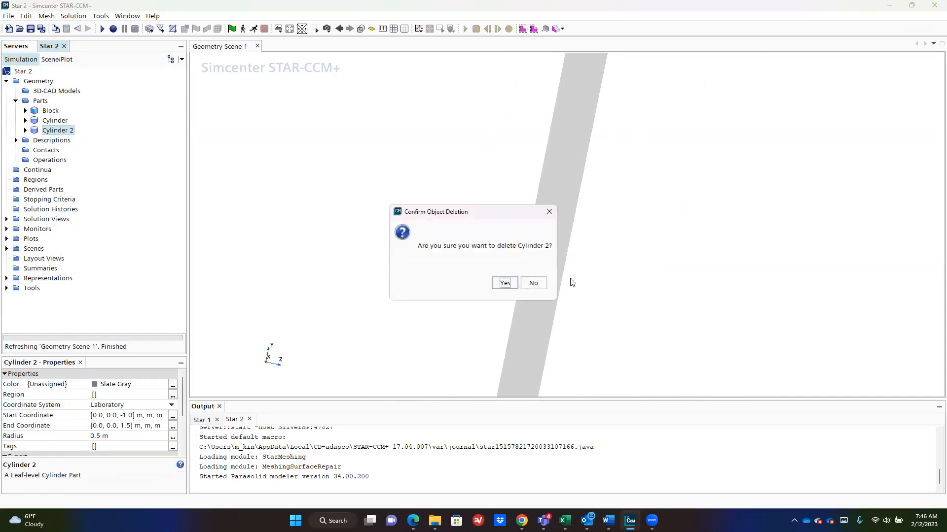
key("Return")
Step: Display the Cylinder part alongside the Block in Geometry Scene 1 via Surface 1
left_click_drag(767, 153, 542, 167)
left_click_drag(65, 123, 301, 164)
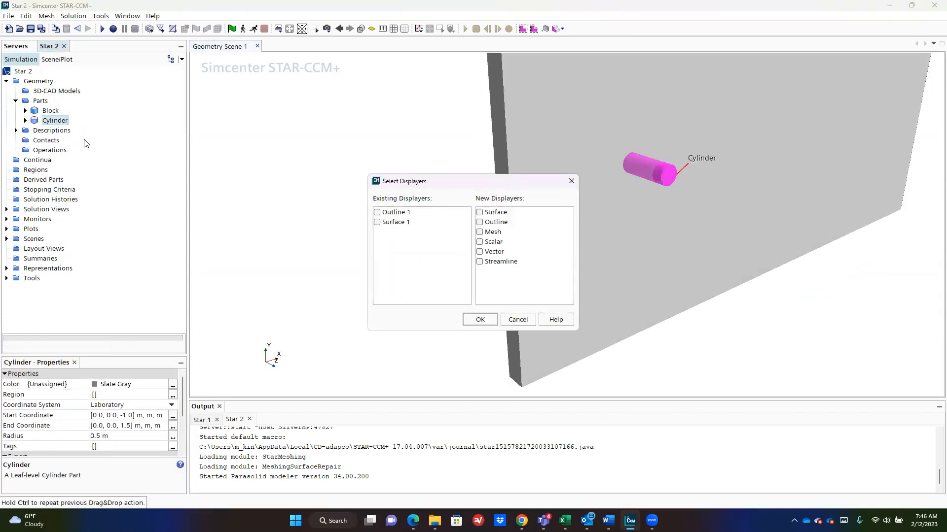
left_click(515, 320)
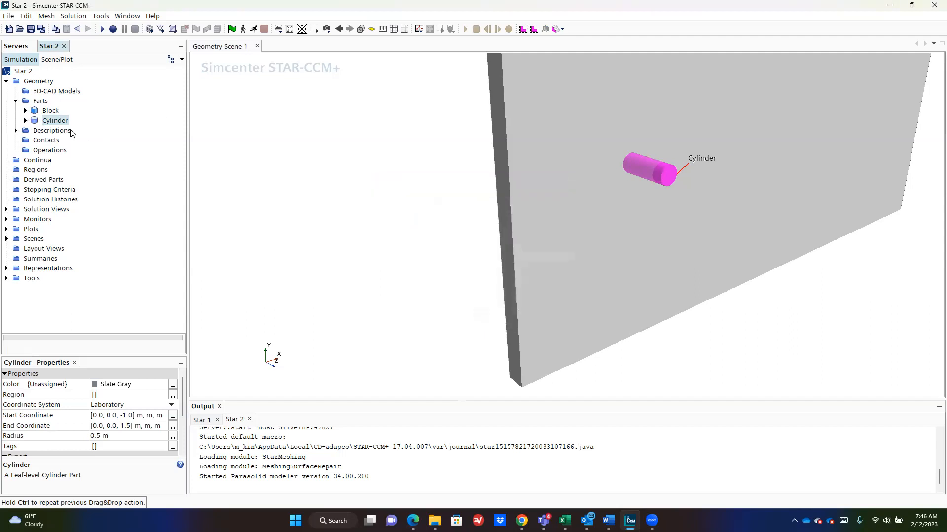
left_click_drag(64, 123, 381, 207)
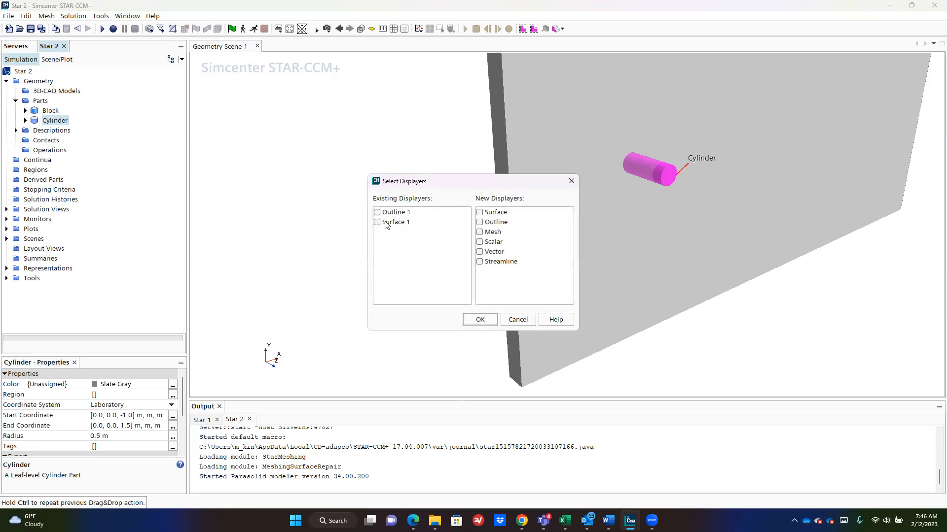
left_click(385, 223)
left_click(481, 320)
left_click_drag(371, 198, 423, 237)
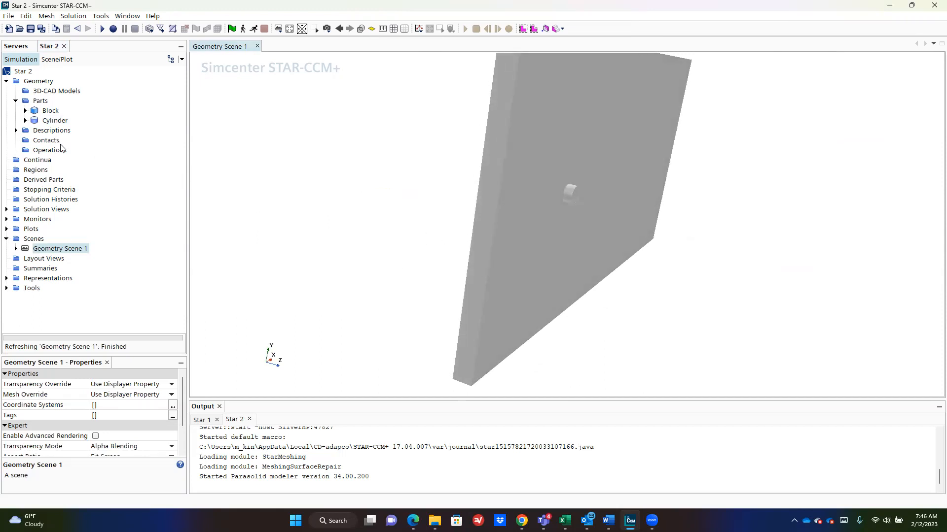
mouse_move(609, 521)
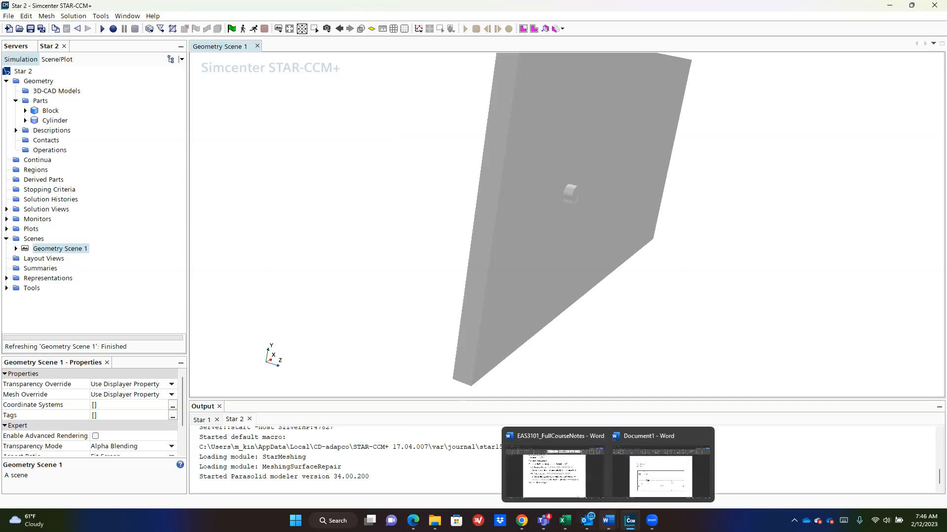
left_click(653, 476)
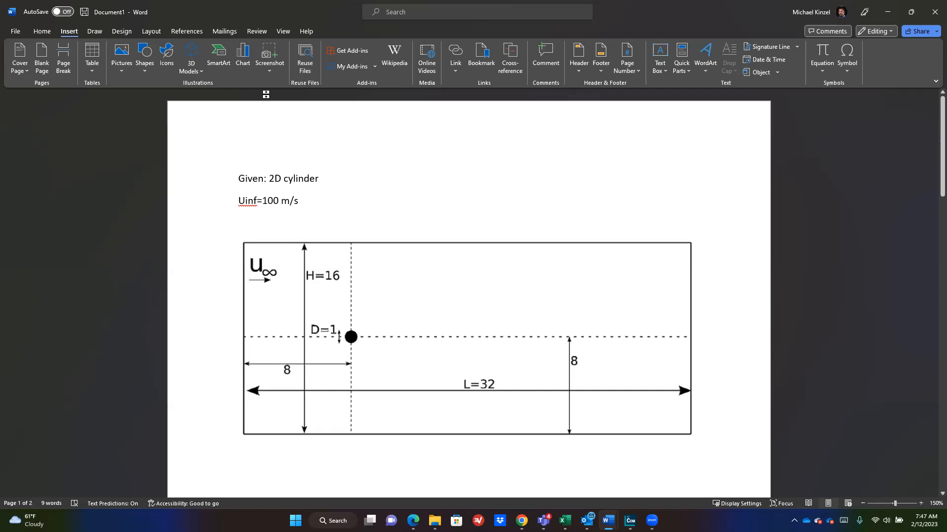
Step: Start a Boolean Subtract operation with Block and Cylinder as input parts
key("alt+Tab")
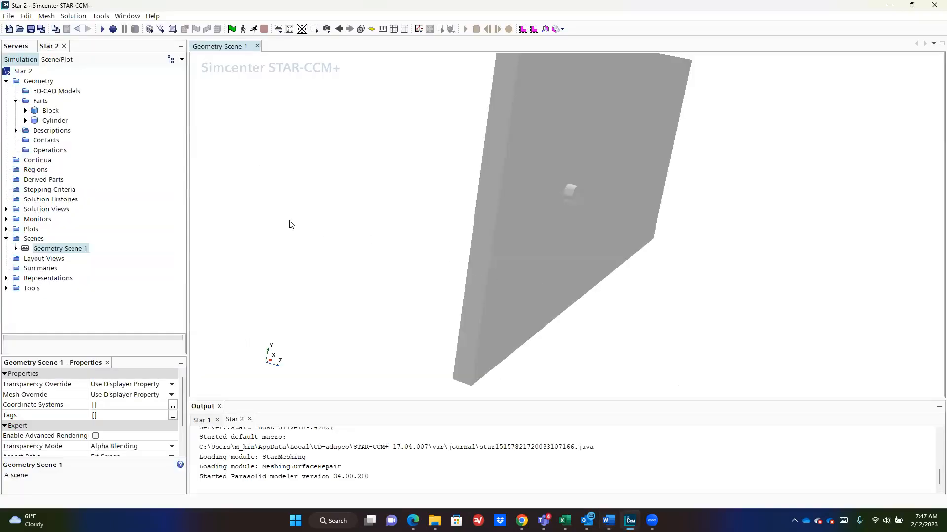
right_click(36, 151)
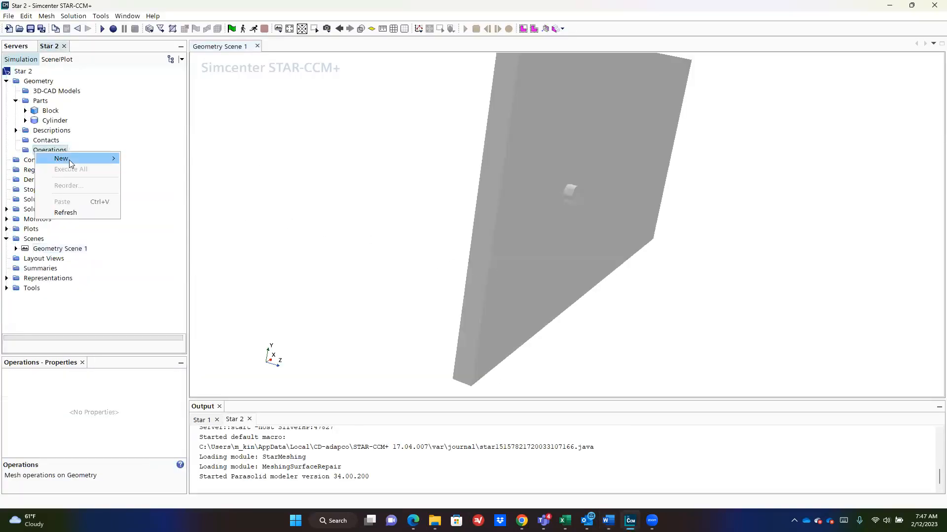
mouse_move(70, 164)
mouse_move(148, 170)
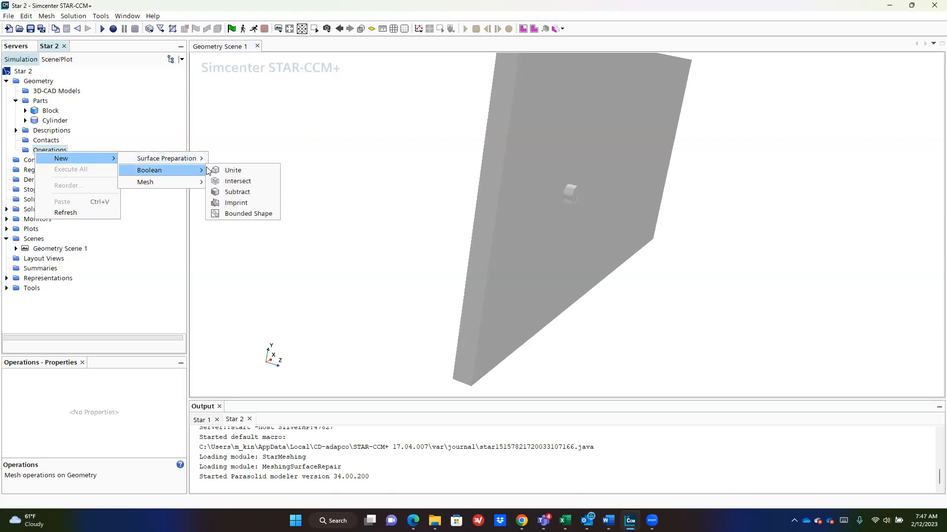
left_click(248, 192)
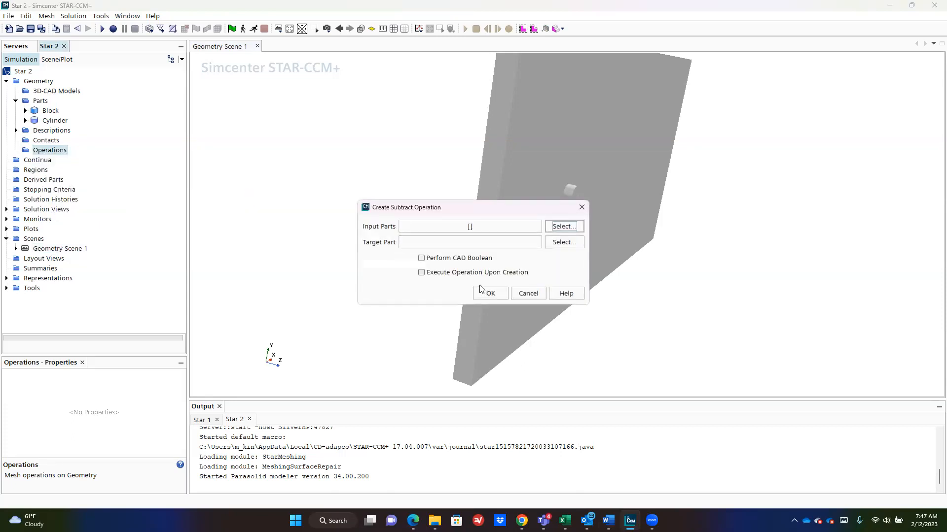
left_click(562, 226)
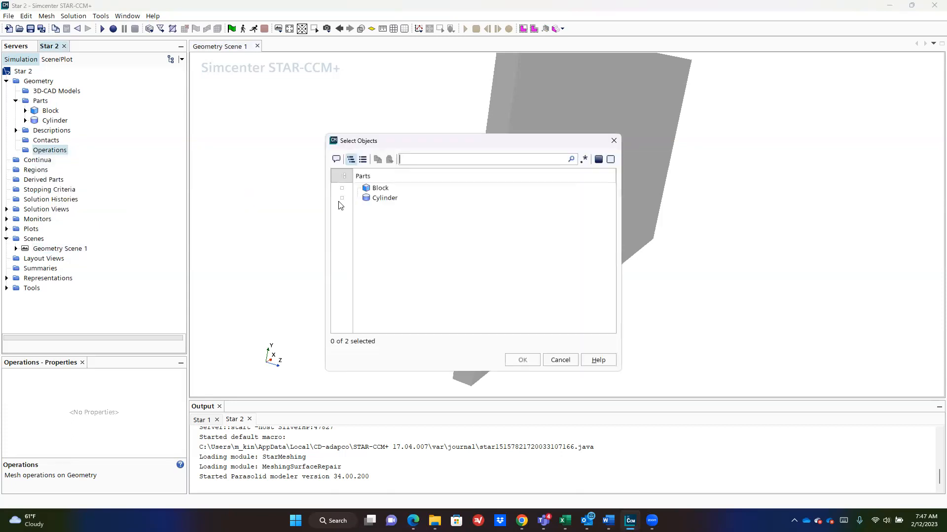
left_click(344, 178)
left_click(344, 178)
left_click(344, 189)
left_click(344, 198)
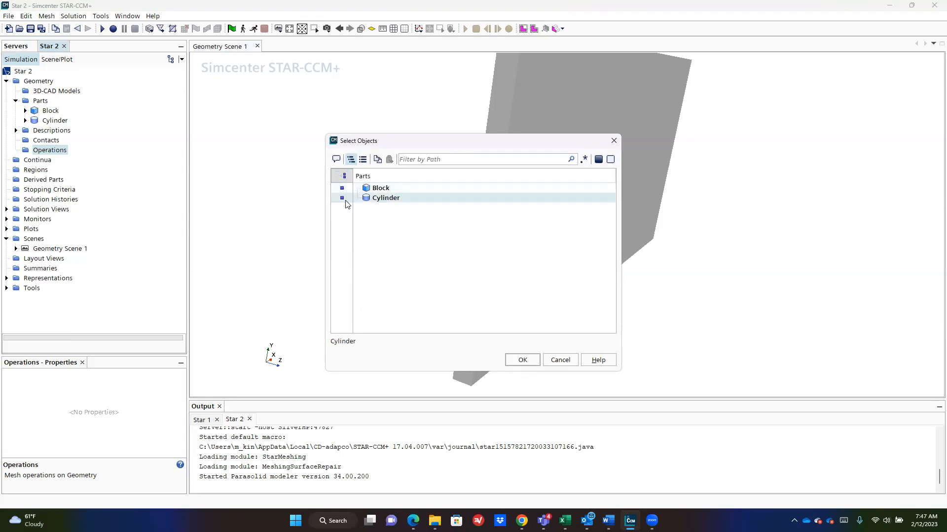
left_click(517, 359)
Step: Make Block the target part, enable execute upon creation, and create the Subtract
left_click(564, 242)
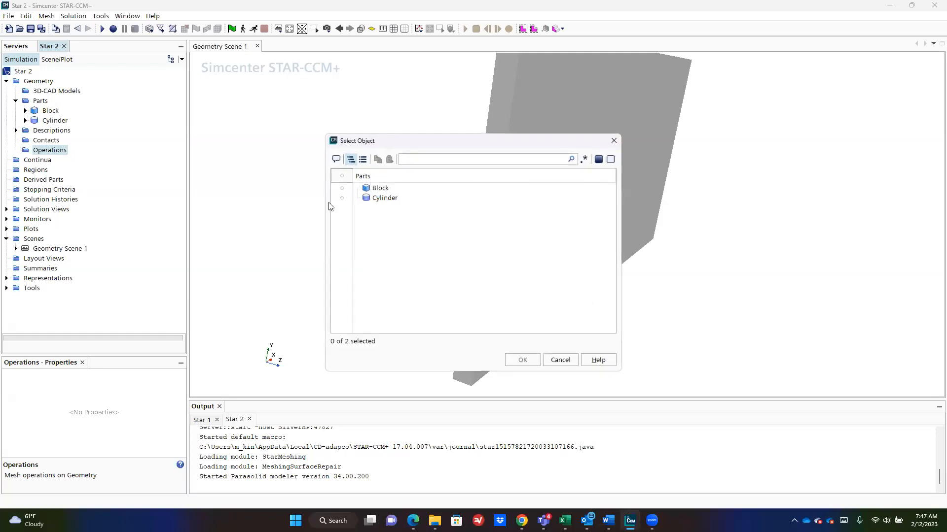
left_click(342, 188)
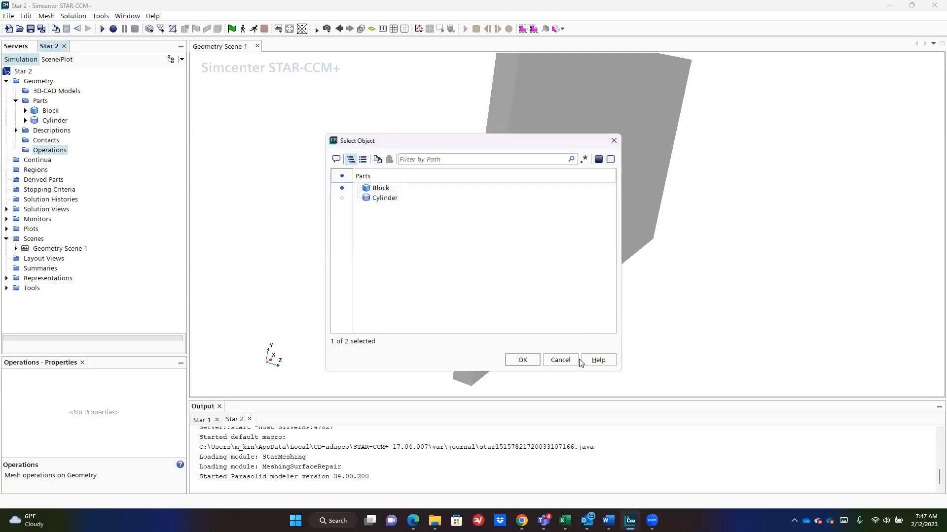
left_click(526, 360)
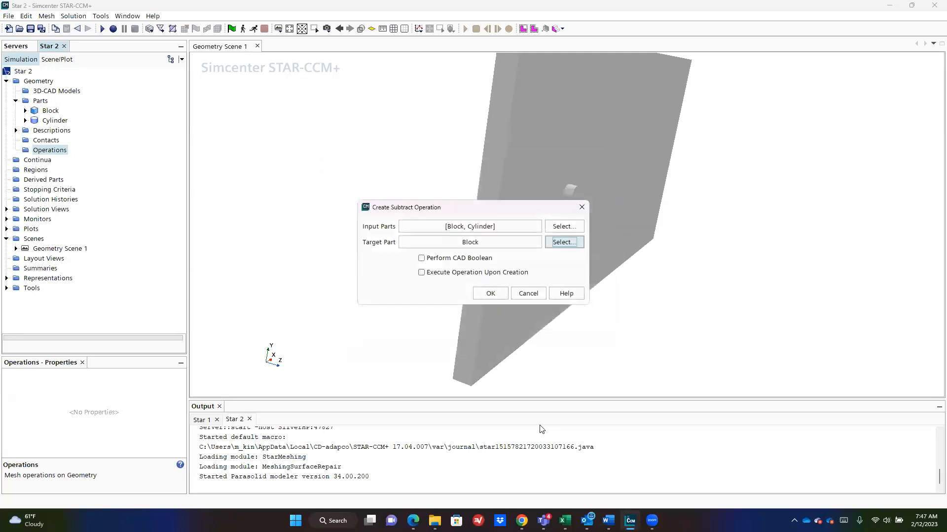
left_click(465, 273)
left_click(491, 293)
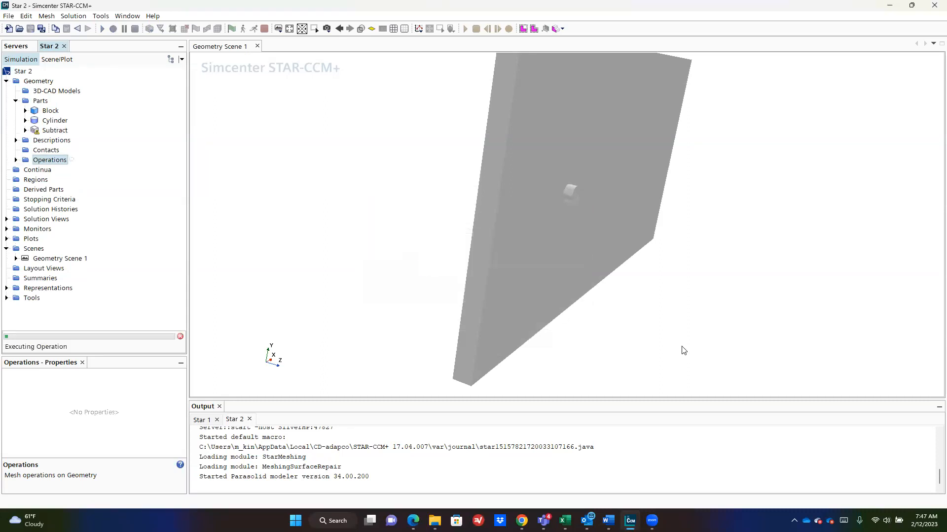
left_click(55, 131)
left_click_drag(846, 276, 562, 235)
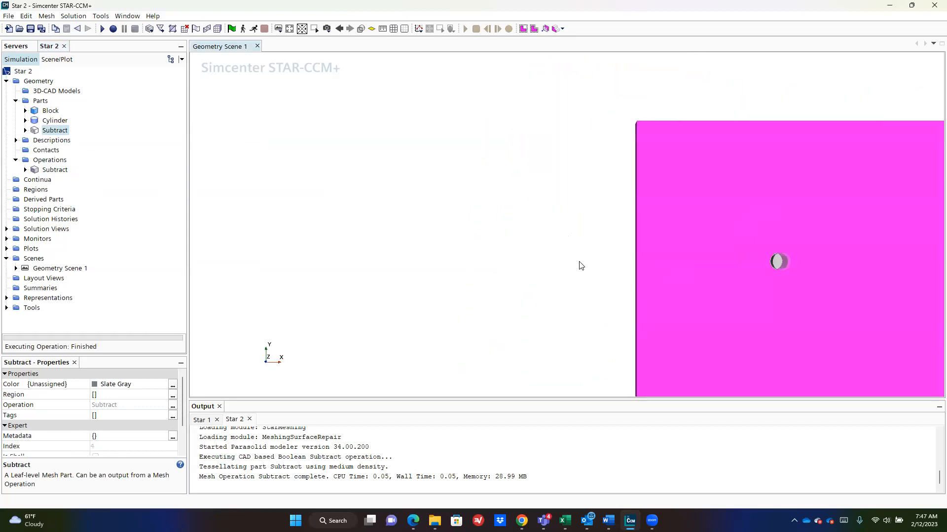
middle_click_drag(581, 266, 356, 179)
left_click(55, 170)
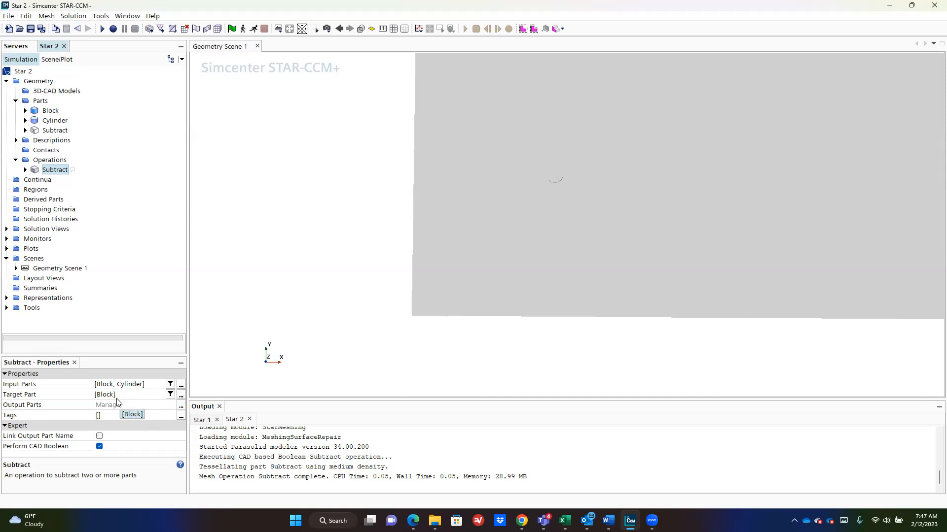
left_click(60, 131)
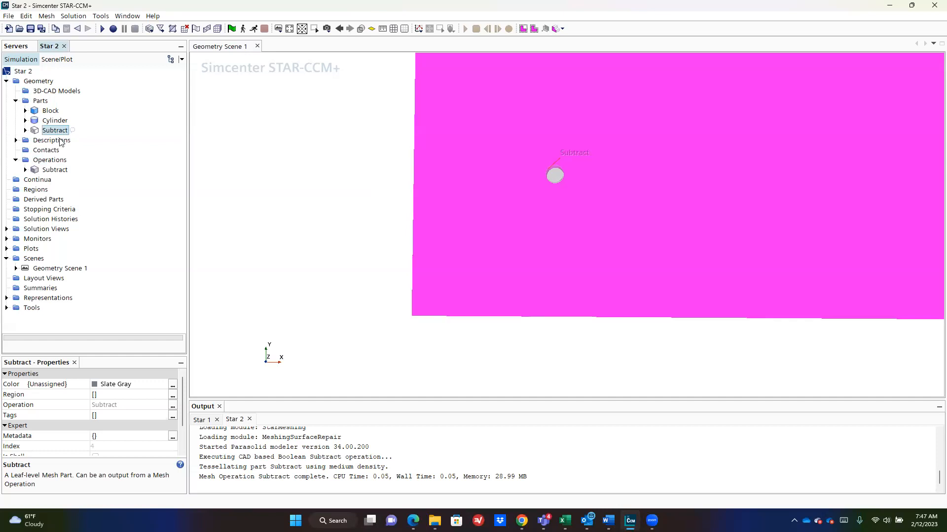
left_click(54, 169)
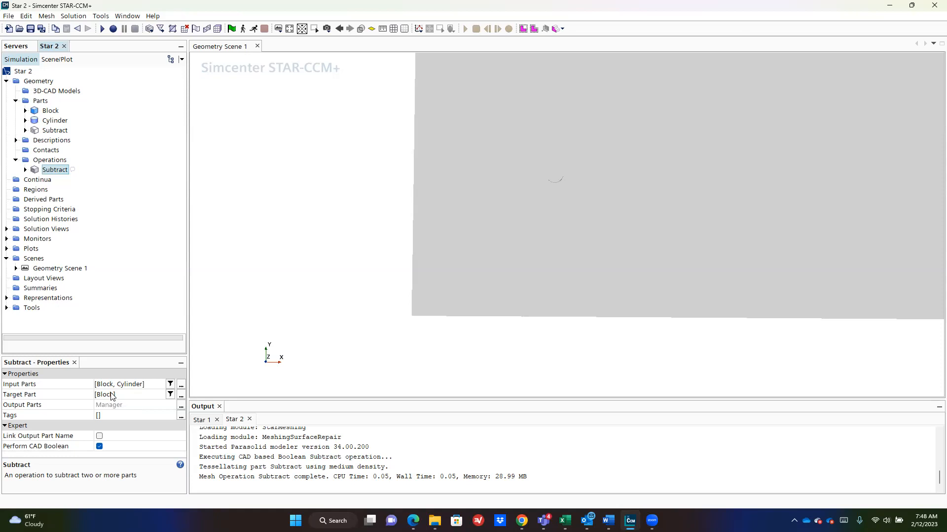
Step: Split Block Surface by angle into six surfaces, Block Surface through Block Surface 6
left_click(52, 112)
left_click(25, 111)
left_click(34, 120)
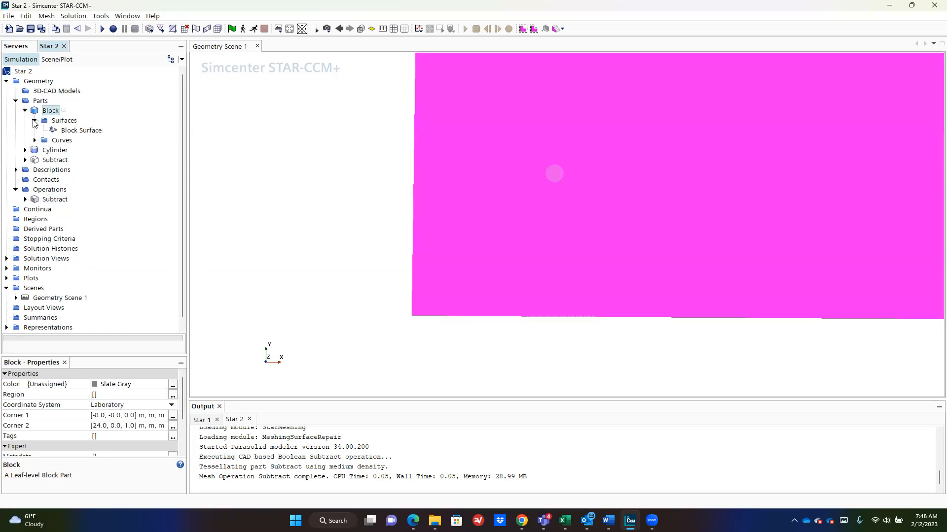
left_click(78, 132)
left_click_drag(308, 127, 427, 154)
left_click_drag(620, 177, 689, 156)
left_click_drag(438, 148, 482, 142)
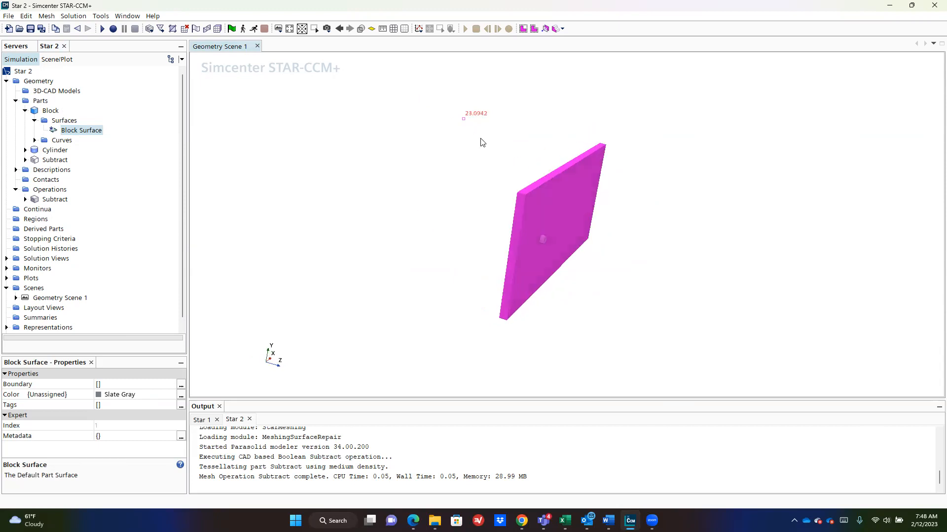
left_click(47, 112)
left_click(65, 130)
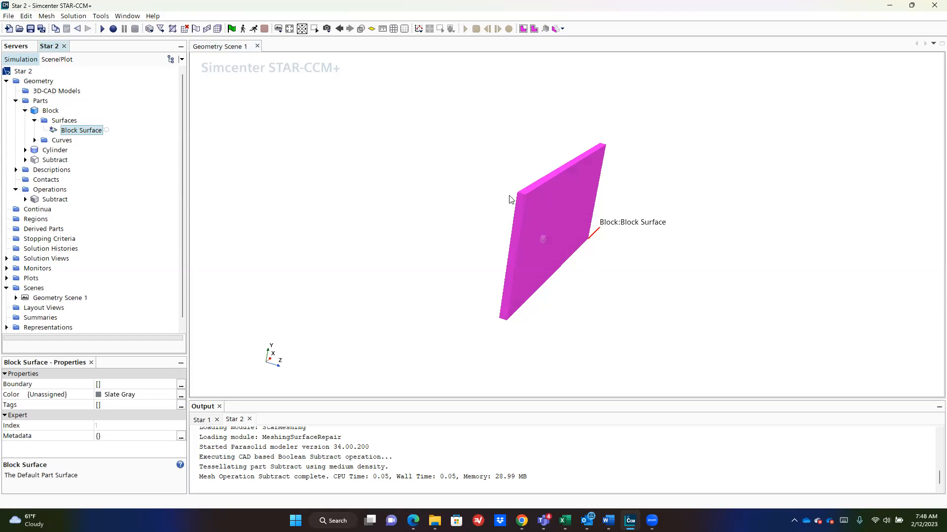
right_click(88, 131)
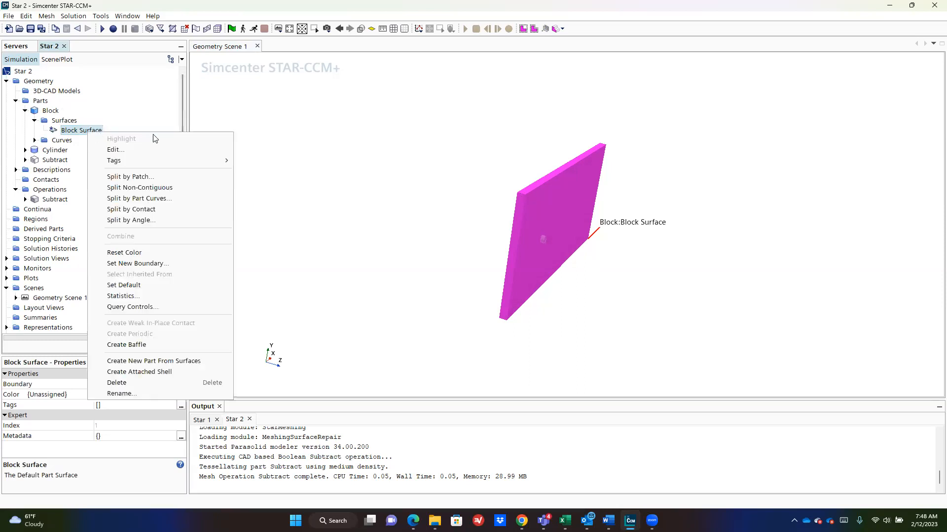
right_click(77, 130)
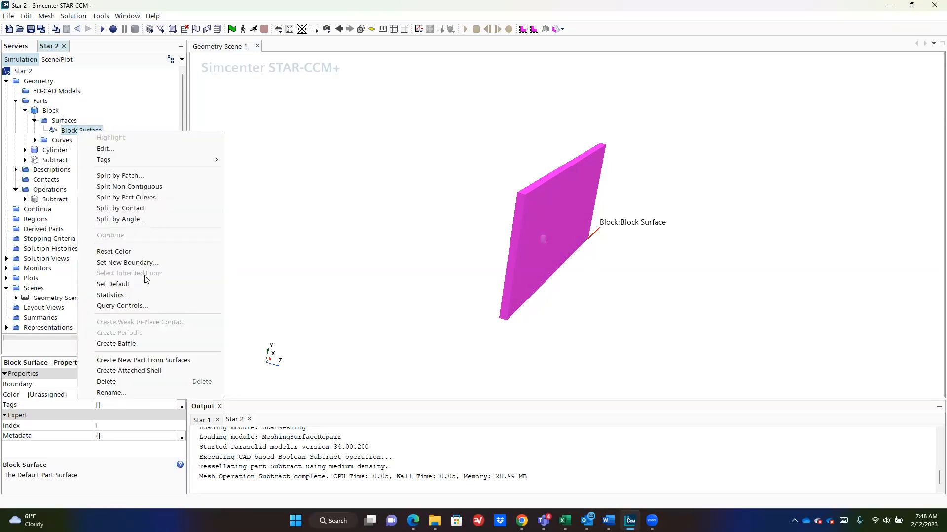
left_click(149, 220)
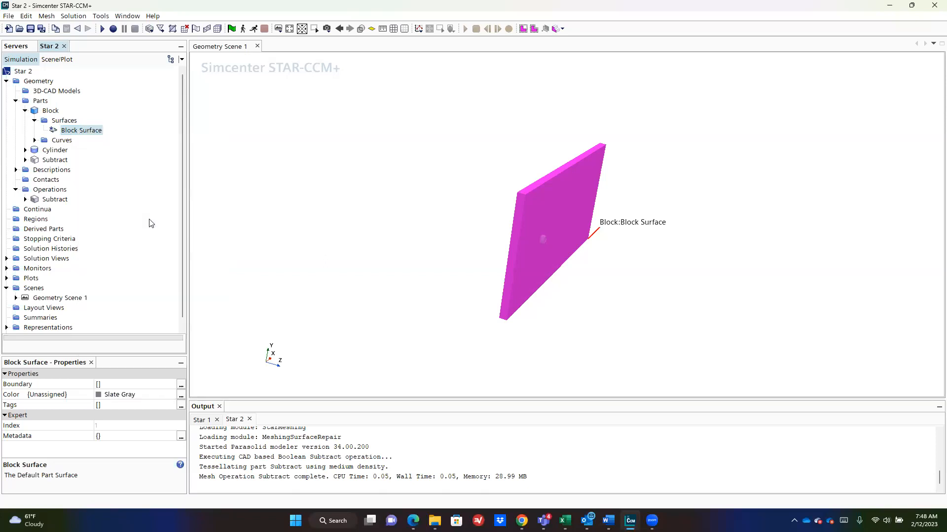
left_click(541, 375)
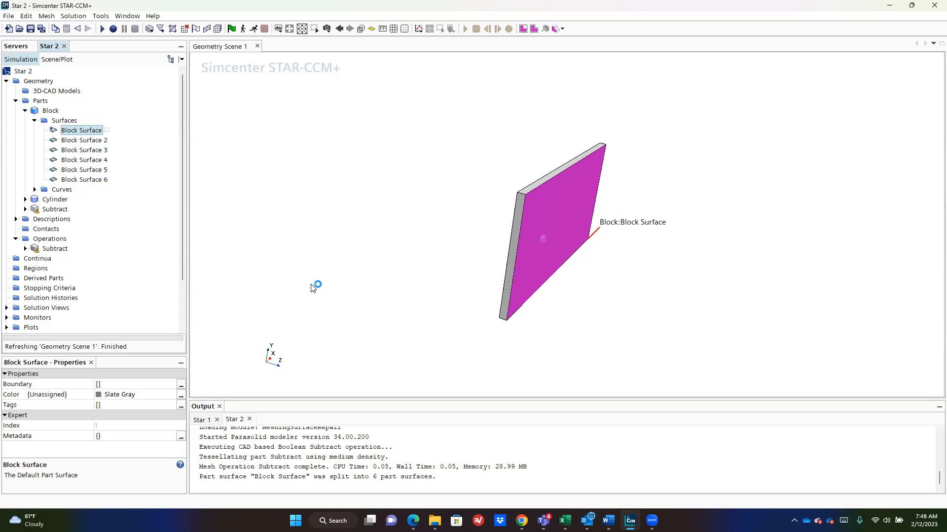
Step: Check the channel sketch in Word, then return to the simulation
mouse_move(362, 241)
left_mouse_down()
mouse_move(385, 229)
mouse_move(372, 232)
left_mouse_up()
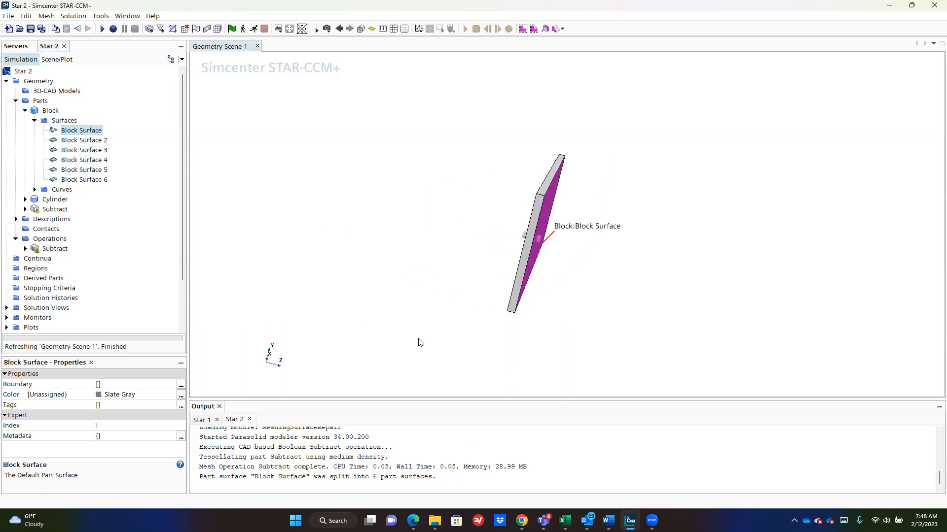
key("alt+Tab")
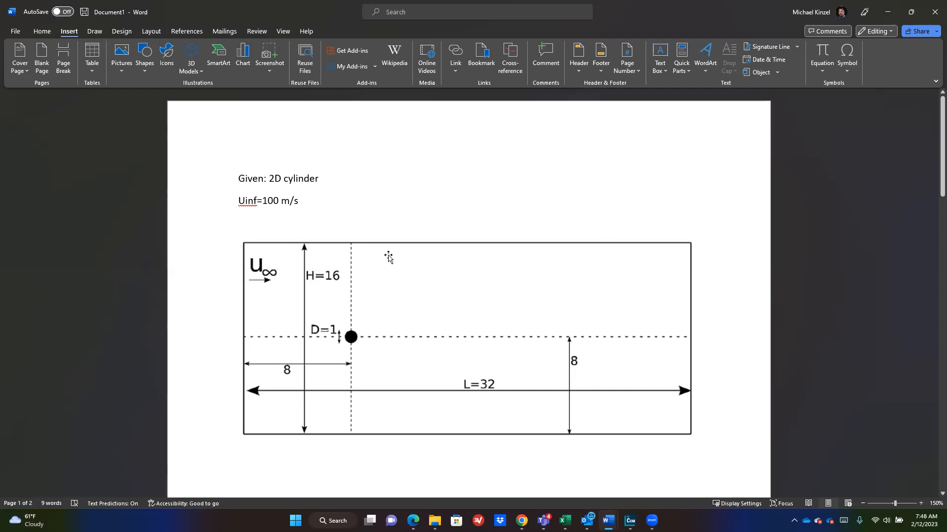
key("alt+Tab")
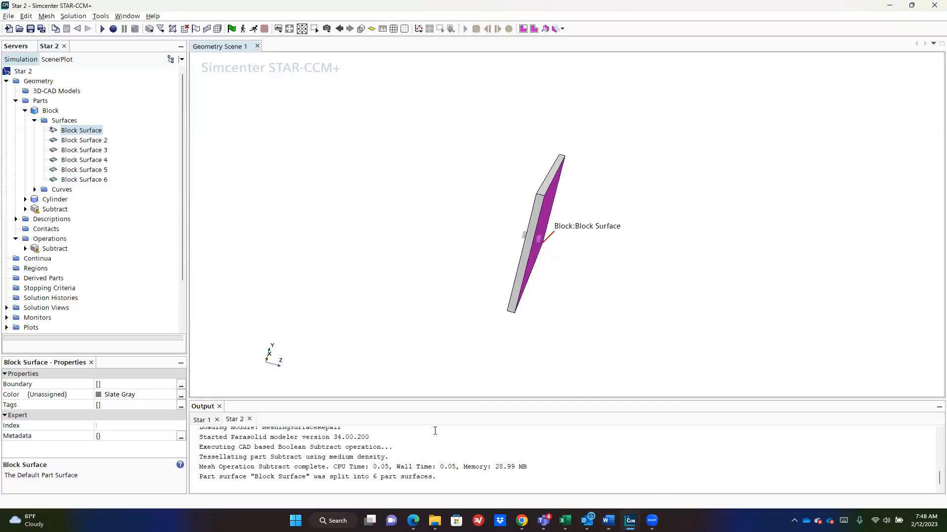
Step: Rename Block Surface 2 to lowerWall
left_click(79, 140)
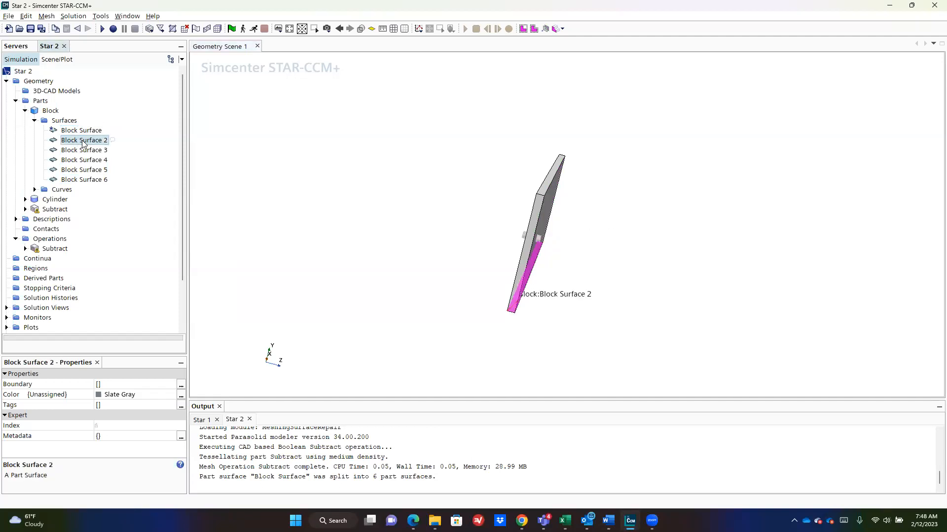
right_click(82, 140)
left_click(118, 402)
type("lowerWall")
key("Return")
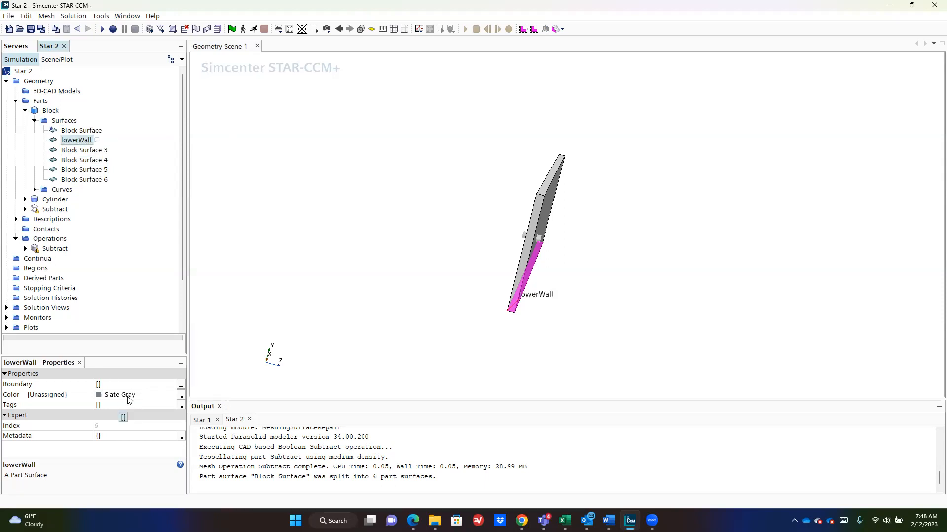
Step: Rename Block Surface 3 to inlet after rotating the block to identify its face
left_click(87, 153)
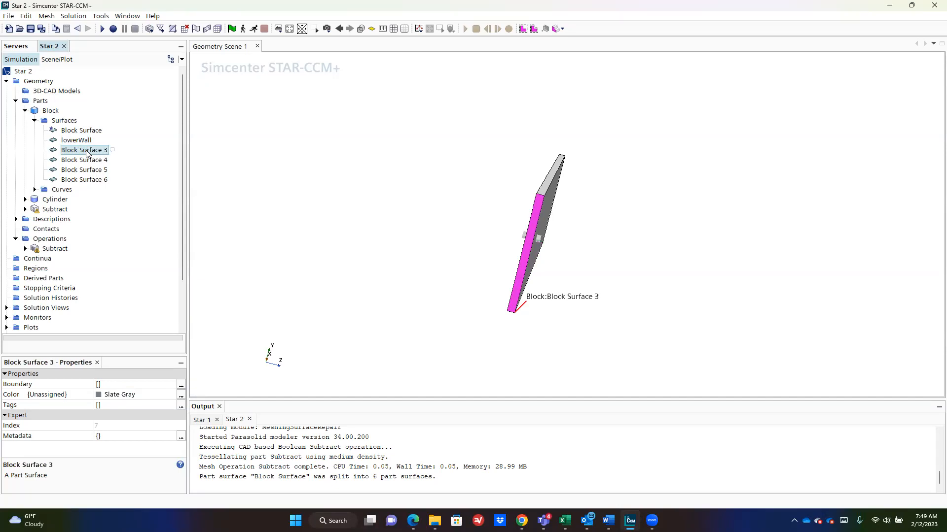
right_click(87, 154)
left_click_drag(634, 236, 624, 237)
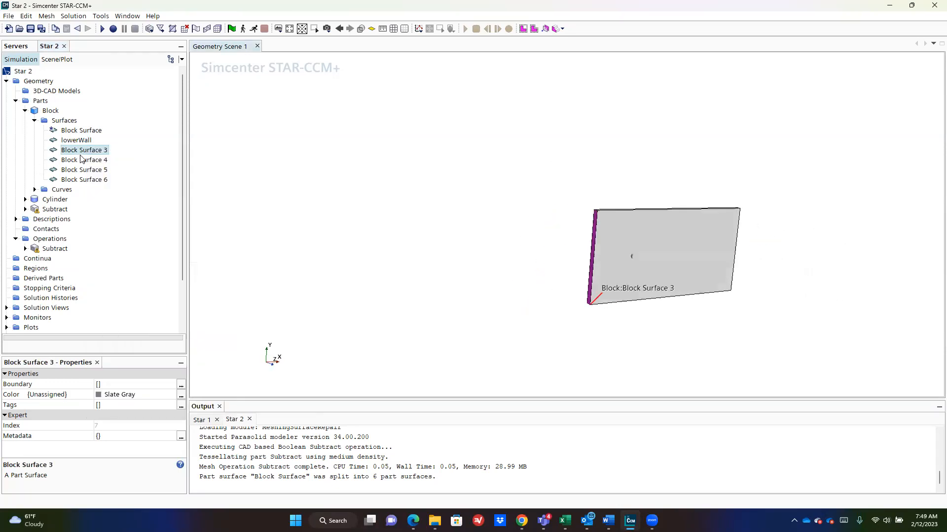
right_click(82, 159)
key("Escape")
right_click(83, 152)
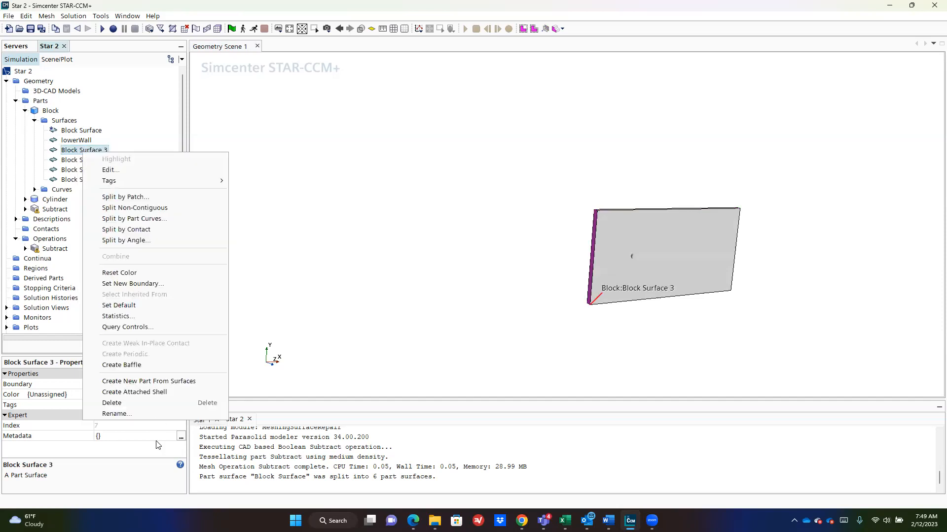
left_click(153, 414)
key("ctrl+a")
type("inlet")
key("Return")
Step: Rename Block Surface 4 to upperWall and Block Surface 6 to outlet
left_click(74, 159)
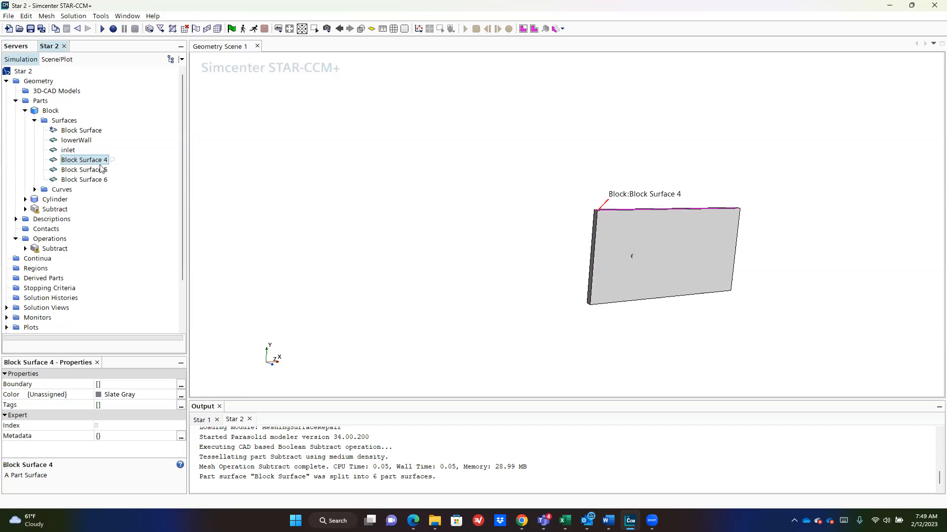
right_click(77, 162)
left_click(123, 421)
key("ctrl+a")
type("upperWall")
key("Return")
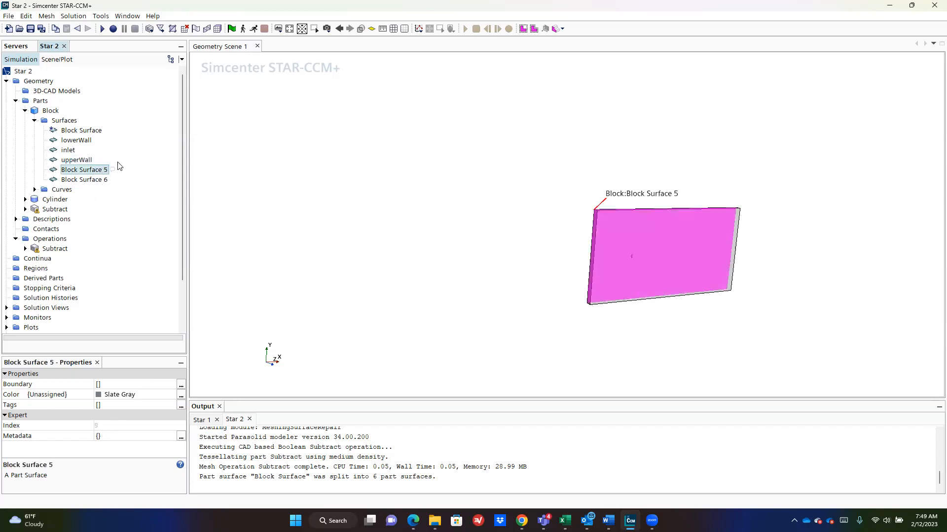
left_click(84, 179)
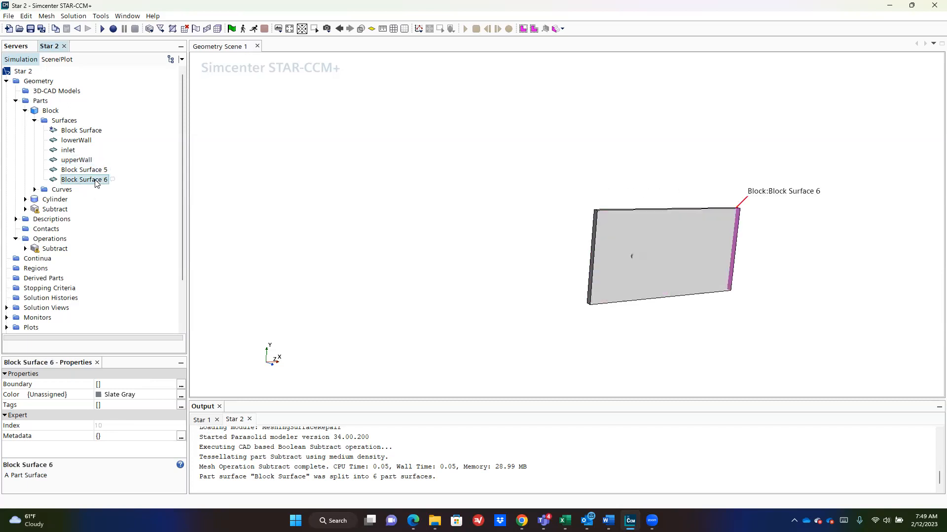
right_click(95, 182)
left_click(148, 443)
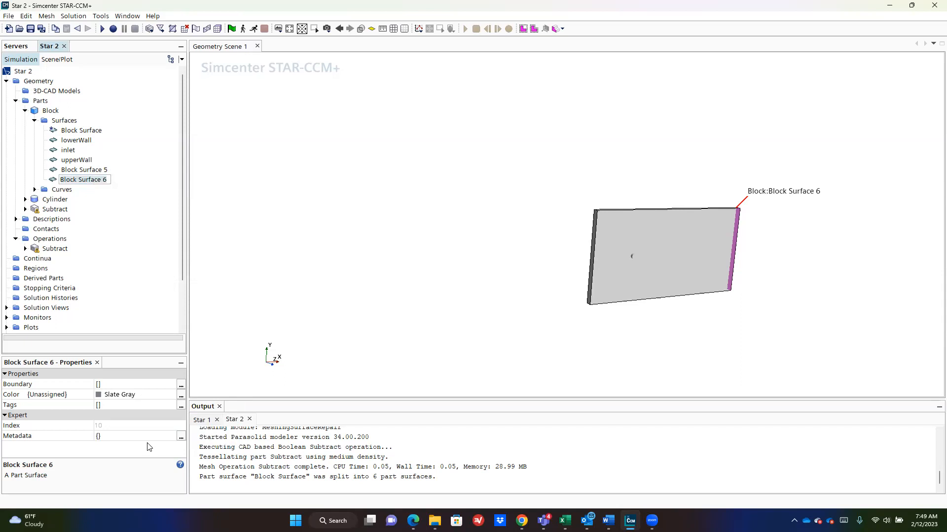
type("outlet")
key("Return")
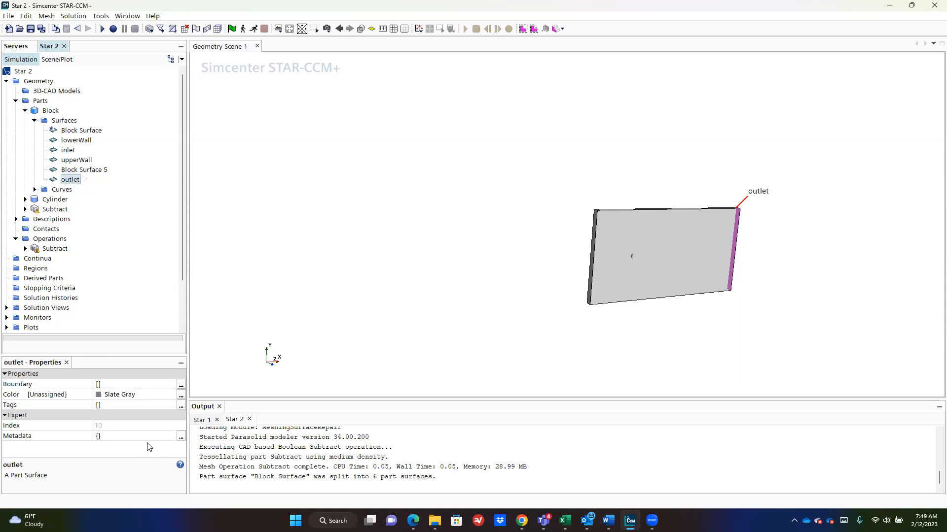
Step: Rename Block Surface to sym and Block Surface 5 to sym2
left_click(103, 169)
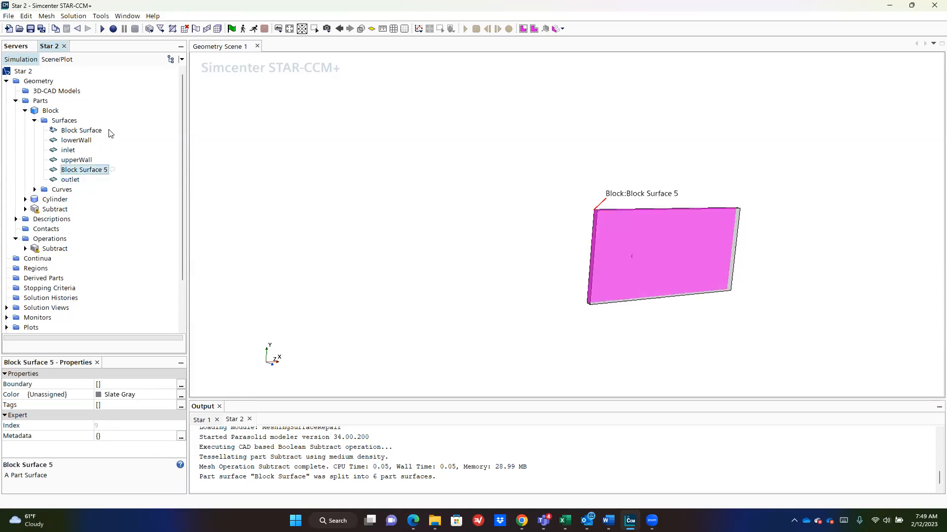
left_click(82, 130, "ctrl")
left_click(82, 131)
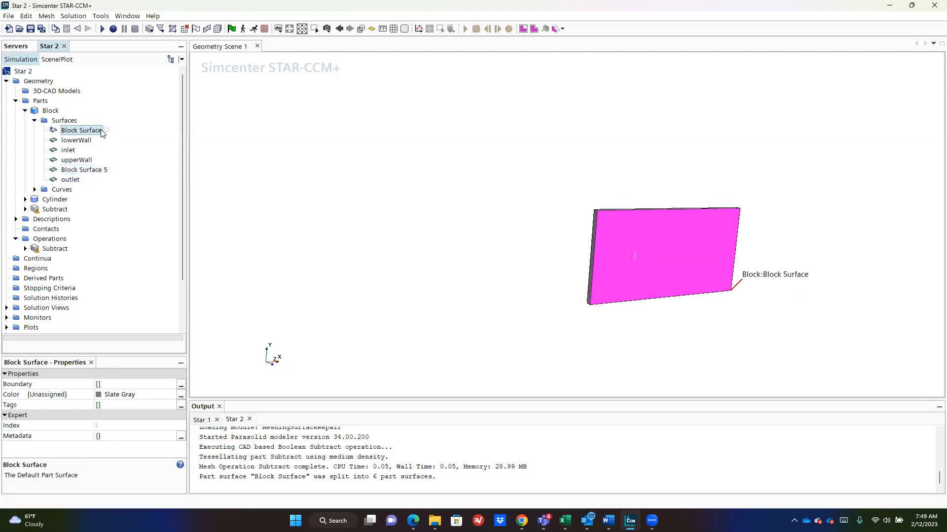
right_click(101, 132)
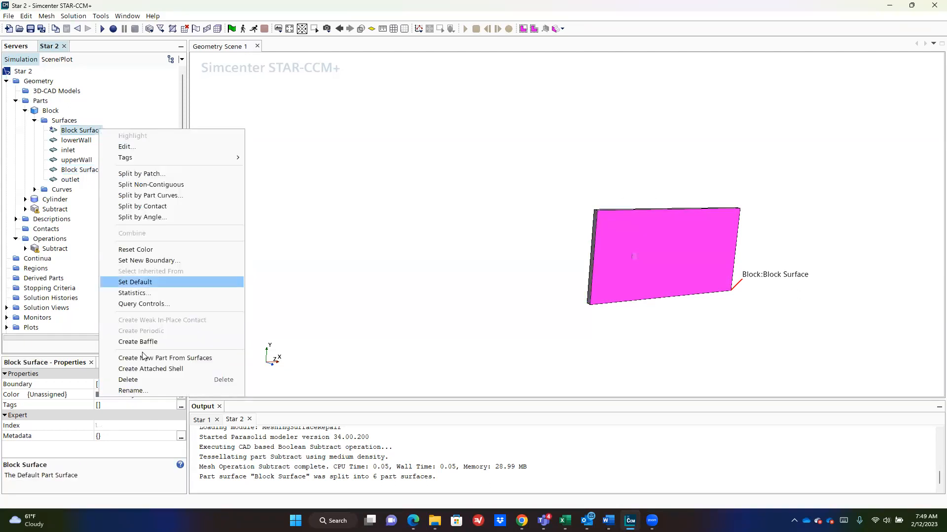
left_click(149, 389)
type("sym")
key("Return")
left_click(105, 171)
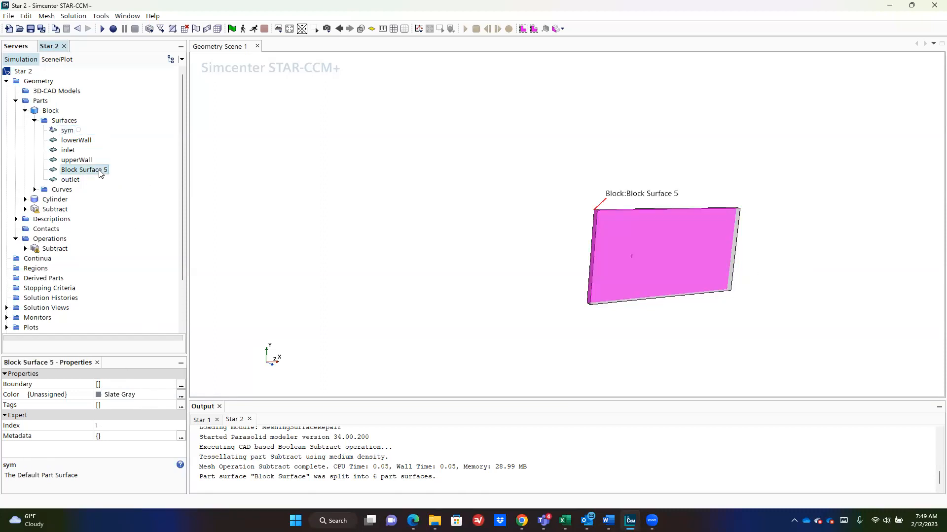
right_click(105, 171)
left_click(150, 429)
type("sym2")
key("Return")
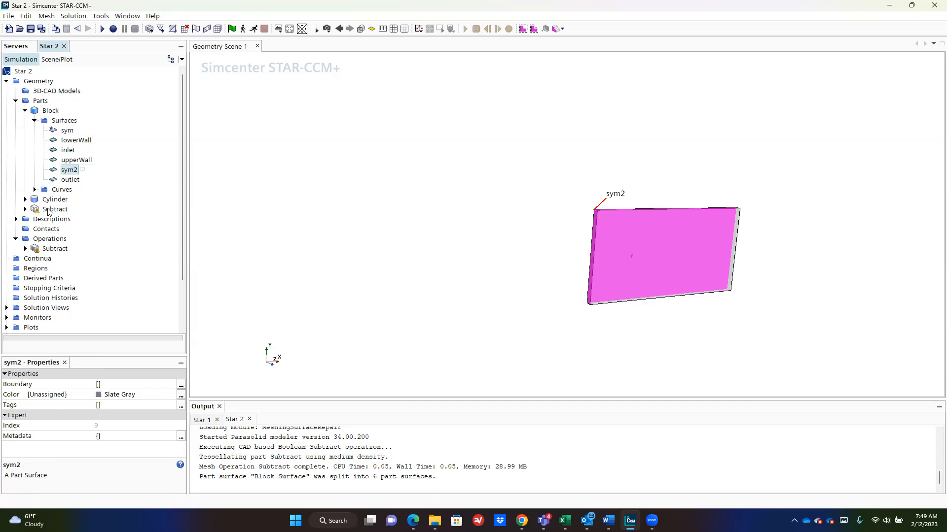
left_click(54, 200)
Step: Re-execute the Subtract operation from its context menu
left_click(25, 111)
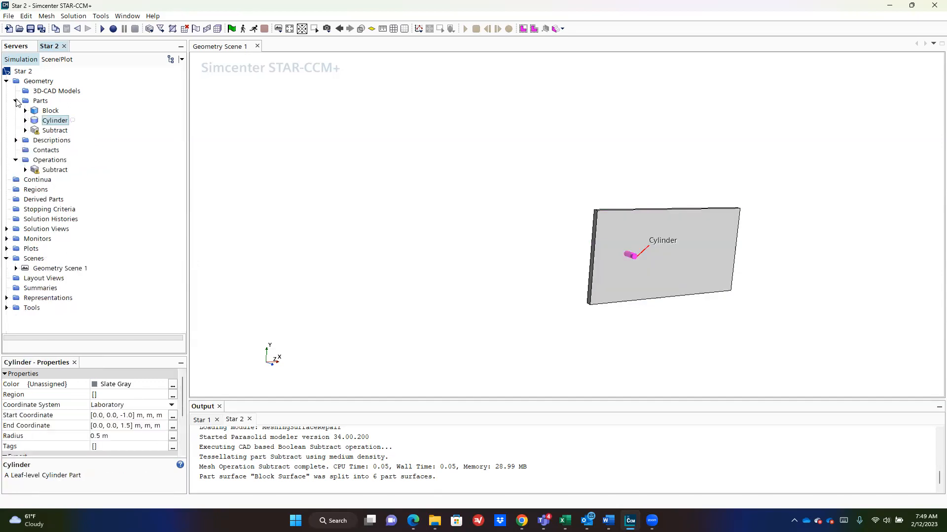
left_click(54, 131)
scroll(303, 251, "down", 2)
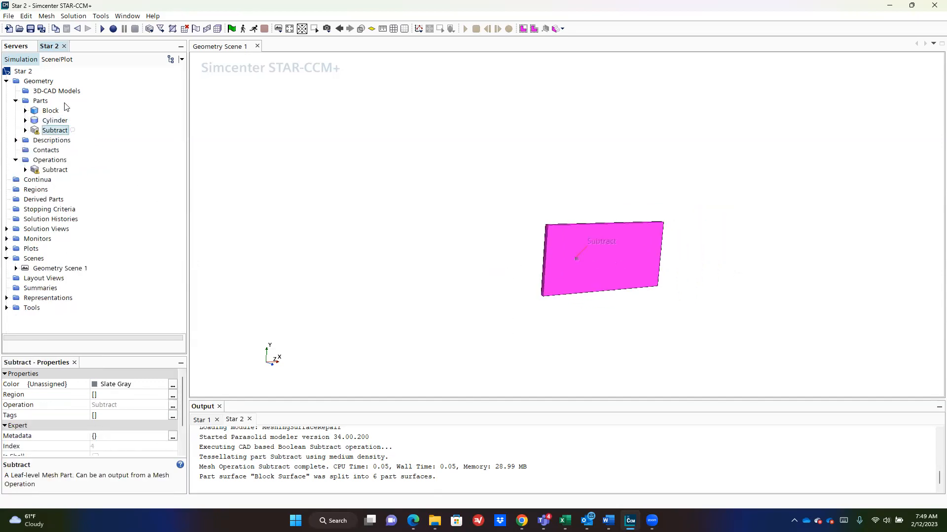
left_click_drag(339, 182, 536, 214)
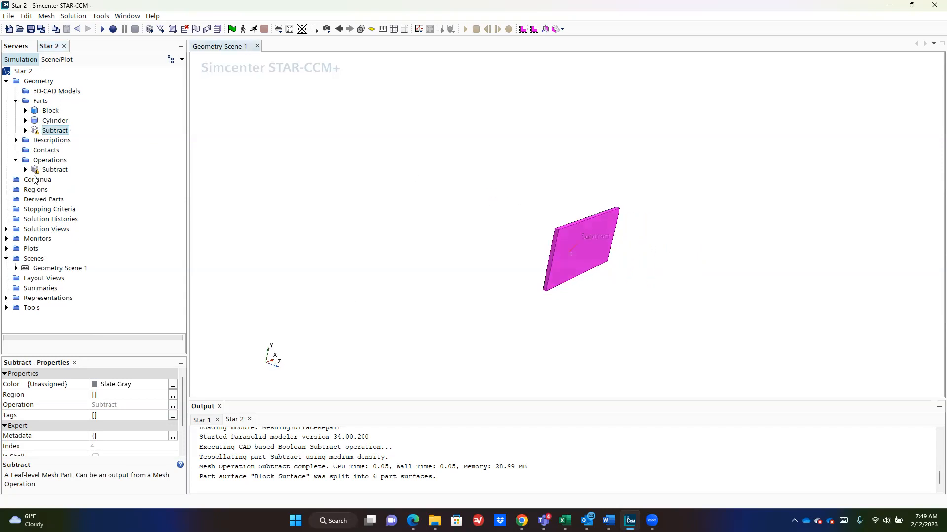
left_click(53, 170)
right_click(48, 172)
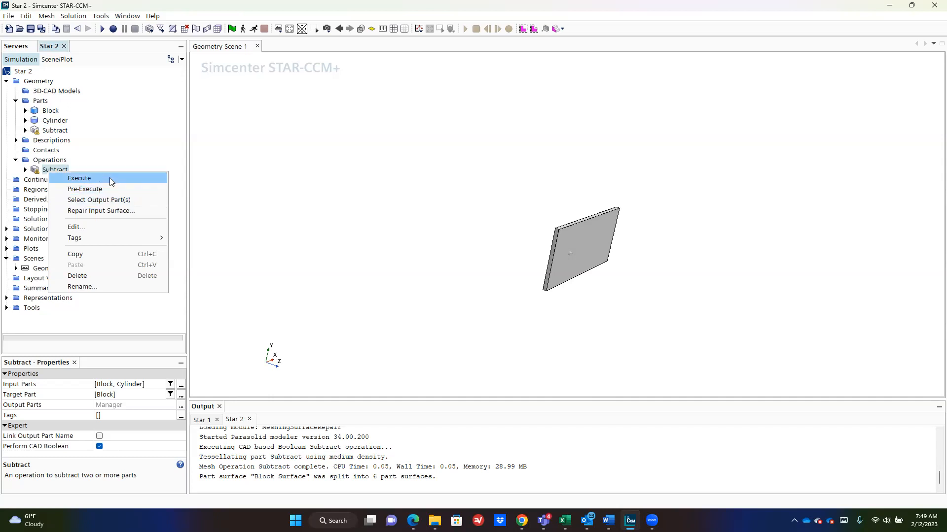
left_click(103, 179)
Step: Review the updated Subtract part's curves and bring up Geometry Scene 1's settings
left_click(26, 130)
left_click(58, 131)
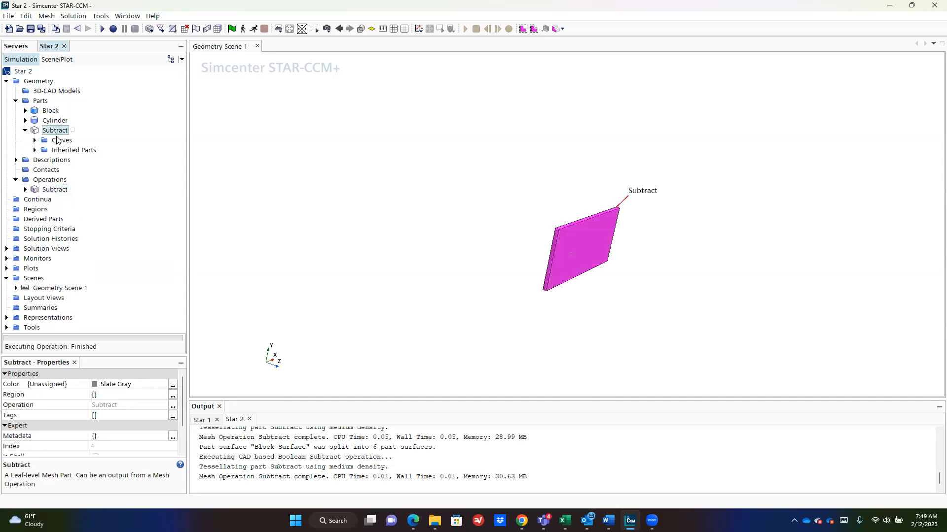
left_click(61, 141)
scroll(537, 217, "up", 6)
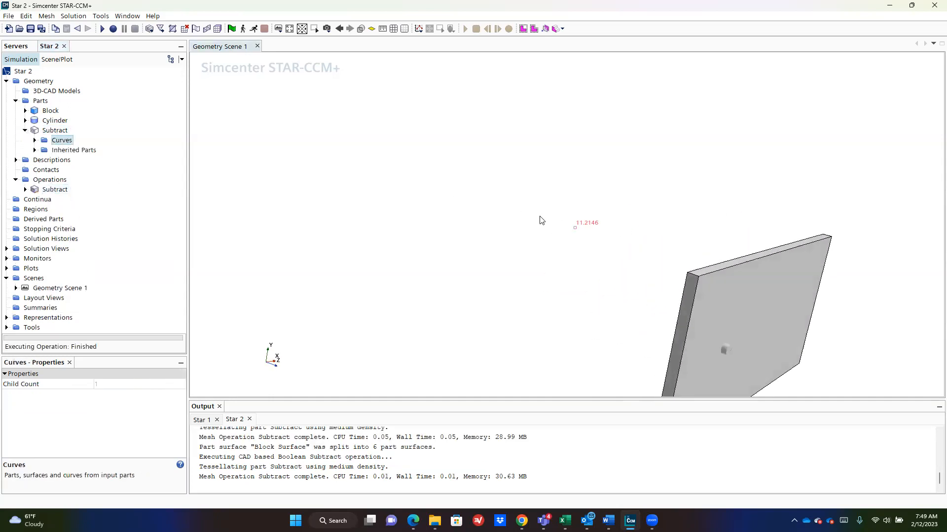
left_click(56, 130)
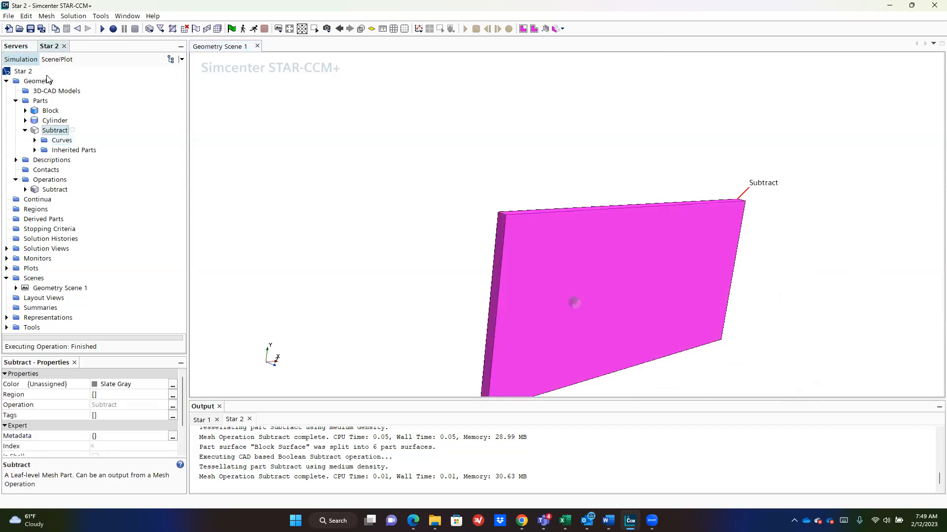
left_click(35, 81)
left_click(56, 59)
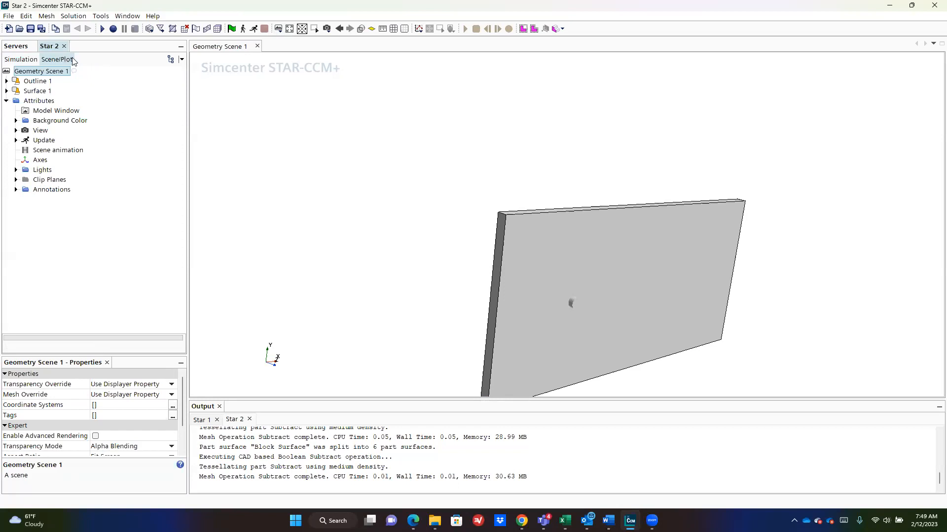
left_click(278, 29)
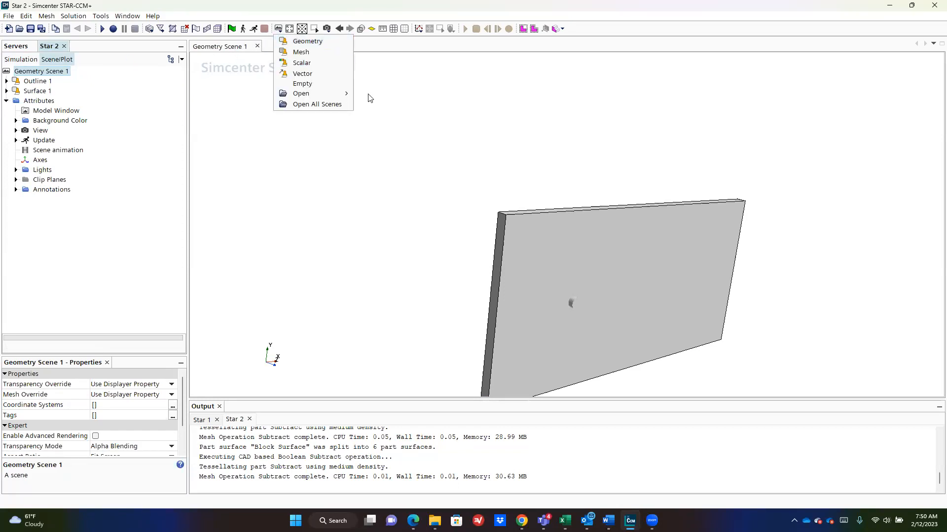
Step: Display Geometry Scene 1, rotate the plate, and select Surface 1's Parts node
mouse_move(342, 93)
left_click(402, 93)
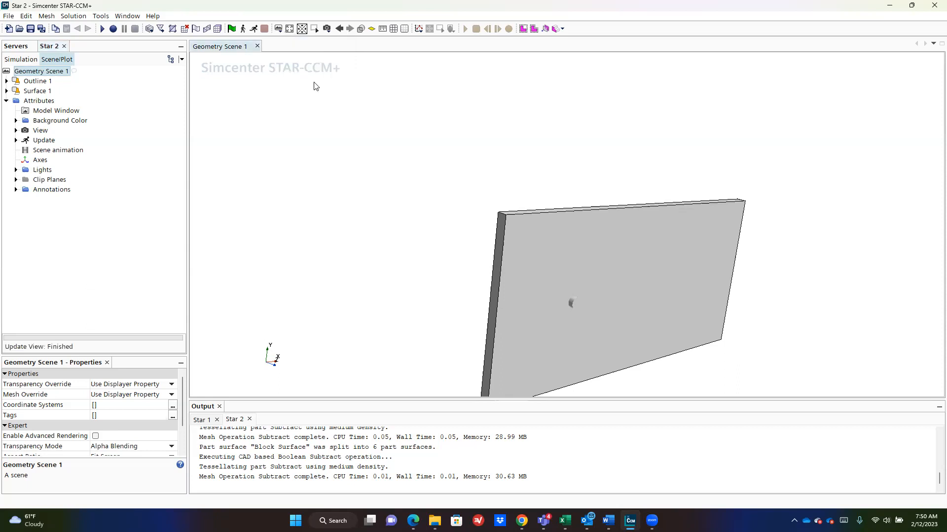
left_click_drag(512, 254, 466, 223)
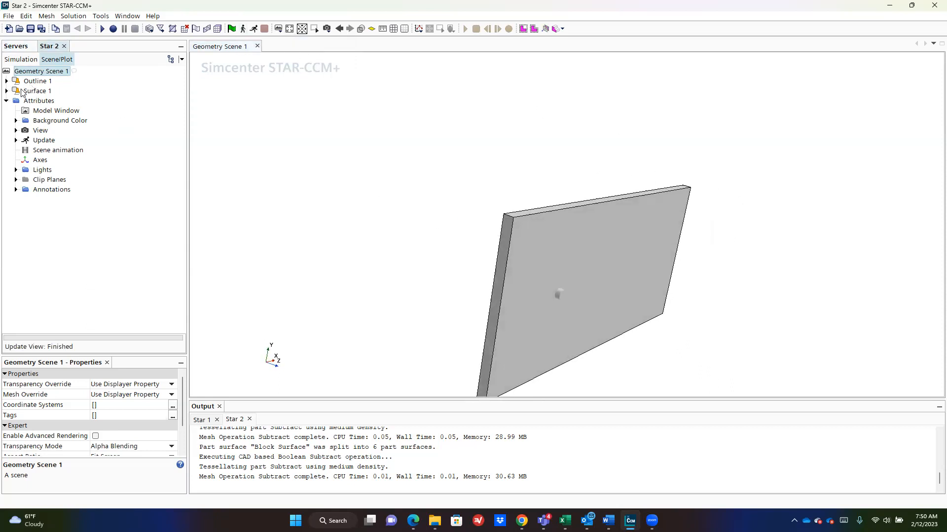
left_click(32, 91)
left_click(6, 90)
left_click(22, 59)
left_click(59, 59)
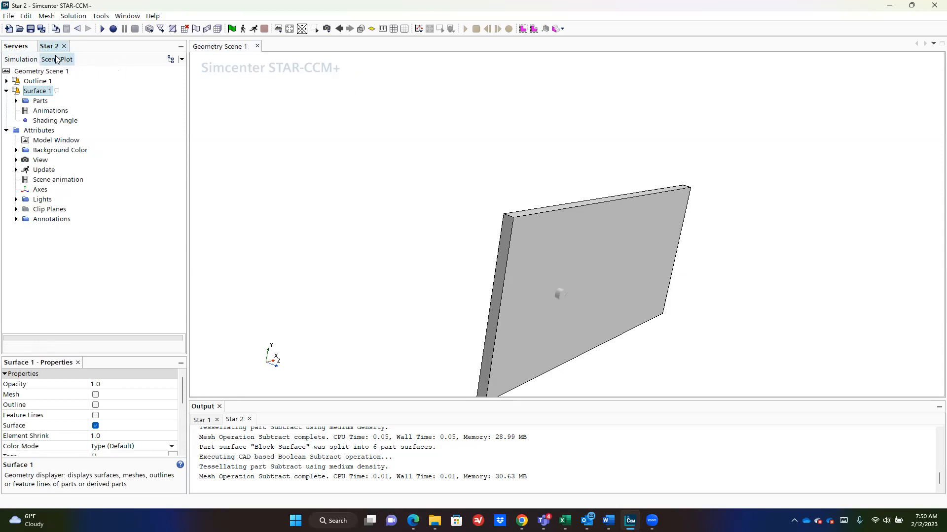
left_click(22, 59)
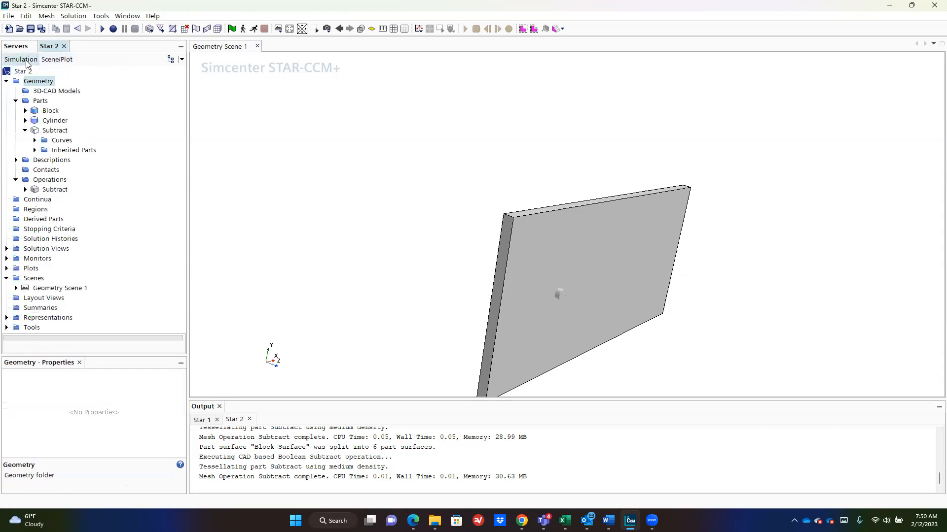
left_click(53, 60)
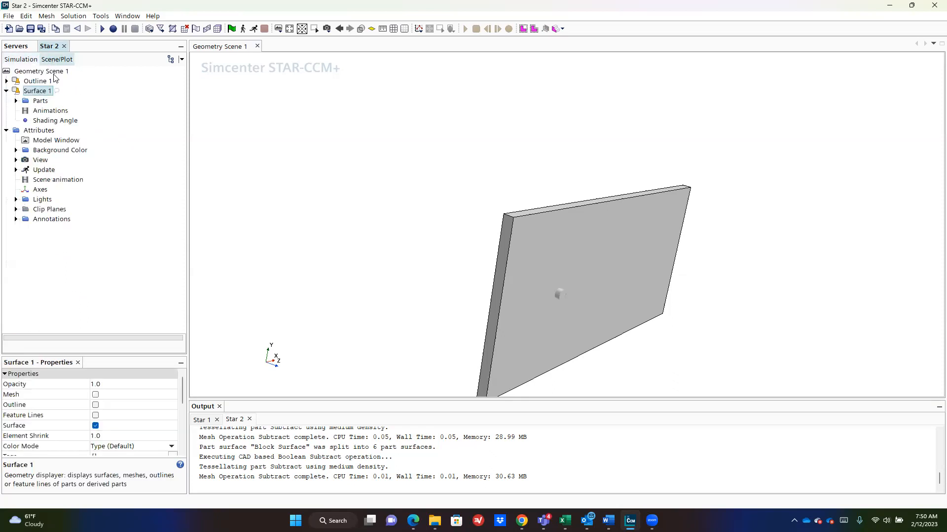
left_click(41, 101)
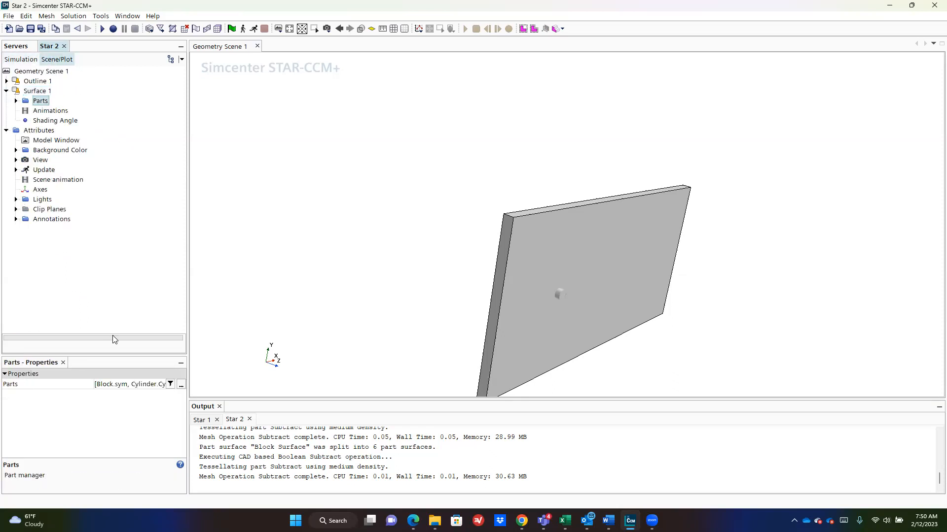
Step: Set Surface 1 to display only the Subtract part and turn the plate face-on
left_click(182, 385)
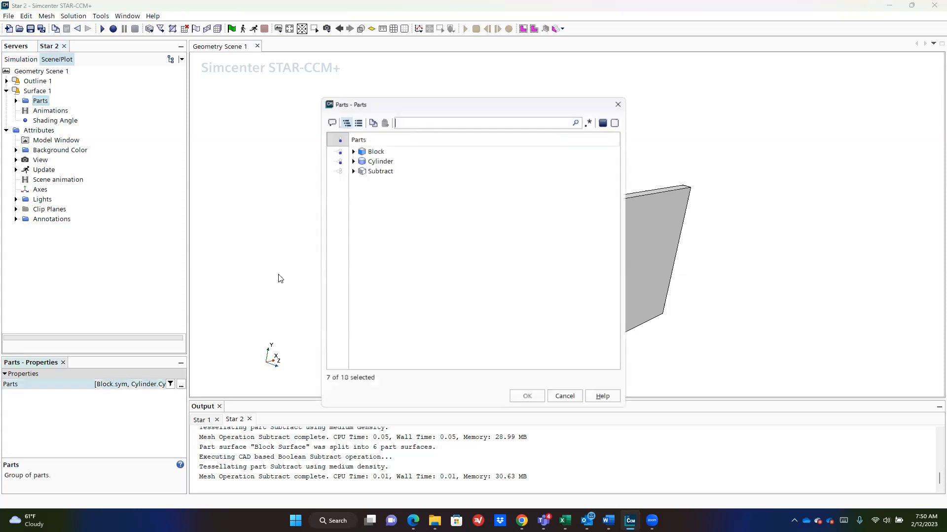
left_click(339, 140)
left_click(338, 140)
left_click(339, 172)
left_click(526, 397)
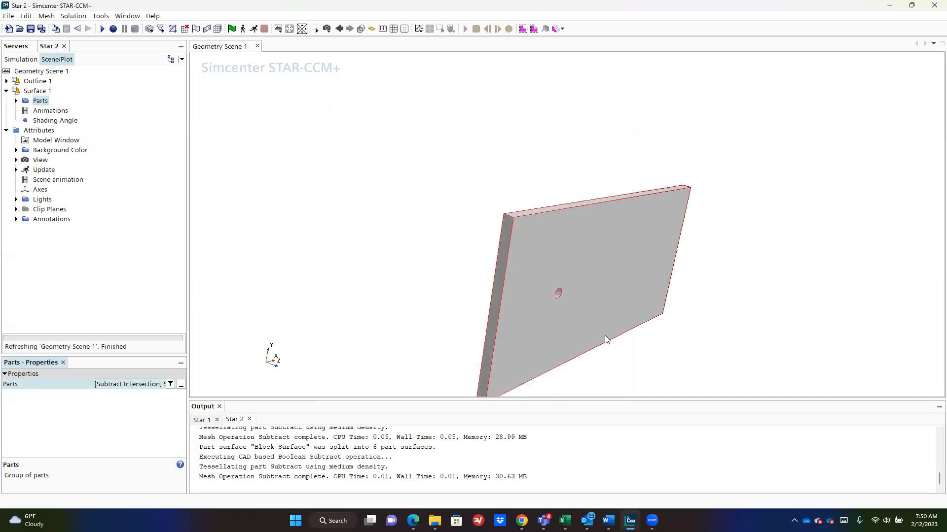
left_click_drag(649, 332, 696, 252)
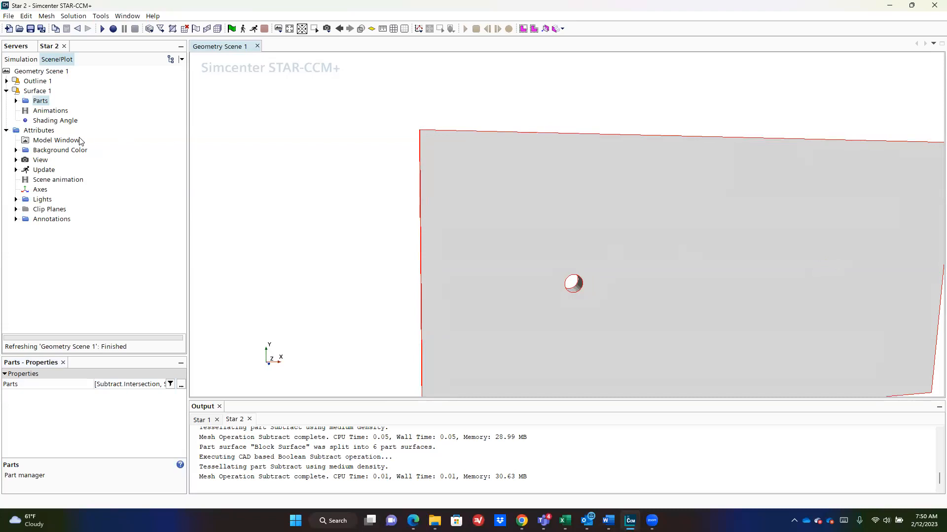
Step: Return to the simulation tree and select the Subtract part, Parts and Operations folders
left_click(30, 47)
left_click(40, 47)
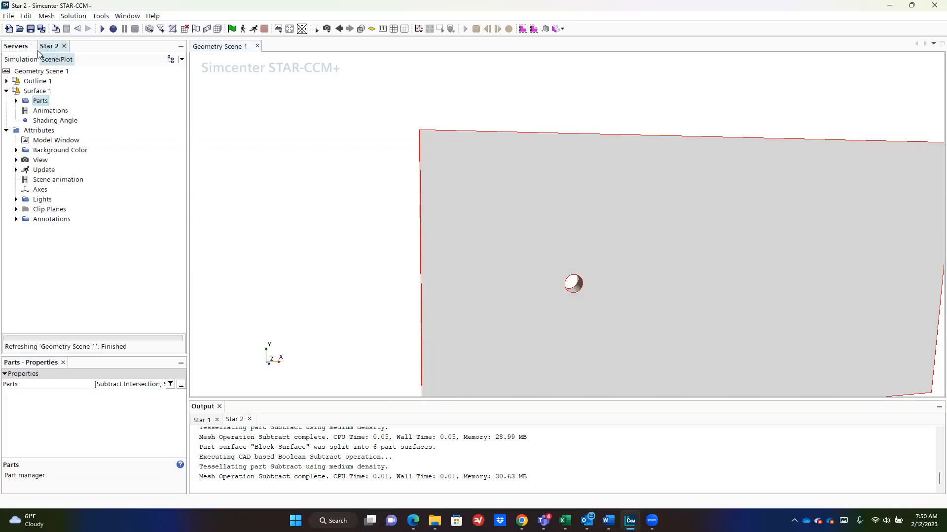
left_click(26, 60)
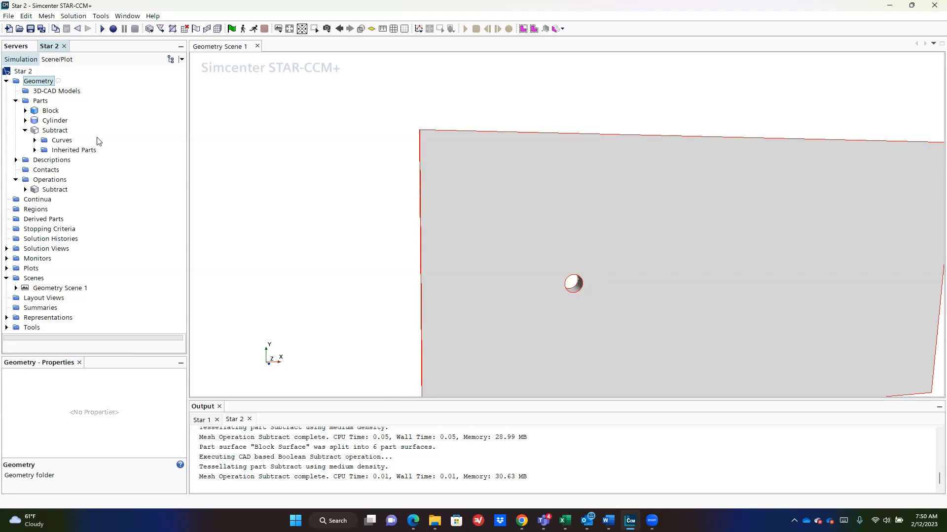
left_click(53, 131)
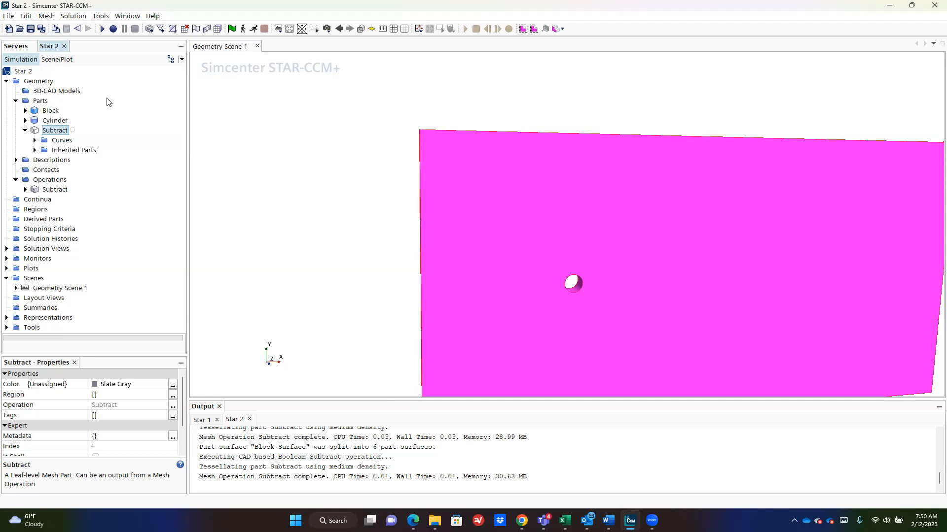
left_click(44, 99)
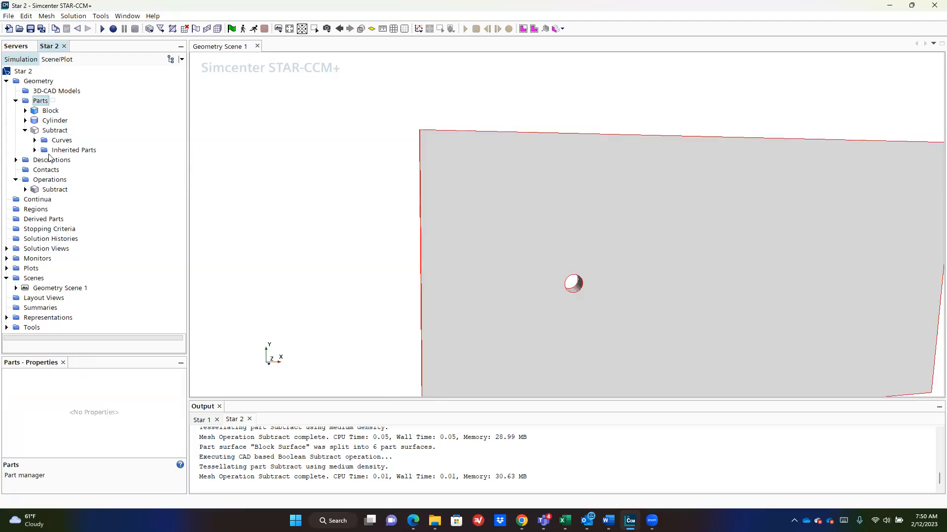
left_click(51, 182)
Step: Add a Badge for 2D Meshing operation on Subtract with Execute Operation Upon Creation enabled
right_click(51, 183)
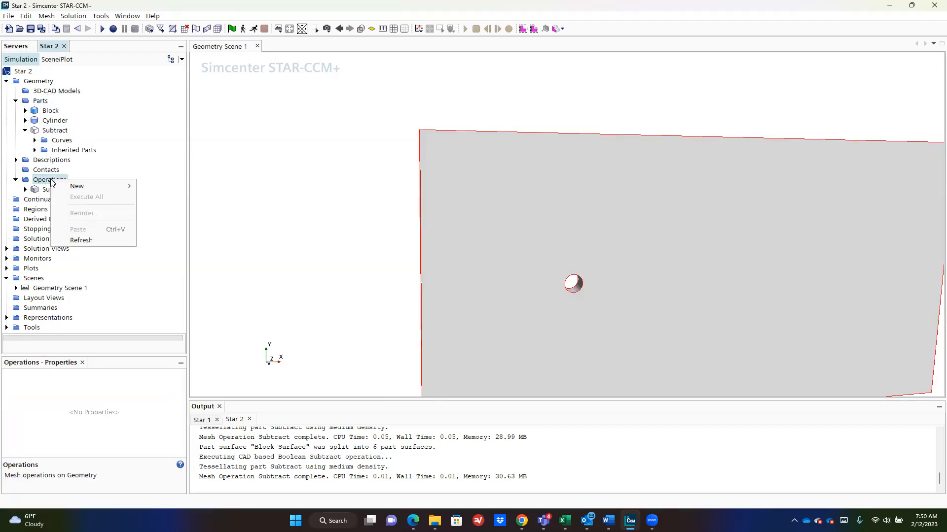
mouse_move(89, 186)
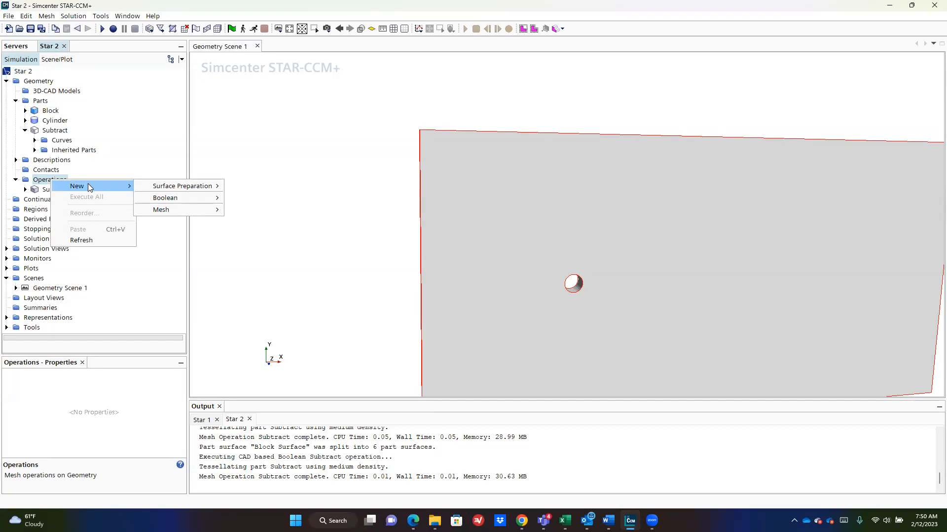
mouse_move(193, 210)
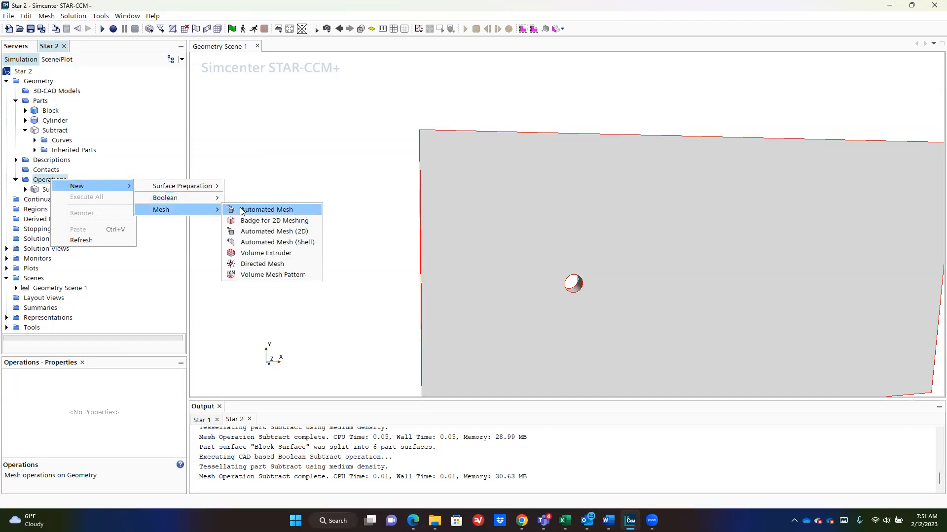
left_click(257, 221)
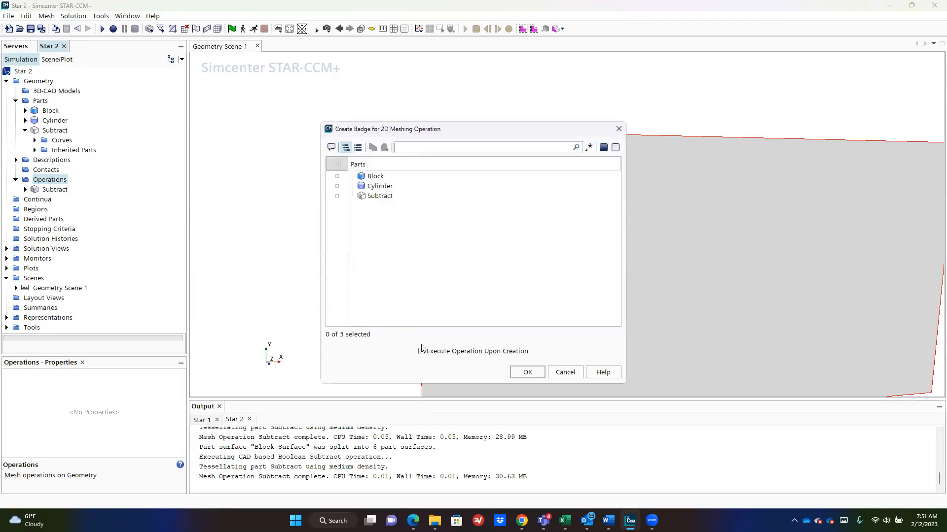
left_click(337, 196)
left_click(515, 352)
left_click(527, 372)
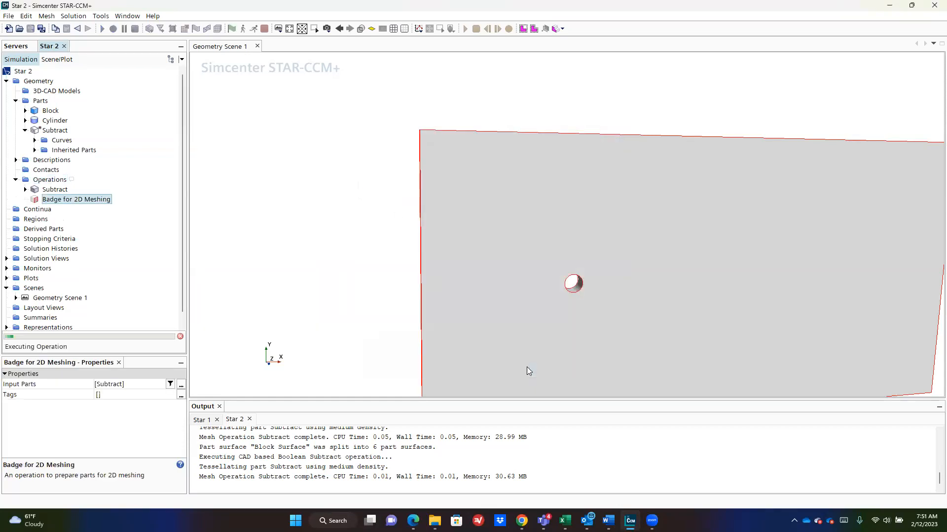
right_click(85, 201)
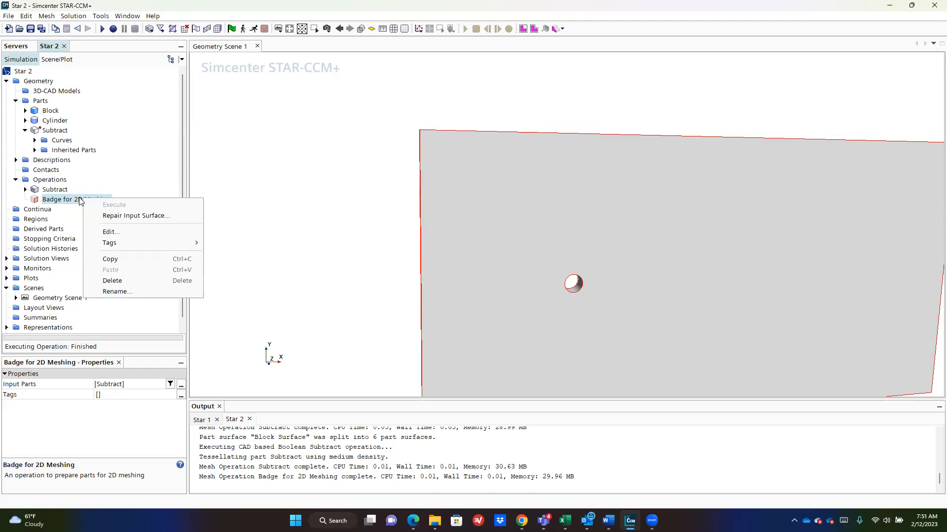
left_click(33, 201)
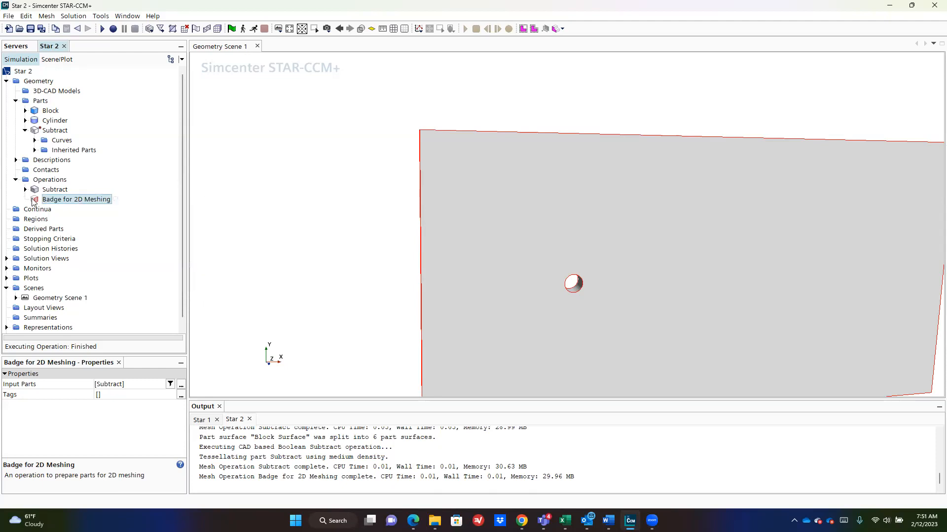
left_click(53, 131)
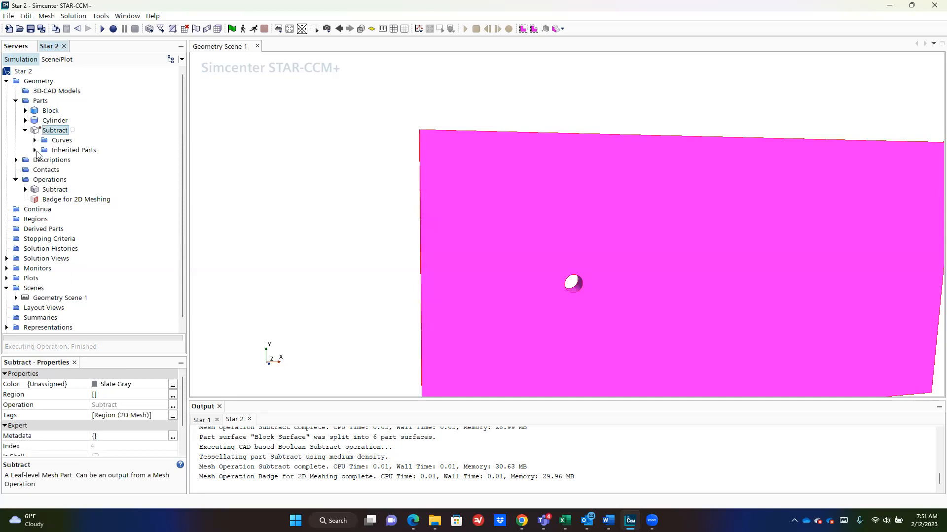
Step: Expand Subtract's inherited Block surfaces, highlight sym2, and orbit the plate to an angled view
left_click(34, 150)
left_click(35, 140)
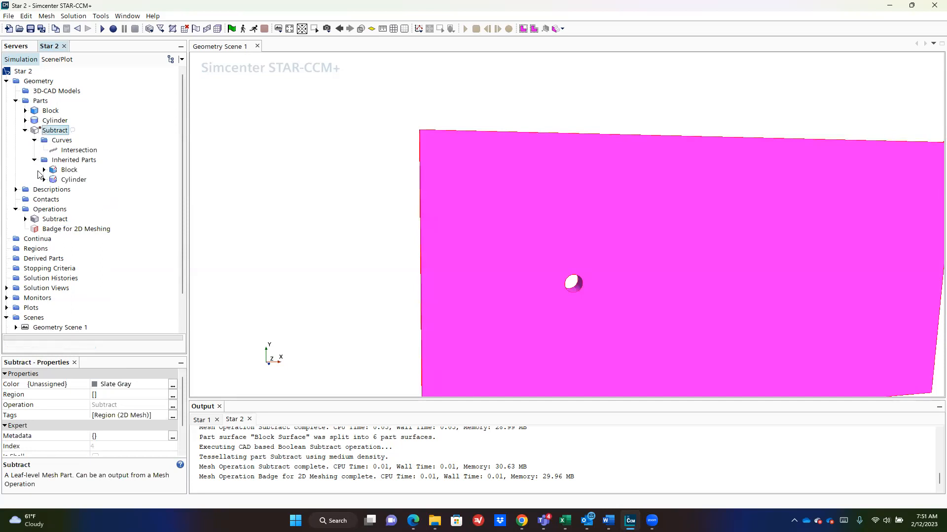
left_click(44, 169)
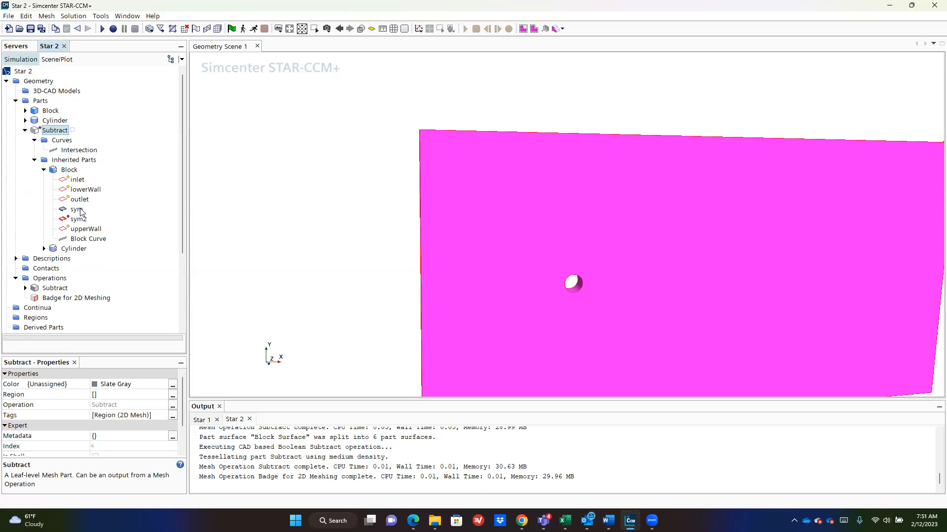
left_click(79, 220)
left_click_drag(297, 203, 386, 186)
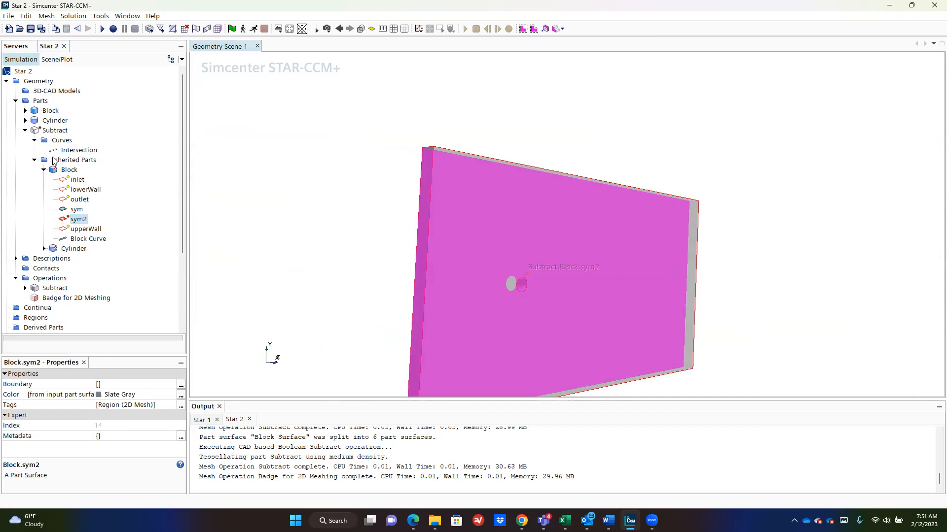
left_click(24, 131)
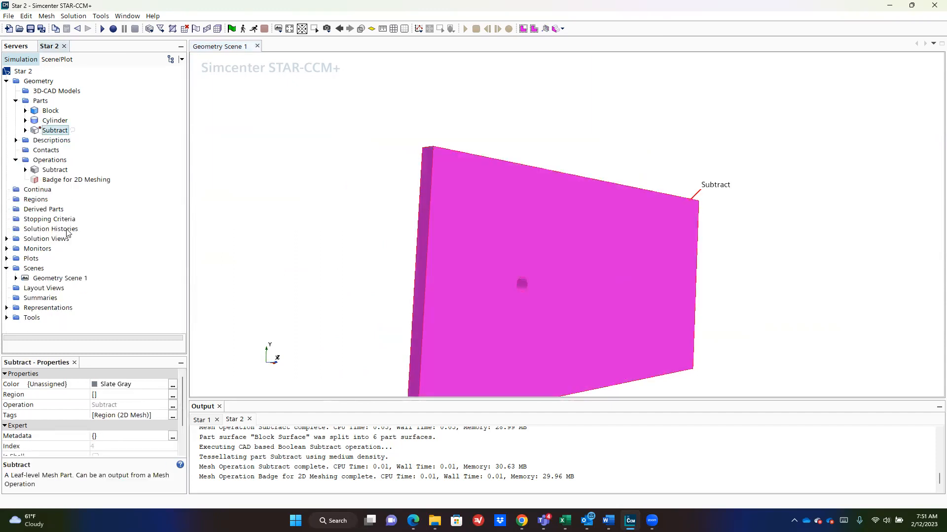
Step: Browse the Operations New menu without changes, then reselect the Subtract part
left_click(50, 191)
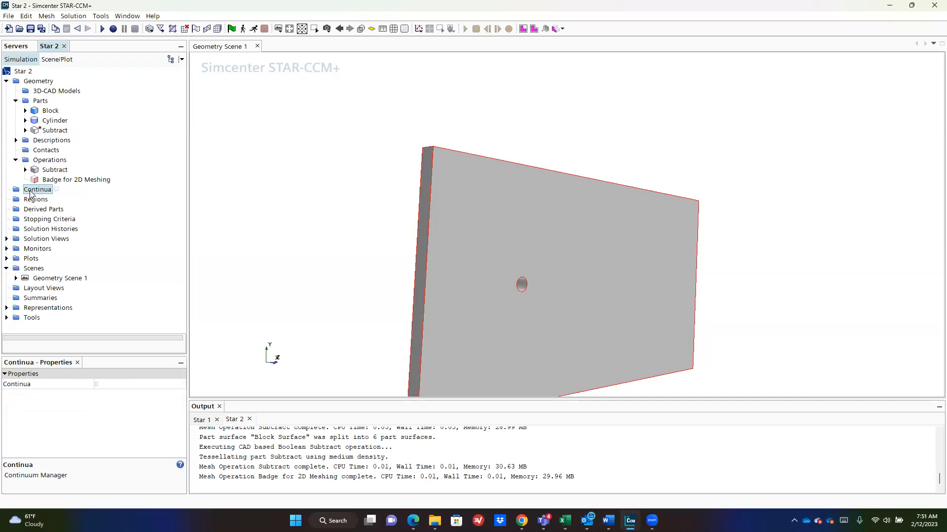
right_click(58, 162)
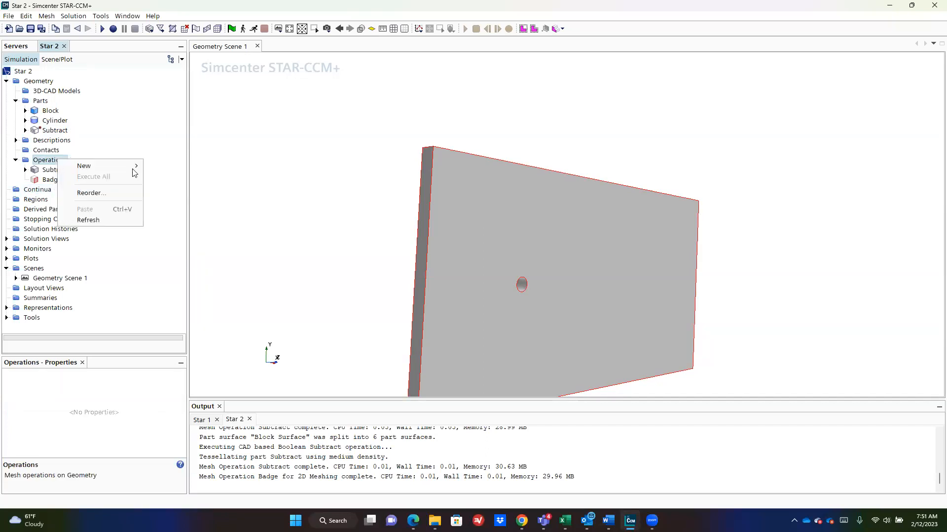
mouse_move(103, 166)
mouse_move(174, 166)
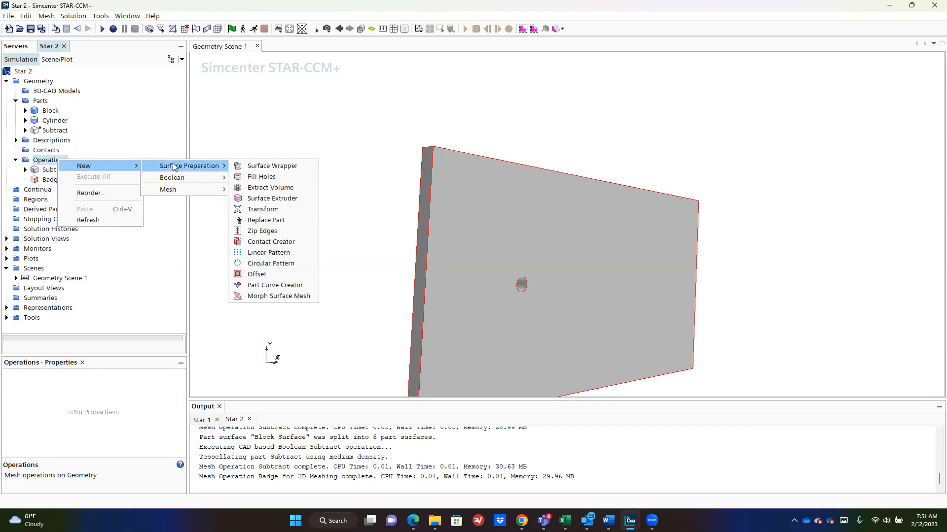
left_click(237, 99)
left_click(46, 132)
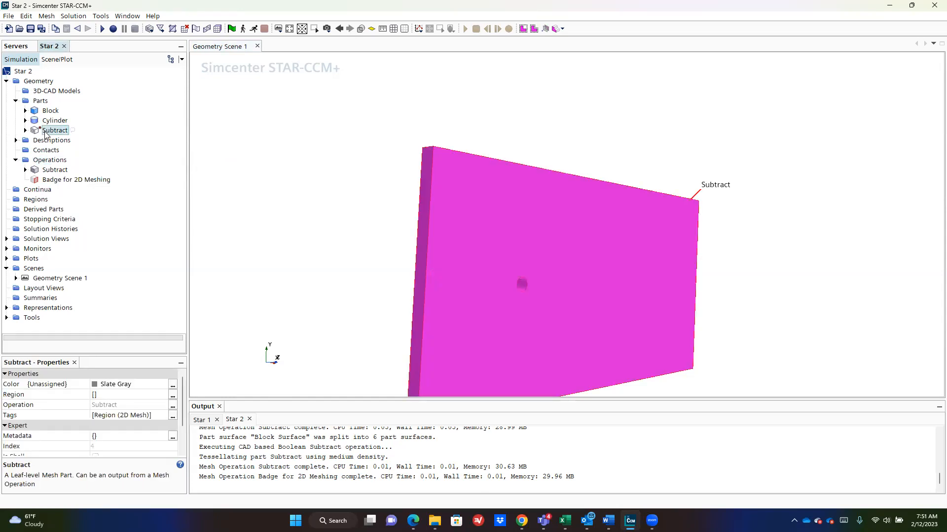
Step: Assign Subtract to its own region, with a boundary per part surface and feature curve per part curve
right_click(46, 133)
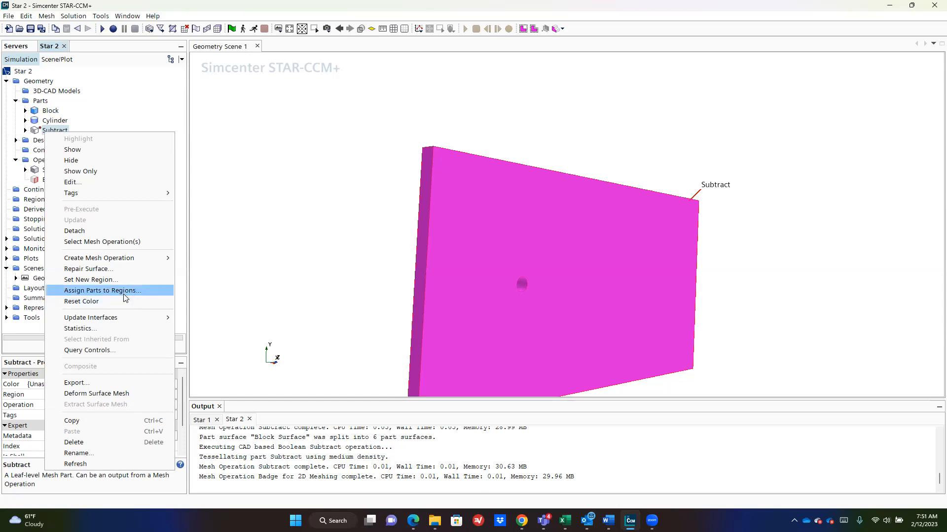
left_click(44, 135)
right_click(41, 134)
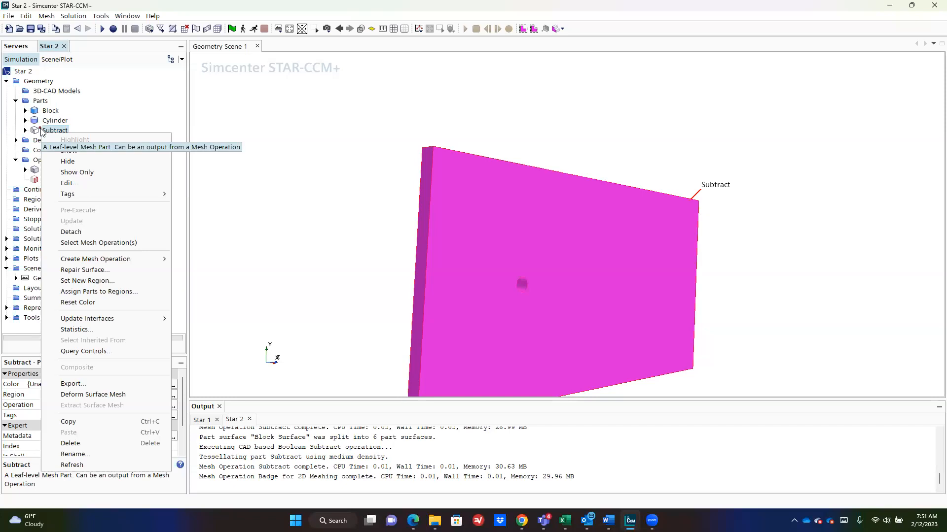
left_click(104, 291)
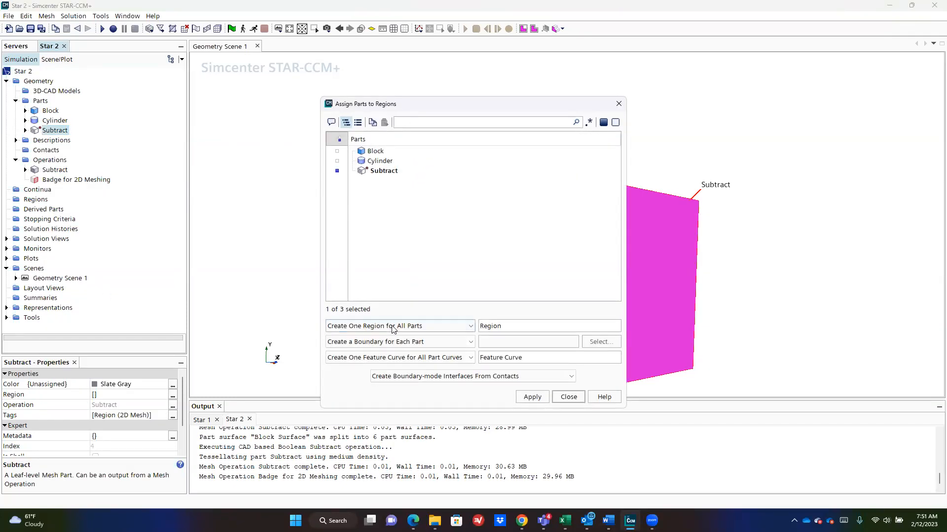
left_click(444, 326)
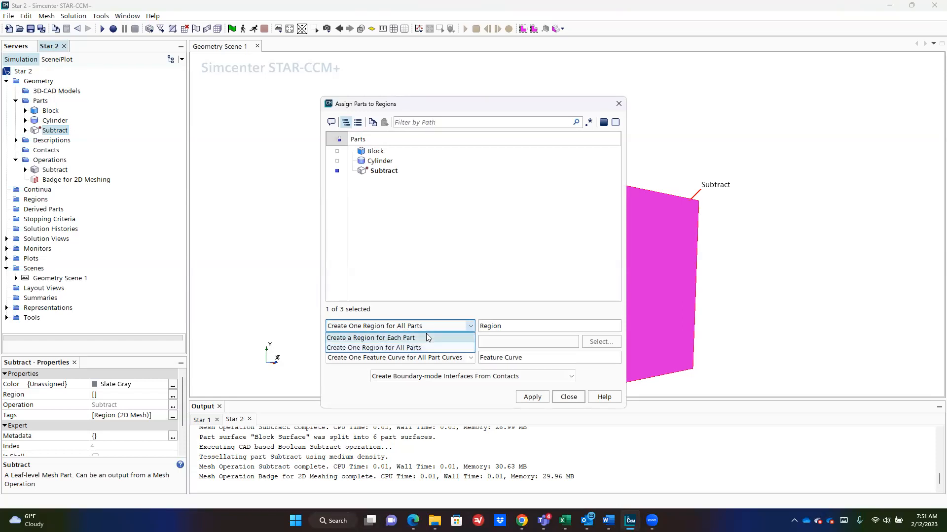
left_click(426, 334)
left_click(428, 341)
left_click(427, 351)
left_click(432, 358)
left_click(392, 369)
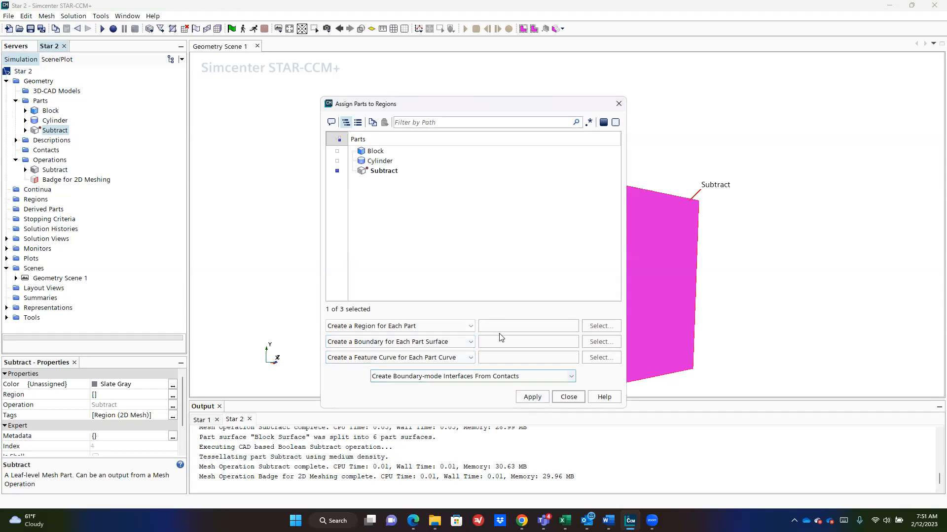
left_click(533, 396)
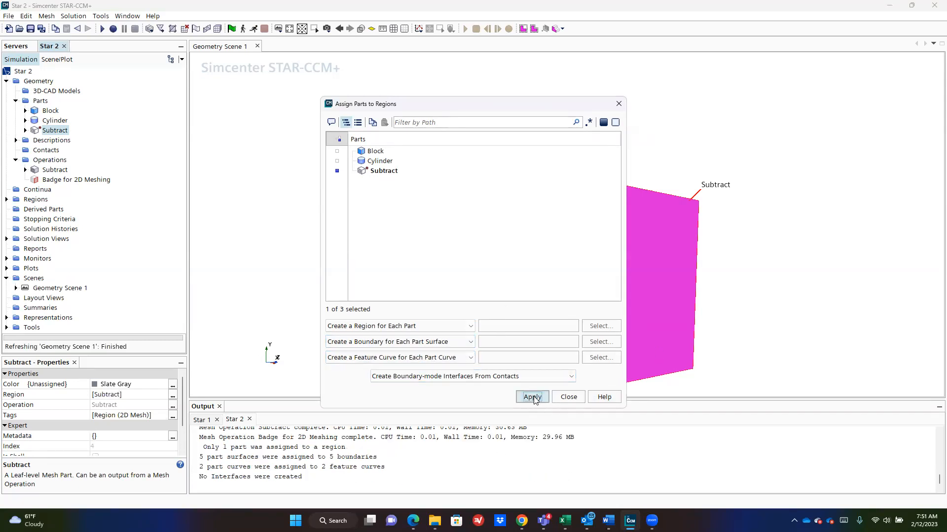
left_click(569, 398)
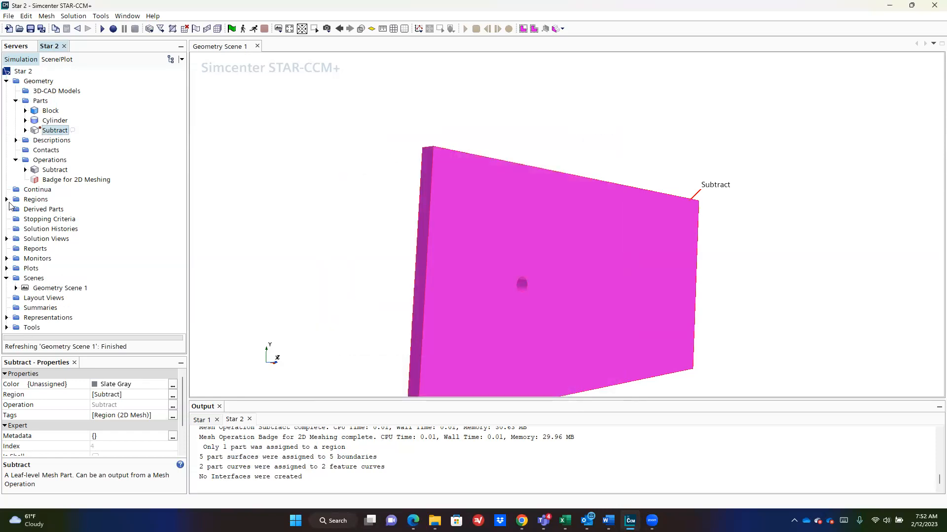
Step: List the Subtract region's boundaries and make Block.inlet a Velocity Inlet
left_click(6, 199)
left_click(16, 209)
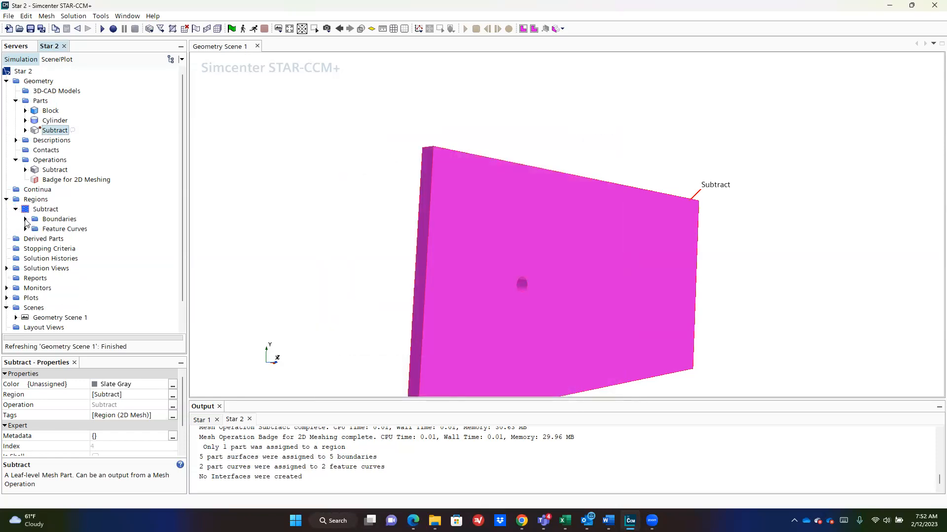
left_click(25, 219)
left_click(68, 229)
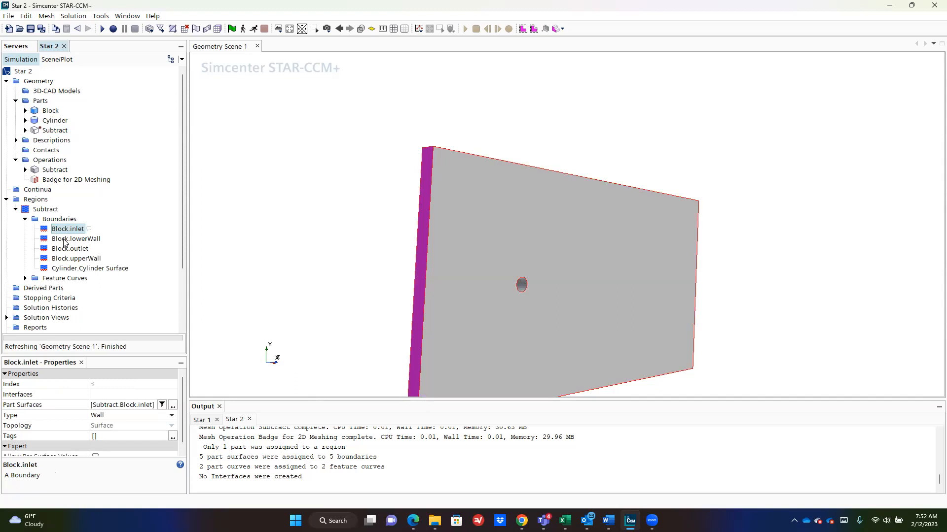
left_click(65, 239)
left_click(70, 249)
left_click(75, 269)
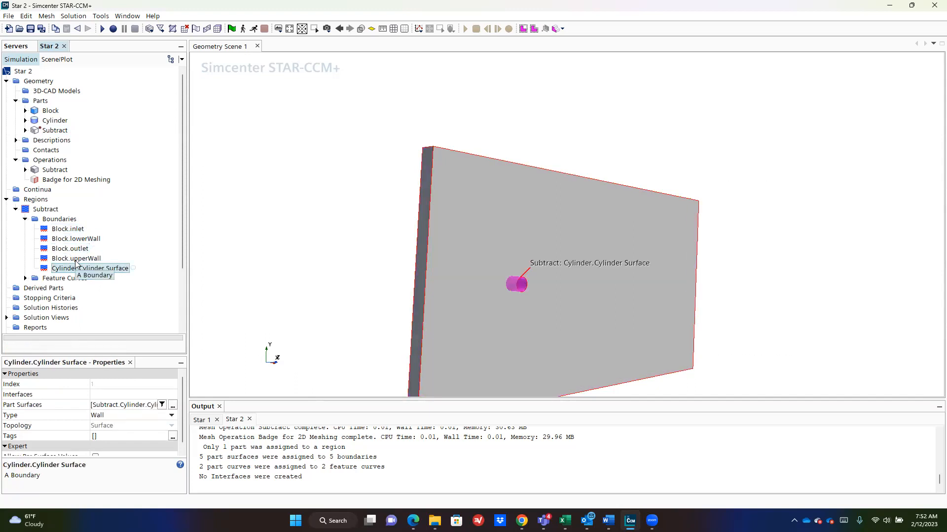
left_click(65, 229)
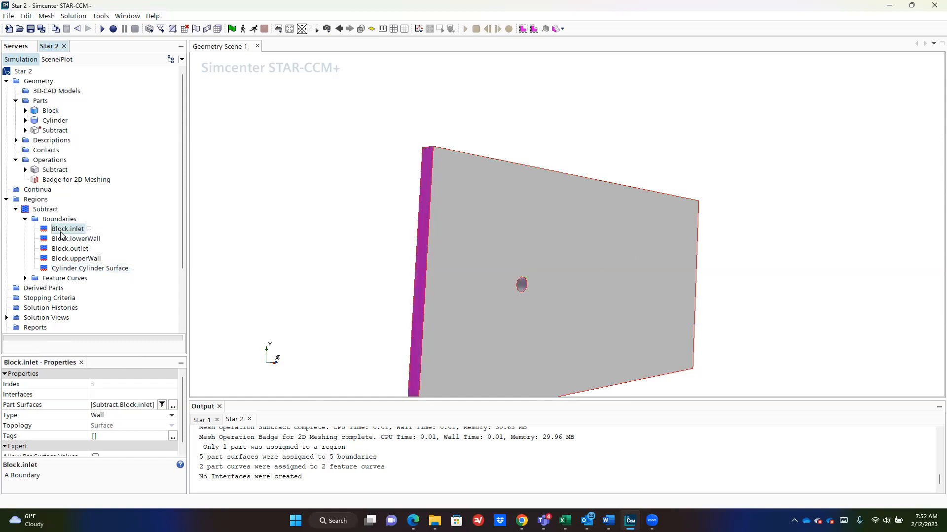
left_click(119, 415)
left_click(120, 376)
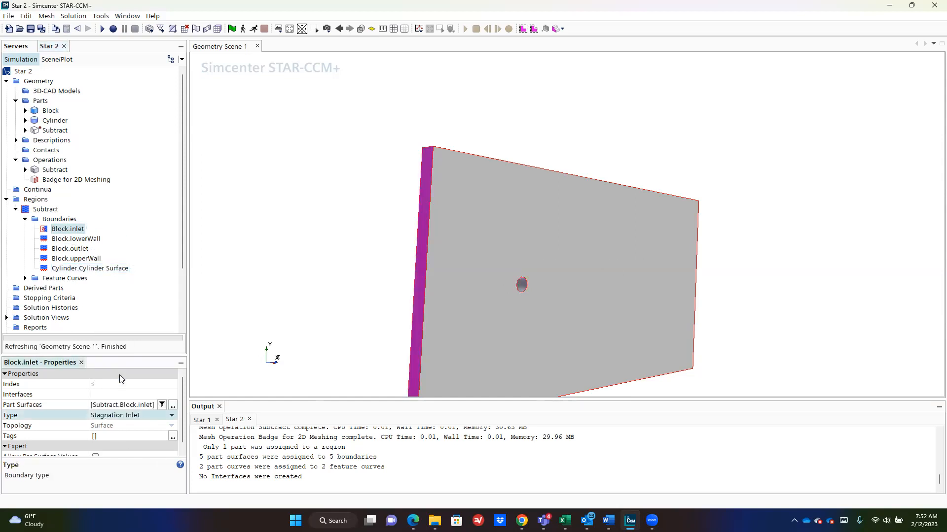
left_click(136, 415)
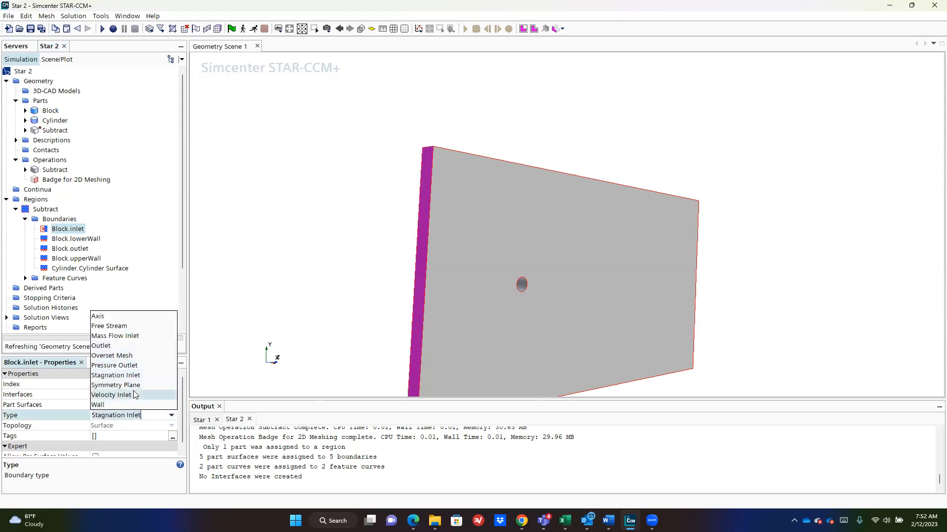
left_click(116, 394)
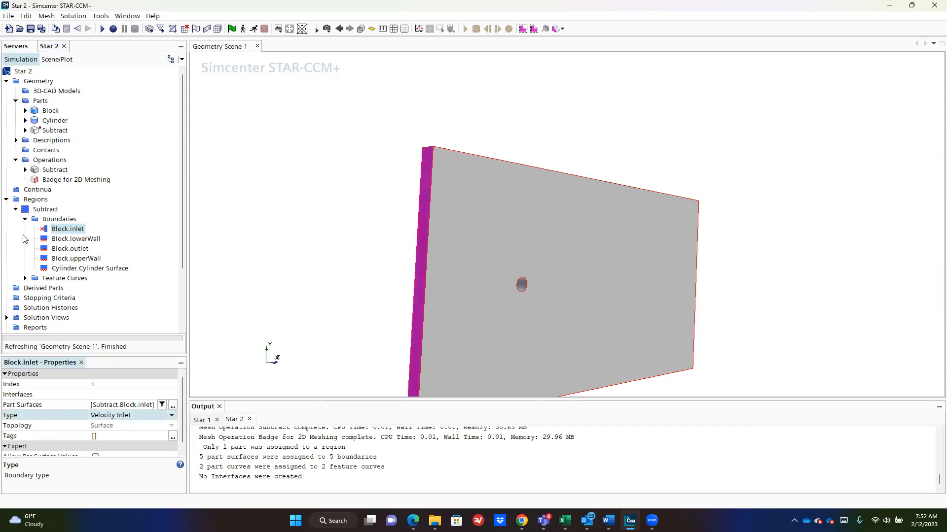
Step: Make the Block upperWall and lowerWall boundaries Symmetry Planes
left_click(85, 240)
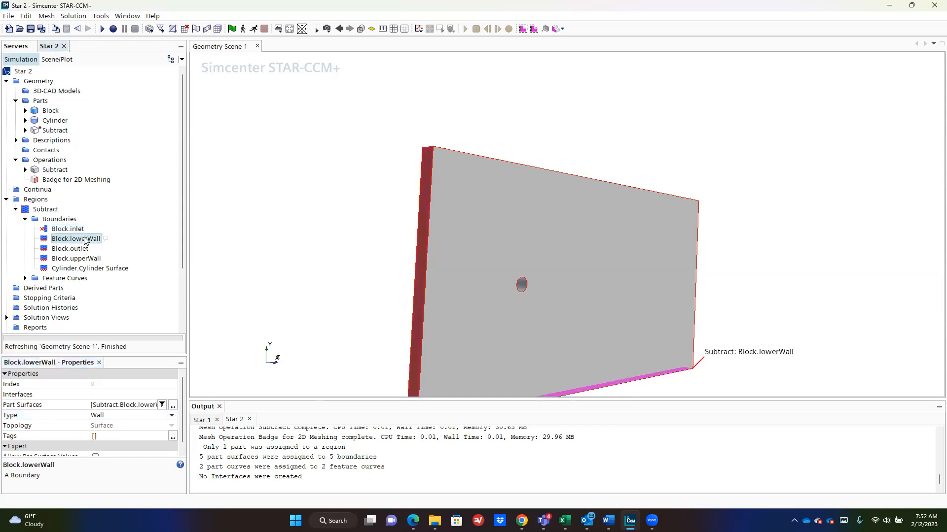
left_click(84, 250)
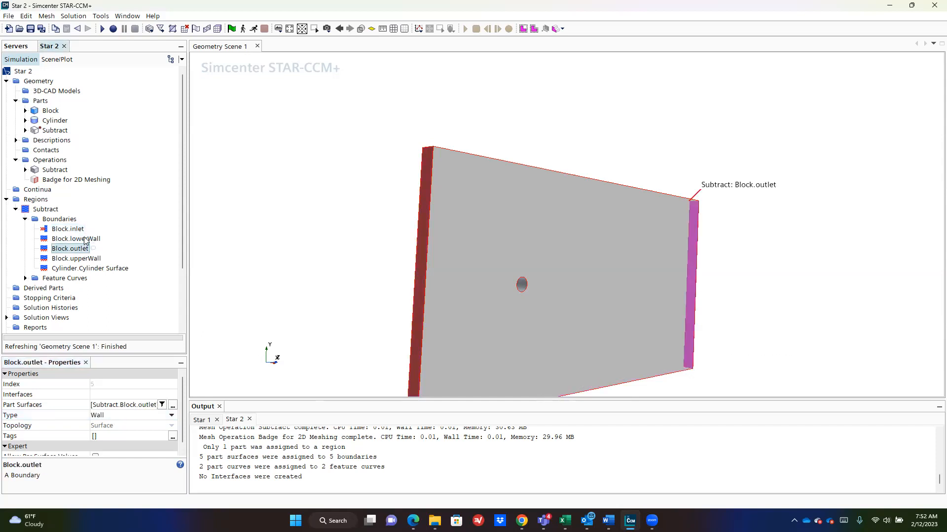
left_click(86, 241)
left_click(92, 258)
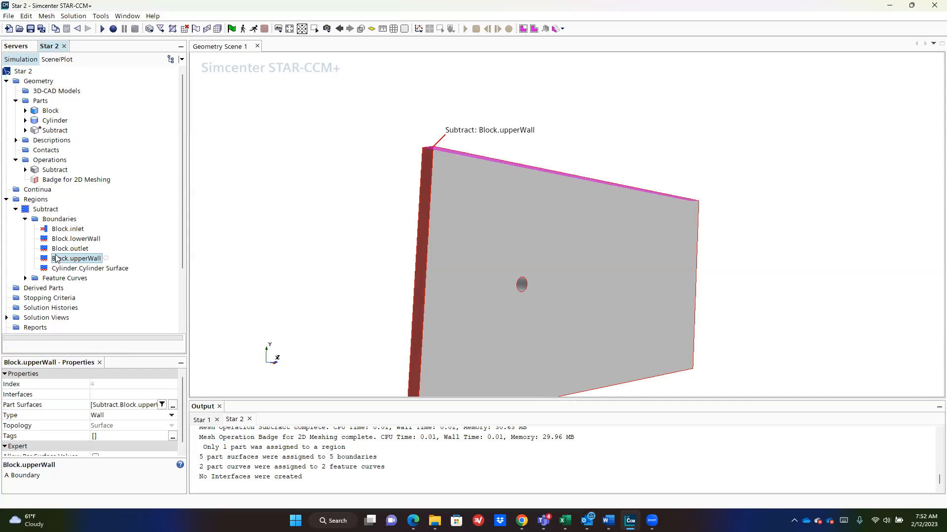
left_click(149, 417)
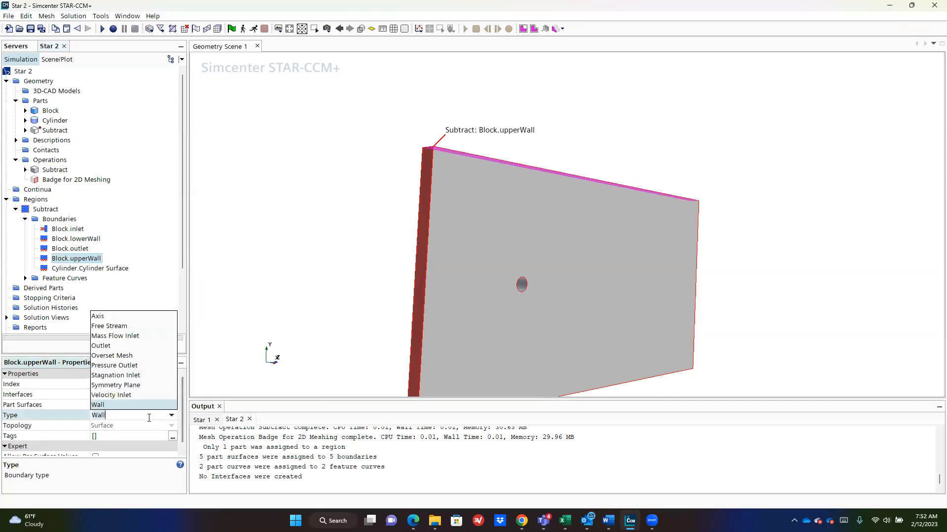
left_click(137, 386)
left_click(81, 240)
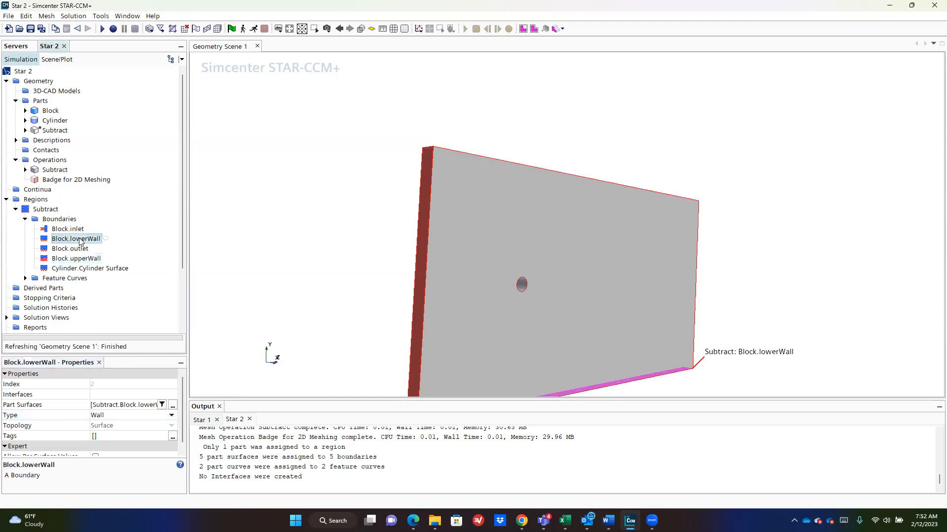
left_click(130, 416)
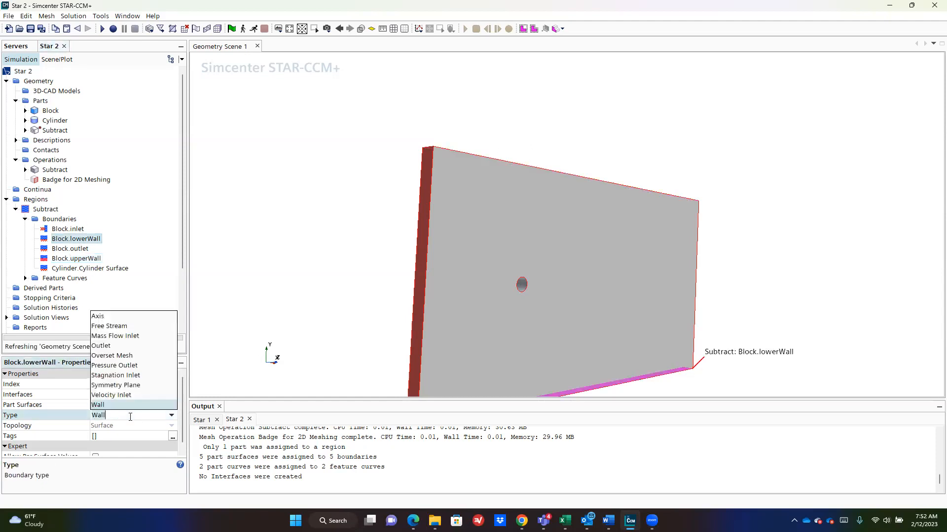
left_click(129, 387)
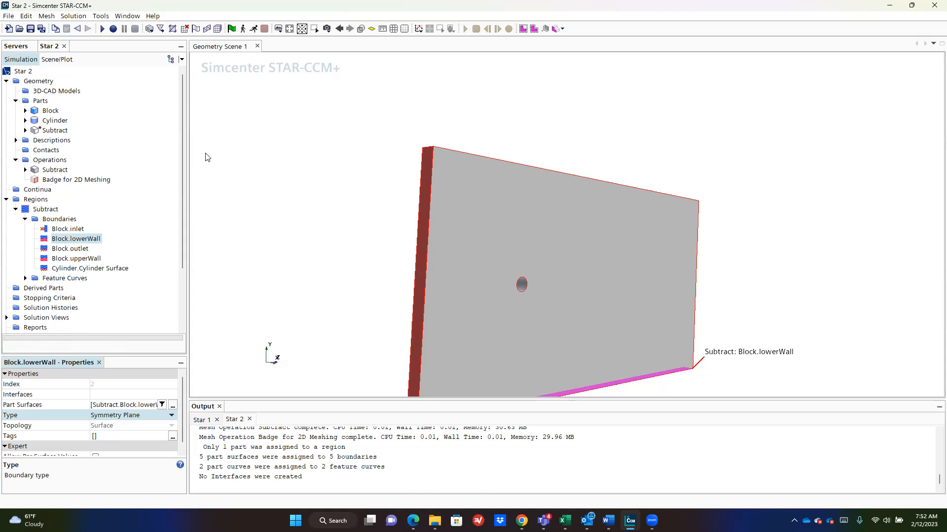
Step: Make Block.outlet a Pressure Outlet and check the cylinder surface boundary
left_click(70, 249)
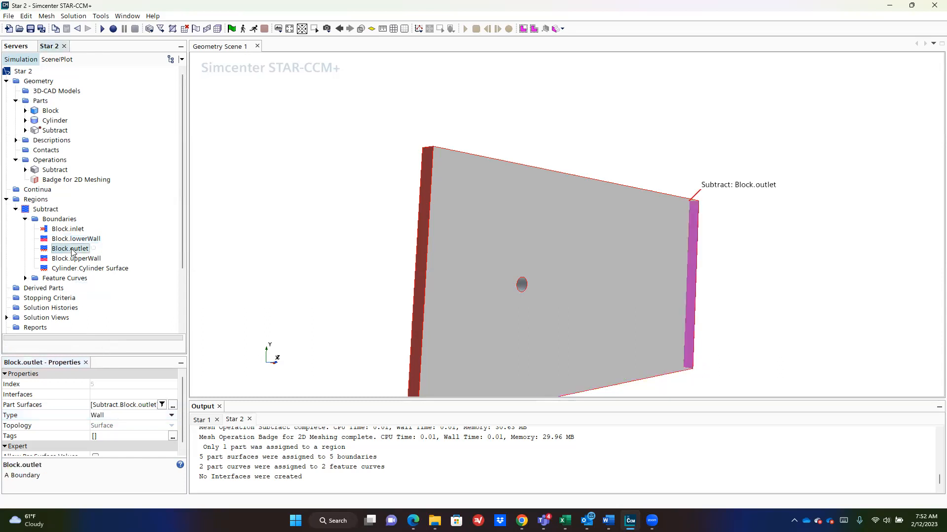
left_click(130, 416)
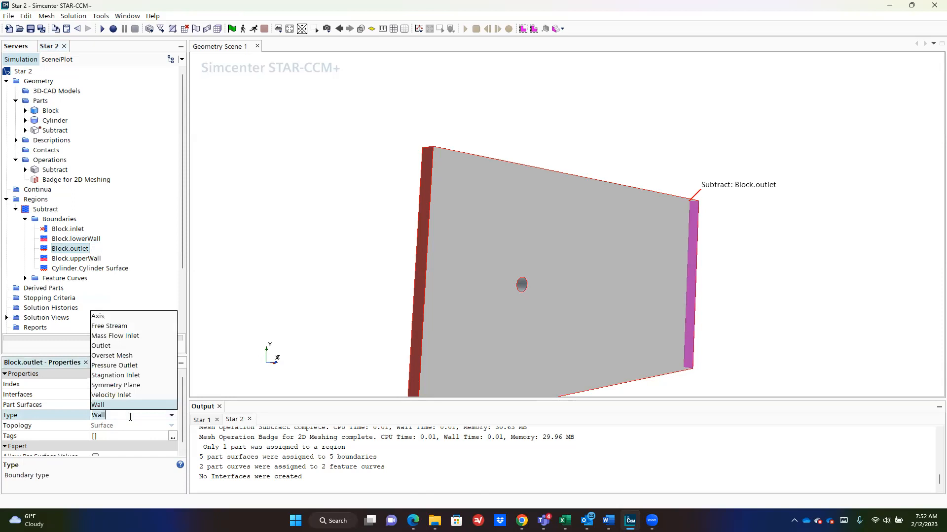
left_click(114, 366)
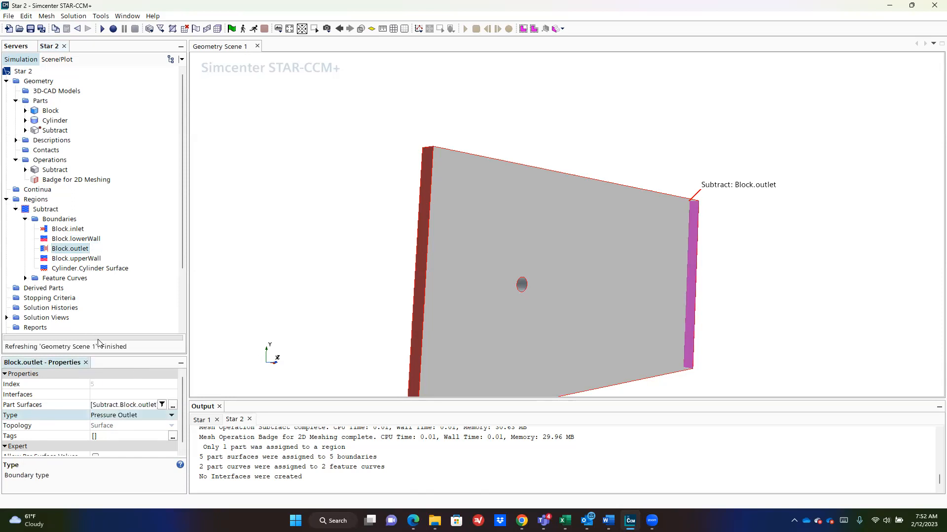
left_click_drag(893, 184, 638, 272)
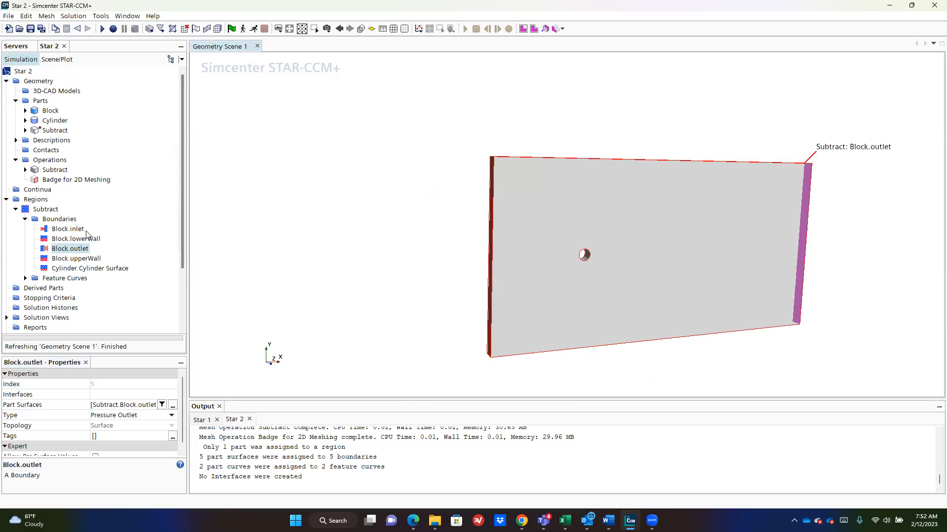
left_click(70, 268)
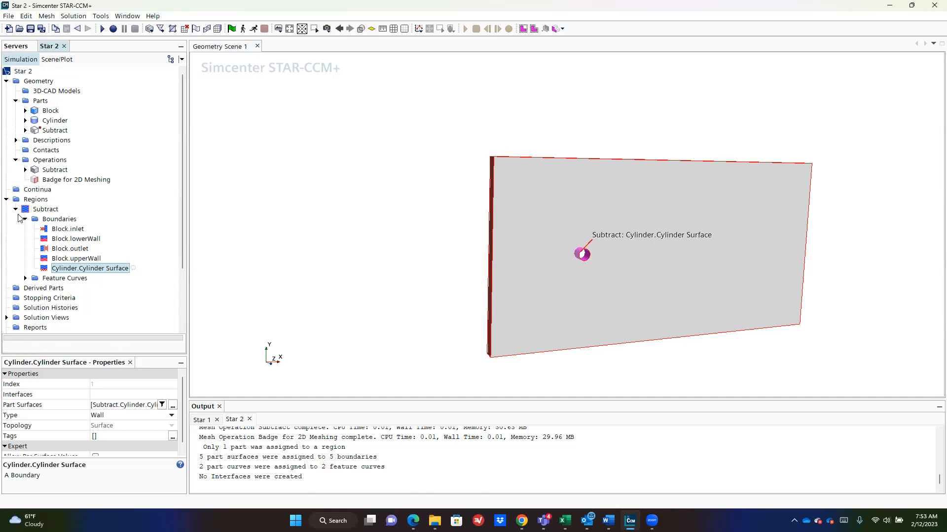
Step: Add an Automated Mesh (2D) operation on the Subtract part using the Quadrilateral Mesher
left_click(40, 182)
left_click(46, 161)
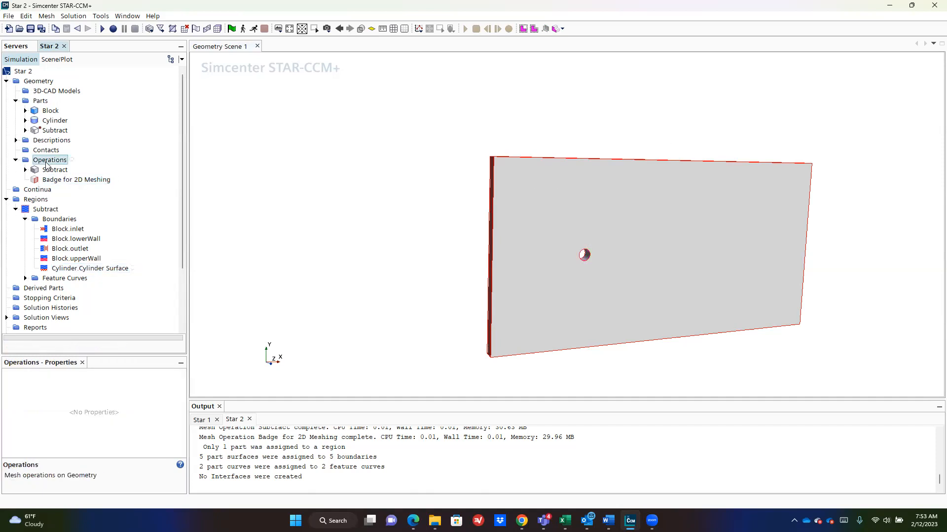
right_click(47, 162)
mouse_move(95, 169)
mouse_move(162, 192)
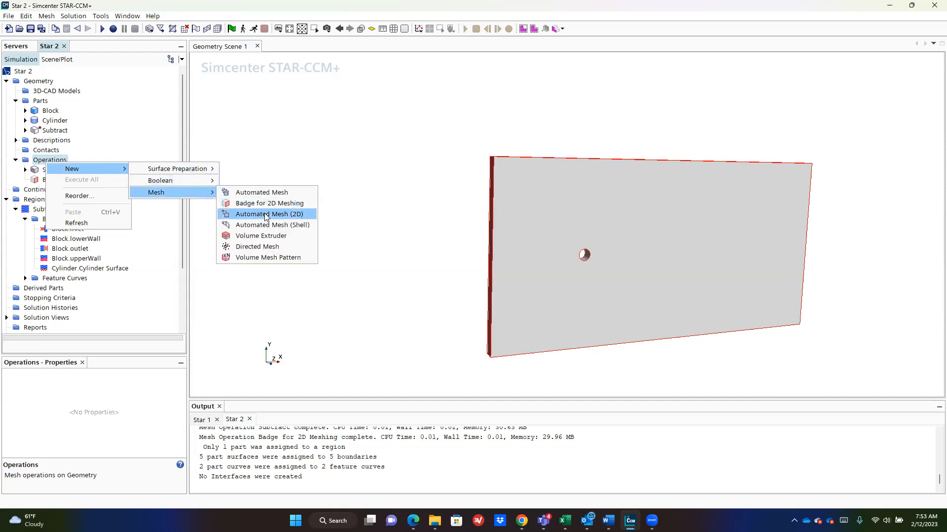
left_click(267, 215)
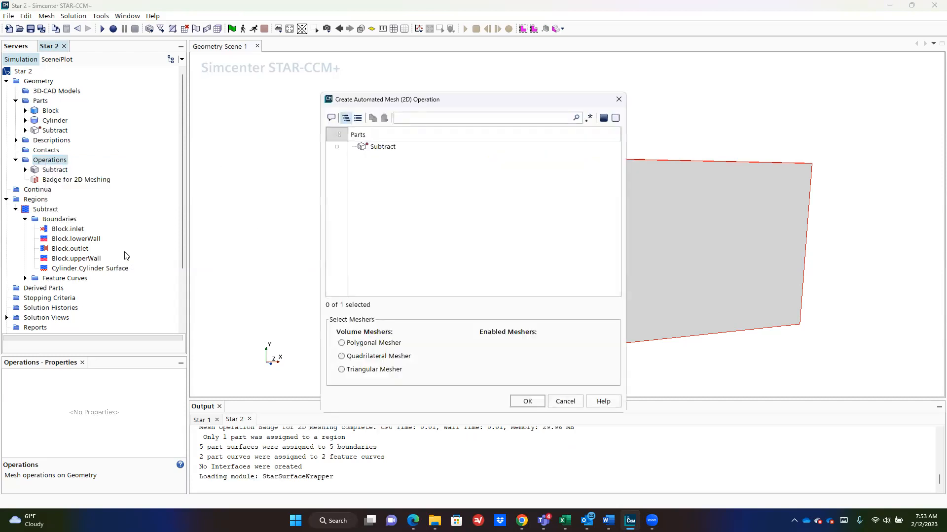
left_click(337, 147)
left_click(383, 356)
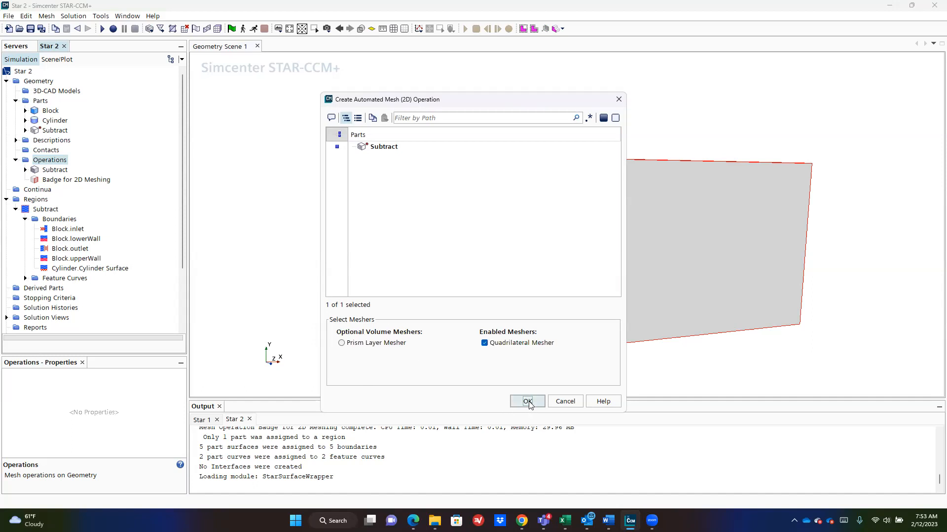
left_click(527, 401)
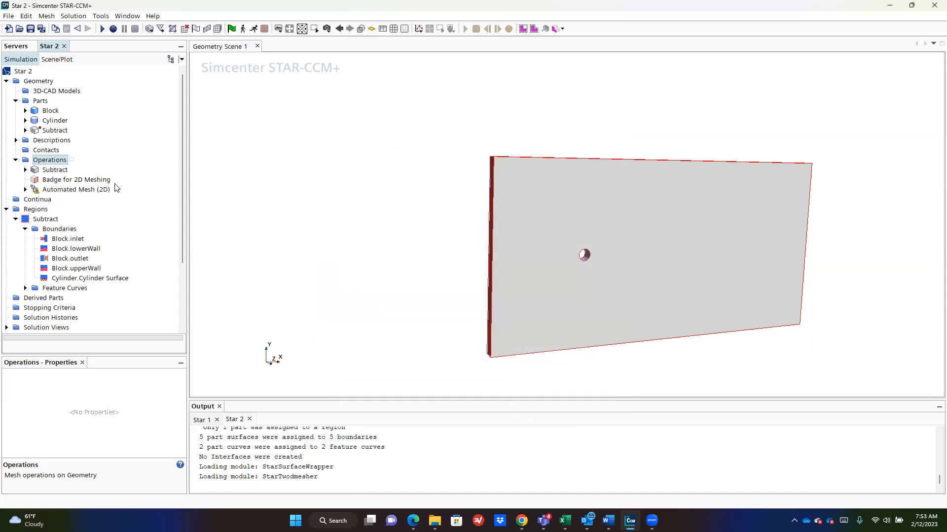
left_click(69, 190)
Step: Add the Prism Layer Mesher to the Automated Mesh (2D) operation's meshers
left_click(25, 190)
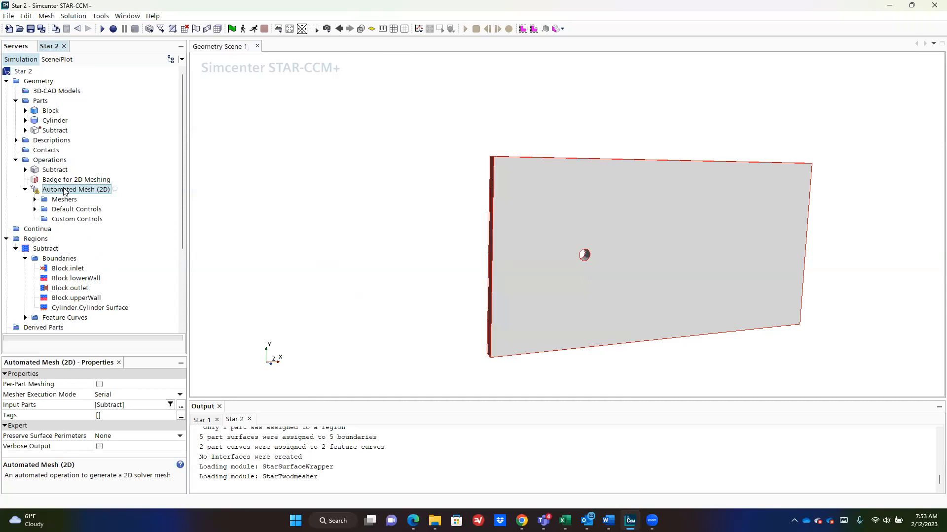
right_click(66, 190)
left_click(114, 195)
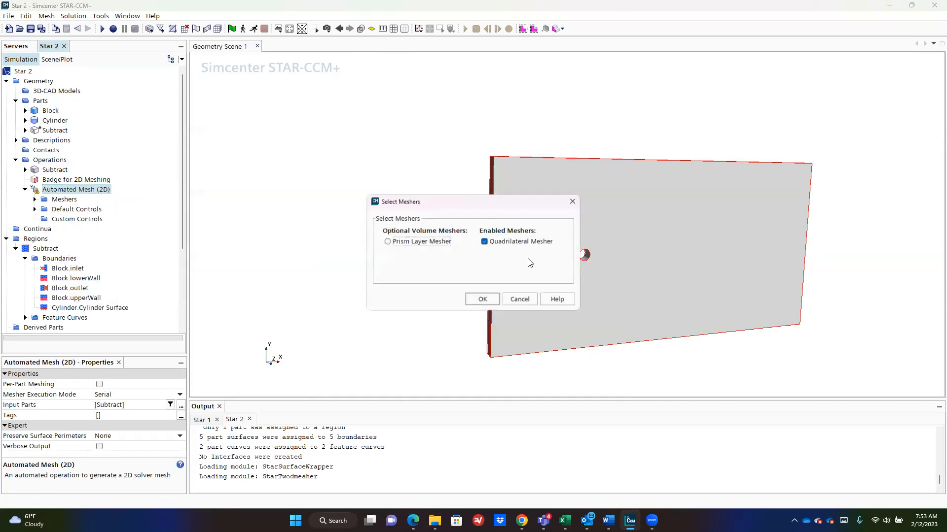
left_click(402, 242)
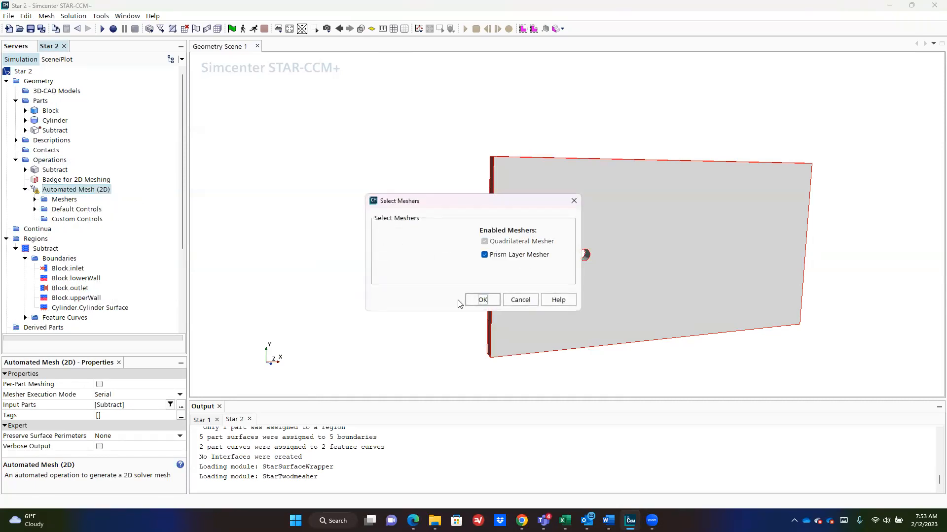
left_click(482, 299)
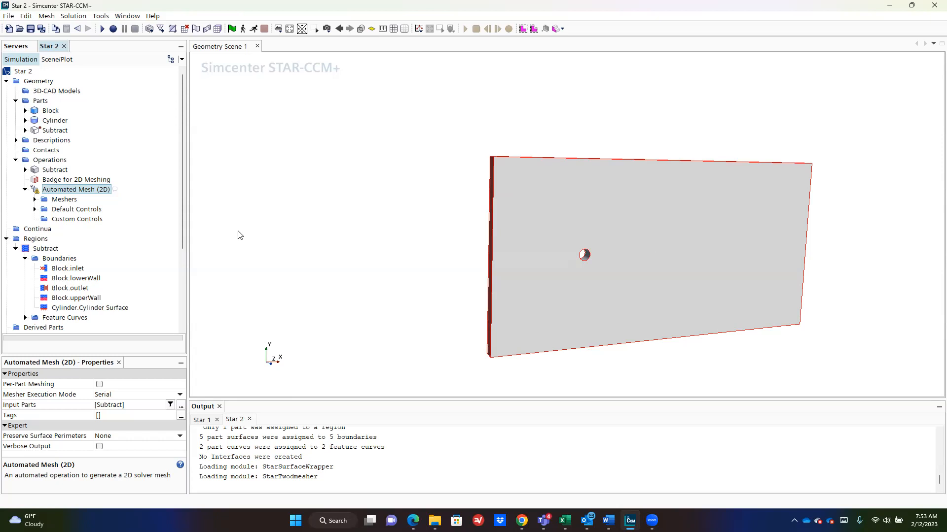
Step: Compare the lower and upper wall boundaries, then expand the operation's Meshers folder
left_click(68, 279)
left_click(77, 298)
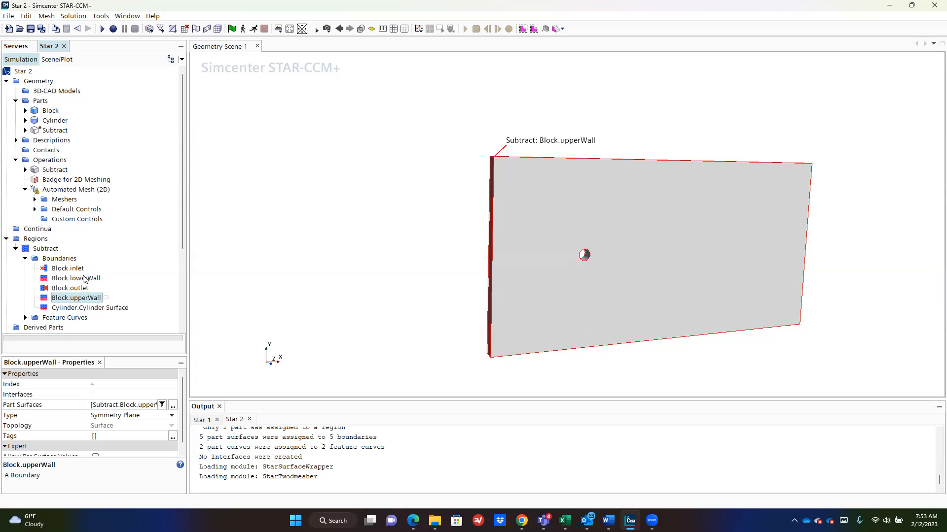
left_click(84, 279)
left_click(83, 298)
left_click(82, 279)
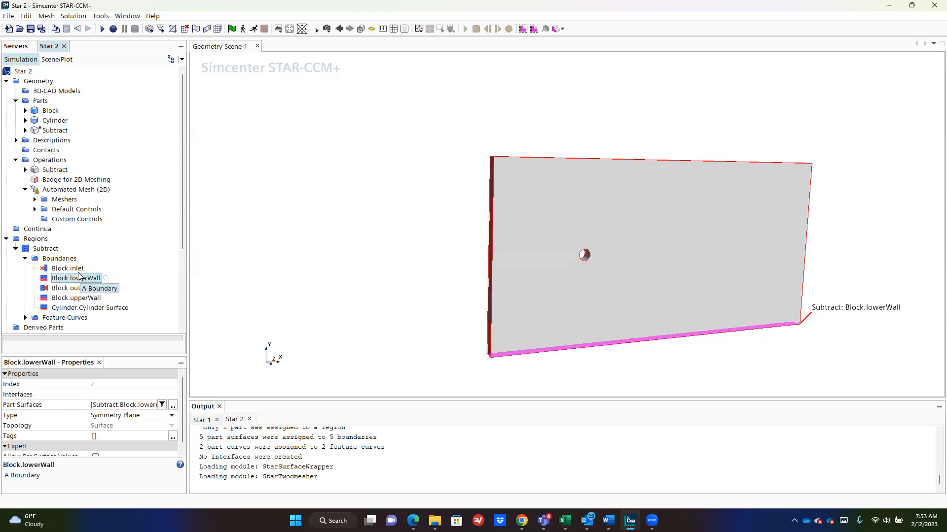
left_click(63, 200)
left_click(35, 200)
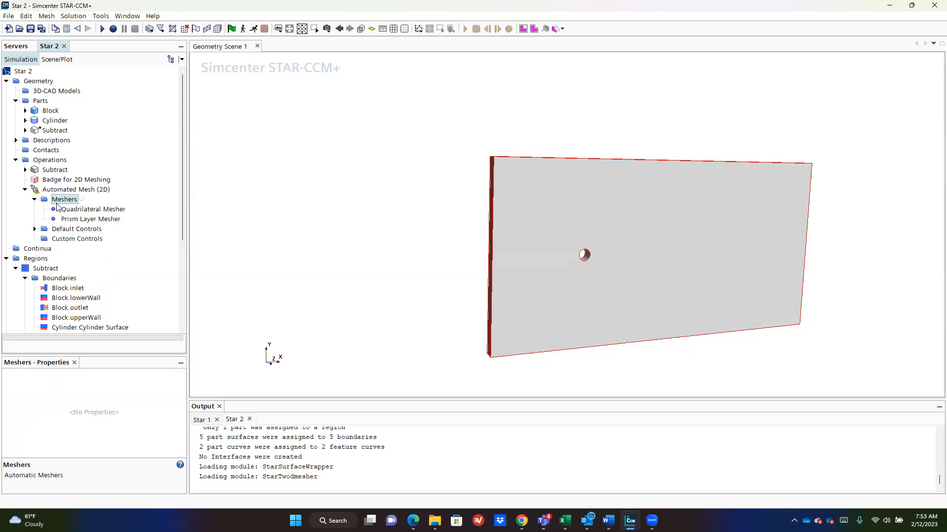
Step: Expand Default Controls and review the 1.0 m Base Size and both meshers' settings
left_click(75, 230)
left_click(34, 230)
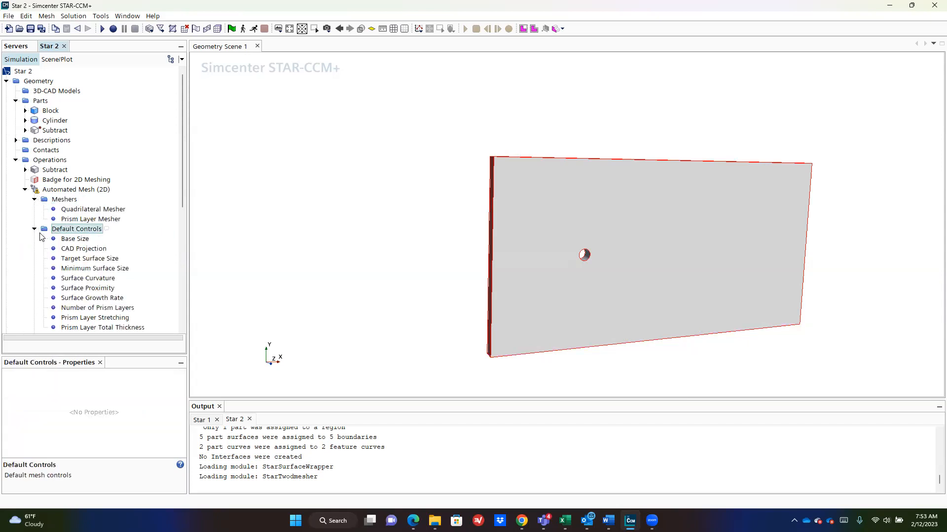
left_click(75, 240)
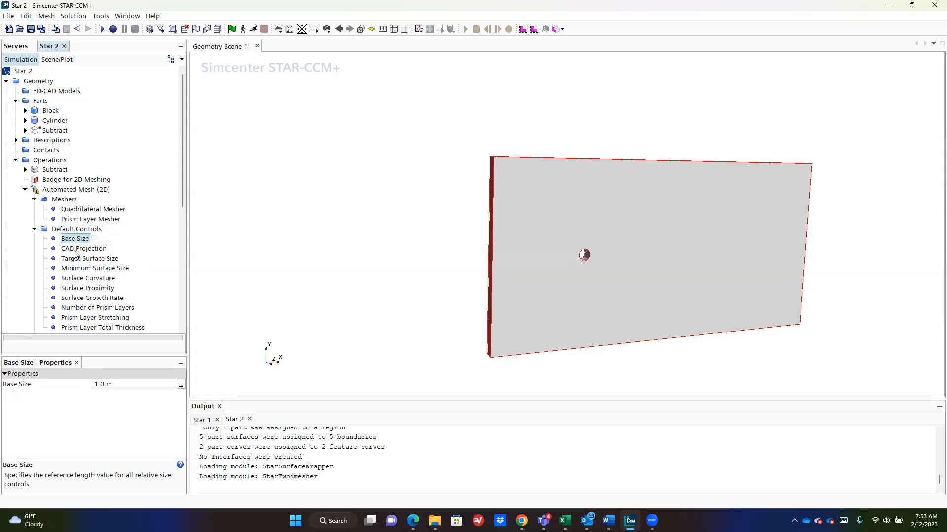
scroll(75, 254, "down", 3)
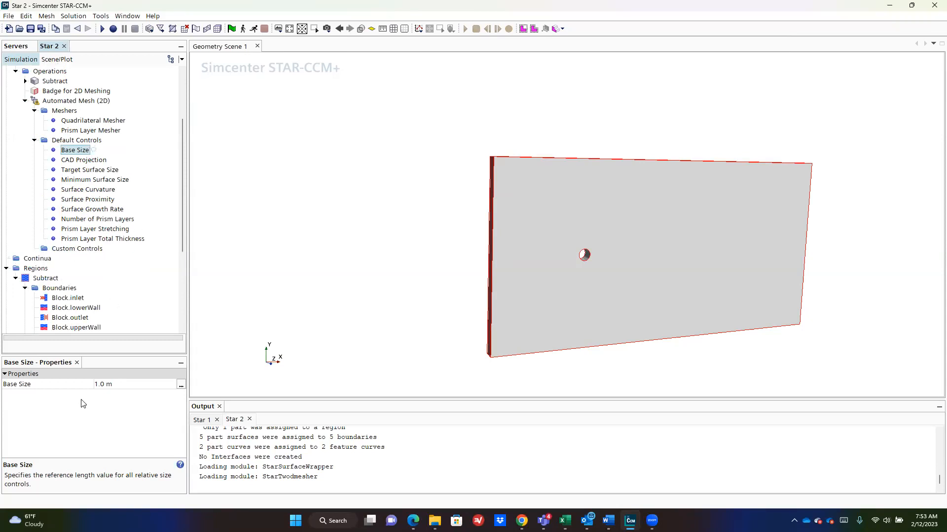
left_click(88, 122)
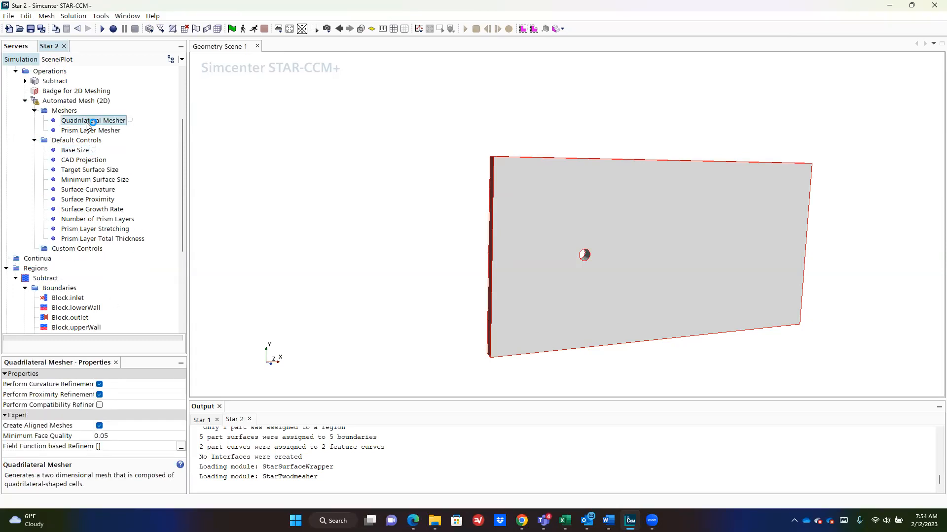
left_click(97, 132)
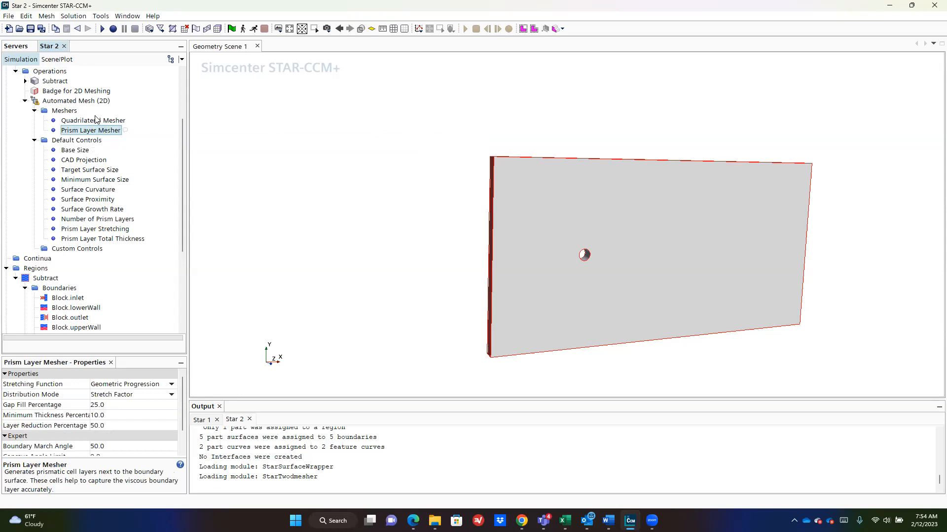
left_click(95, 118)
left_click(90, 138)
left_click(90, 131)
left_click(89, 151)
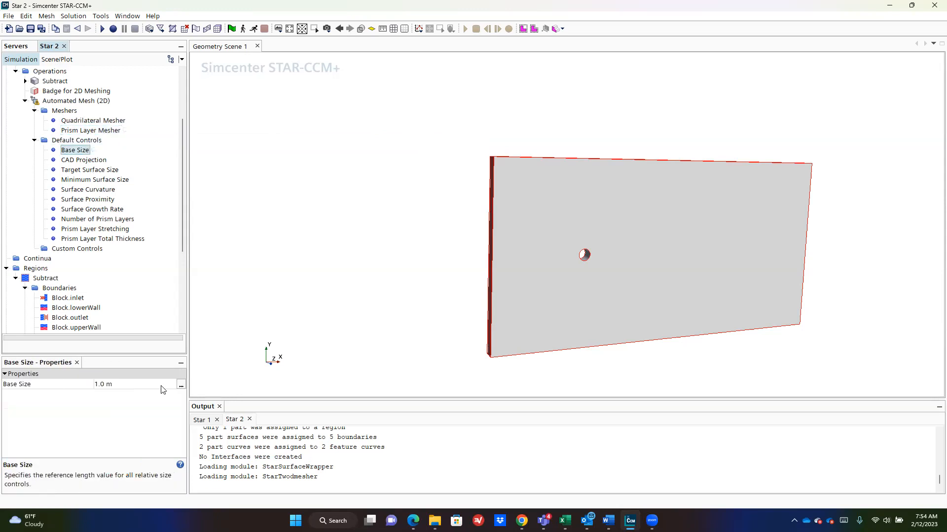
Step: Review CAD Projection and Target Surface Size (100% of base), rotating the view to see the hole
scroll(580, 302, "up", 3)
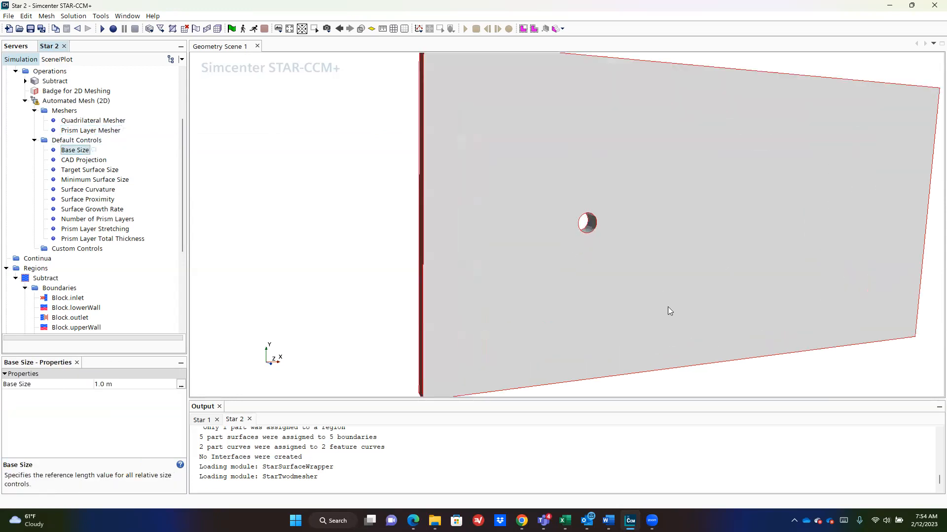
left_click(69, 162)
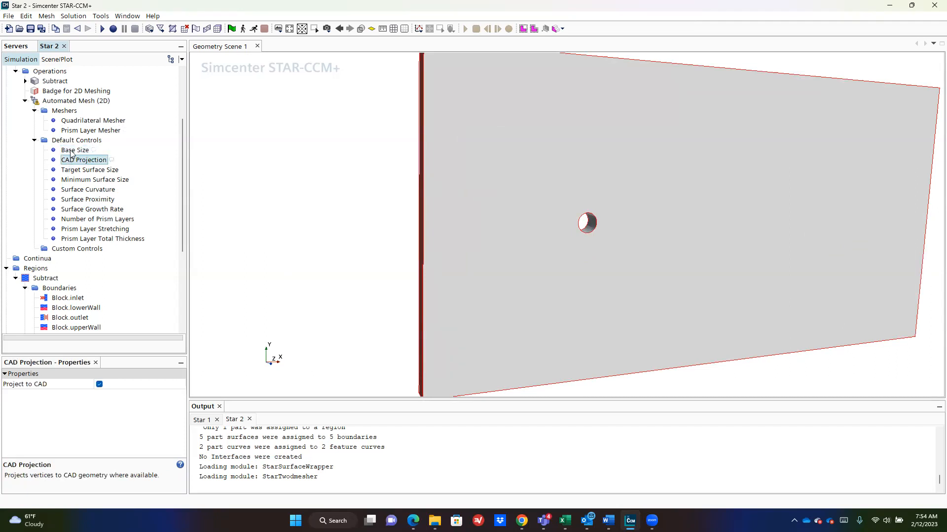
left_click(71, 151)
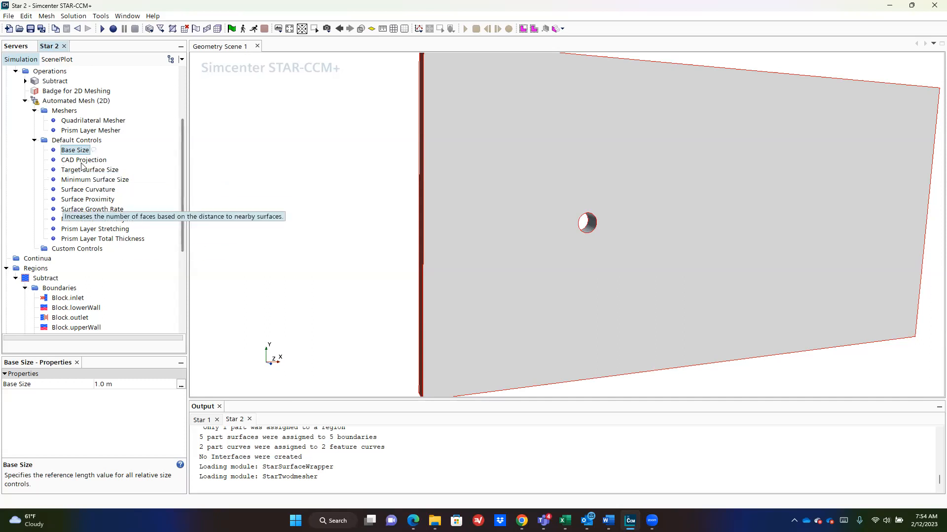
left_click(86, 170)
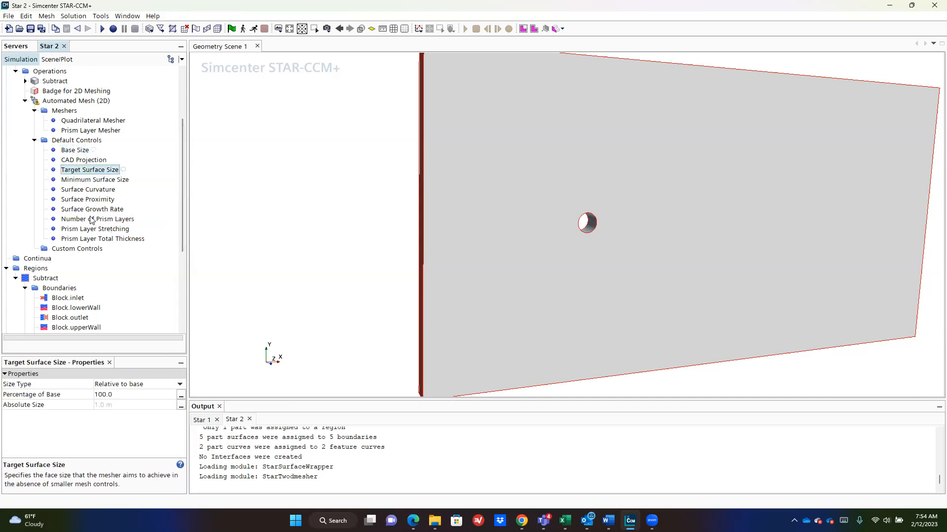
left_click(79, 151)
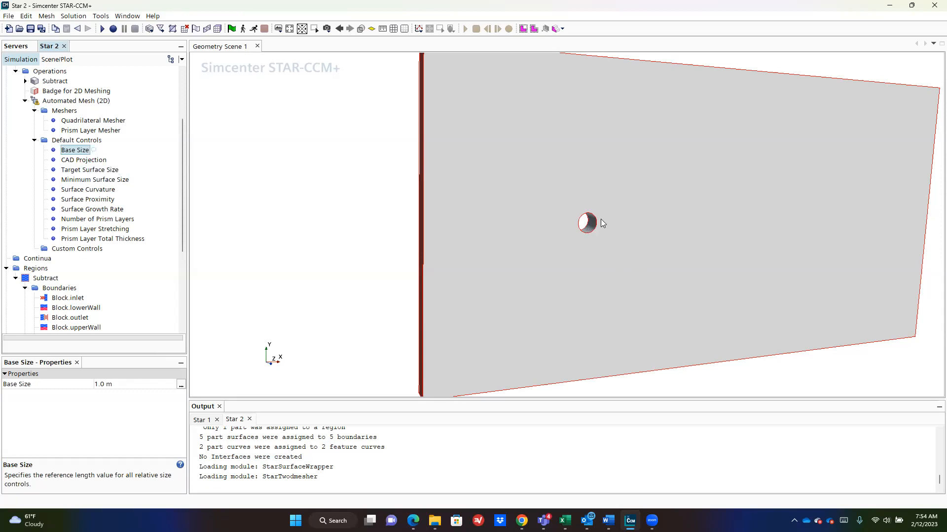
scroll(602, 221, "up", 3)
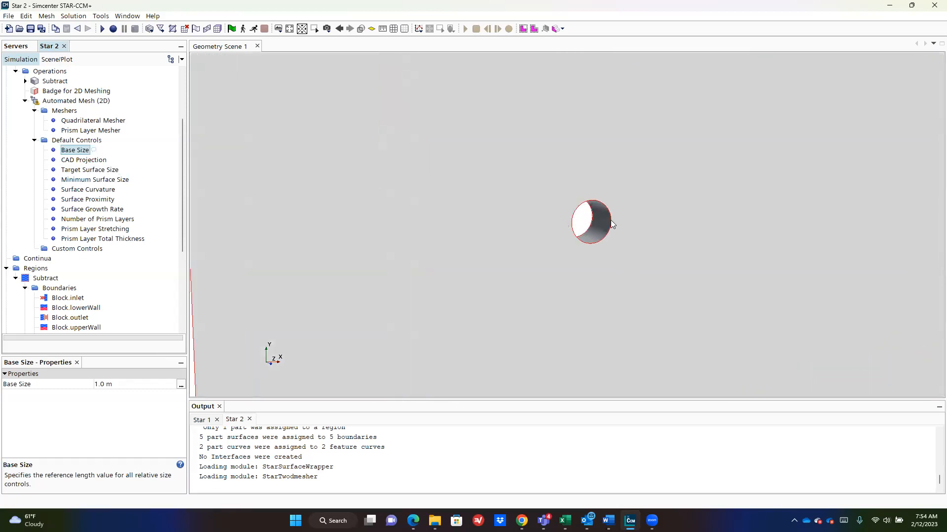
left_click_drag(560, 249, 574, 236)
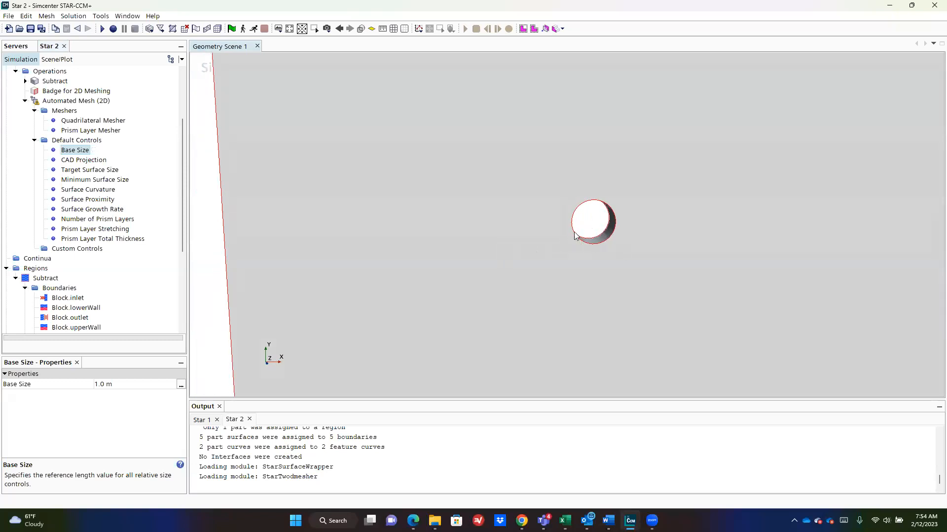
left_click(64, 171)
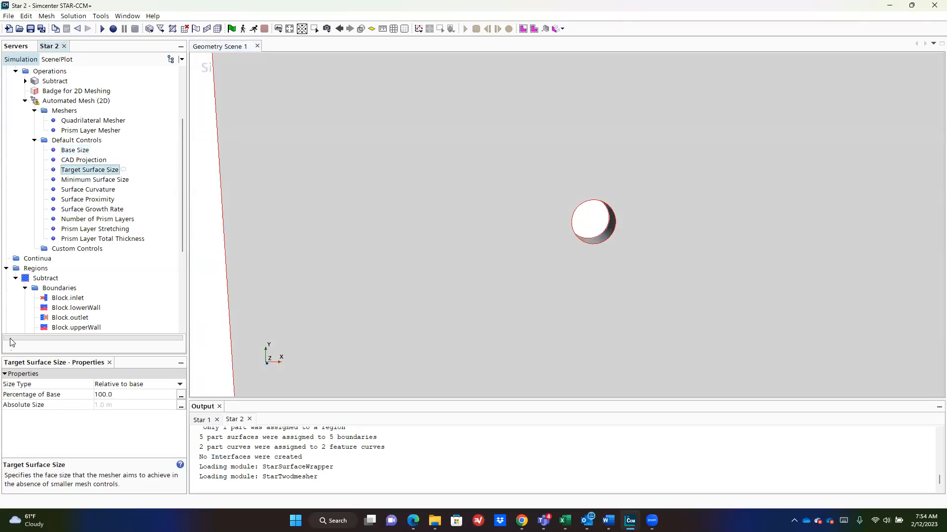
scroll(617, 274, "down", 3)
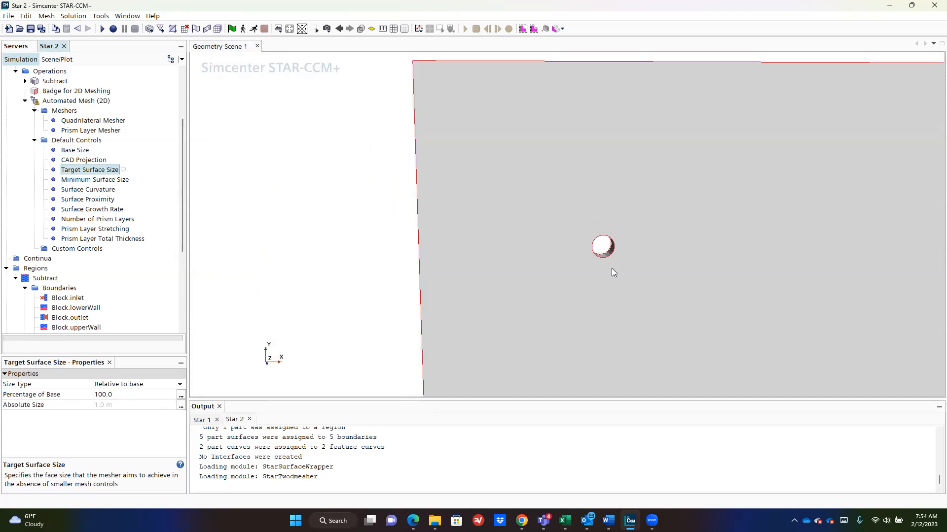
scroll(611, 268, "down", 2)
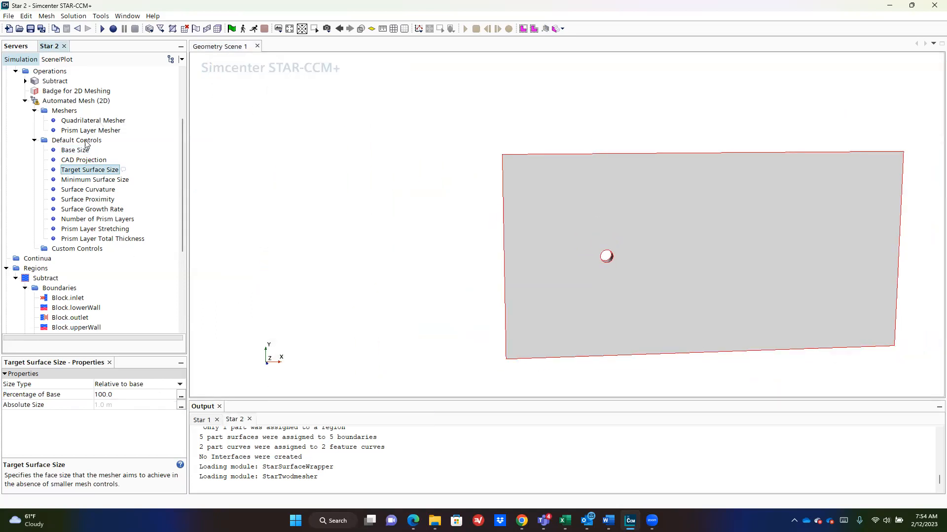
left_click(82, 151)
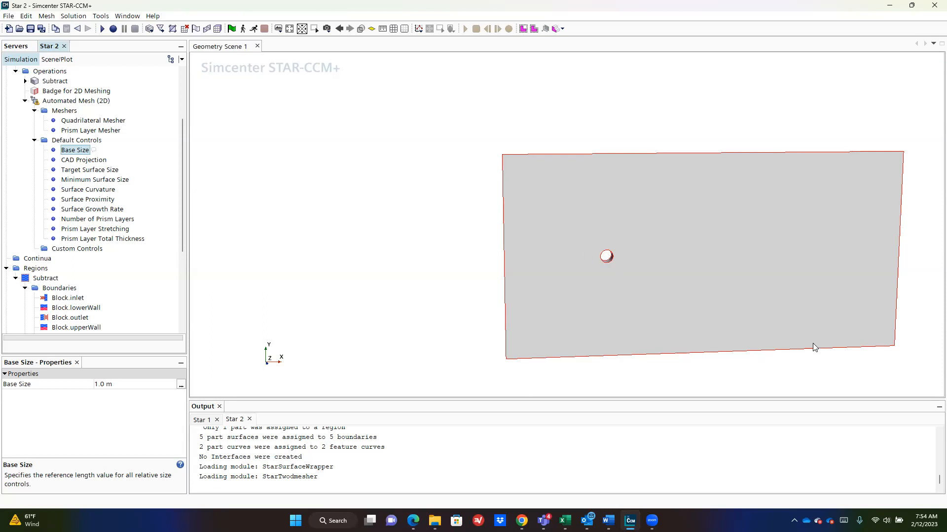
Step: Set Minimum Surface Size to 1% of base (0.01 m)
left_click(102, 180)
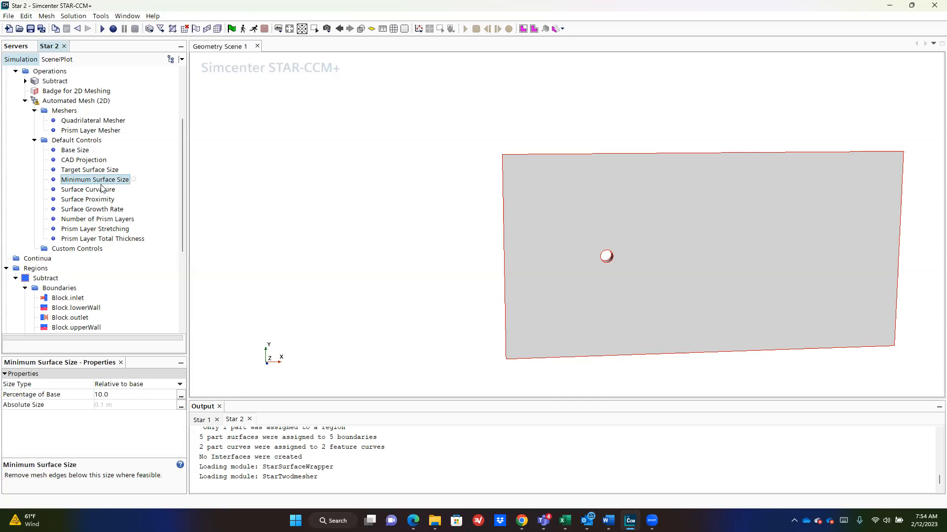
left_click(134, 393)
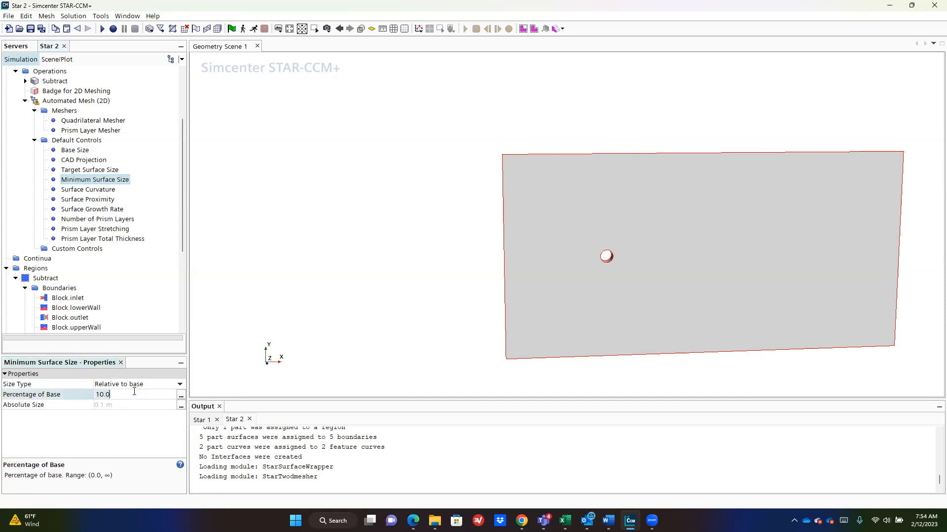
type("1")
key("Return")
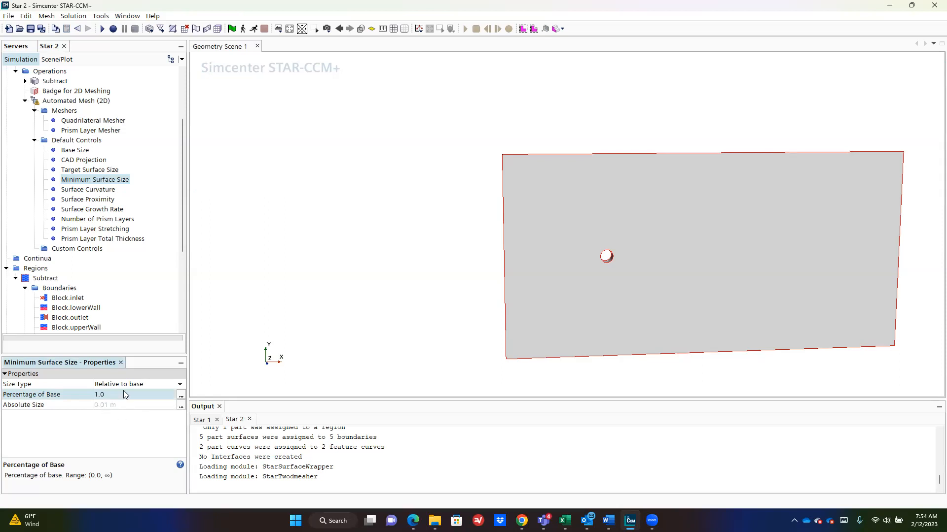
Step: Review Surface Curvature, Proximity and Growth Rate, then begin editing Number of Prism Layers
left_click(88, 188)
left_click(90, 199)
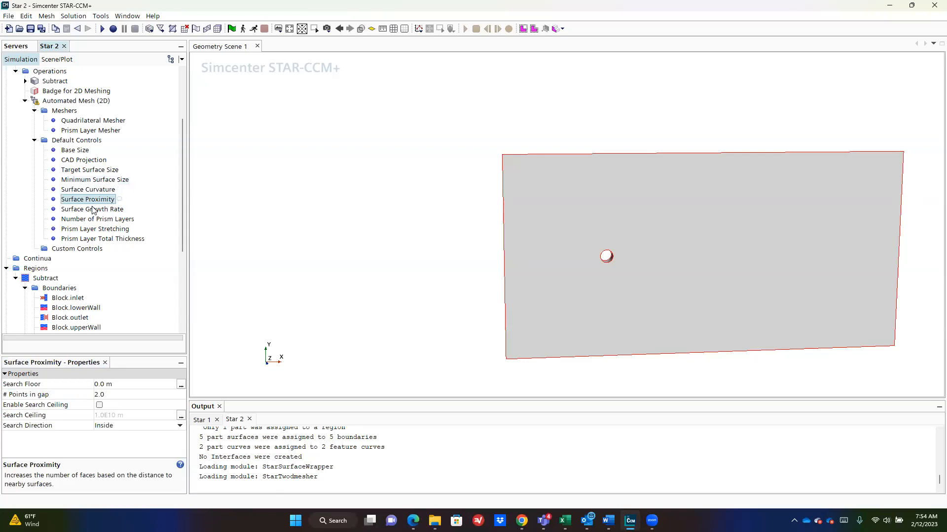
left_click(94, 209)
left_click(93, 200)
left_click(94, 219)
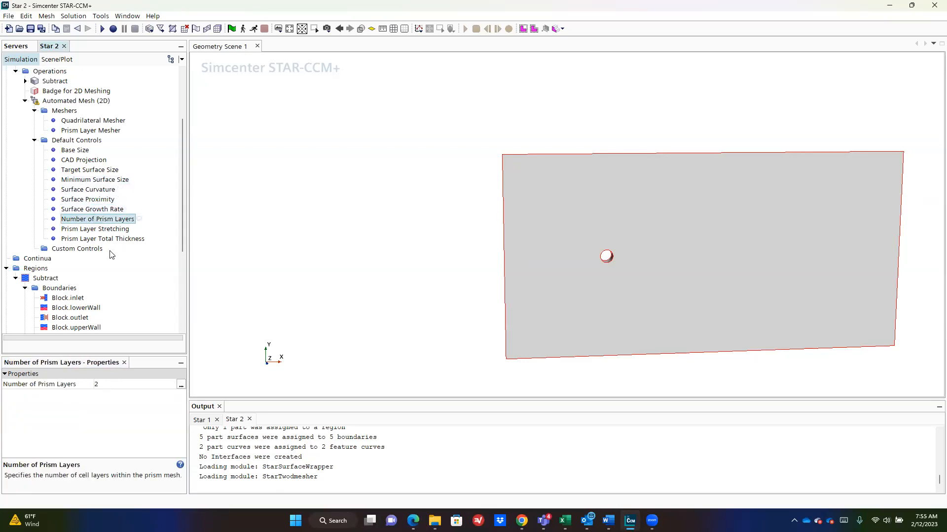
left_click(123, 384)
Step: Set the number of prism layers to 2
type("11")
key("Return")
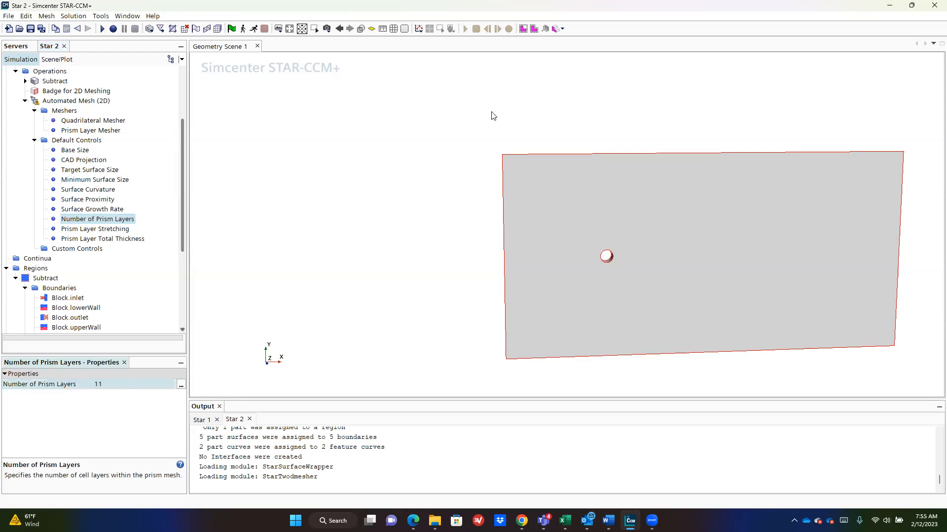
scroll(607, 256, "up", 5)
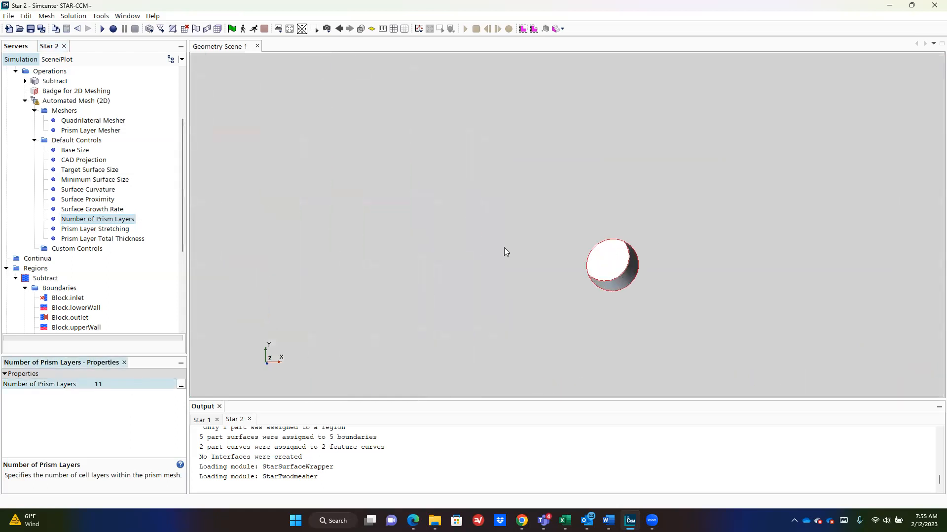
left_click(114, 387)
type("2")
key("Return")
Step: Set Prism Layer Stretching to 1.2
left_click(106, 229)
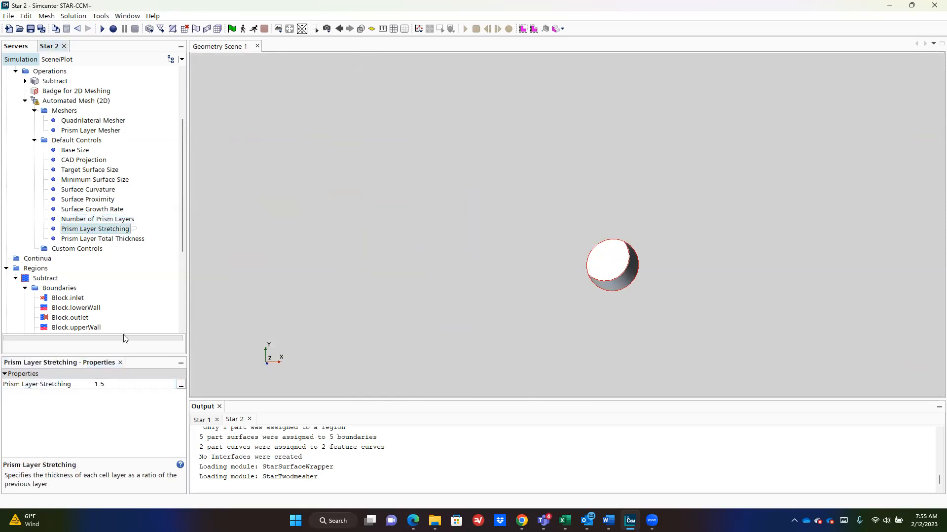
left_click(130, 388)
key("BackSpace")
type("2")
key("Return")
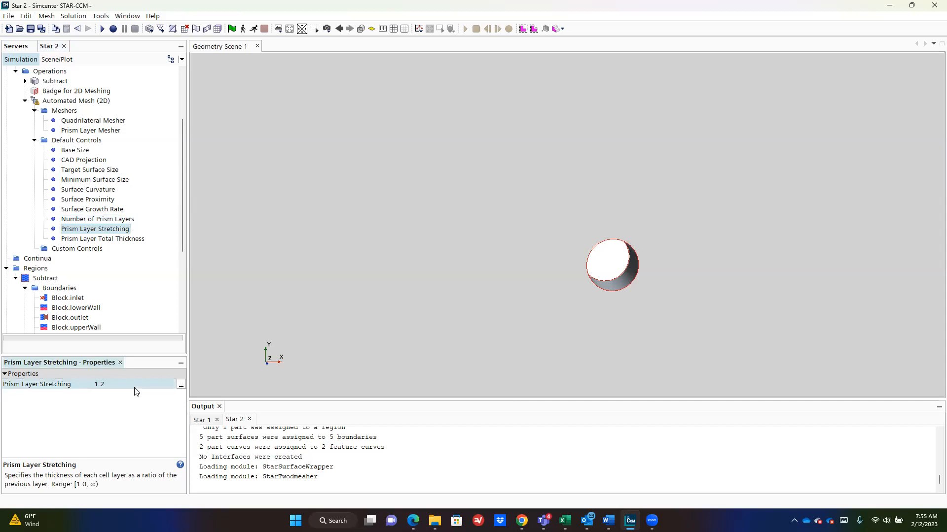
Step: Make the prism layer total thickness an absolute 0.25 m
left_click(104, 240)
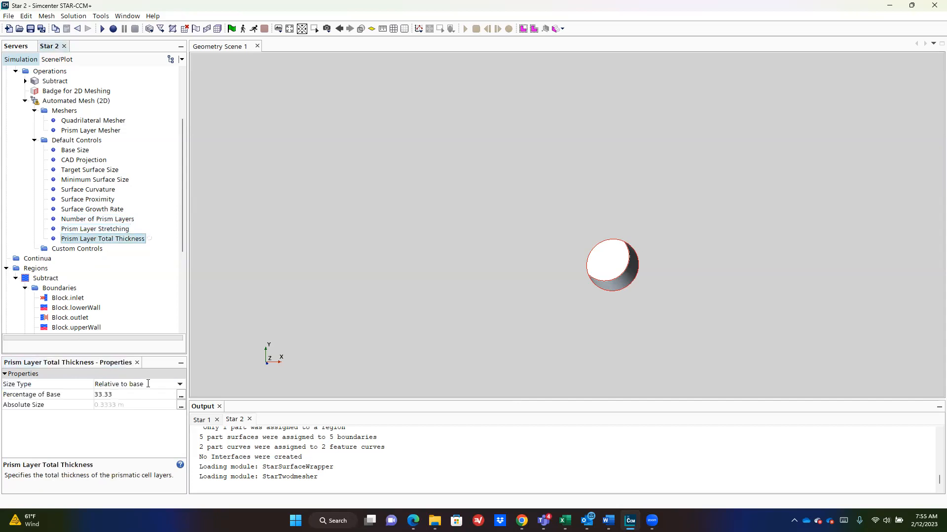
left_click(148, 384)
left_click(139, 404)
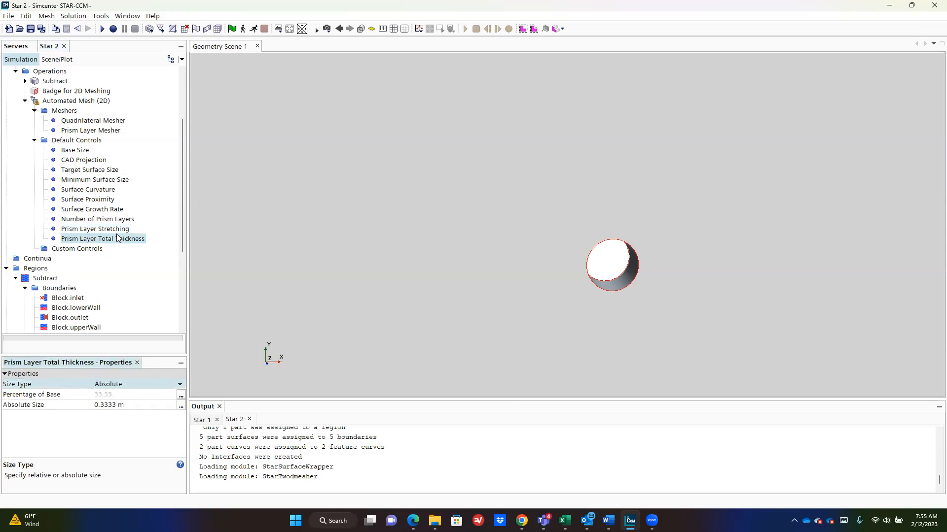
left_click(145, 403)
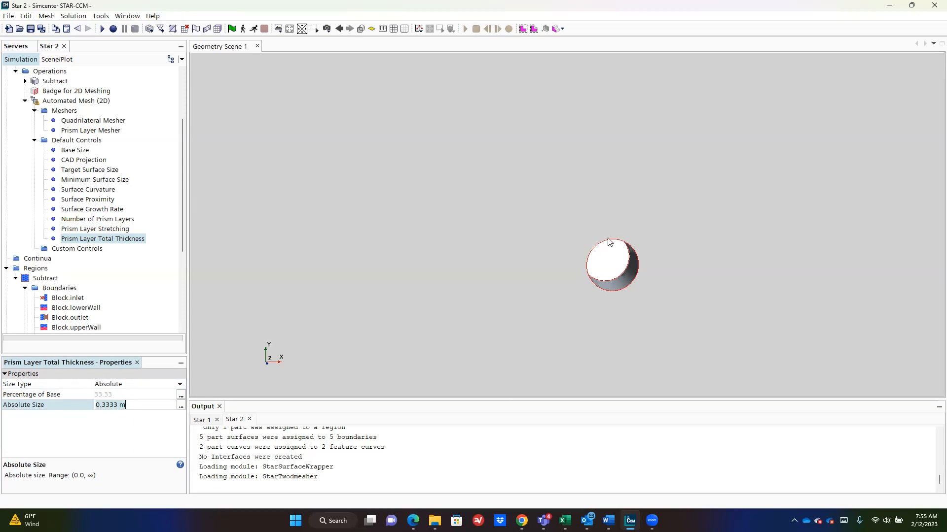
key("Left")
key("BackSpace")
key("BackSpace")
type("25")
key("Return")
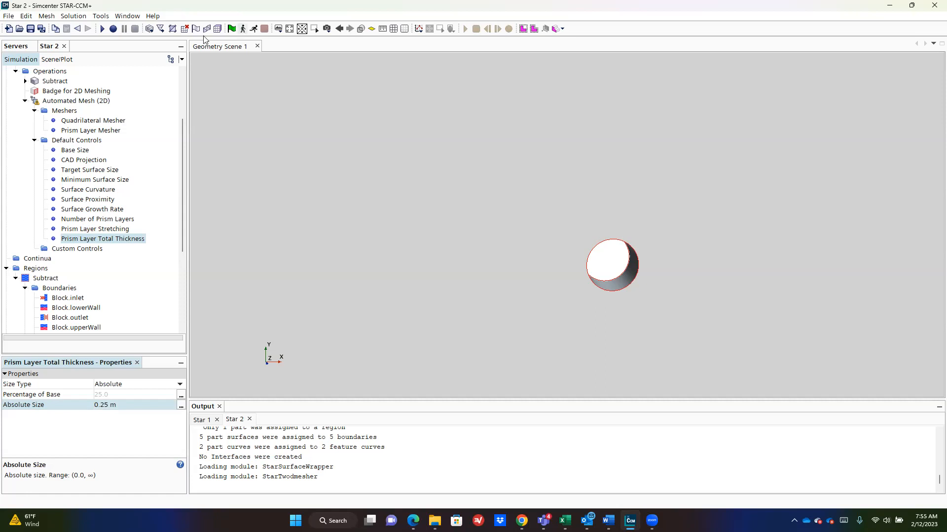
Step: Generate the volume mesh (893 cells) and view it in a new mesh scene zoomed on the cylinder
left_click(217, 29)
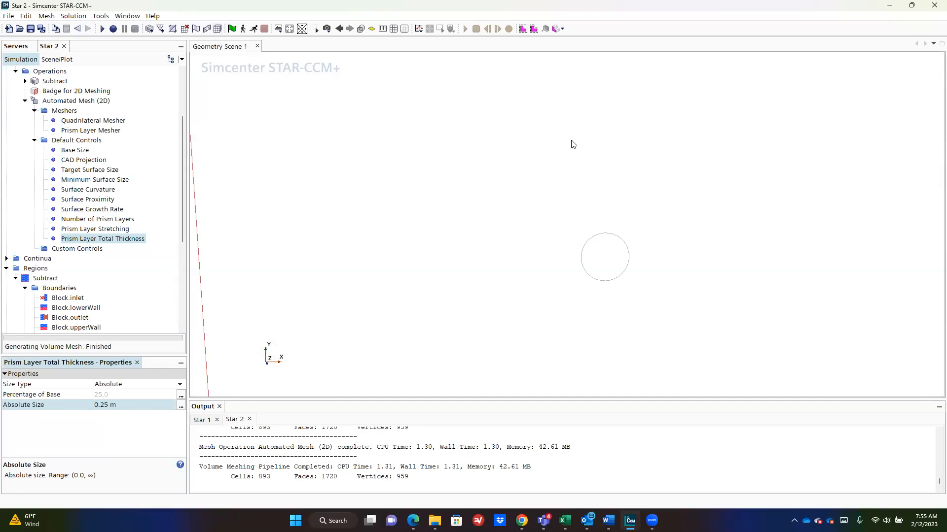
scroll(425, 163, "down", 2)
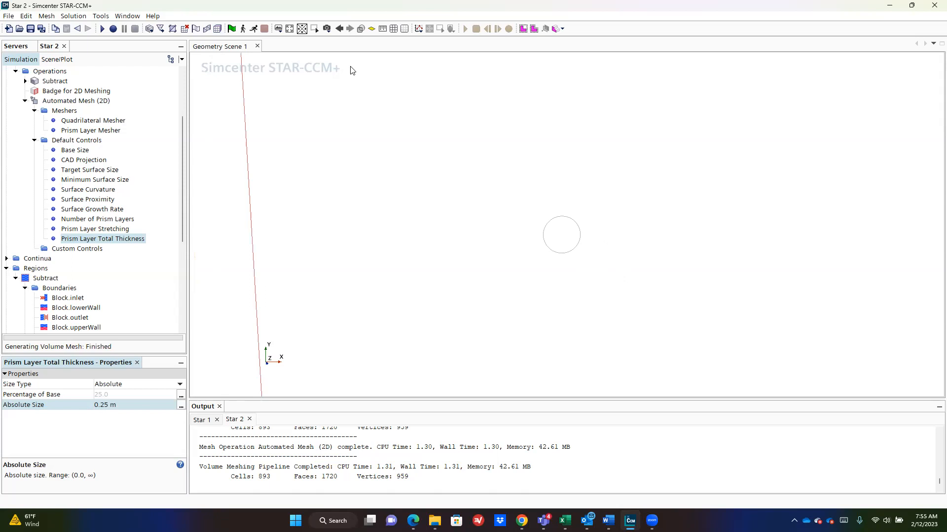
left_click(280, 30)
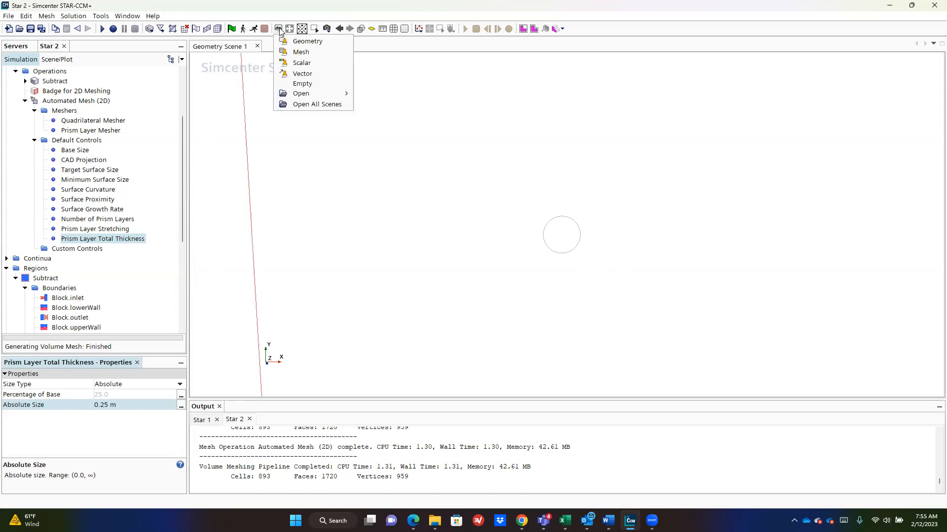
left_click(303, 52)
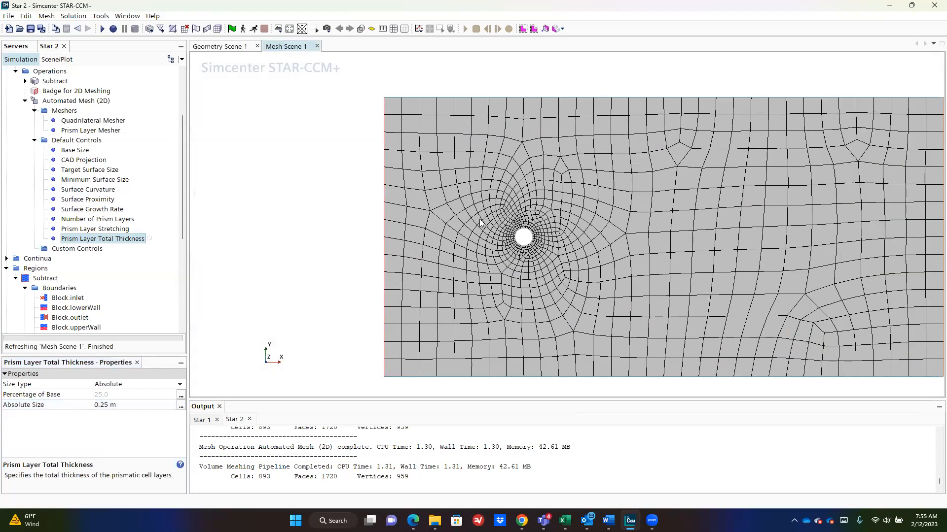
scroll(530, 252, "up", 3)
scroll(530, 251, "down", 5)
scroll(531, 252, "up", 2)
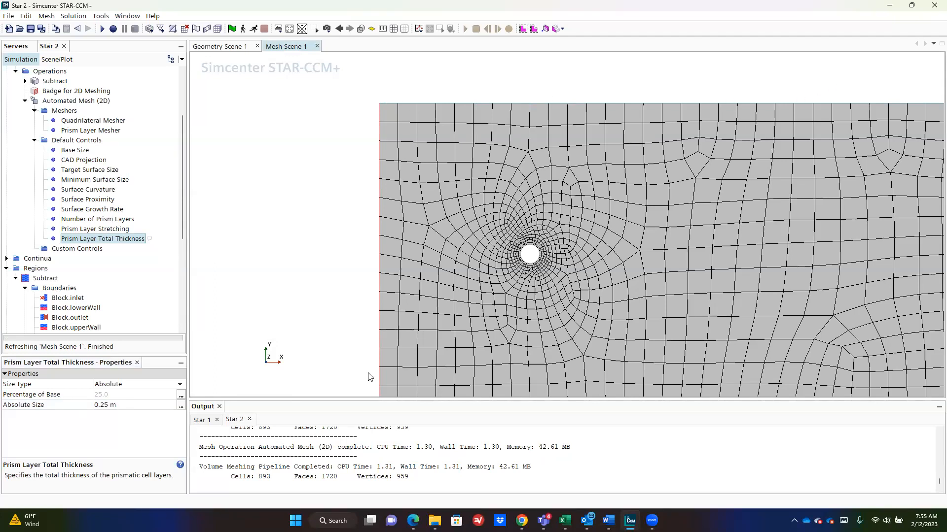
scroll(633, 309, "up", 1)
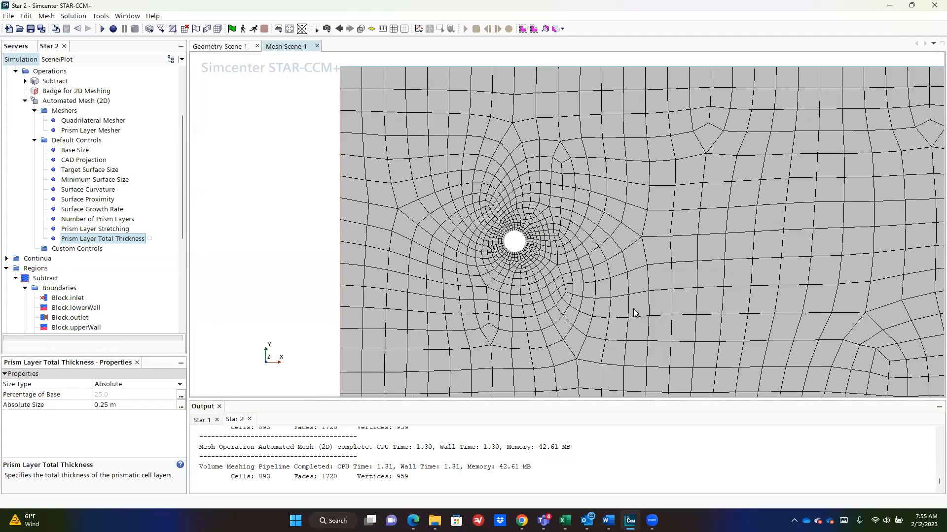
scroll(633, 308, "down", 3)
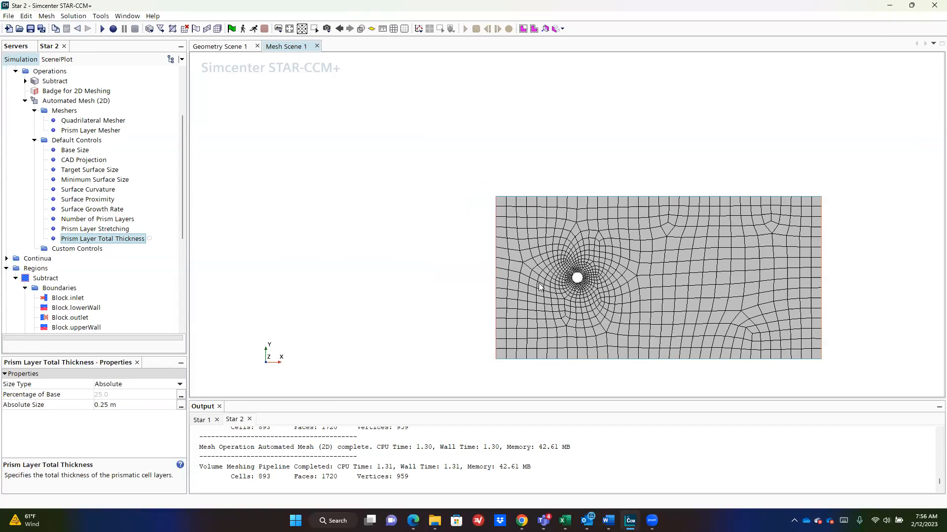
scroll(539, 286, "up", 6)
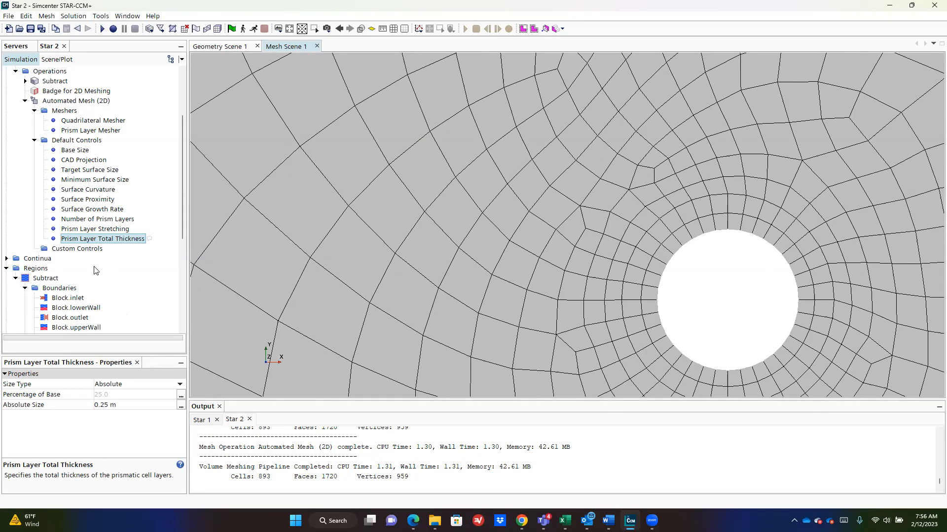
Step: Change Number of Prism Layers to 31 and regenerate the mesh
left_click(89, 227)
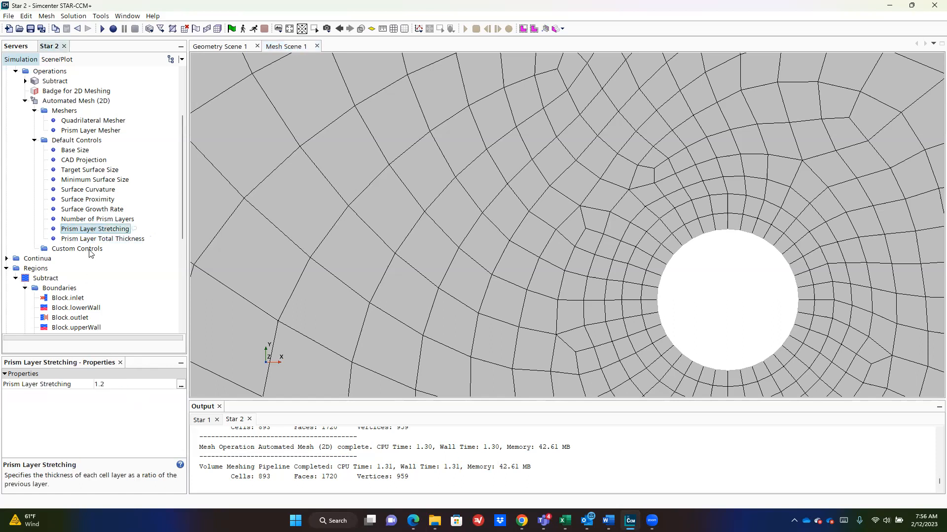
left_click(94, 219)
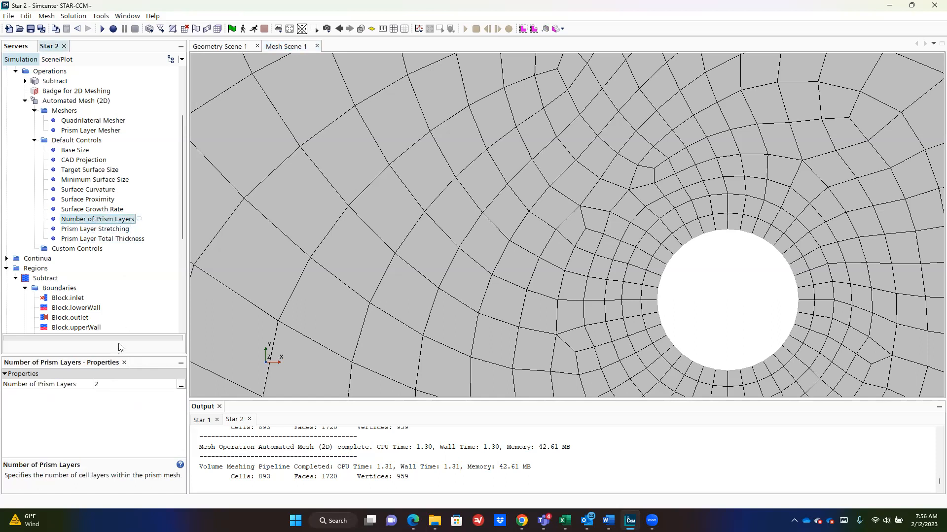
left_click(114, 385)
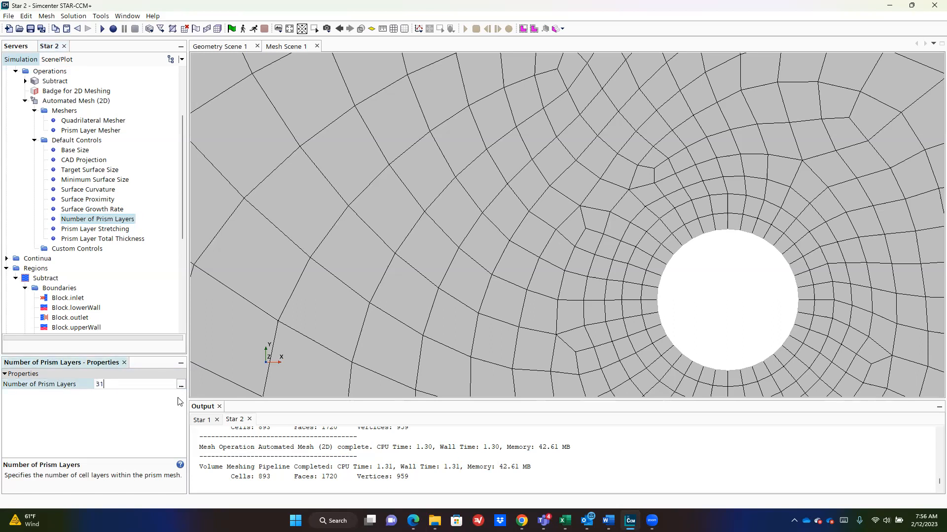
key("Return")
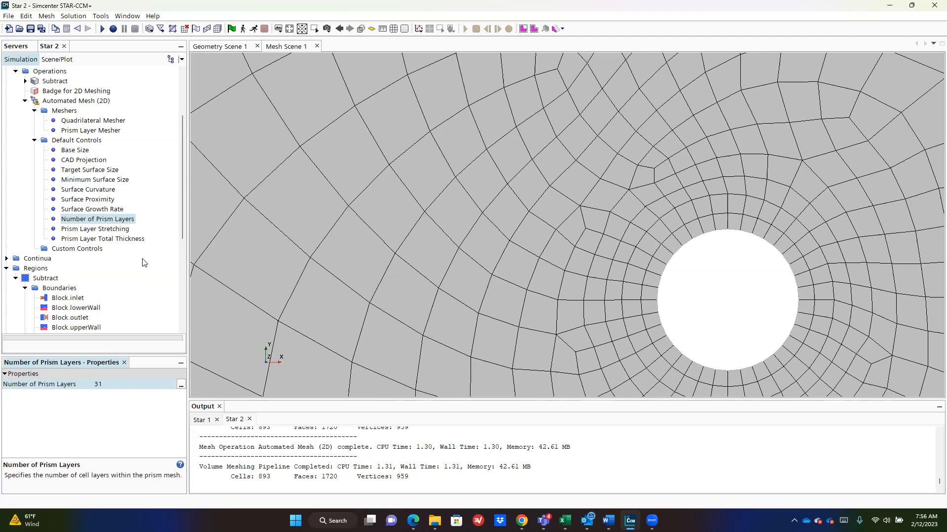
left_click(135, 239)
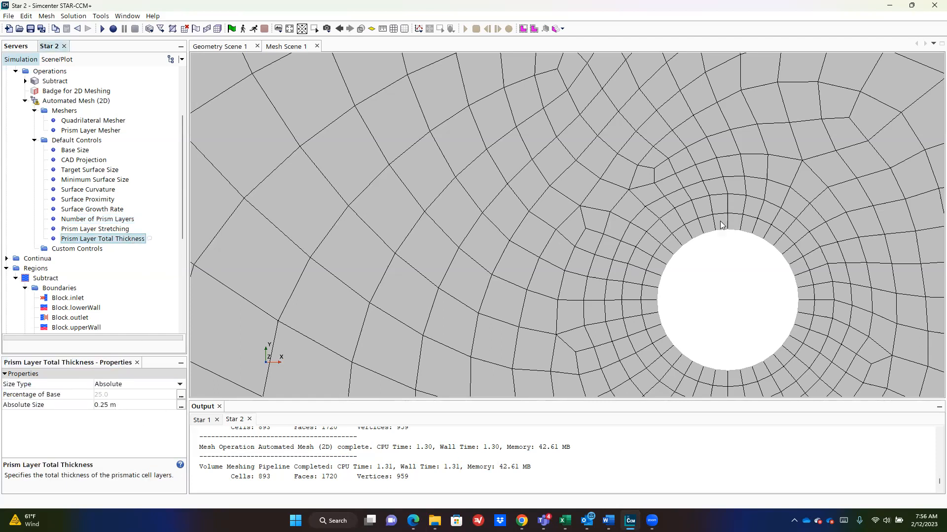
left_click(215, 28)
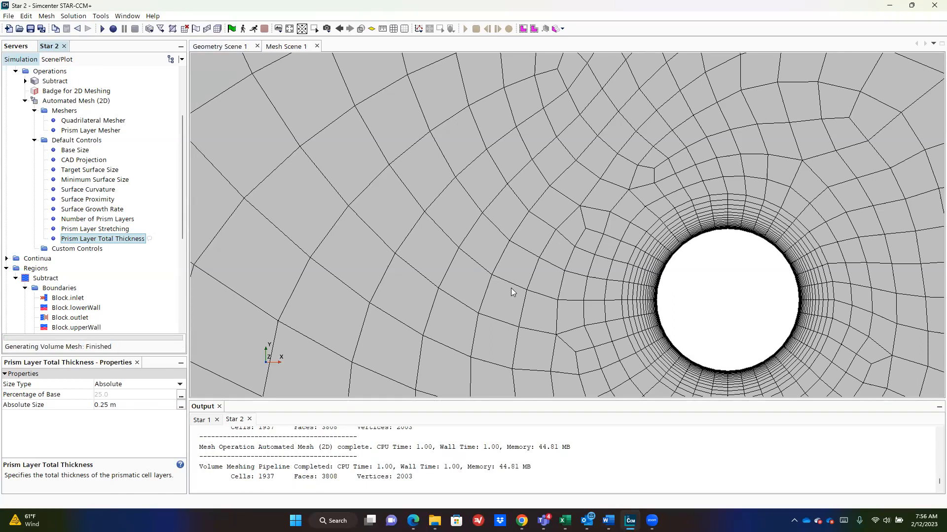
Step: Zoom and pan Mesh Scene 1 to inspect the dense prism layers around the cylinder
scroll(889, 232, "up", 2)
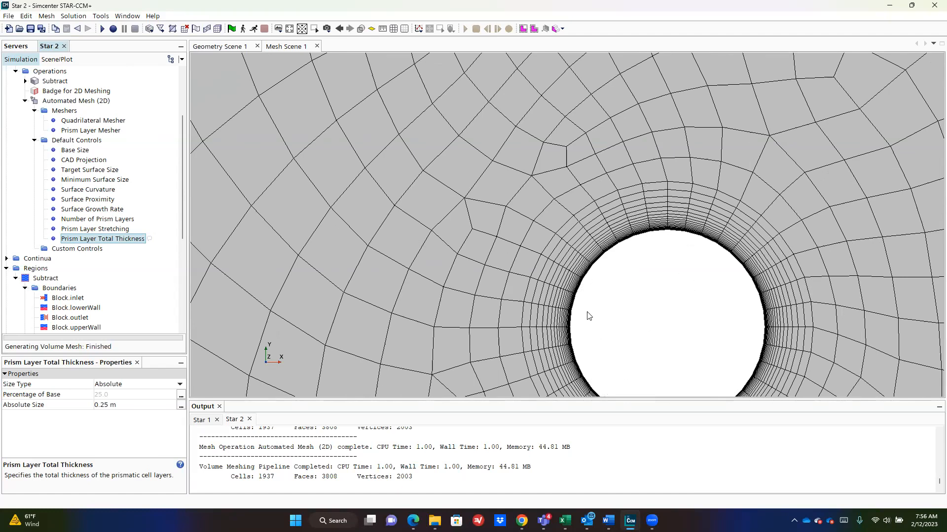
scroll(671, 323, "down", 2)
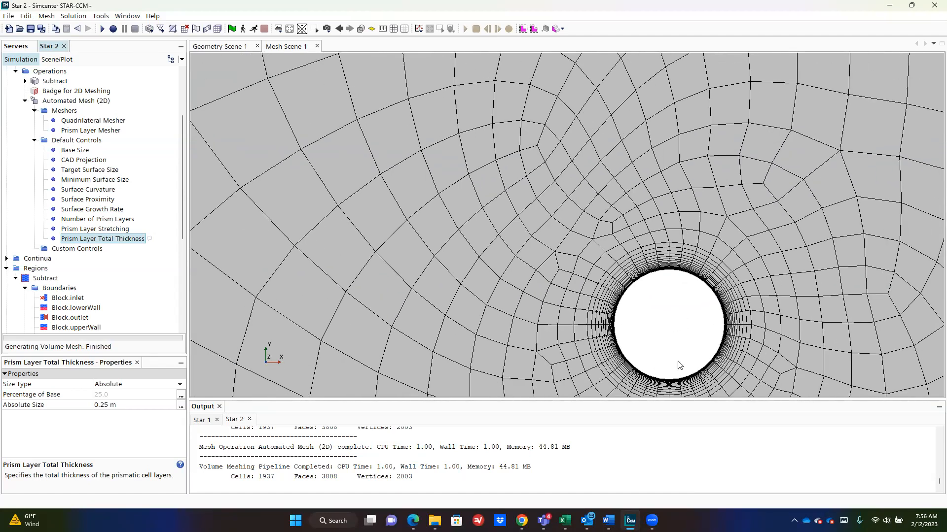
scroll(703, 323, "down", 2)
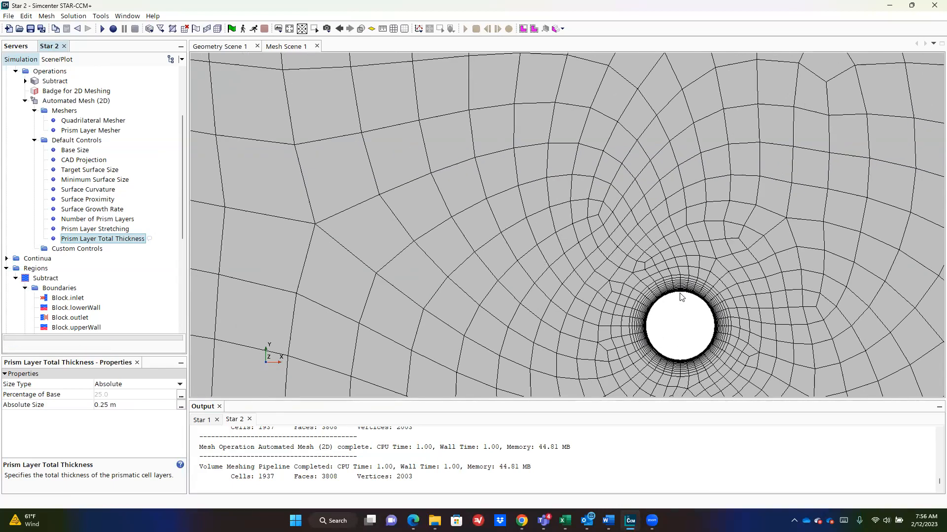
scroll(671, 310, "up", 3)
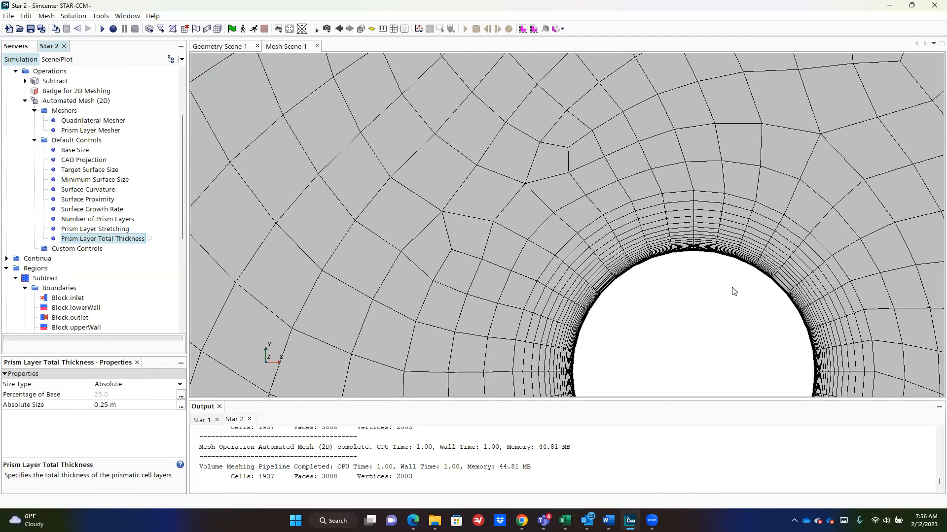
scroll(722, 298, "down", 4)
middle_click_drag(728, 299, 652, 269)
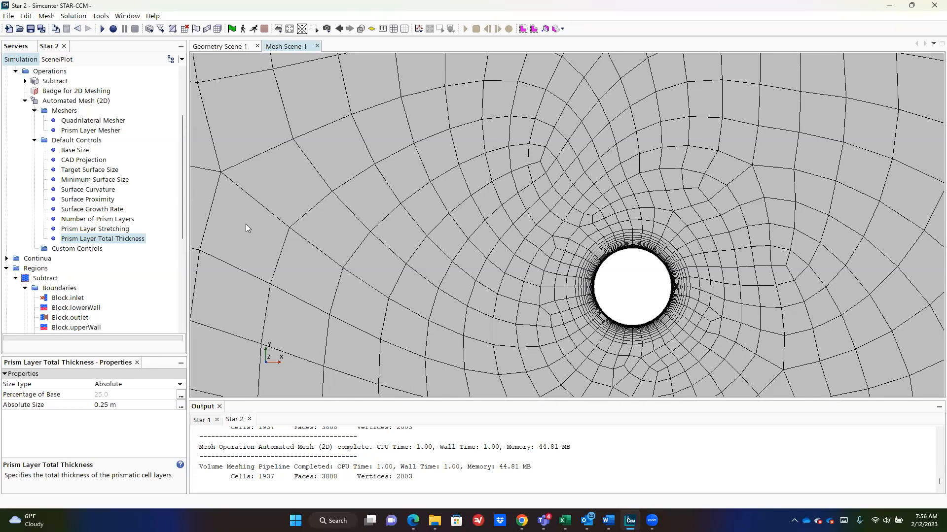
scroll(632, 240, "up", 2)
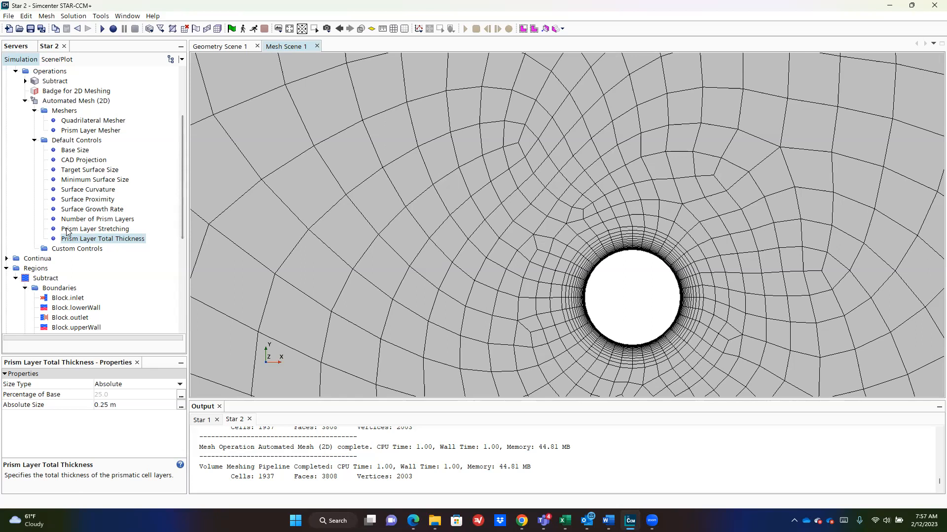
Step: Raise the Surface Curvature points per circle from 36 to 126
left_click(93, 191)
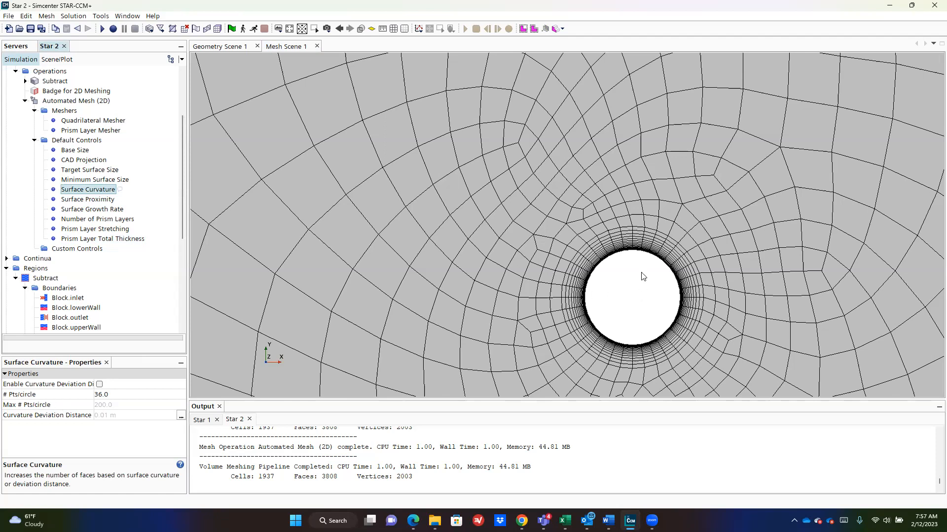
left_click(118, 394)
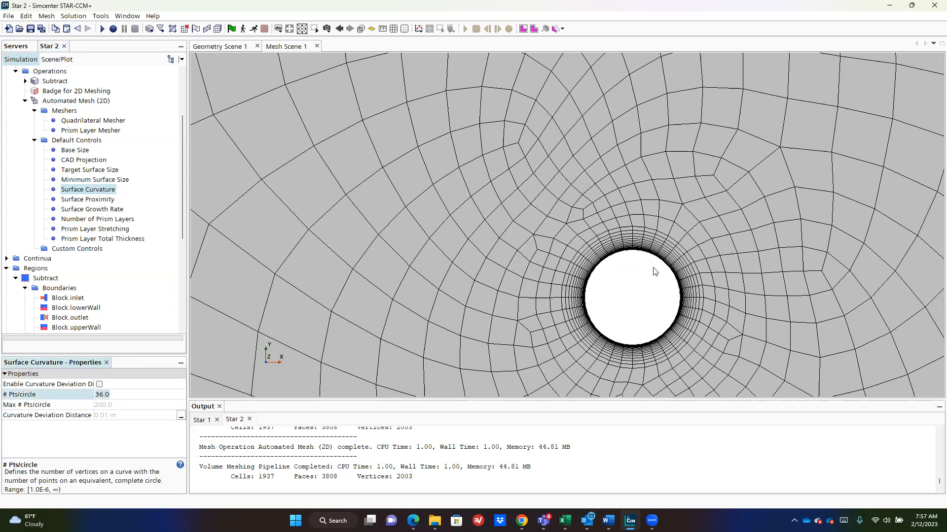
scroll(655, 272, "up", 1)
key("BackSpace")
key("BackSpace")
key("BackSpace")
key("BackSpace")
type("6")
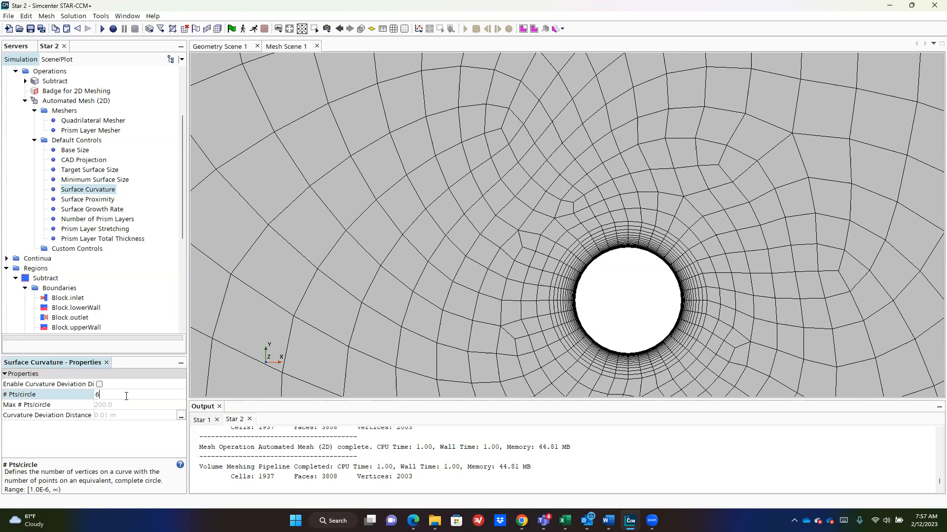
key("BackSpace")
type("12")
key("Return")
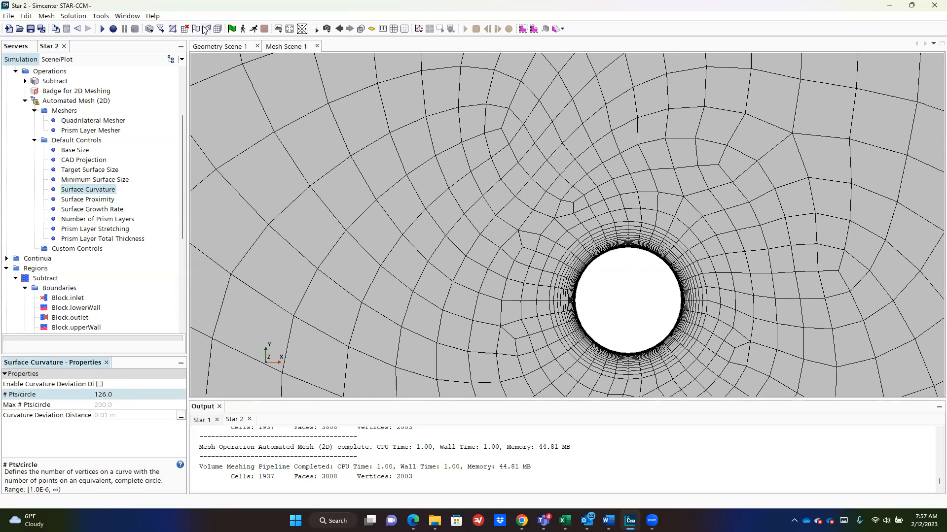
Step: Regenerate the mesh at 126 points per circle, giving 5618 cells
left_click(218, 29)
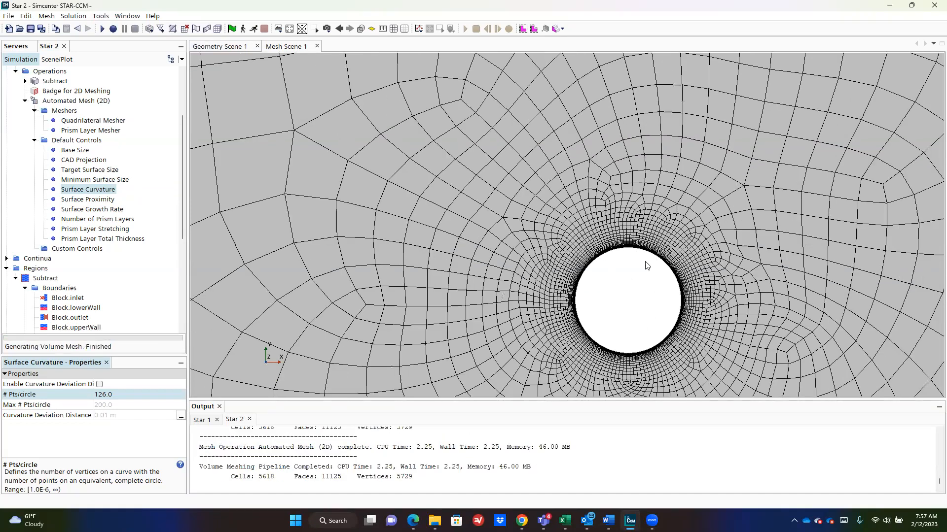
scroll(705, 308, "down", 8)
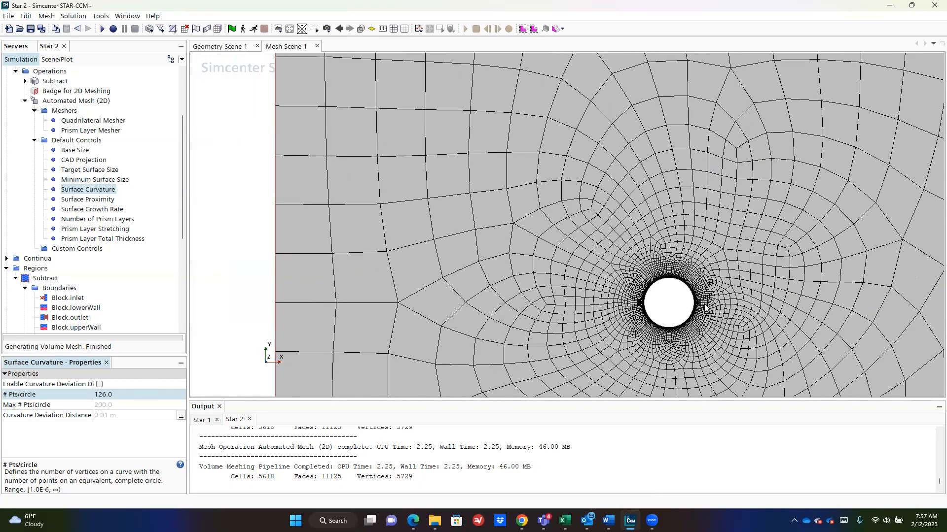
scroll(533, 256, "up", 8)
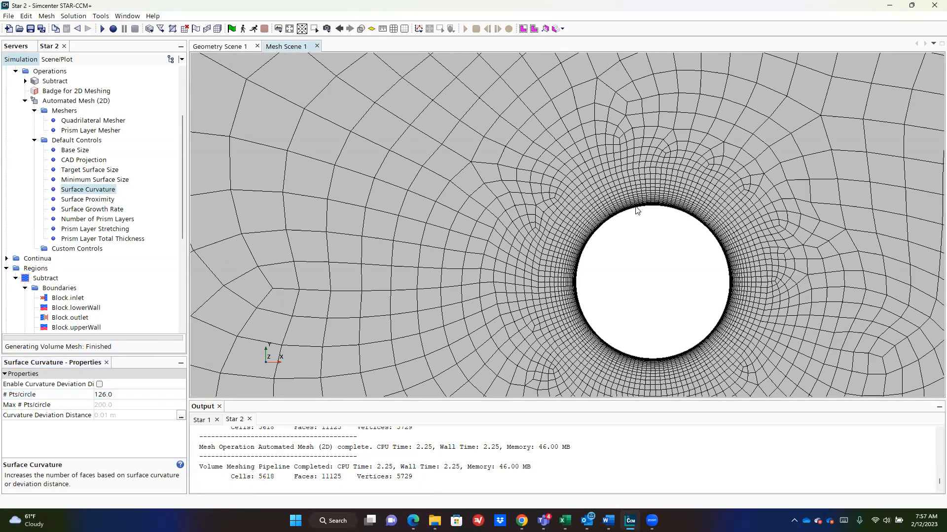
scroll(629, 285, "down", 8)
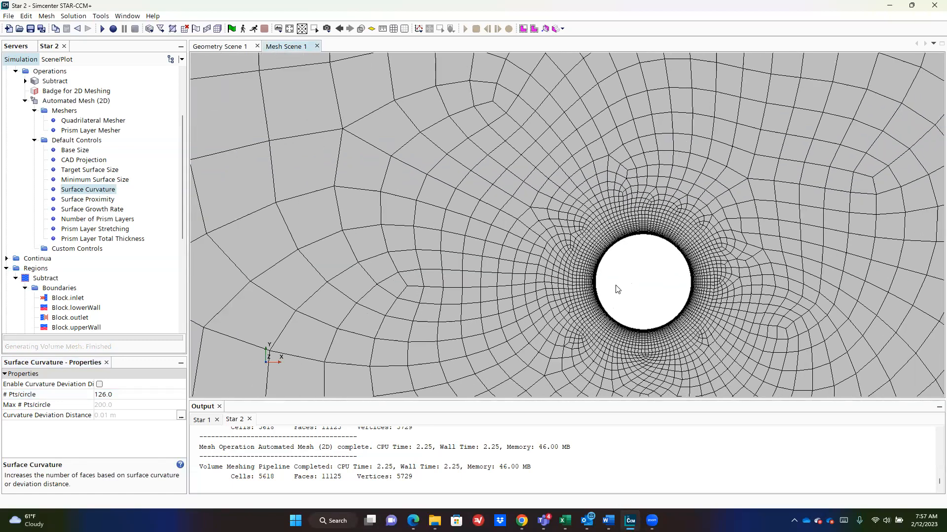
scroll(620, 288, "up", 8)
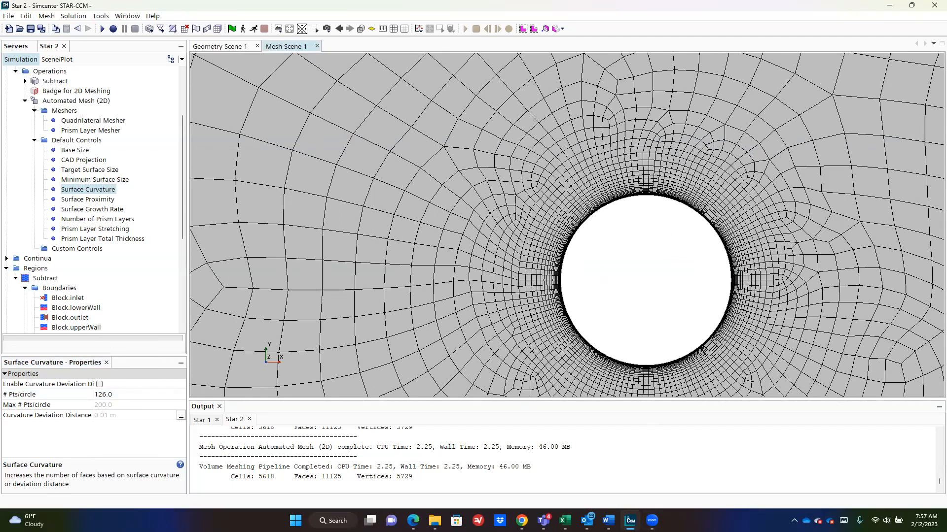
Step: Draw annotation marks around the cylinder, then zoom out to view the whole channel mesh
left_click_drag(562, 266, 728, 261)
mouse_move(573, 257)
left_mouse_down()
mouse_move(607, 276)
mouse_move(699, 269)
left_mouse_up()
left_click_drag(576, 241, 582, 309)
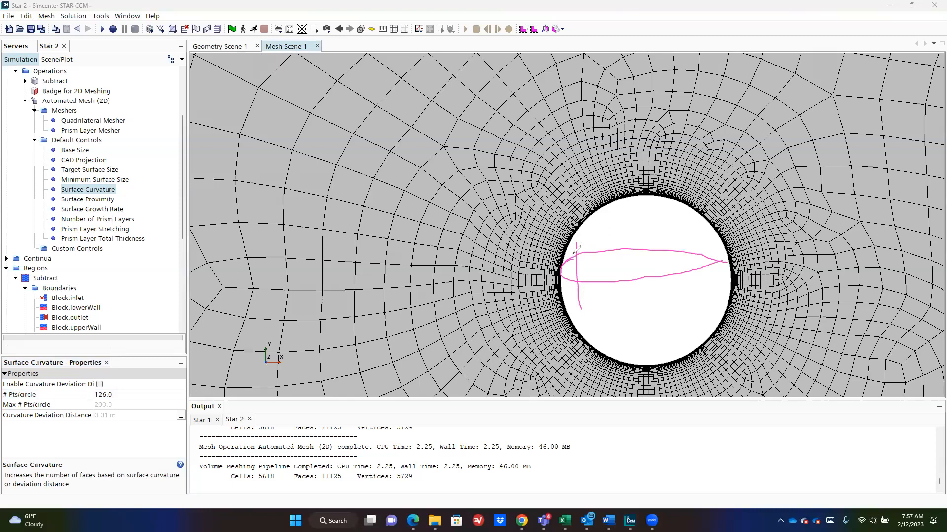
mouse_move(579, 248)
left_mouse_down()
mouse_move(567, 263)
mouse_move(585, 279)
mouse_move(641, 245)
mouse_move(695, 247)
mouse_move(720, 266)
left_mouse_up()
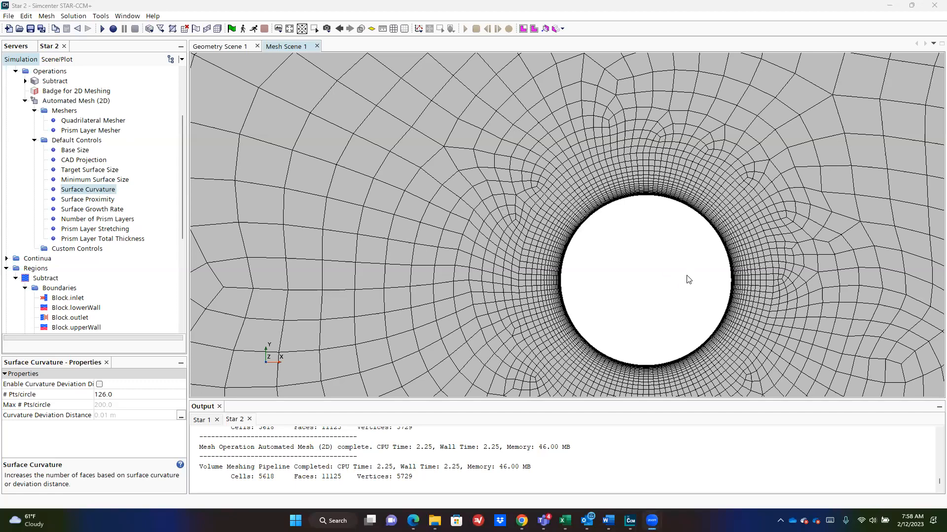
scroll(639, 260, "down", 5)
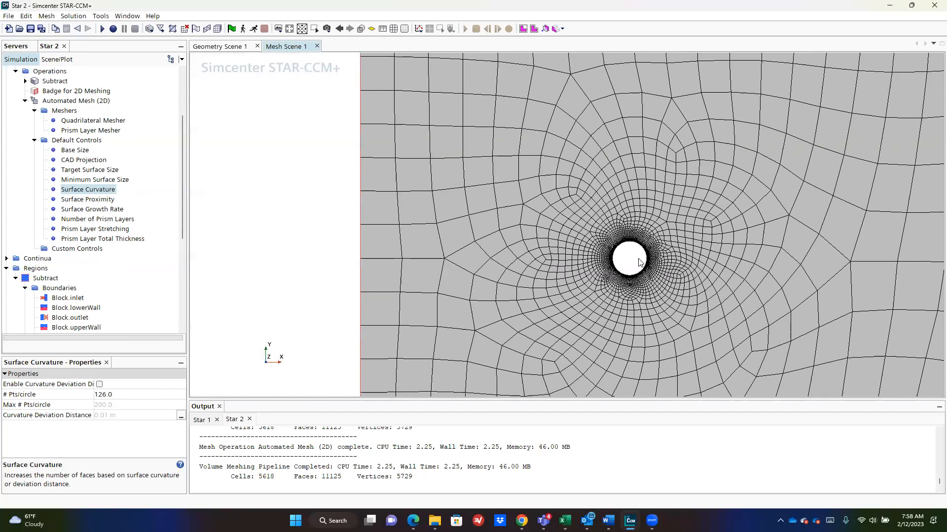
scroll(638, 260, "down", 6)
right_click_drag(782, 262, 623, 209)
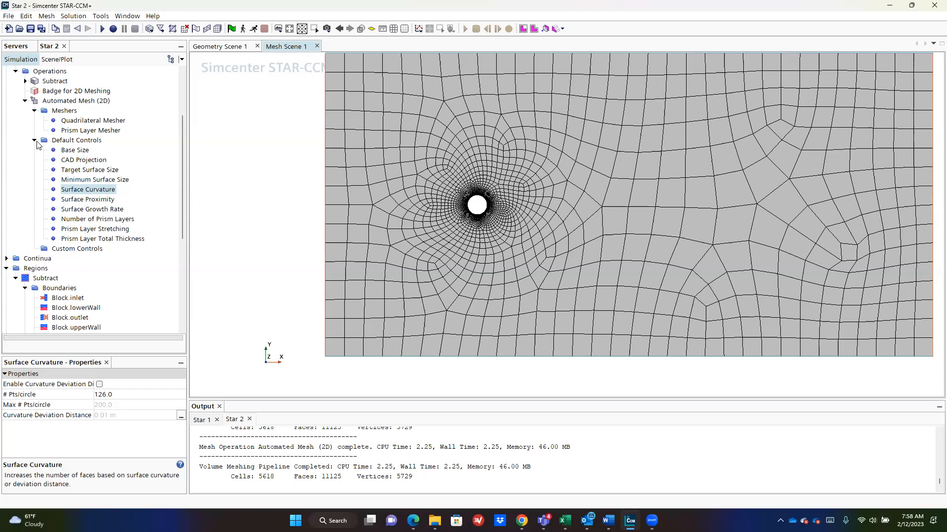
Step: Find Physics 1 under Continua and bring up its model selection
left_click(25, 101)
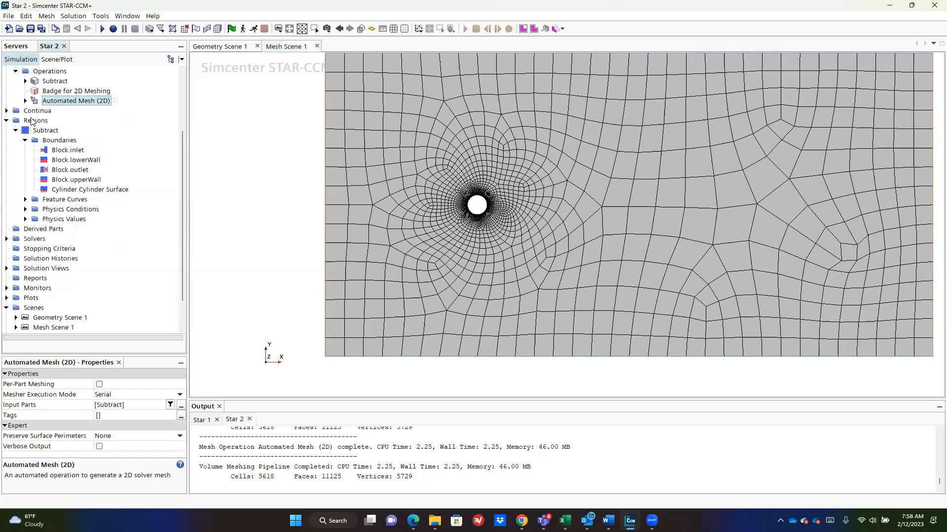
left_click(7, 110)
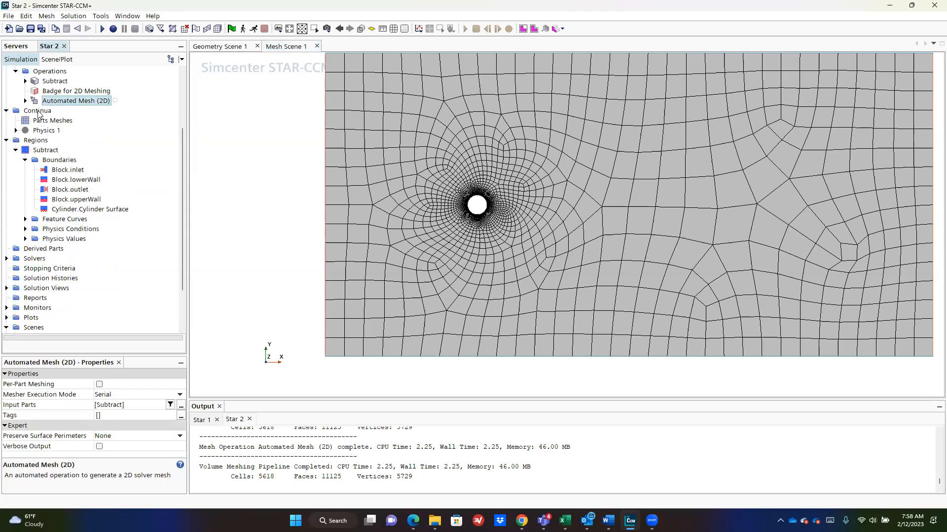
left_click(39, 112)
left_click(45, 131)
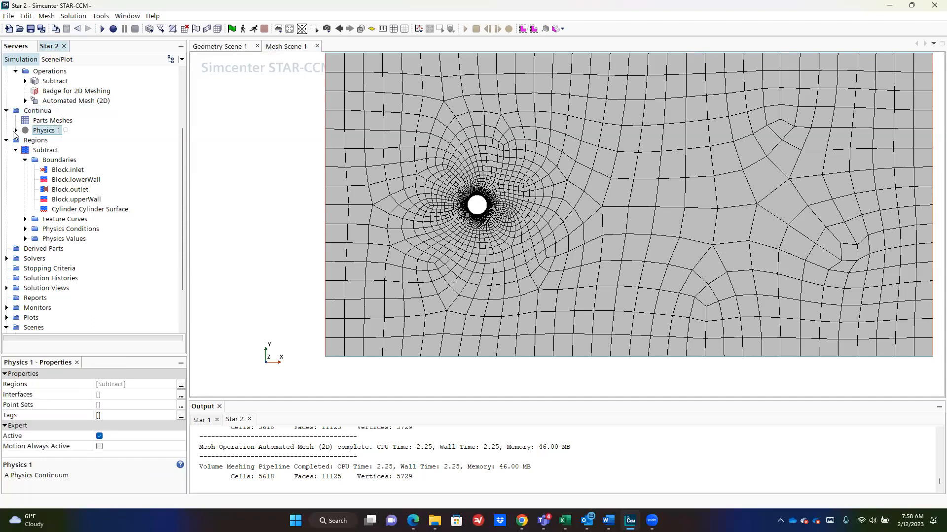
right_click(46, 130)
left_click(73, 136)
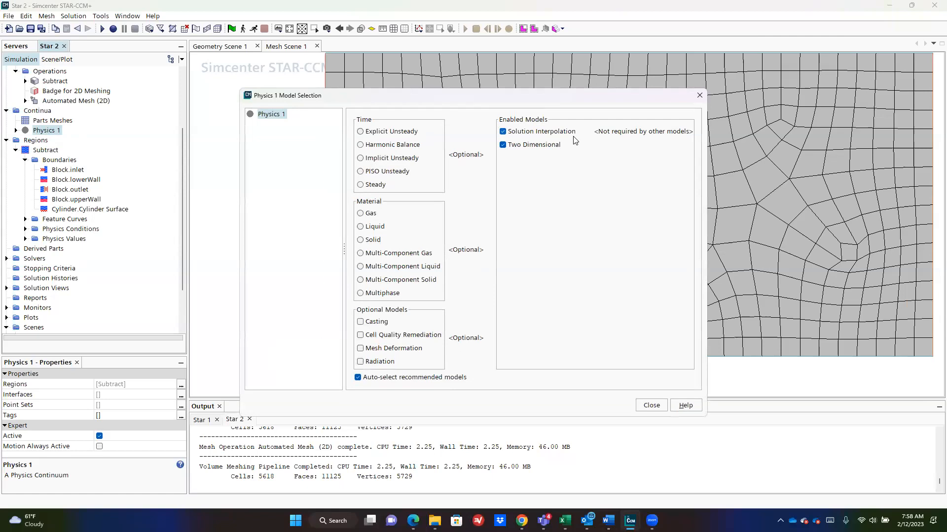
Step: Enable Steady, Gas, Segregated Flow, Constant Density, Turbulent and Spalart-Allmaras models for Physics 1
left_click(382, 183)
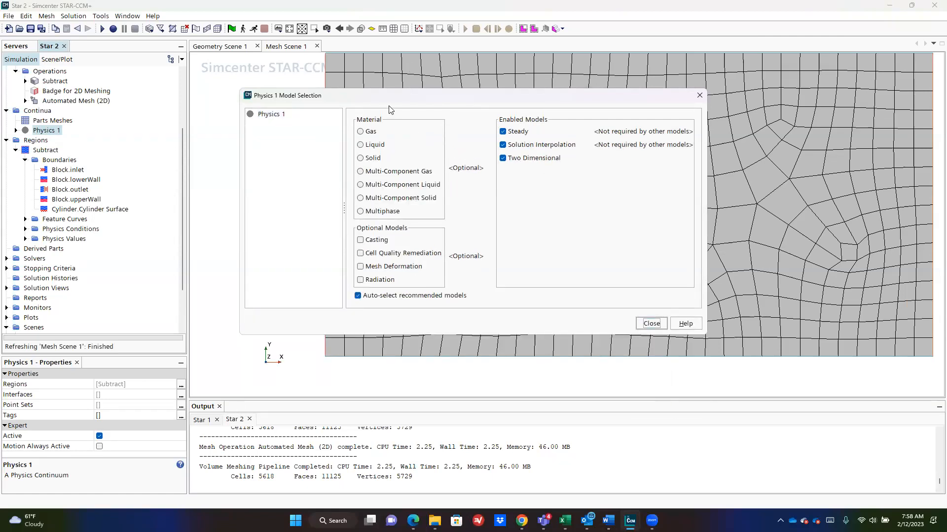
left_click(370, 131)
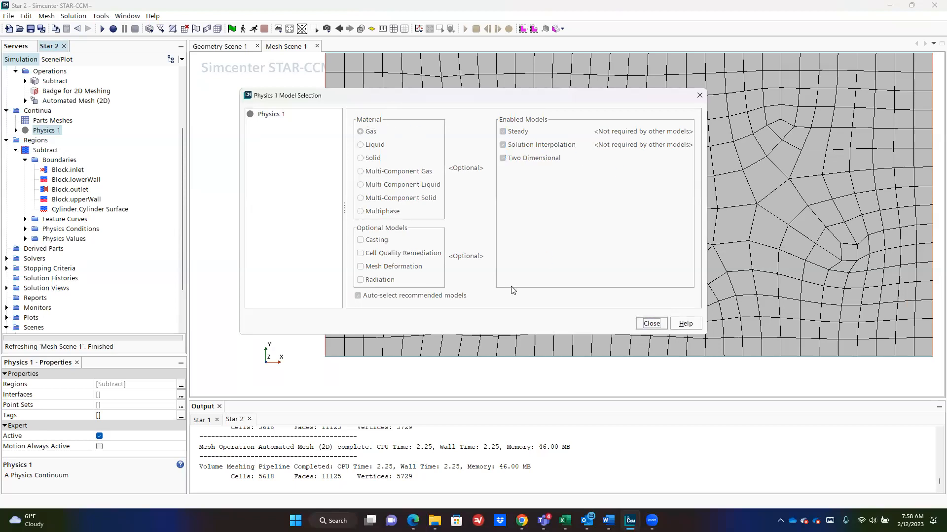
left_click(374, 144)
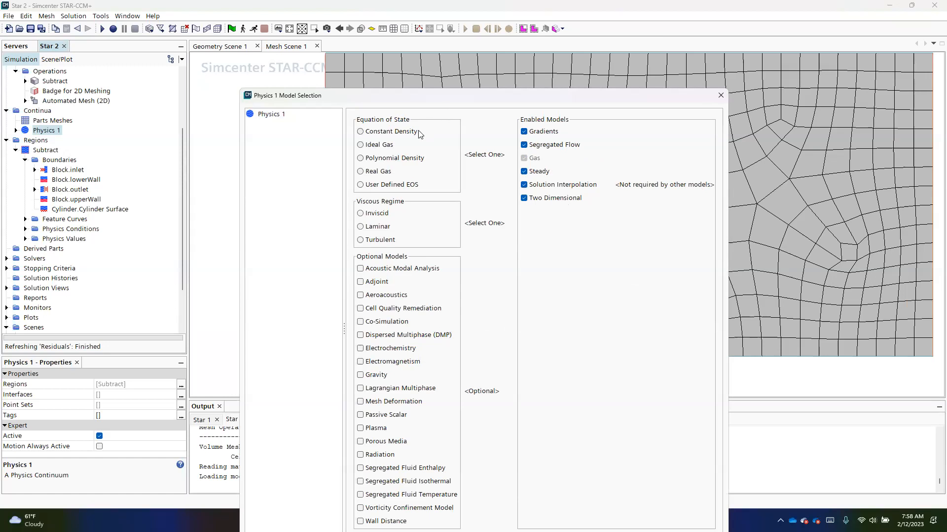
left_click(402, 131)
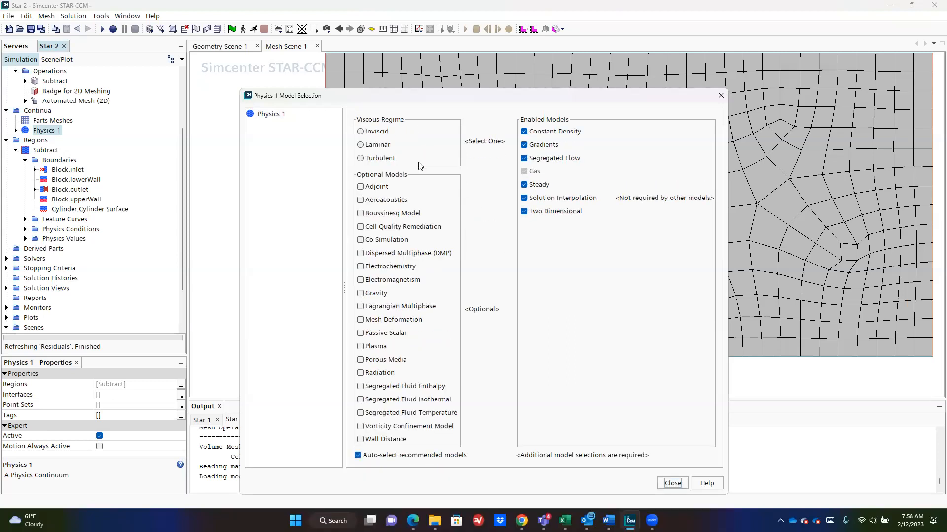
left_click(389, 162)
left_click(391, 171)
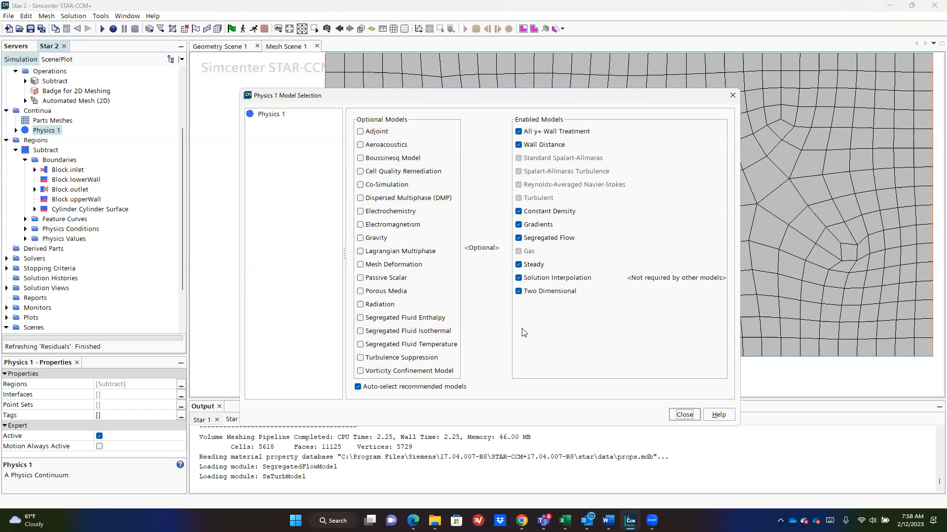
left_click(684, 414)
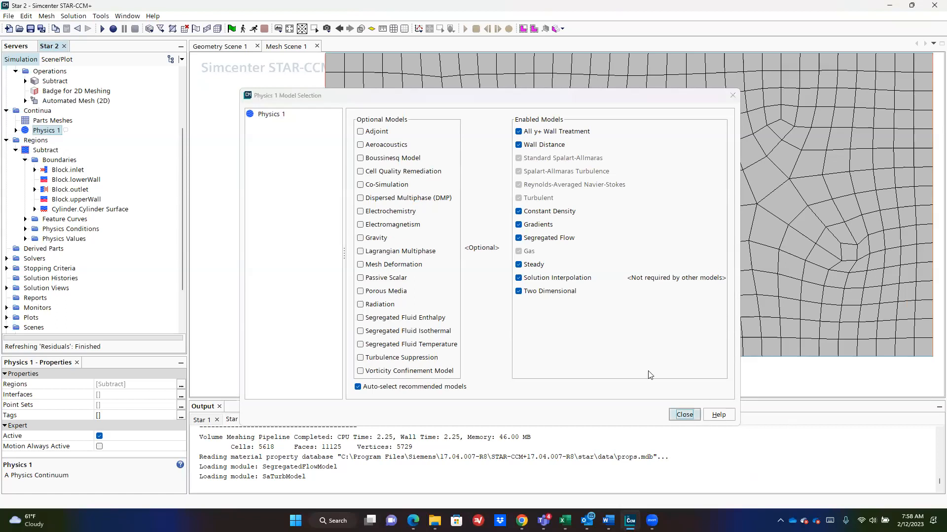
scroll(529, 190, "down", 3)
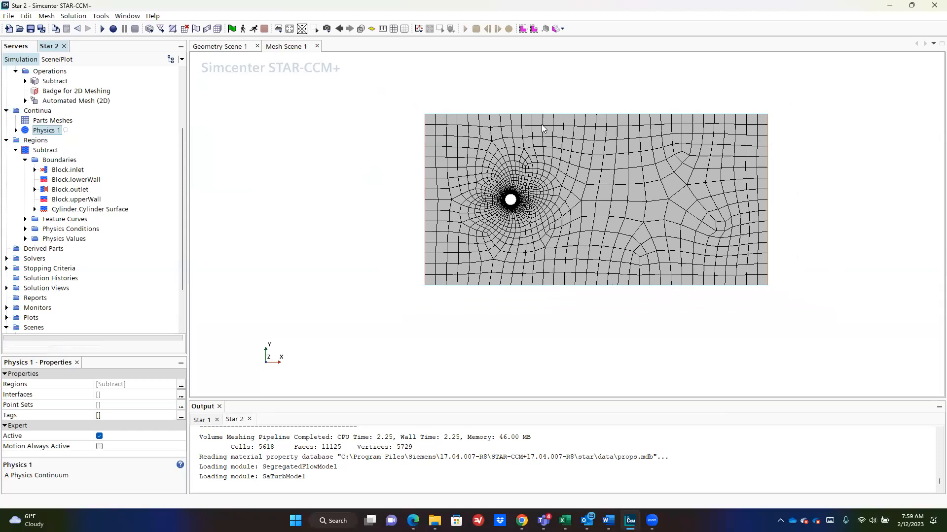
Step: Expand the Solvers folder to list the Physics 1 solvers
scroll(533, 149, "up", 2)
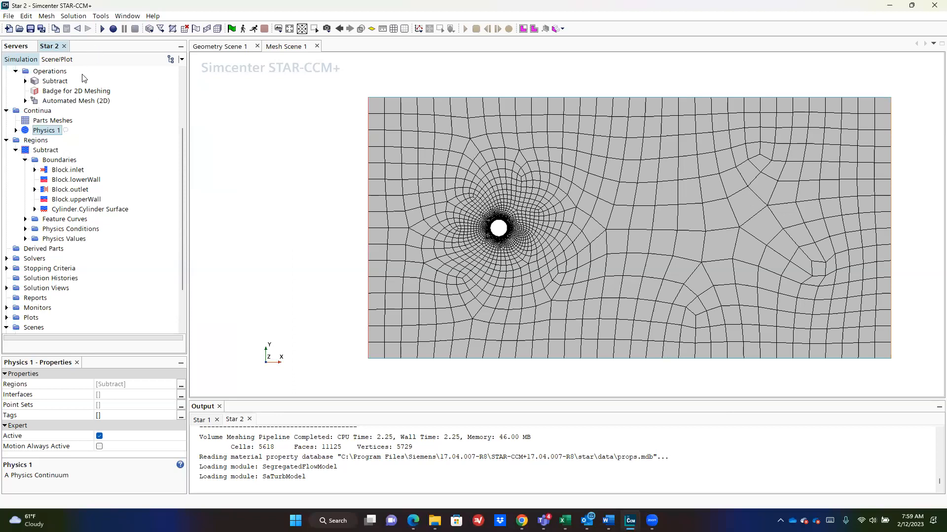
left_click(16, 150)
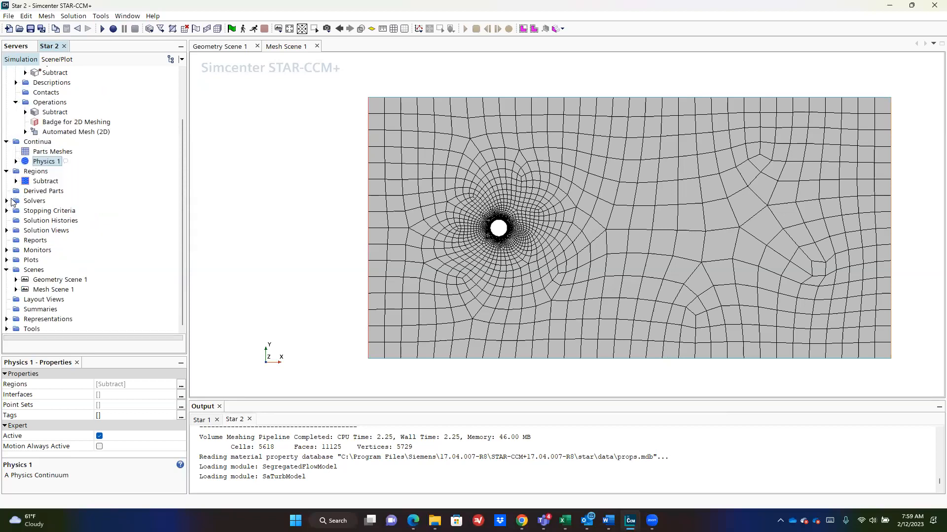
left_click(7, 201)
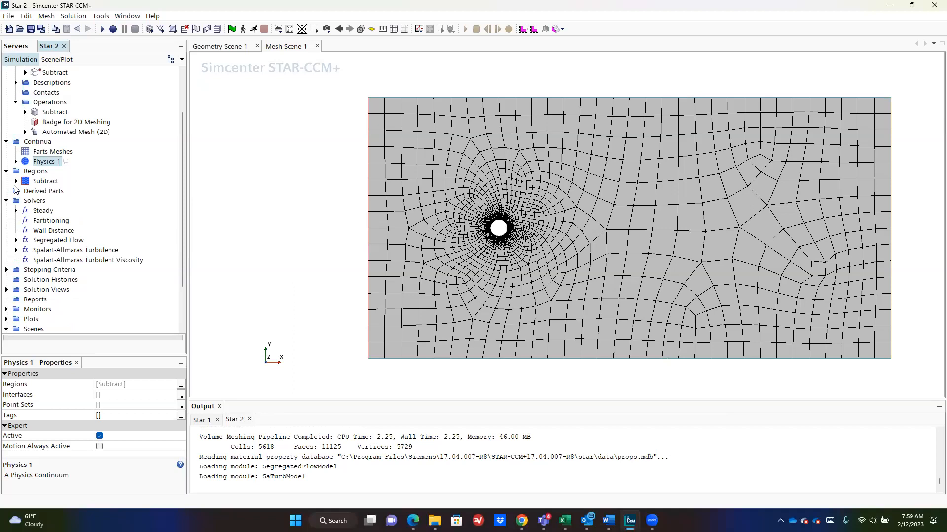
Step: Expand the Subtract region's boundaries and inspect the Block.inlet and Block.lowerWall types
left_click(16, 181)
left_click(44, 200)
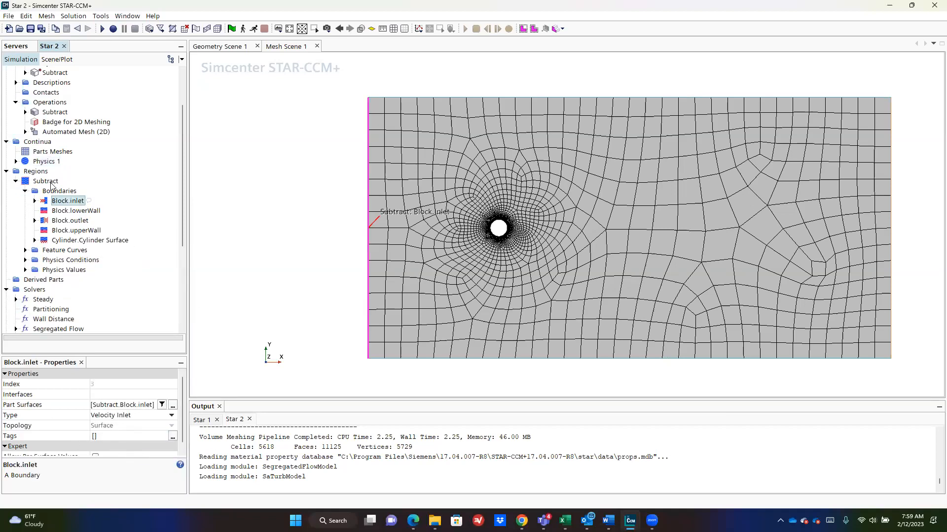
left_click(60, 190)
left_click(63, 201)
left_click(67, 209)
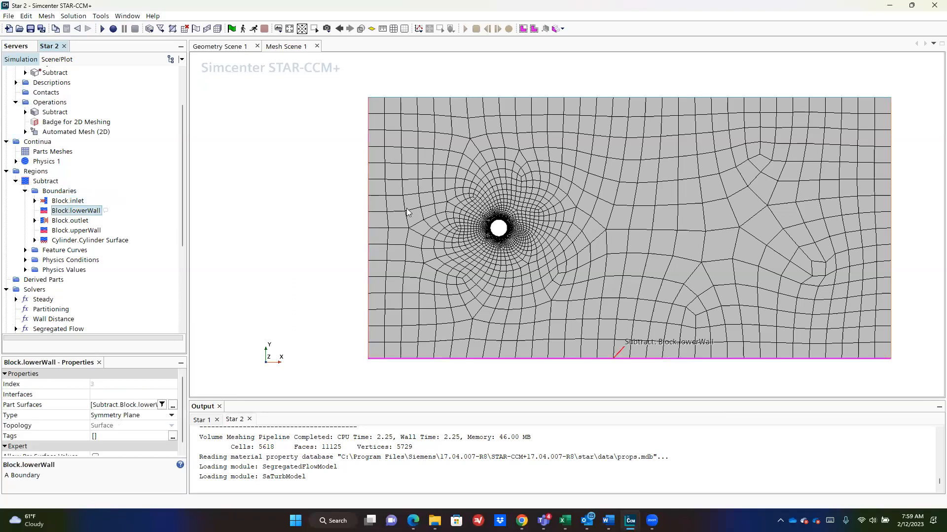
scroll(468, 242, "up", 1)
Step: Set the Block.lowerWall and Block.upperWall boundary types to Wall
left_click(77, 220)
left_click(82, 211)
left_click(79, 231, "ctrl")
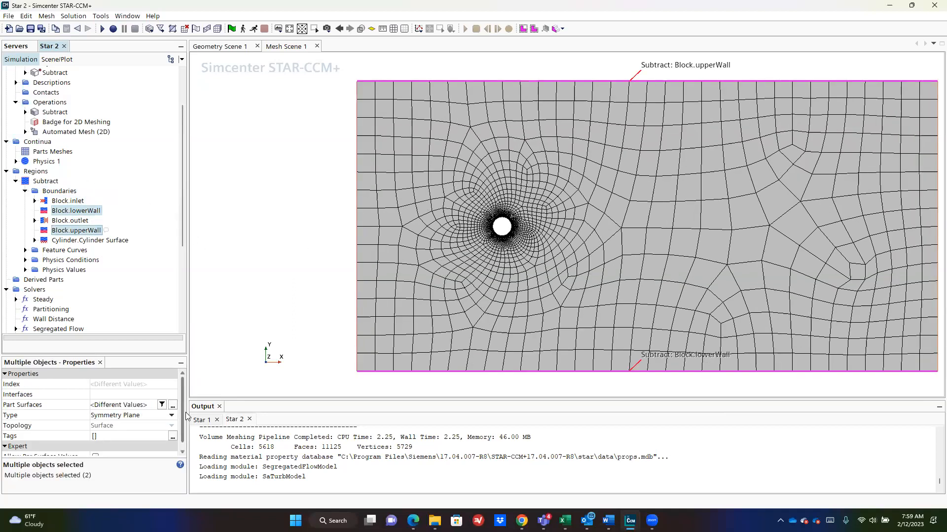
left_click(140, 415)
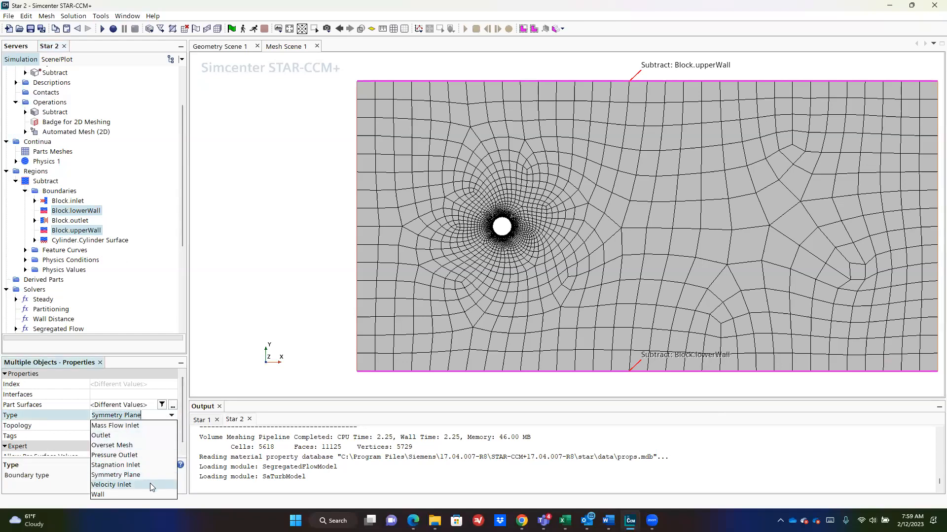
left_click(155, 495)
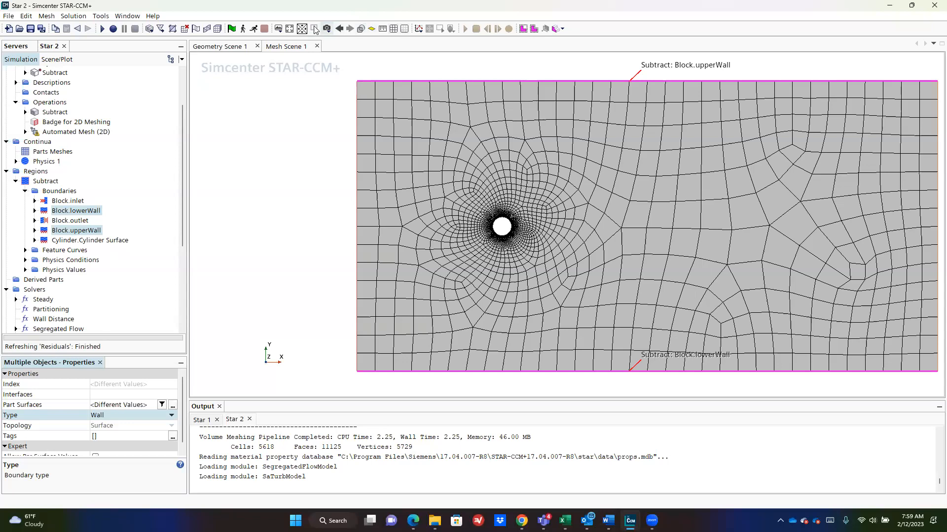
Step: Regenerate the volume mesh and zoom and pan to view the 7719-cell channel
left_click(220, 29)
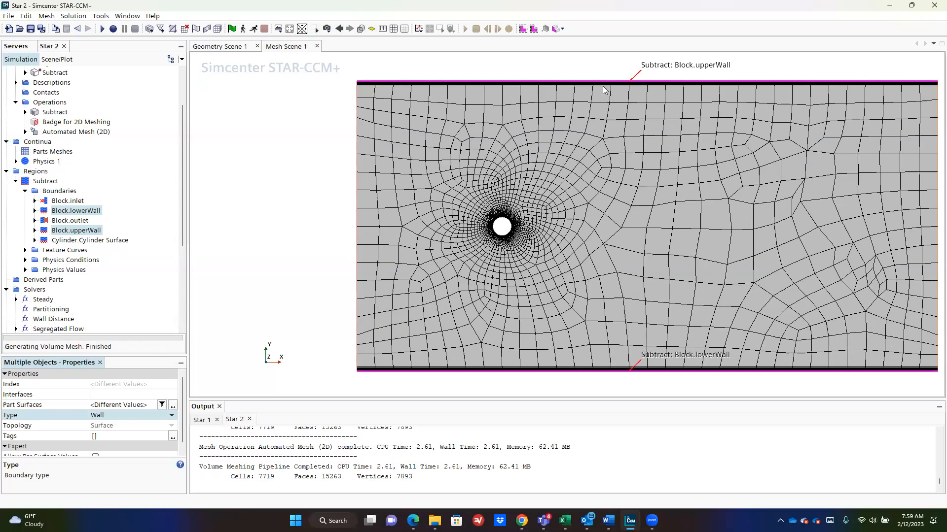
scroll(371, 71, "up", 3)
scroll(373, 83, "up", 3)
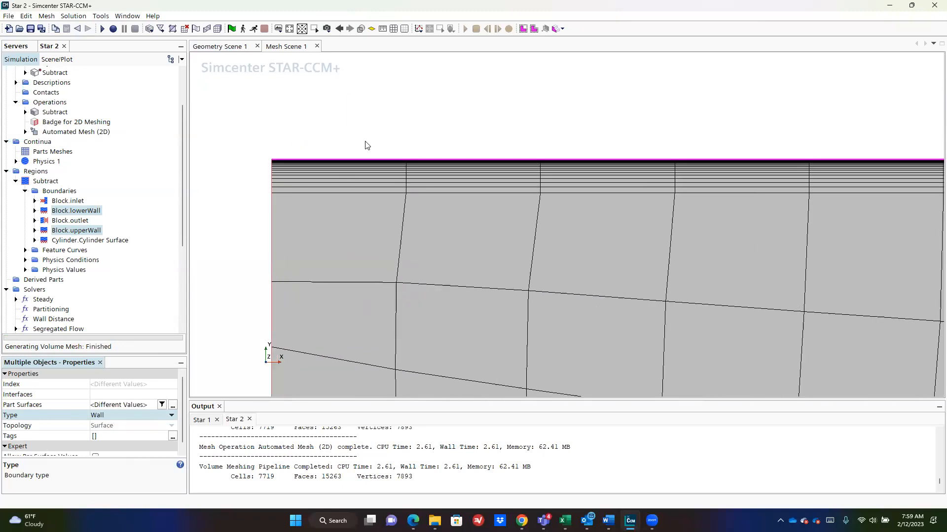
scroll(597, 205, "down", 6)
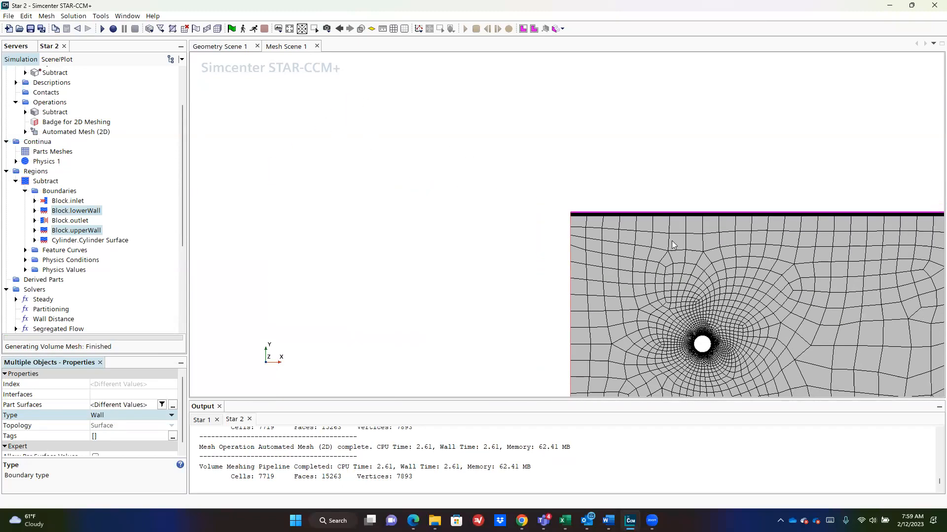
middle_click_drag(730, 211, 619, 135)
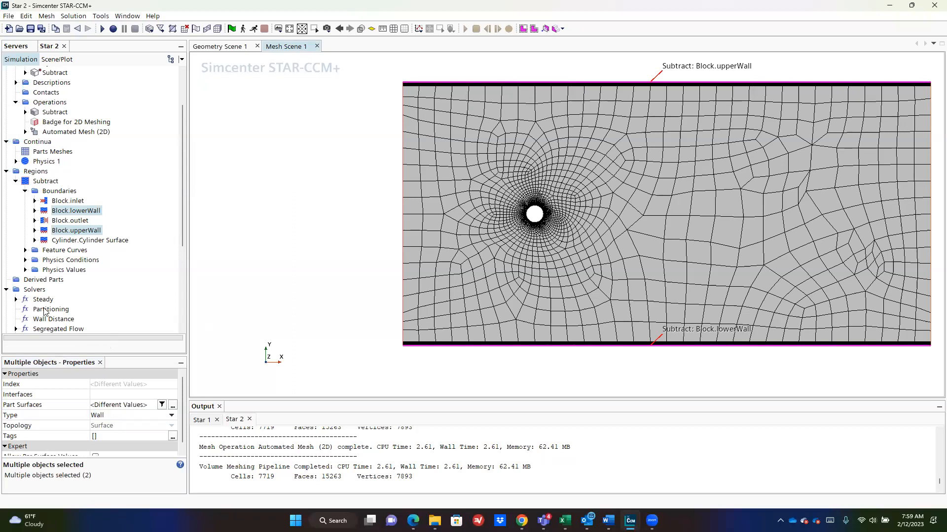
scroll(133, 430, "down", 1)
Step: Change both channel walls to Symmetry Plane and regenerate the mesh, giving 5618 cells
left_click(132, 410)
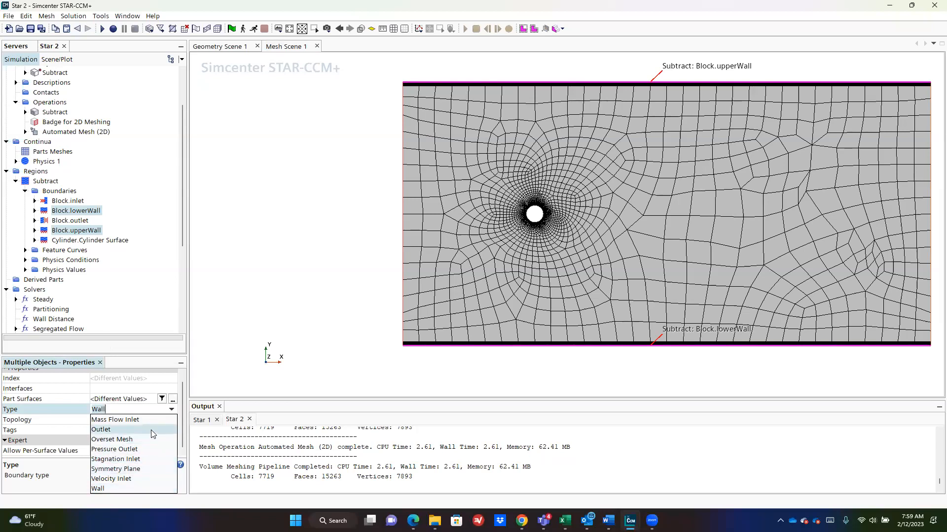
left_click(148, 468)
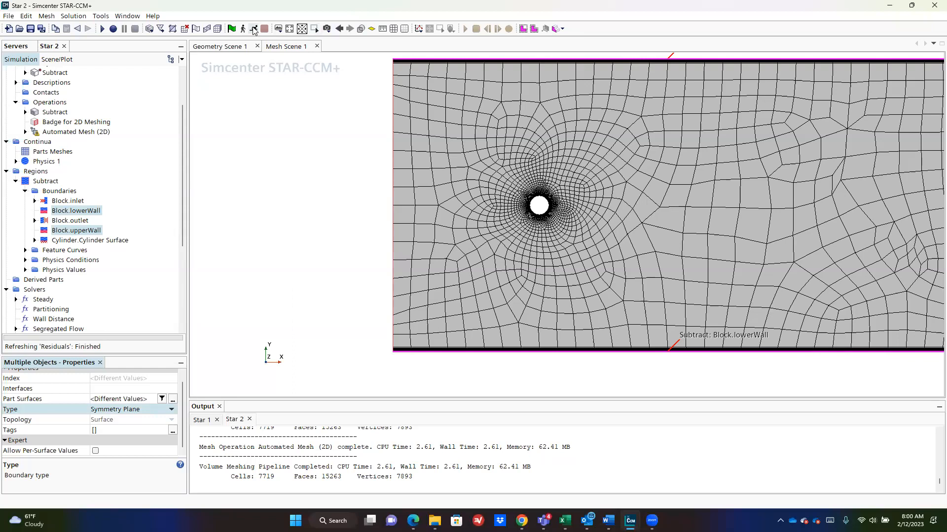
left_click(218, 29)
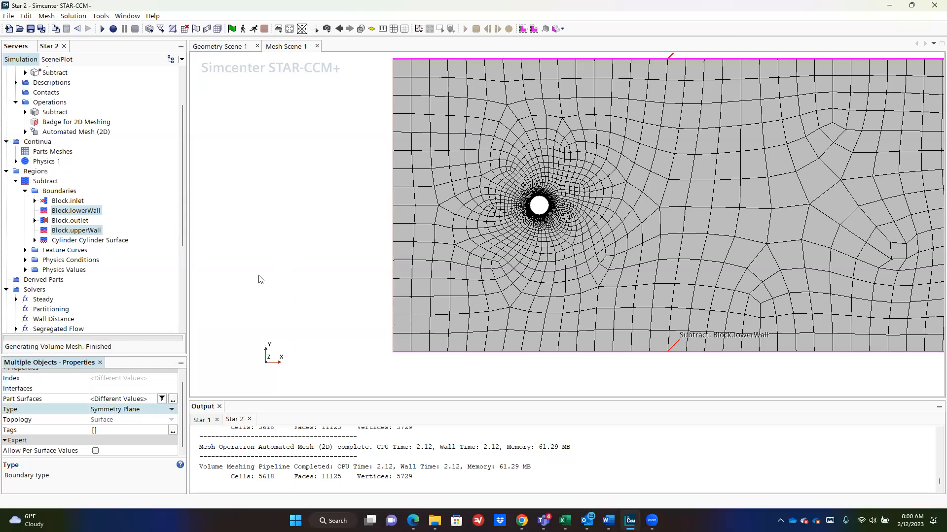
Step: Show Block.inlet's settings, confirming its Velocity Inlet type
left_click(16, 181)
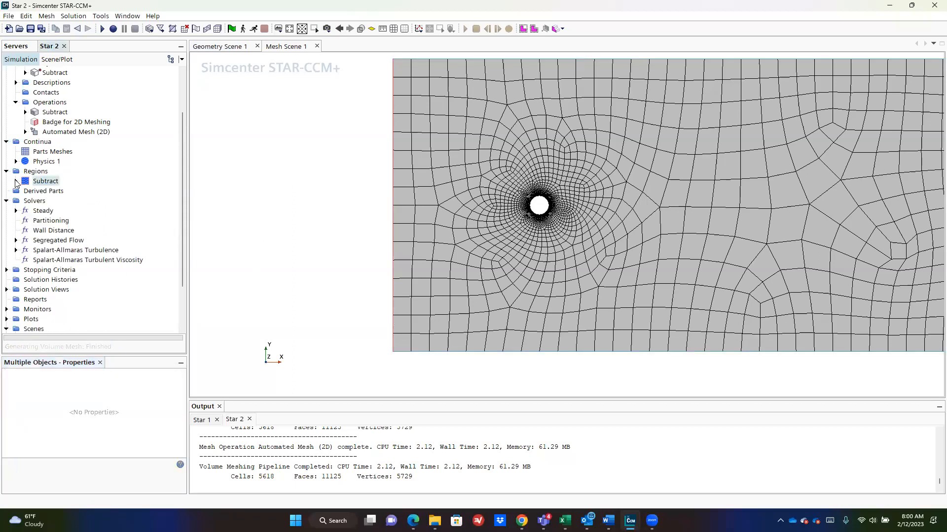
left_click(35, 192)
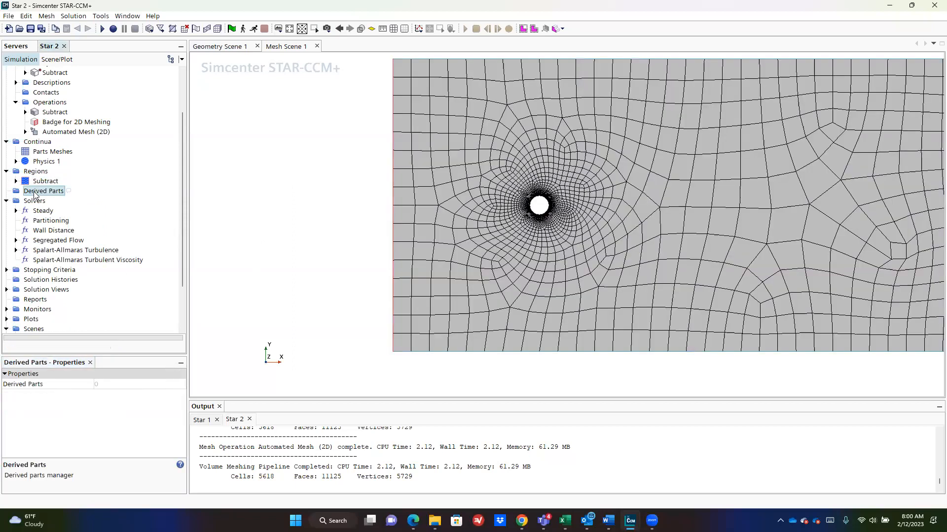
left_click(16, 181)
left_click(65, 201)
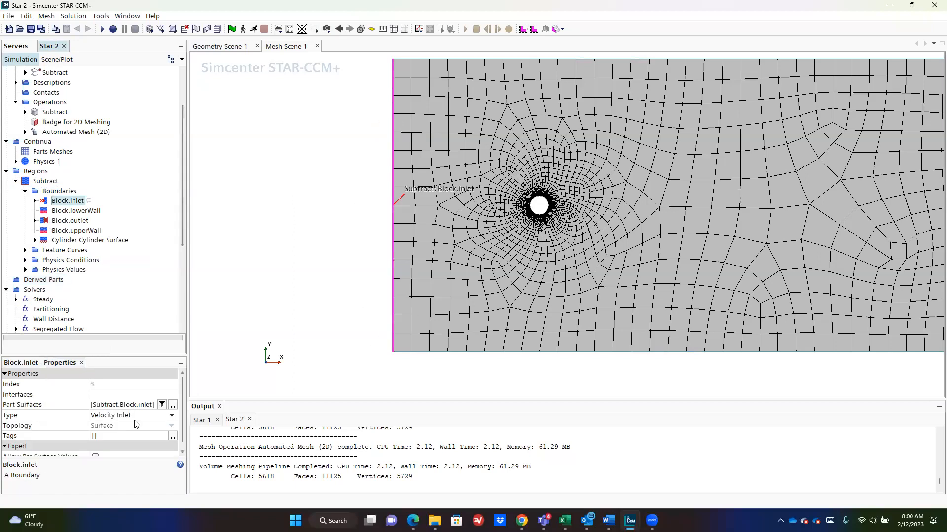
scroll(135, 429, "down", 1)
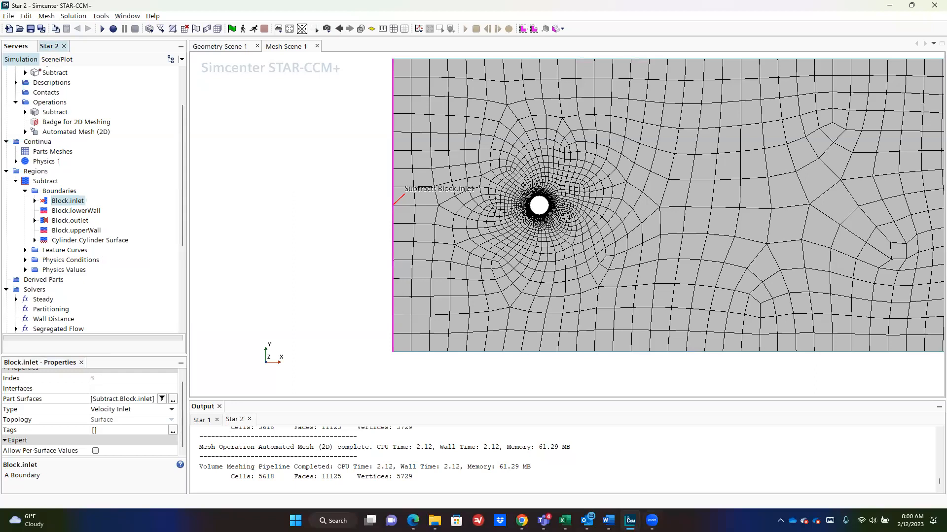
Step: Check the problem sketch in the Word document, then return to STAR-CCM+
mouse_move(609, 519)
left_click(659, 474)
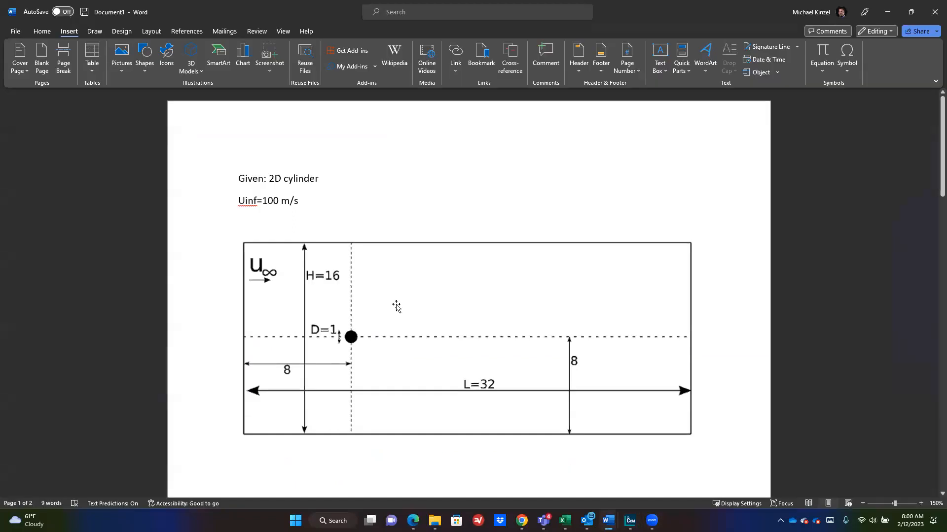
key("alt+Tab")
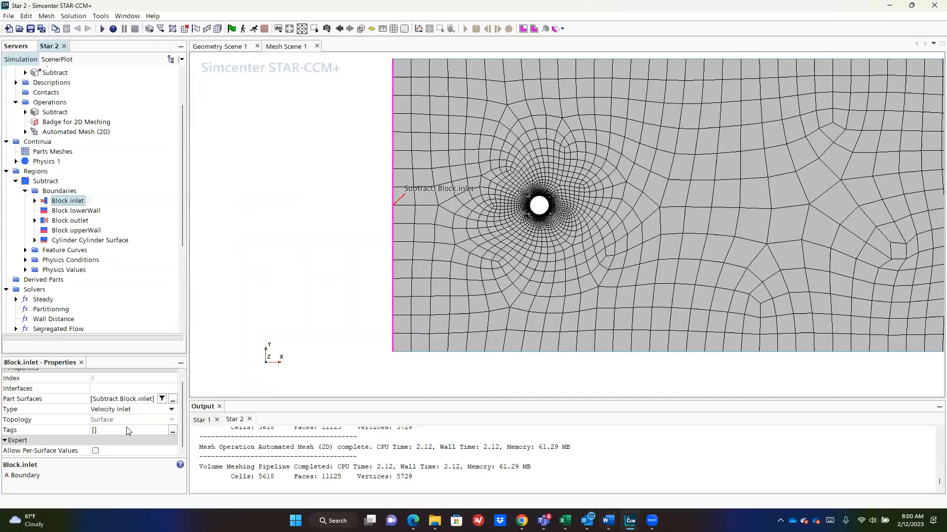
Step: Review the inlet's flow direction, reference frame, turbulence and velocity specifications
left_click(35, 201)
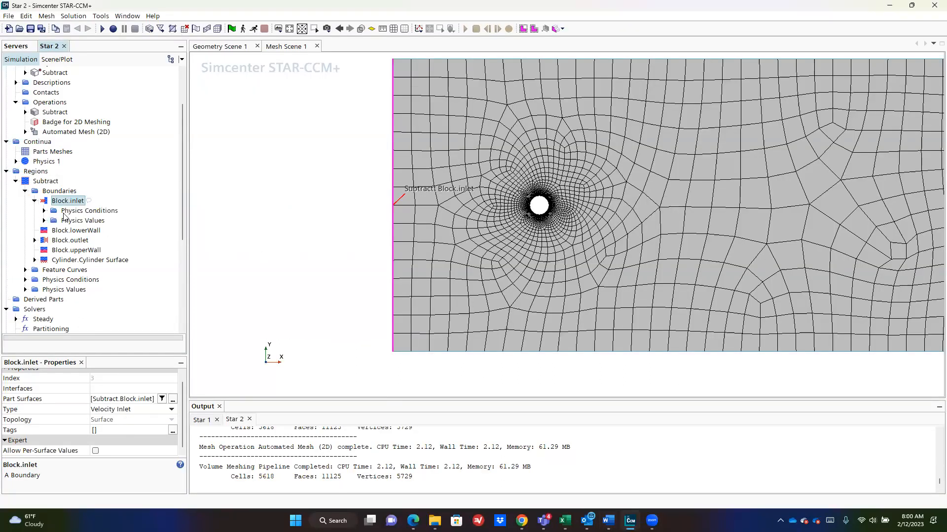
left_click(60, 211)
left_click(67, 201)
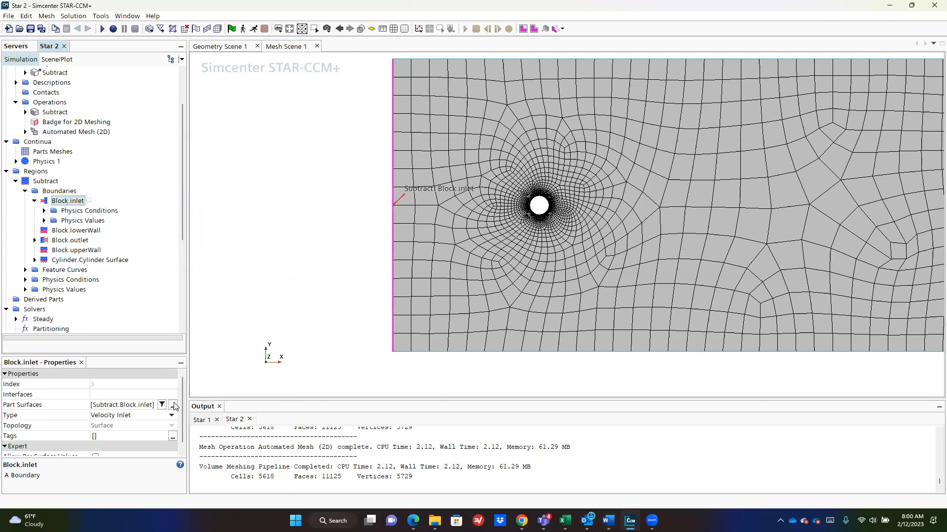
left_click(76, 211)
left_click(44, 210)
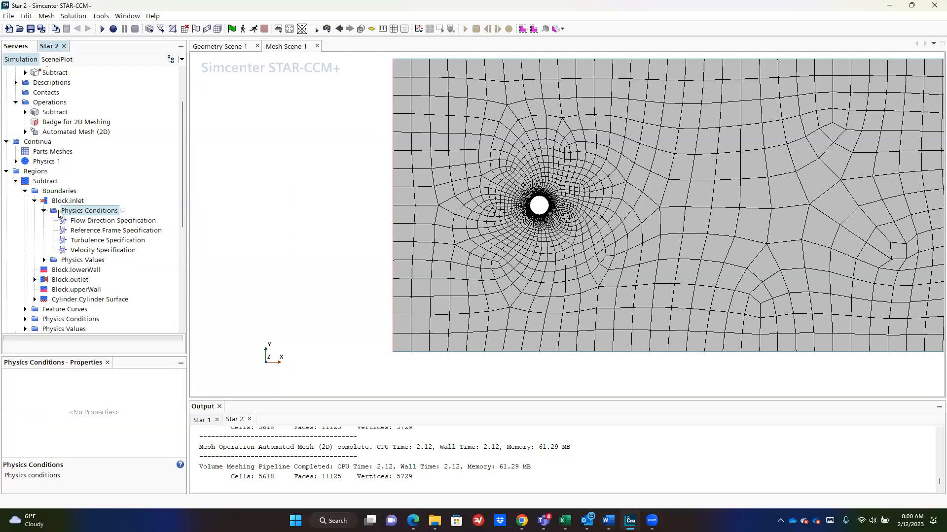
left_click(78, 221)
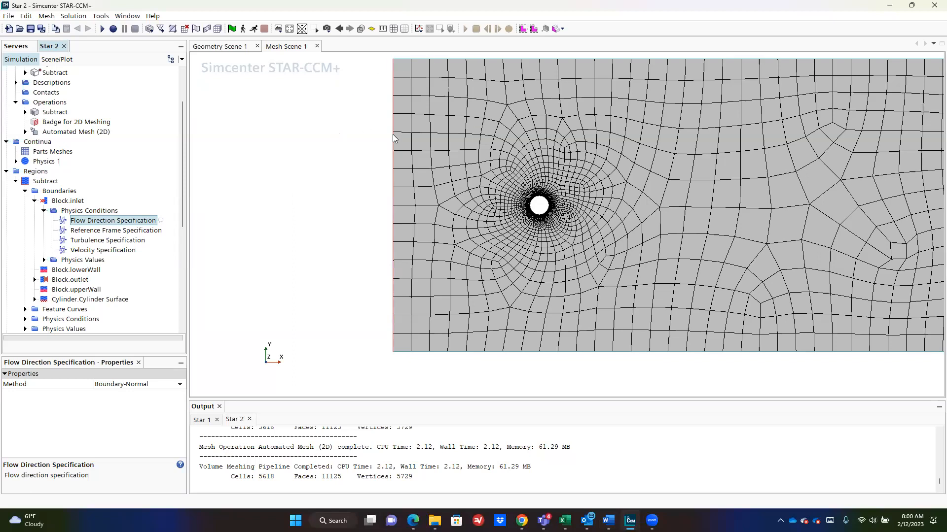
left_click(114, 231)
left_click(113, 241)
left_click(114, 250)
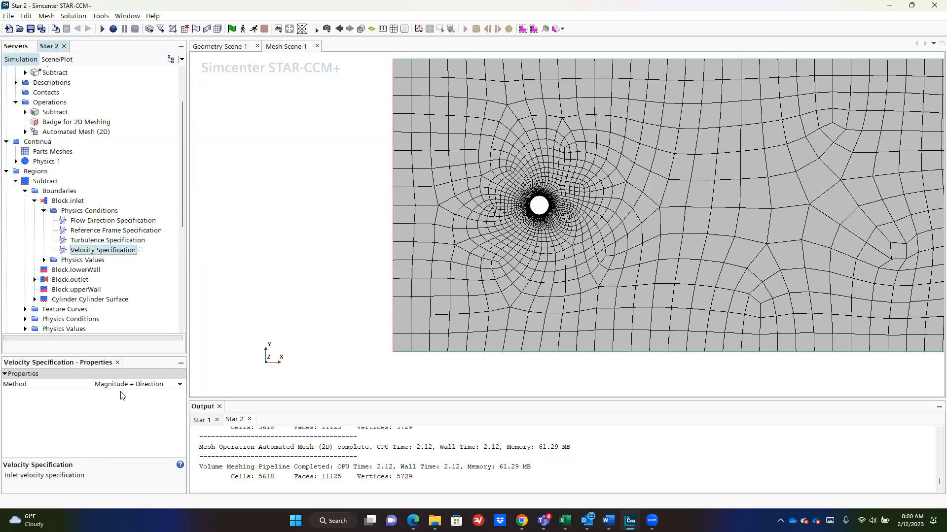
Step: Set the inlet Velocity Magnitude to 100 m/s, replacing 1.0 m/s
left_click(44, 260)
left_click(78, 271)
left_click(80, 280)
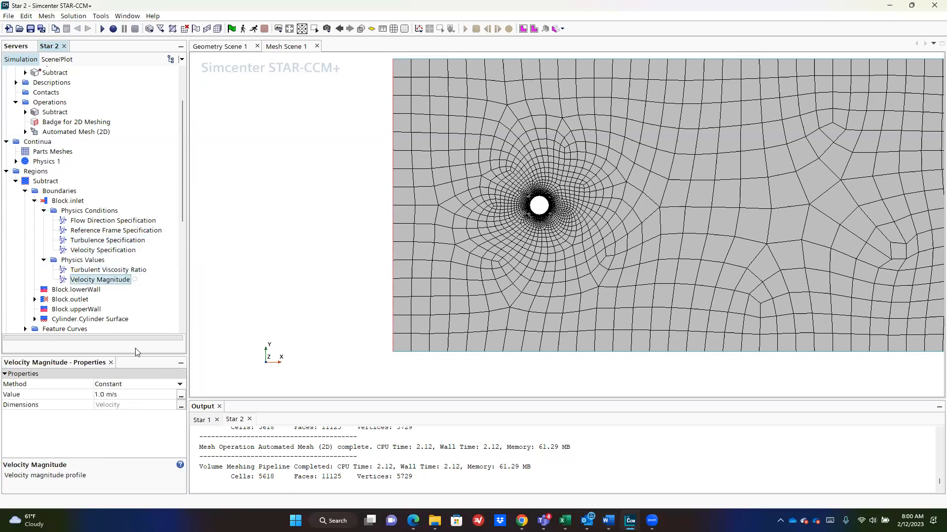
left_click(158, 397)
key("ctrl+a")
type("1")
key("Return")
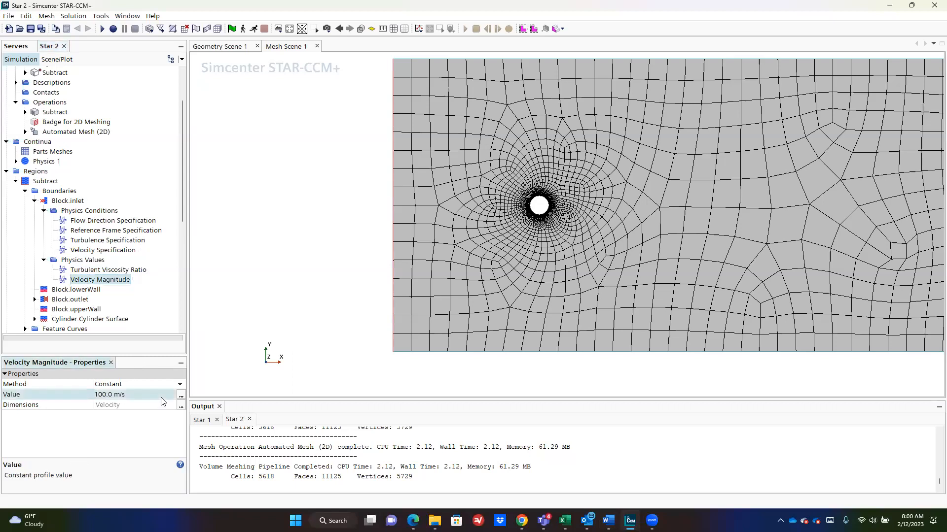
left_click(81, 290)
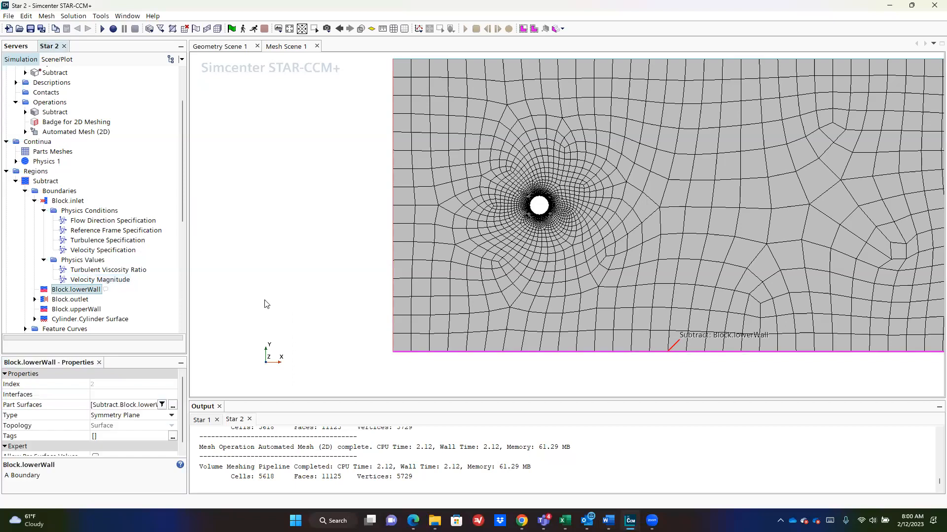
Step: Compare the upper and lower wall boundary settings
left_click(74, 310)
left_click(82, 290)
left_click(80, 310)
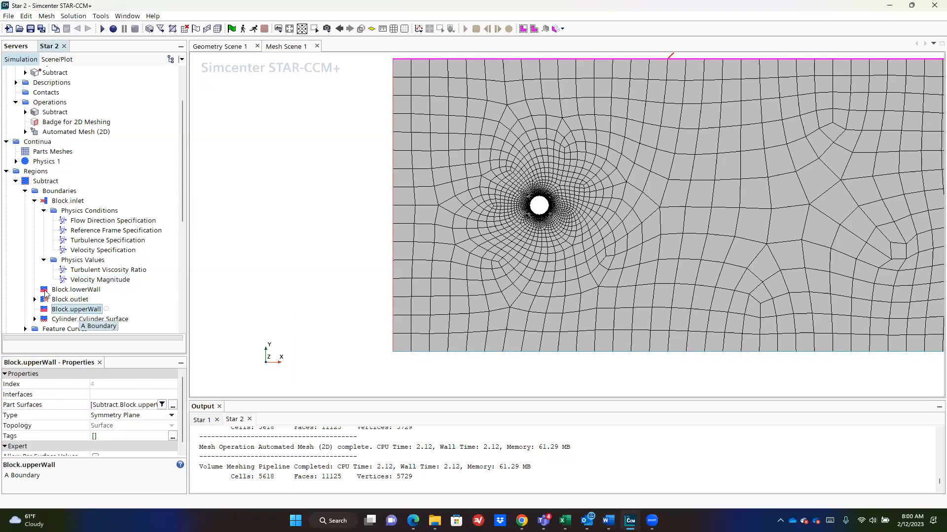
Step: Show Block.outlet's 0.0 Pa gauge pressure with the whole mesh in view
left_click(44, 299)
left_click(34, 299)
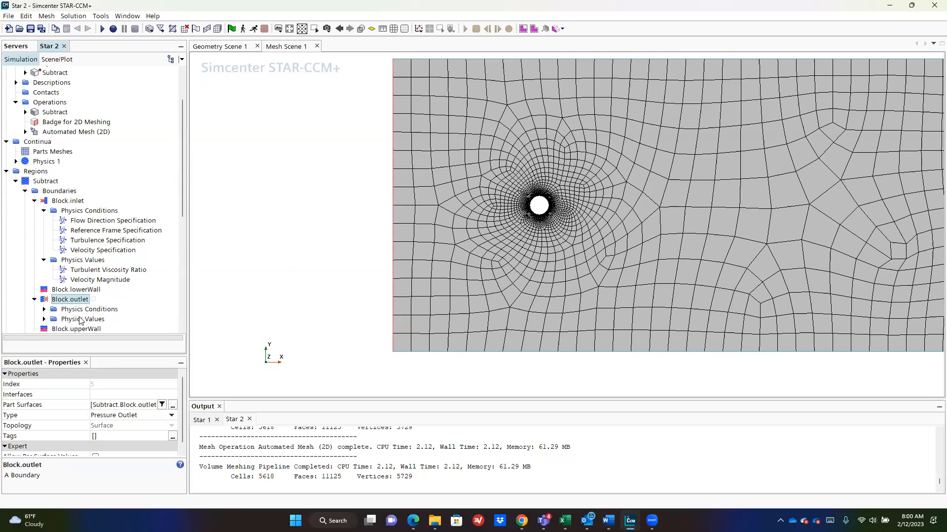
double_click(54, 319)
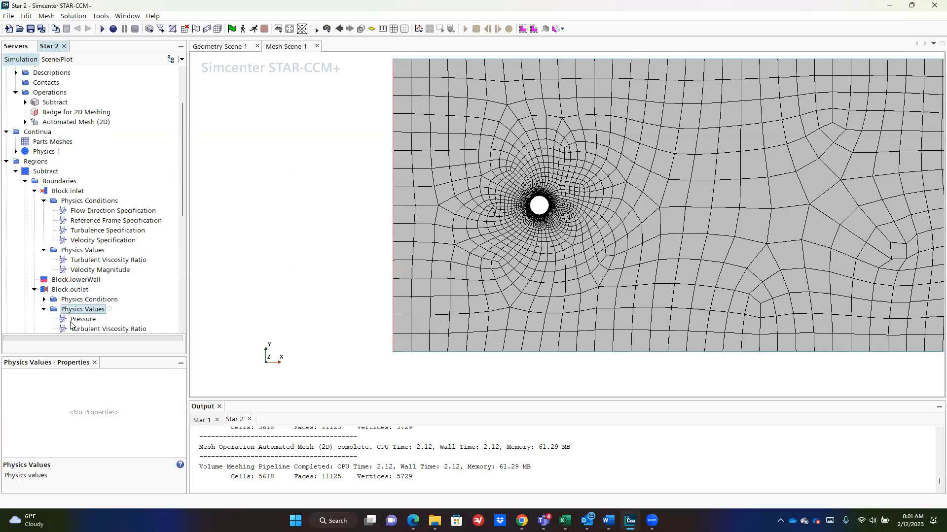
left_click(72, 321)
scroll(801, 275, "down", 3)
right_click_drag(884, 273, 690, 275)
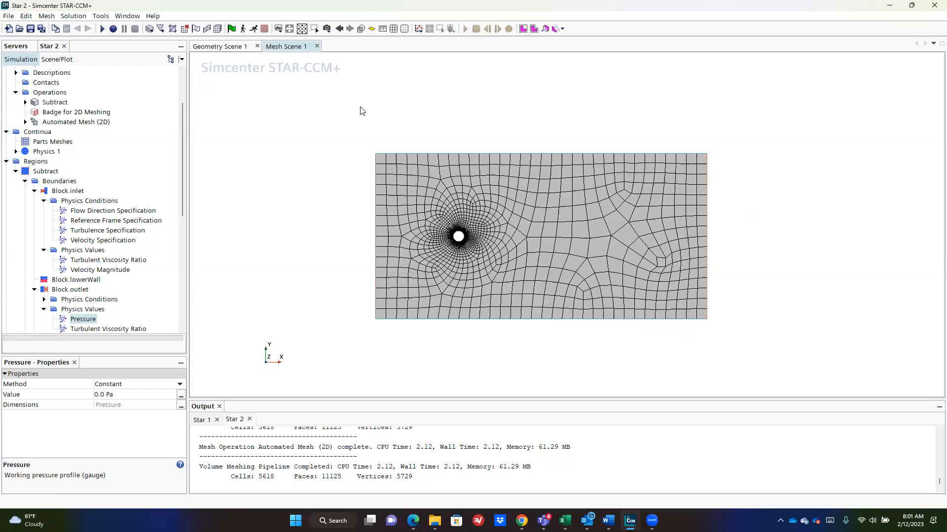
Step: Collapse the Subtract region's boundaries and select the Reports node
left_click(15, 171)
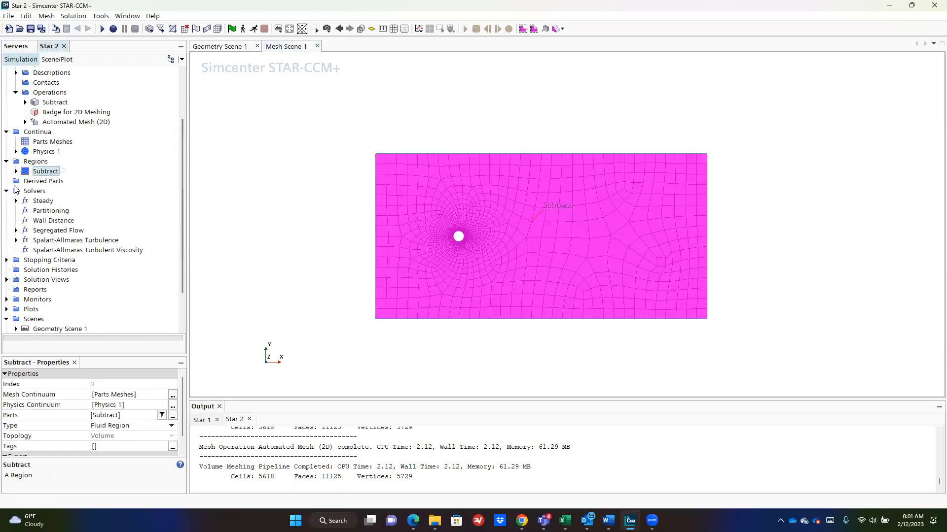
left_click(34, 290)
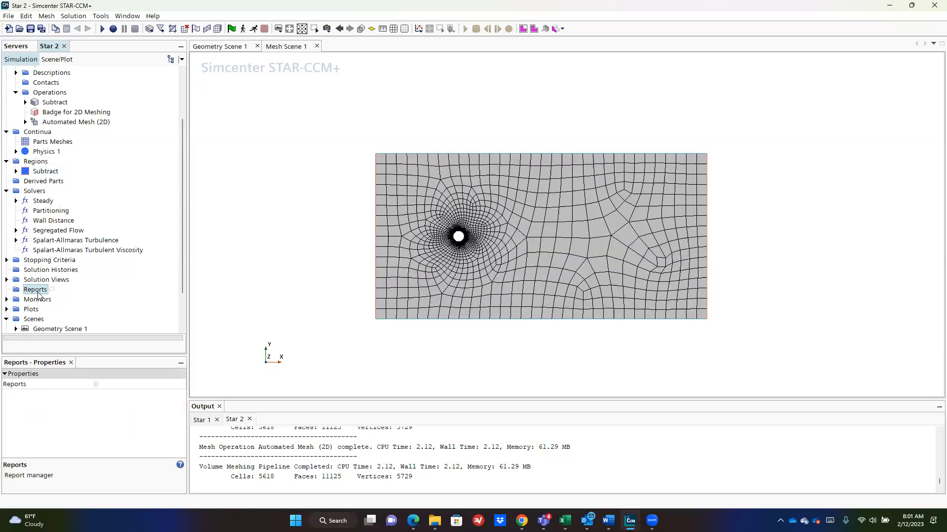
Step: Add a new Flow / Energy Force Coefficient report under Reports
right_click(38, 293)
mouse_move(110, 303)
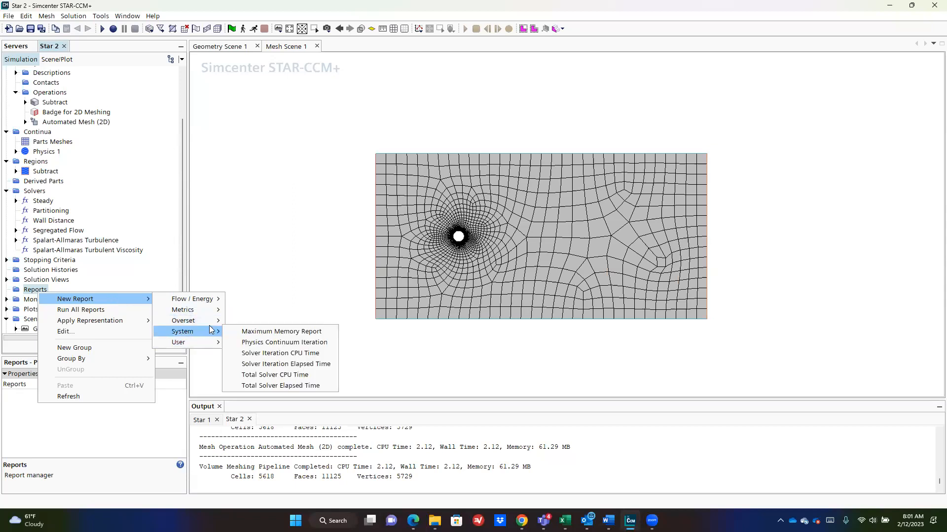
mouse_move(215, 313)
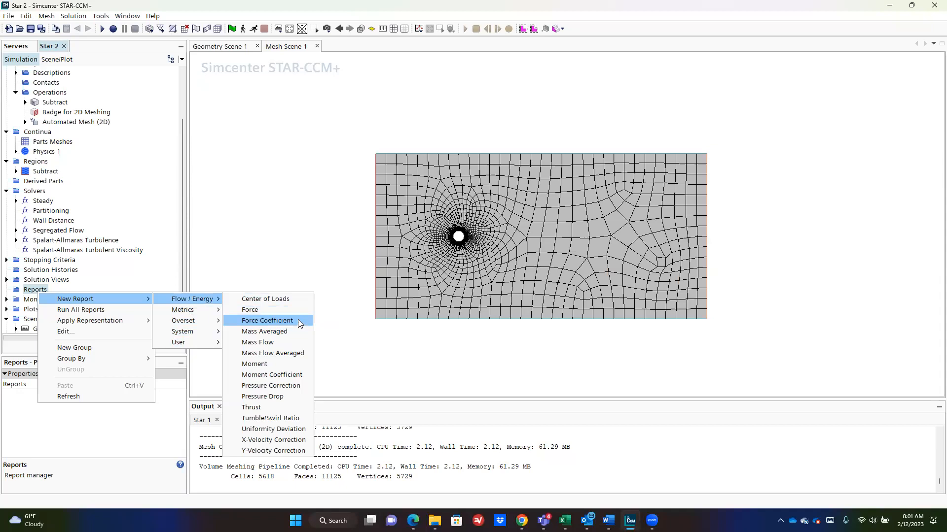
left_click(297, 321)
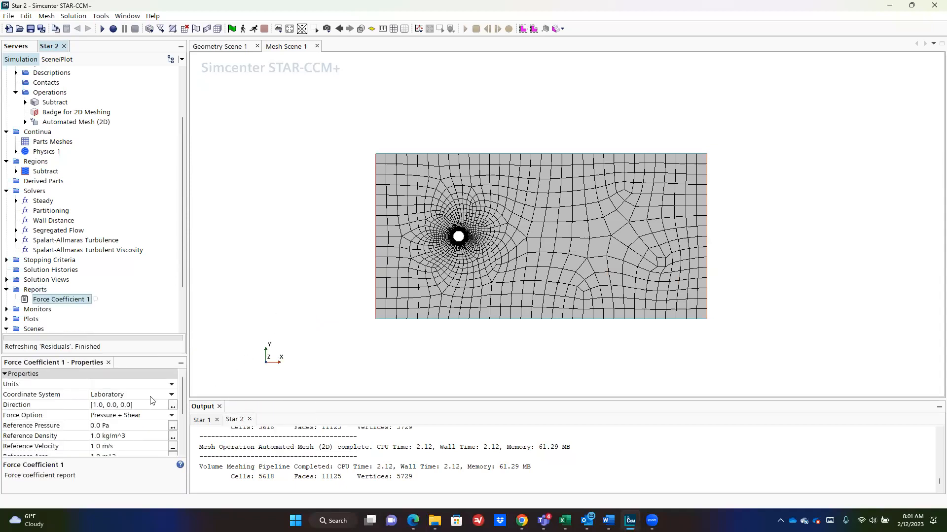
Step: Rename the new force coefficient report to Cd
right_click(82, 299)
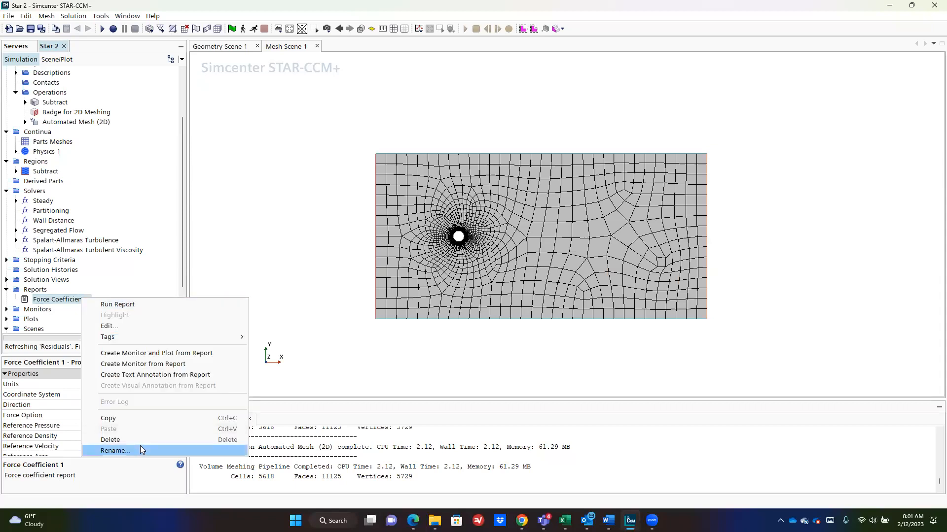
left_click(114, 451)
type("Cd")
key("Return")
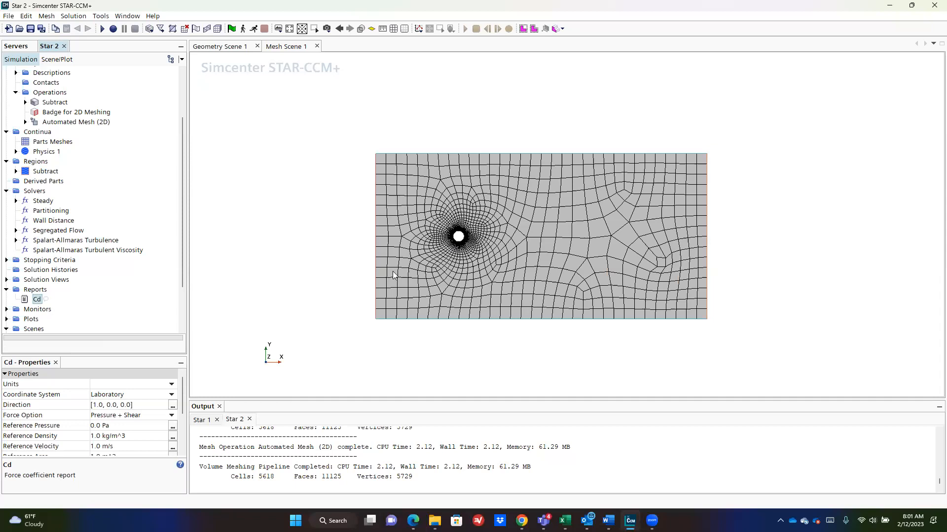
Step: Look up air's constant density (1.18415 kg/m^3) under Physics 1 > Gas and copy it
left_click(140, 437)
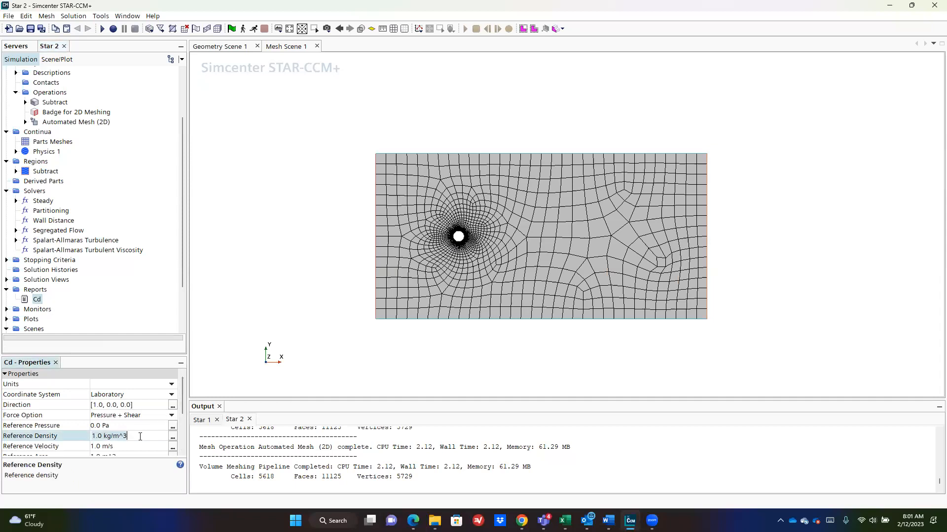
left_click(16, 152)
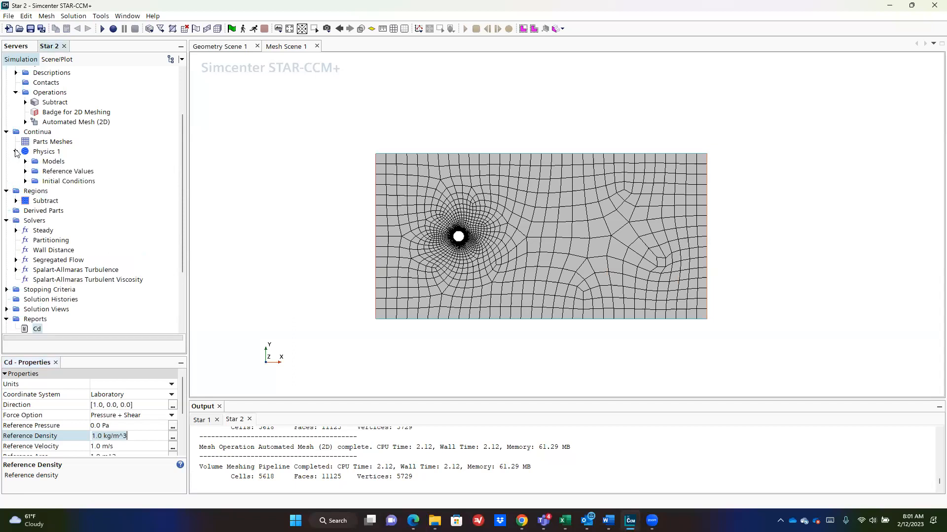
left_click(26, 161)
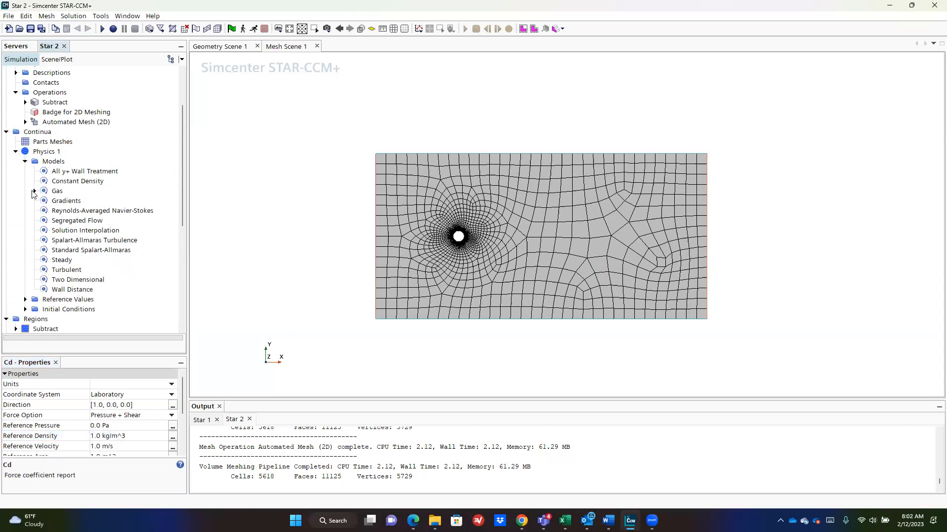
left_click(35, 191)
left_click(44, 200)
left_click(53, 211)
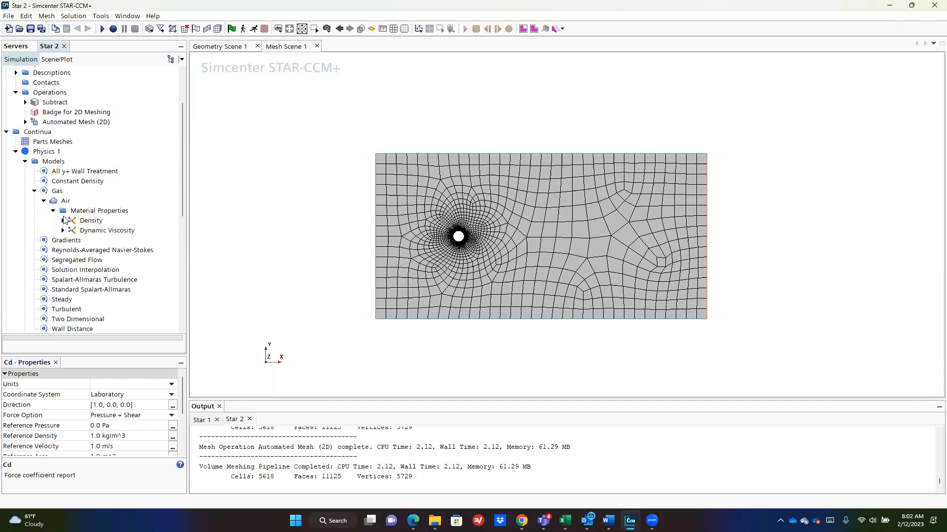
left_click(88, 221)
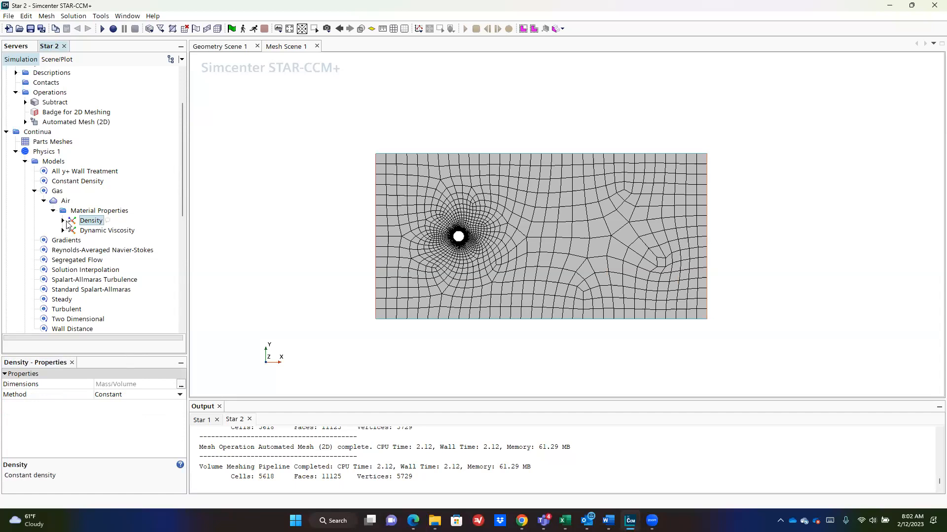
left_click(64, 221)
left_click(98, 231)
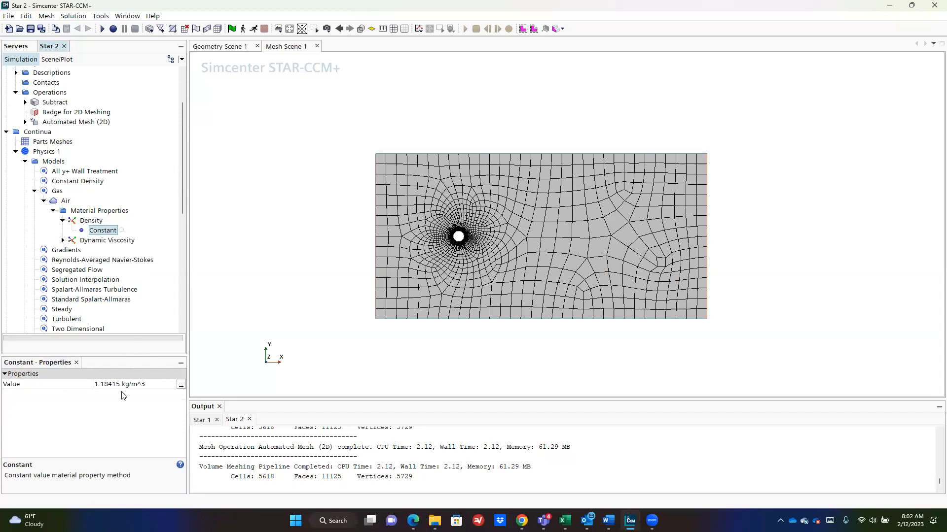
left_click(115, 384)
Step: Set Cd's reference density to 1.18415 kg/m^3 and reference velocity to 100.0 m/s
scroll(87, 232, "down", 7)
left_click(58, 230)
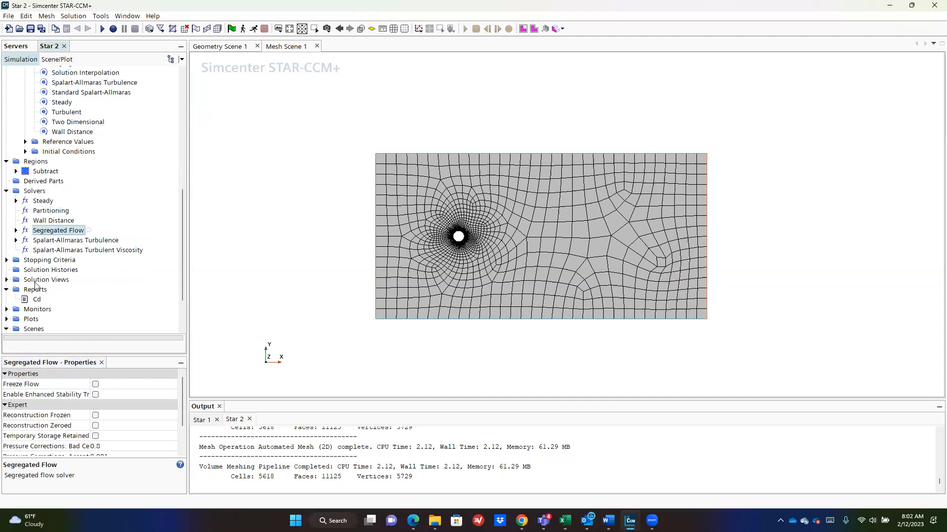
left_click(35, 302)
left_click(135, 430)
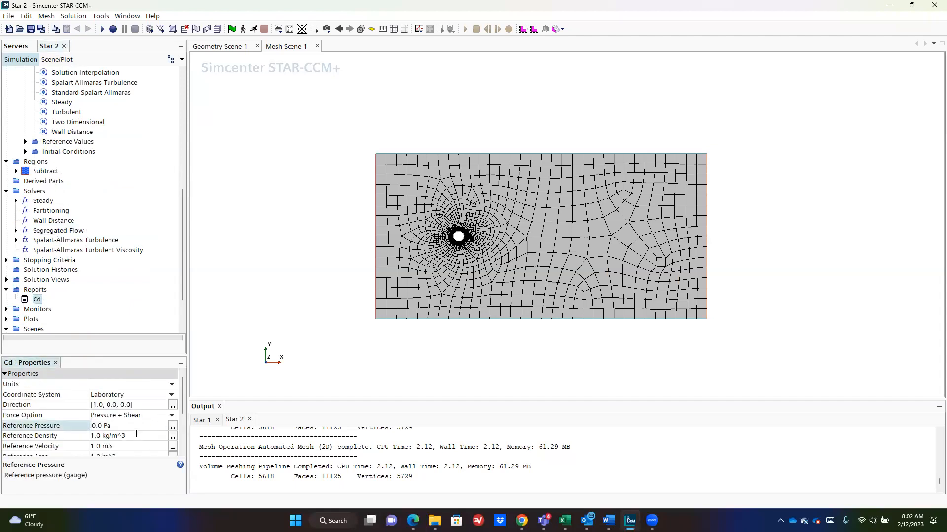
left_click(139, 435)
key("ctrl+a")
type("1.18415 kg/m^3")
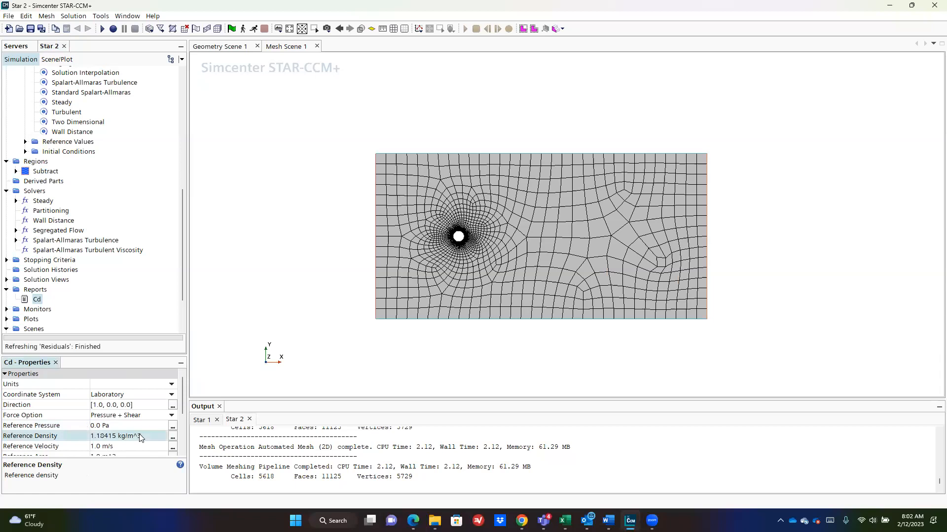
left_click(136, 447)
key("ctrl+a")
type("1")
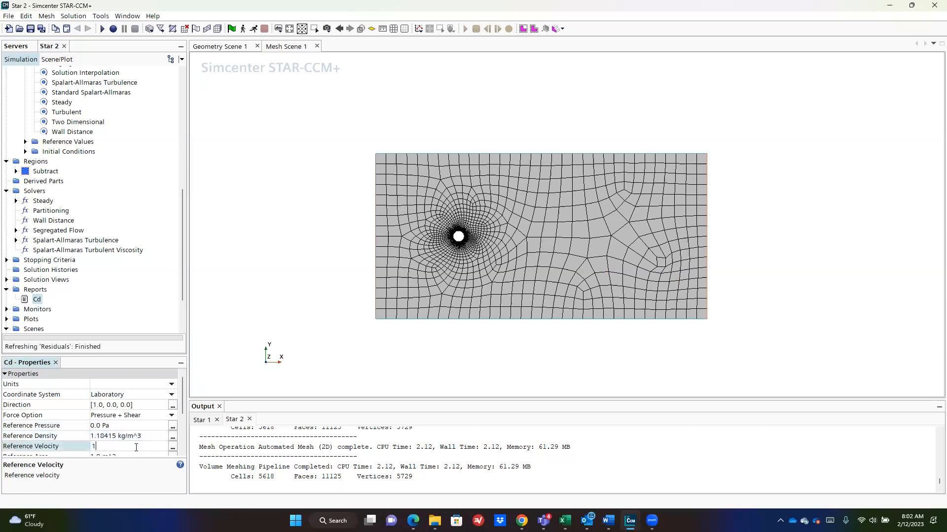
key("Return")
Step: Check the reference area and set Cd's part to the Cylinder.Cylinder Surface boundary
scroll(136, 447, "down", 2)
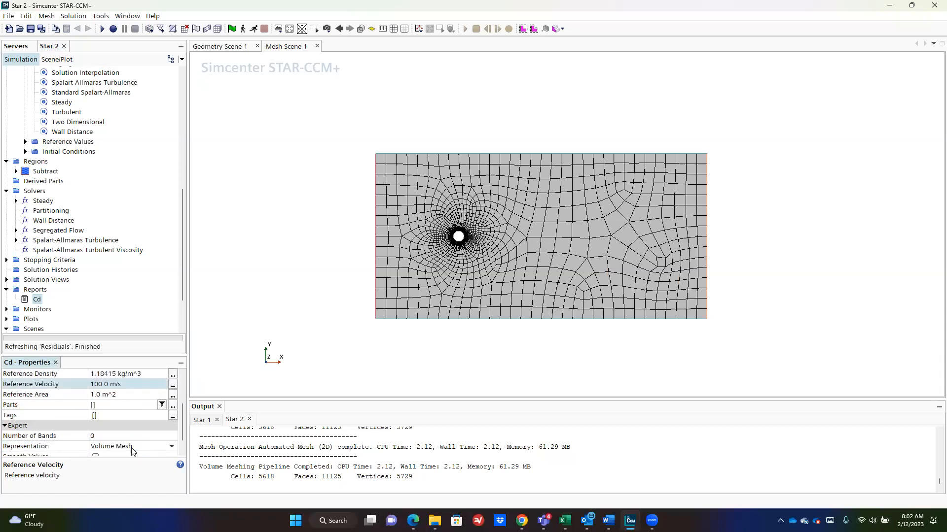
left_click(120, 394)
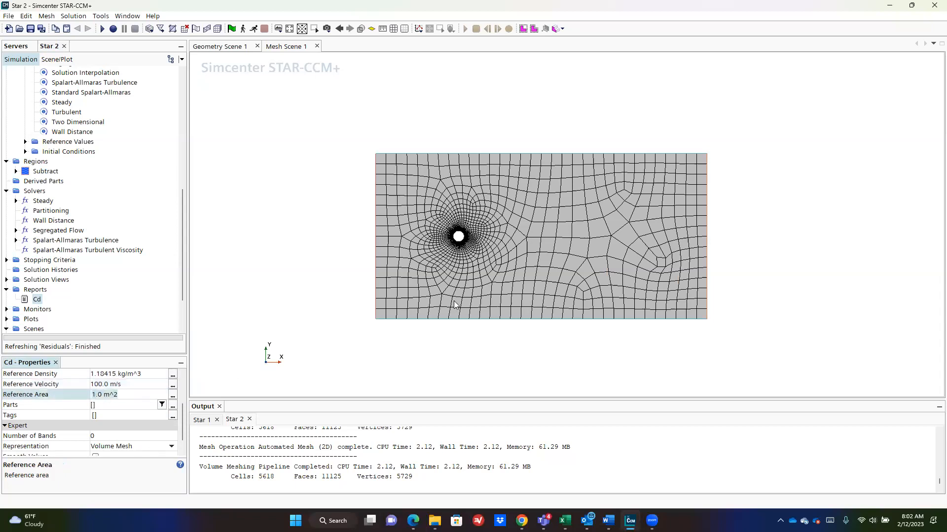
scroll(459, 250, "down", 2)
scroll(459, 249, "up", 8)
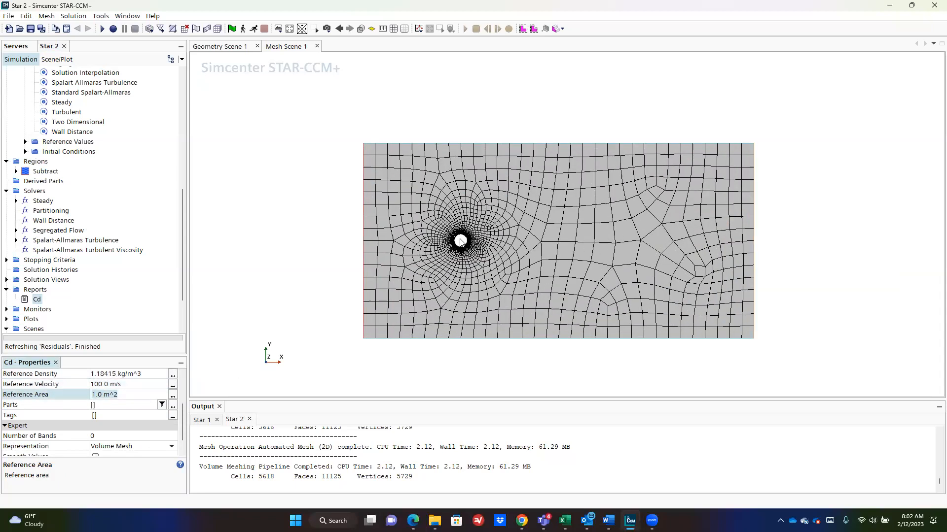
scroll(459, 244, "up", 1)
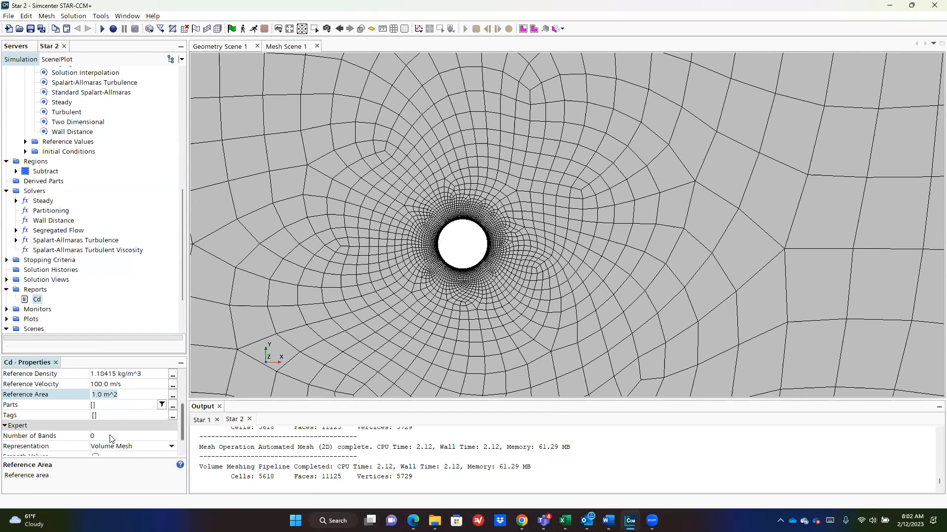
scroll(117, 427, "up", 2)
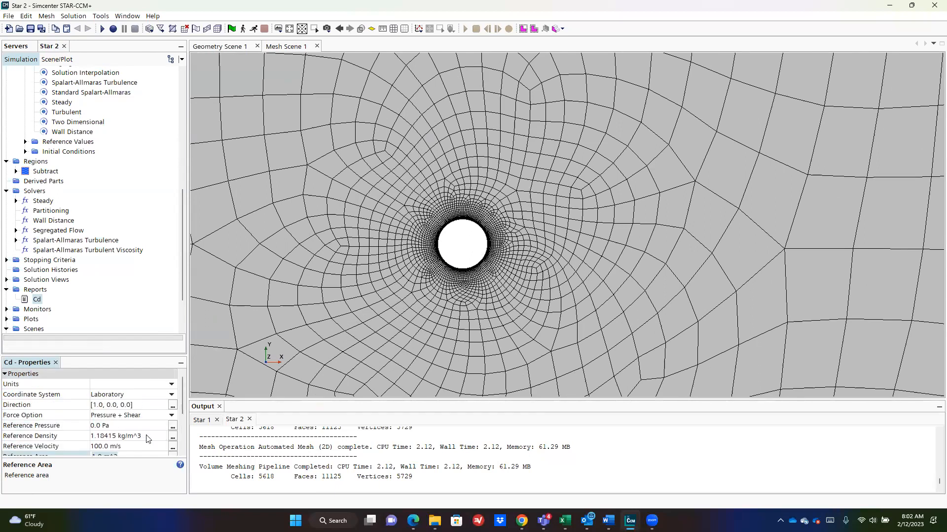
scroll(148, 438, "down", 1)
left_click(173, 437)
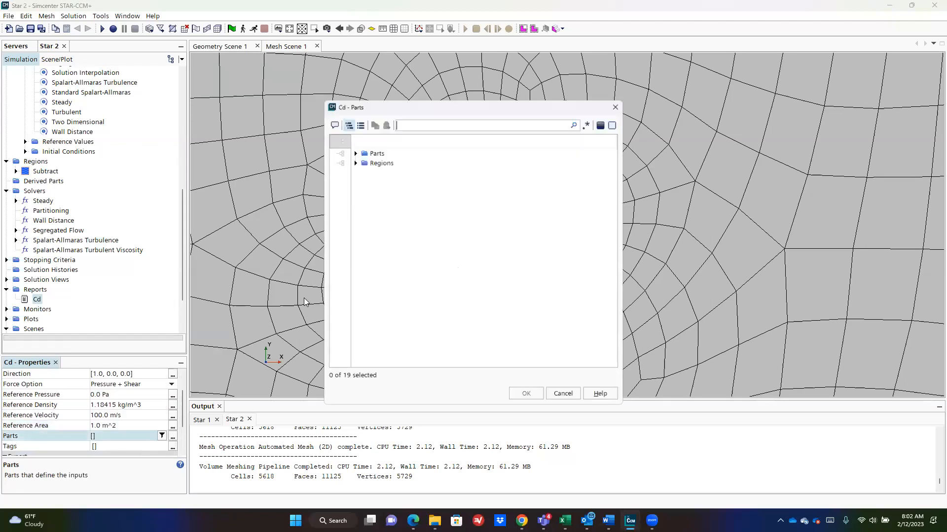
left_click(352, 151)
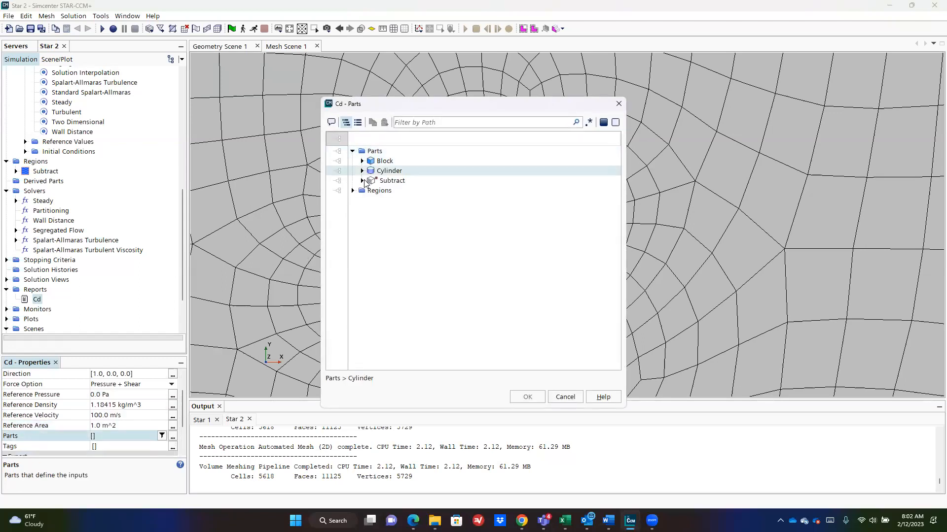
left_click(353, 191)
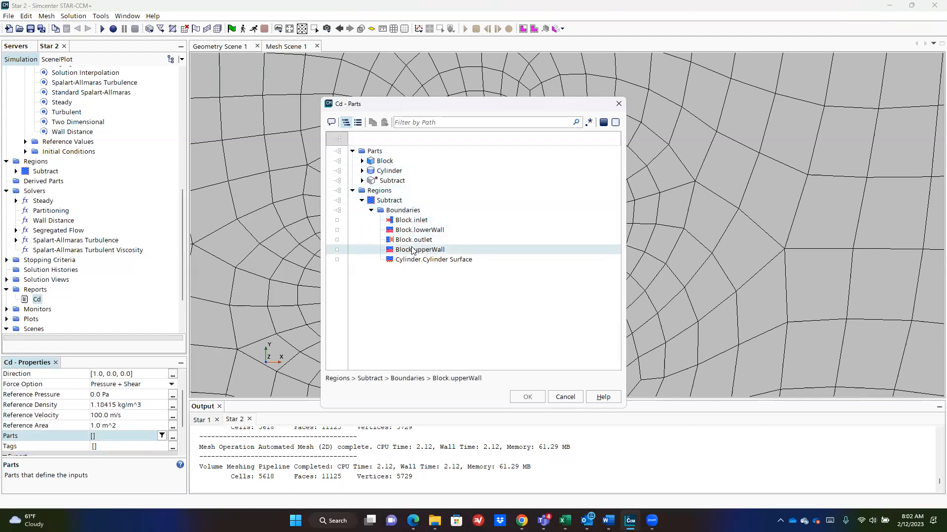
left_click(411, 260)
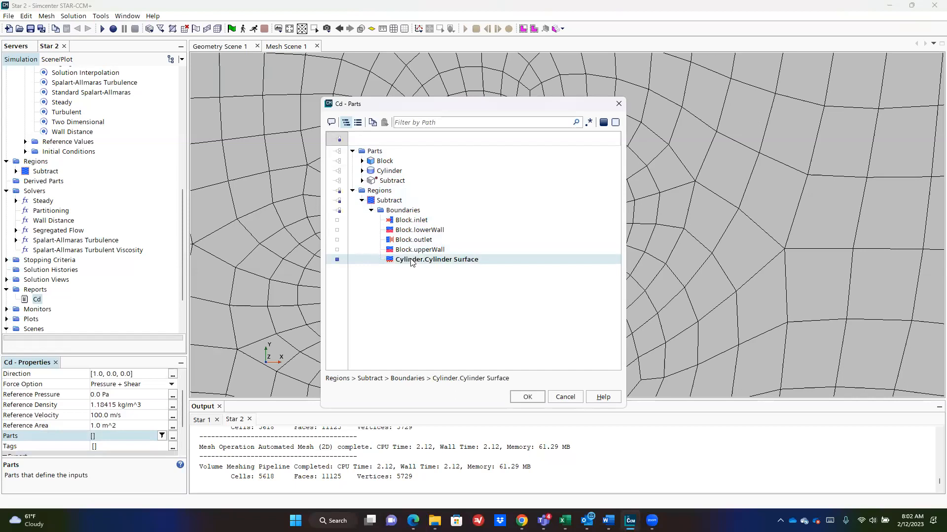
left_click(532, 398)
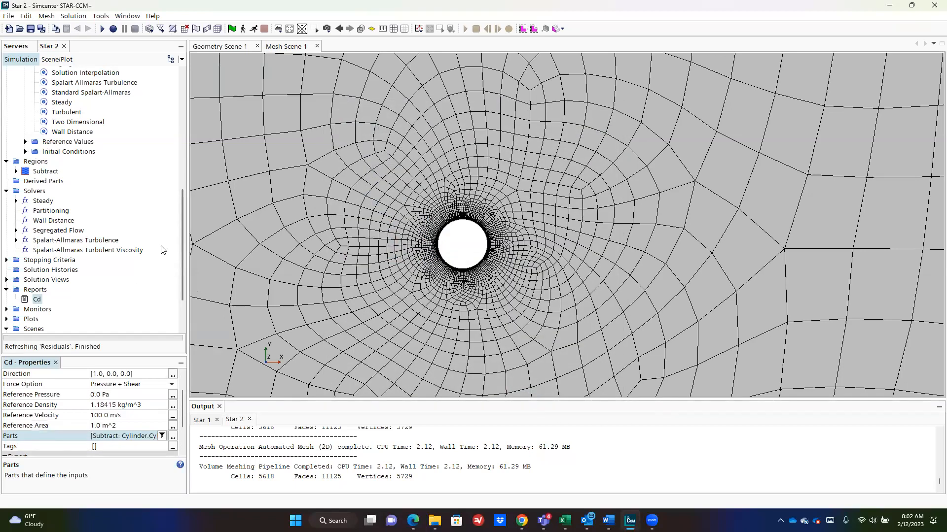
scroll(28, 225, "down", 2)
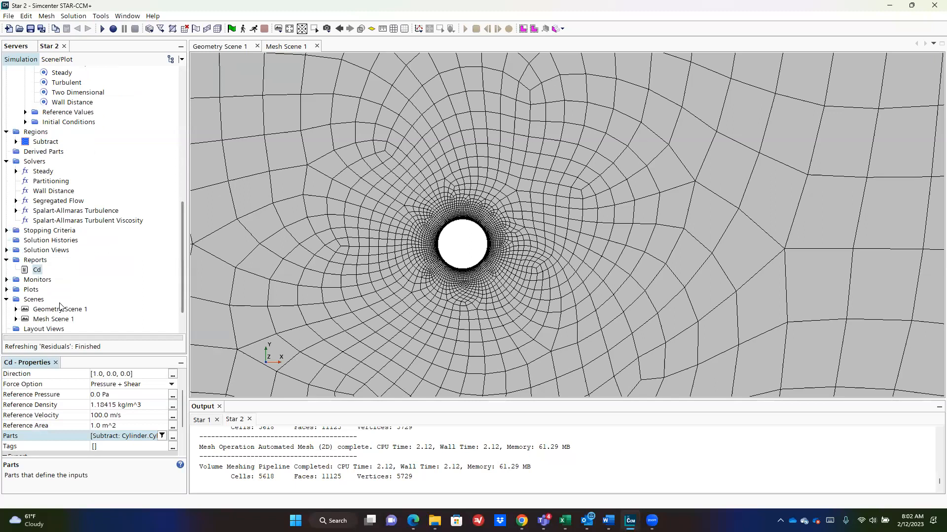
Step: Confirm the Maximum Steps stopping criterion is 1000 and run the simulation
left_click(6, 201)
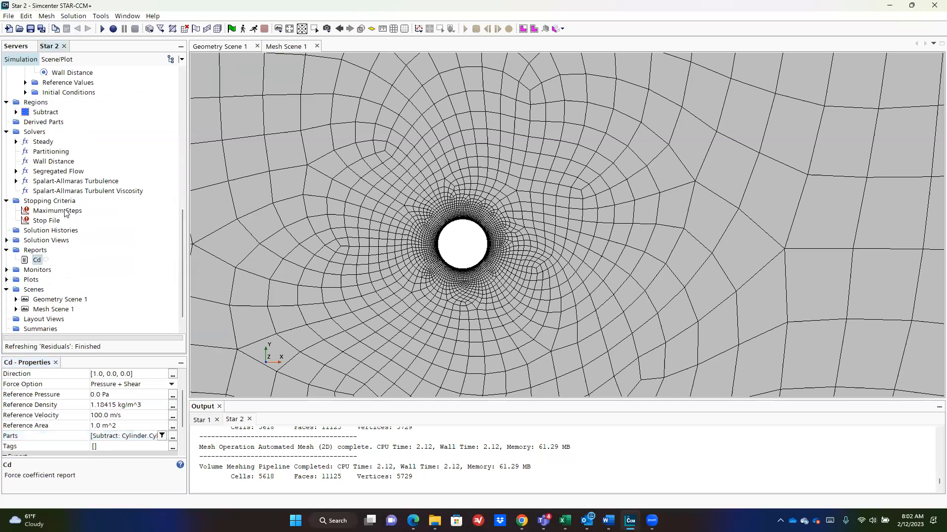
left_click(57, 211)
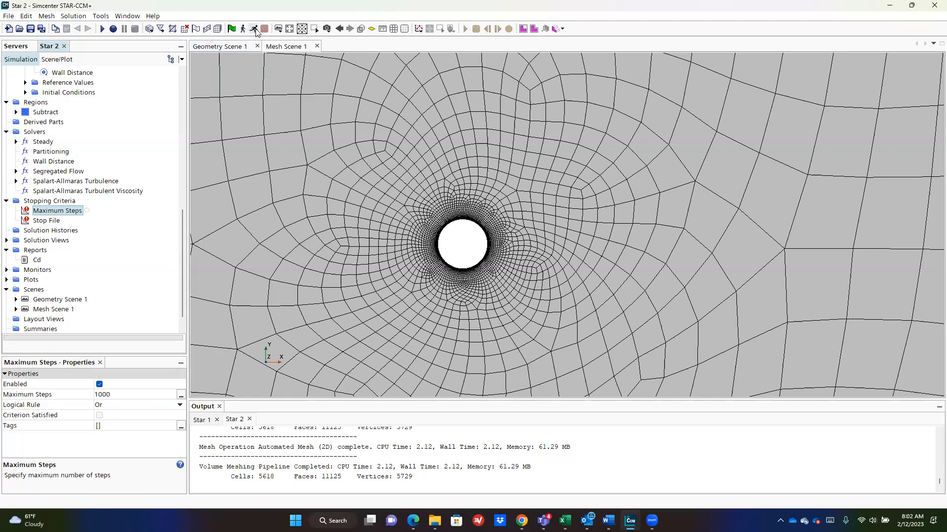
key("ctrl+r")
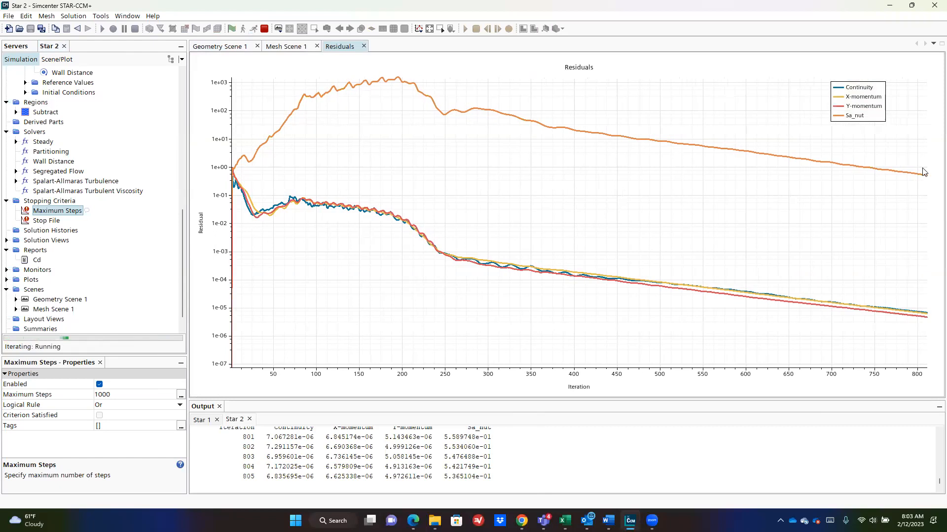
Step: Stop the run, create a monitor and plot from Cd, and continue to 1000 iterations
left_click(264, 29)
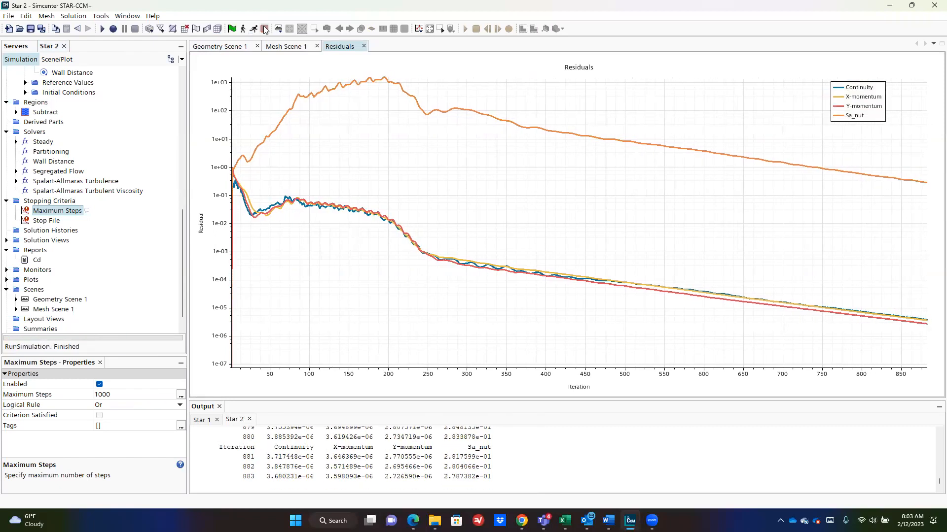
left_click(38, 261)
right_click(38, 262)
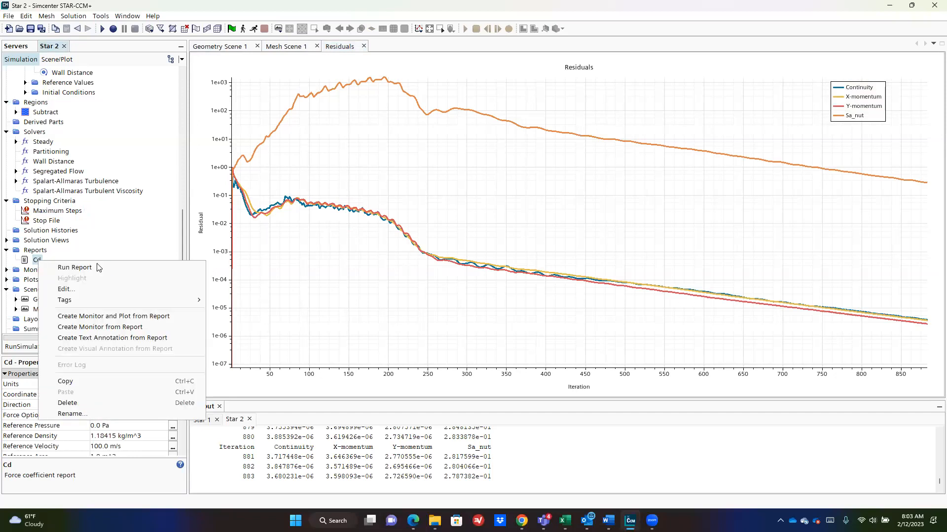
left_click(158, 317)
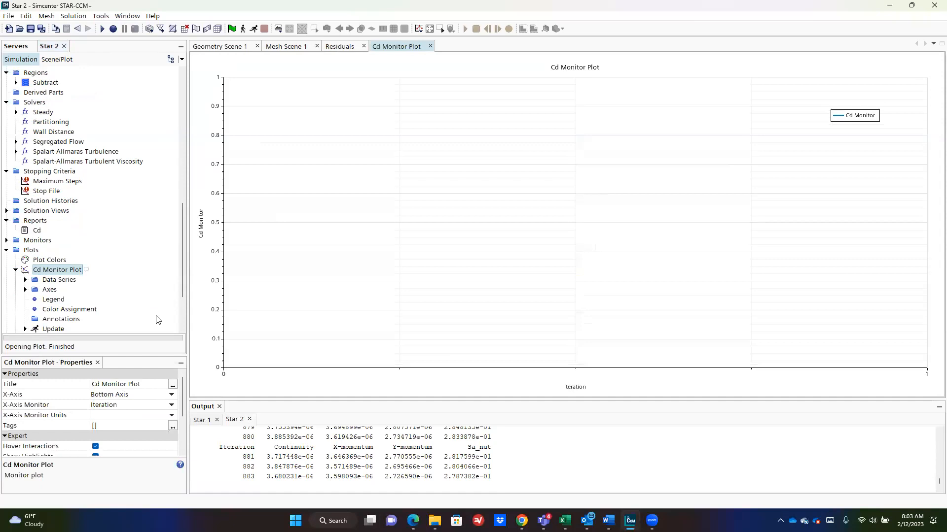
left_click(254, 29)
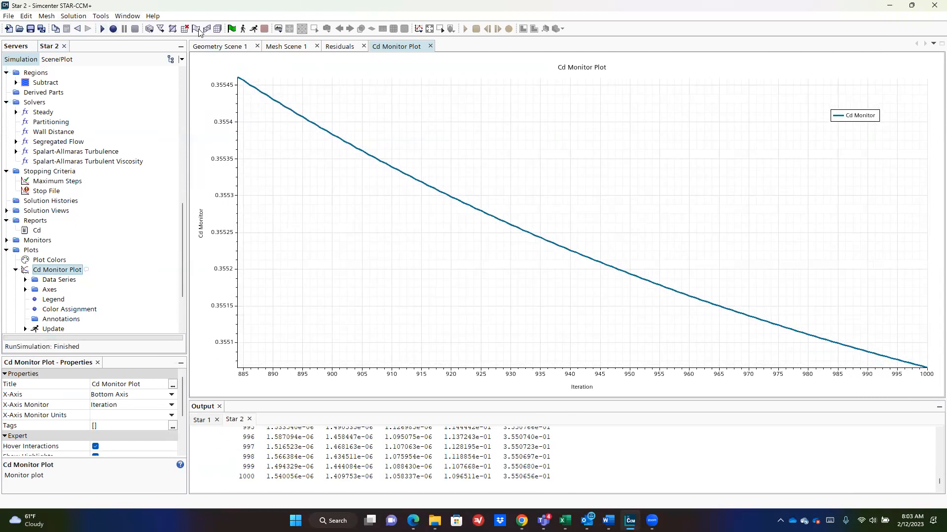
left_click(281, 35)
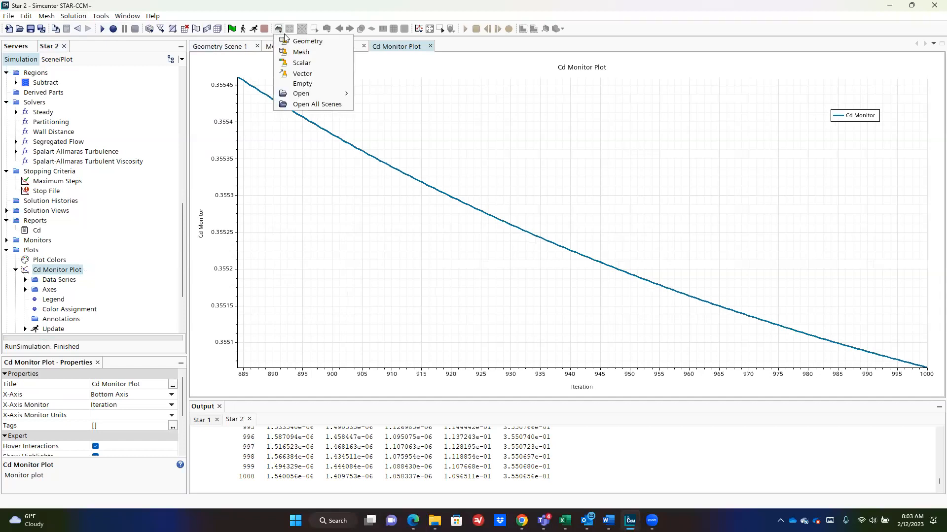
Step: Create a scalar scene on the Subtract region coloured by Velocity Magnitude
left_click(300, 63)
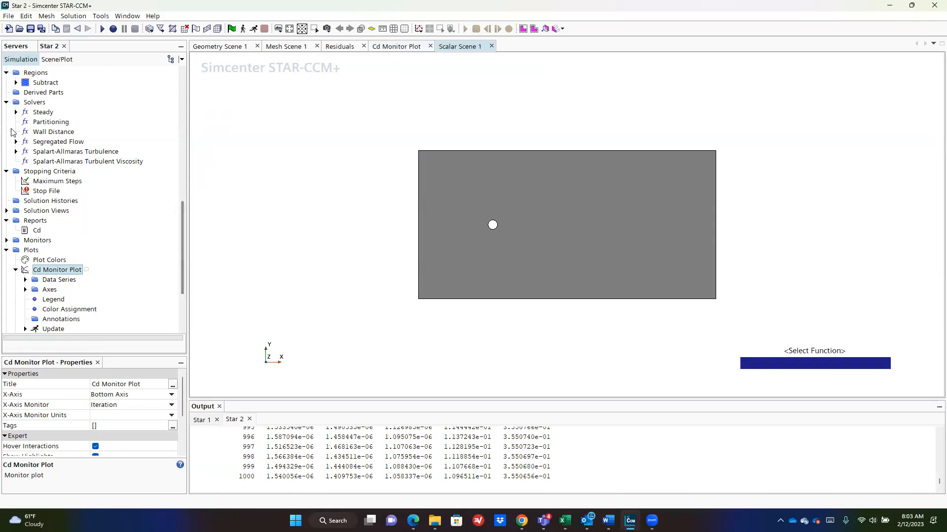
left_click(35, 84)
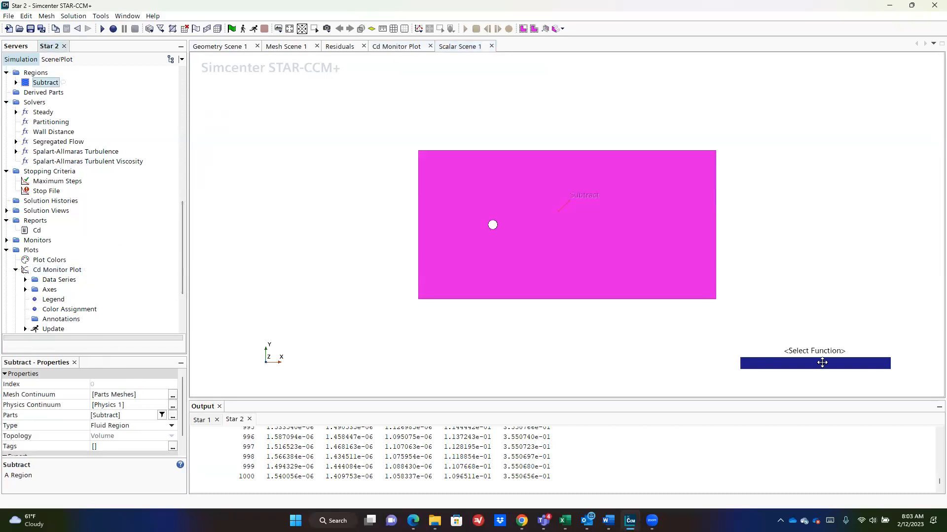
double_click(822, 363)
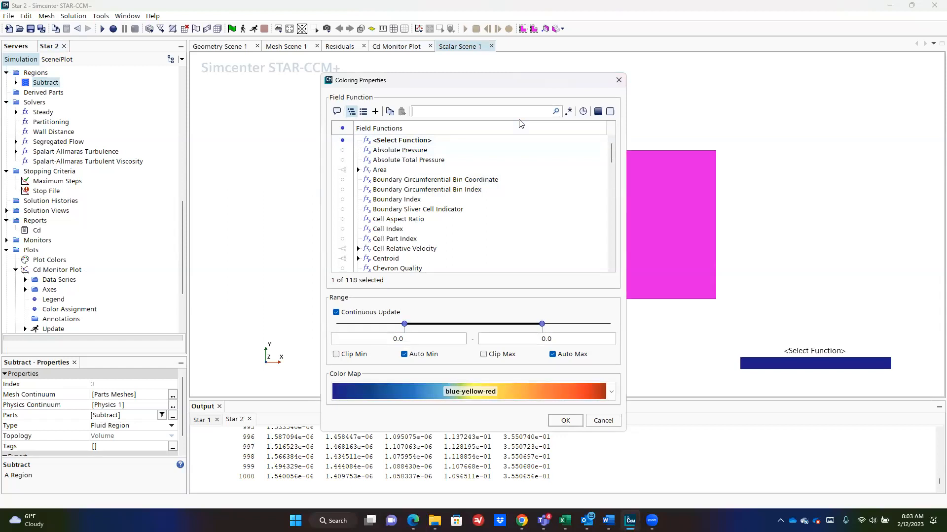
type("vel")
left_click(350, 191)
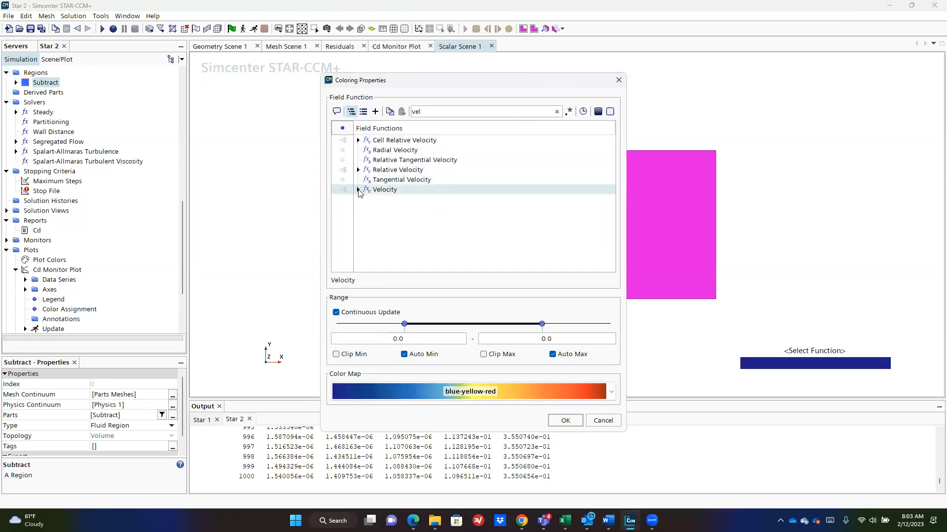
left_click(359, 190)
left_click(374, 211)
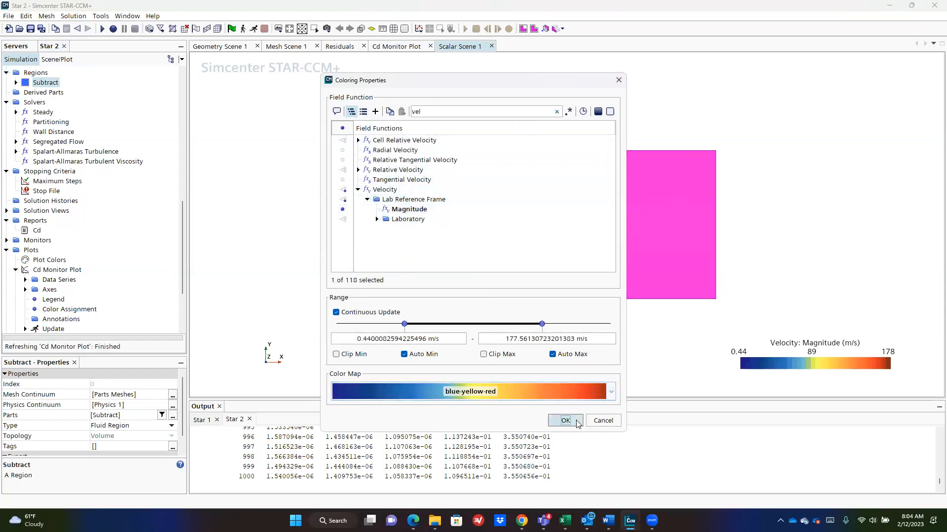
left_click(565, 421)
Step: Overlay the mesh on the velocity scene and switch to the Scene/Plot tree
left_click(528, 345)
scroll(487, 225, "up", 5)
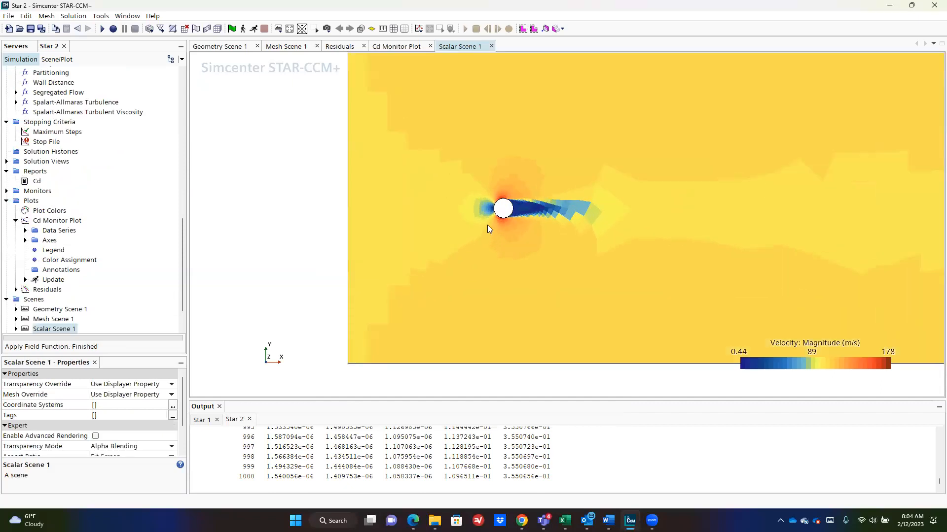
scroll(651, 244, "down", 2)
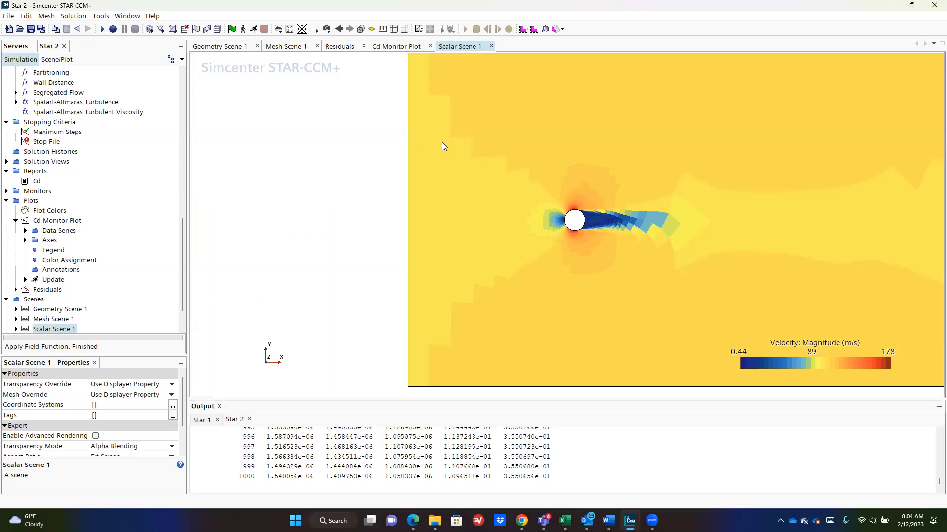
left_click(393, 29)
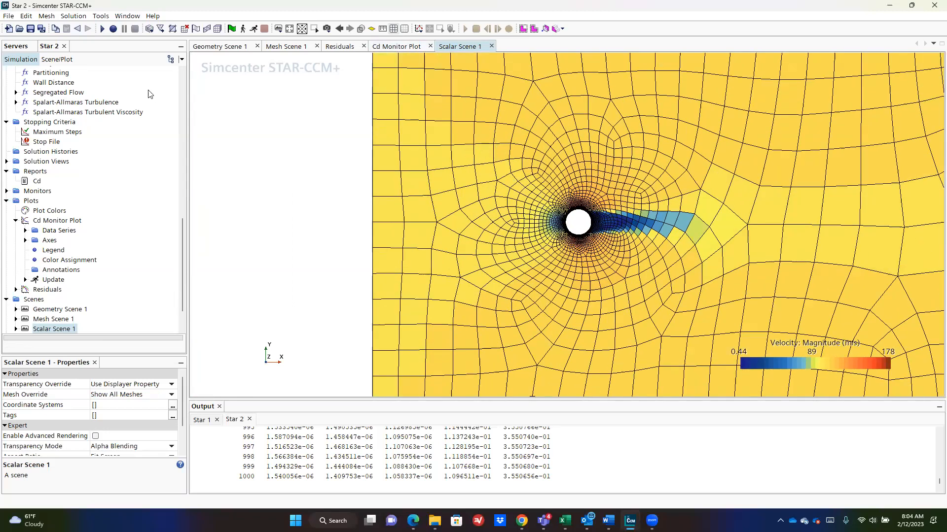
left_click(59, 62)
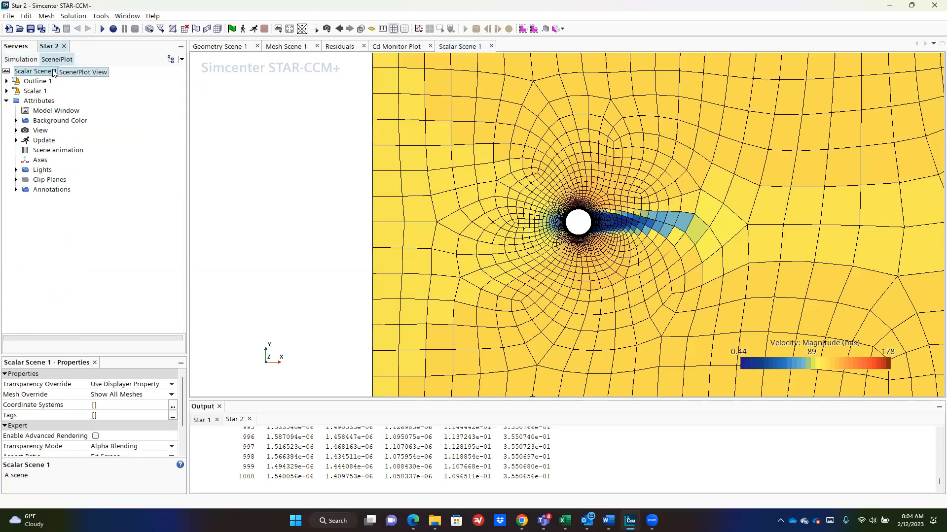
Step: Change Scalar 1's contour style to Smooth Filled
left_click(20, 92)
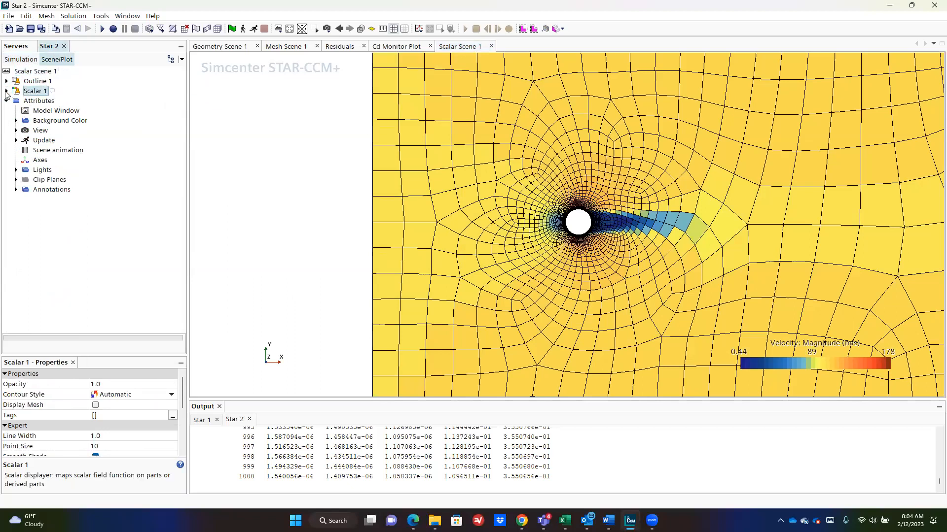
left_click(6, 90)
left_click(147, 395)
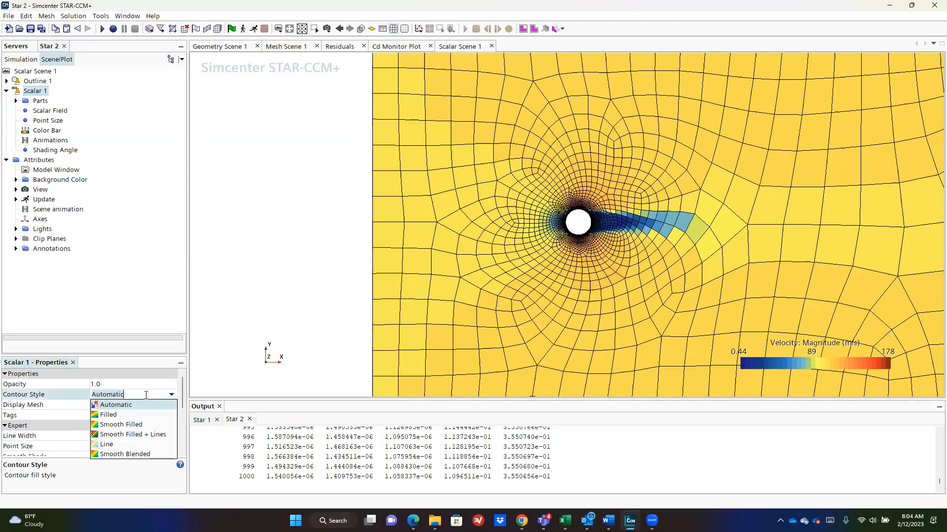
left_click(143, 423)
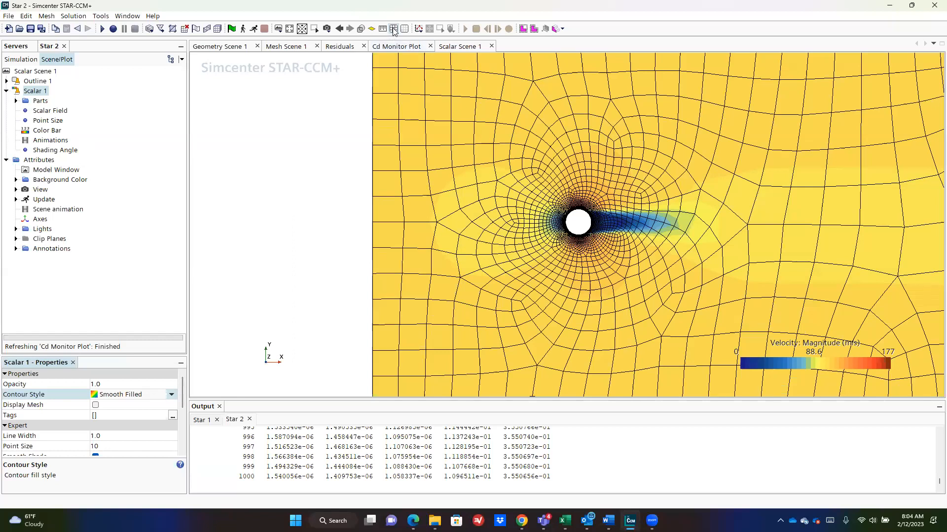
scroll(616, 153, "up", 10)
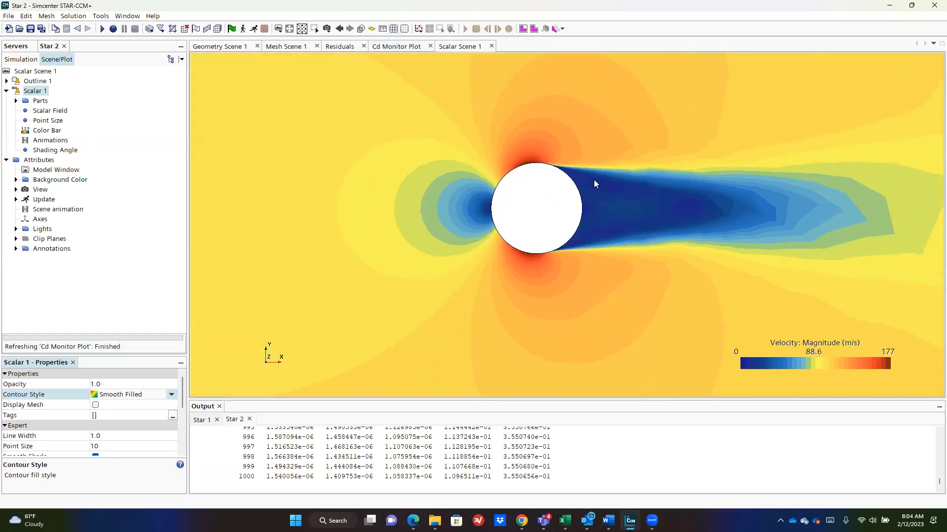
scroll(541, 196, "down", 8)
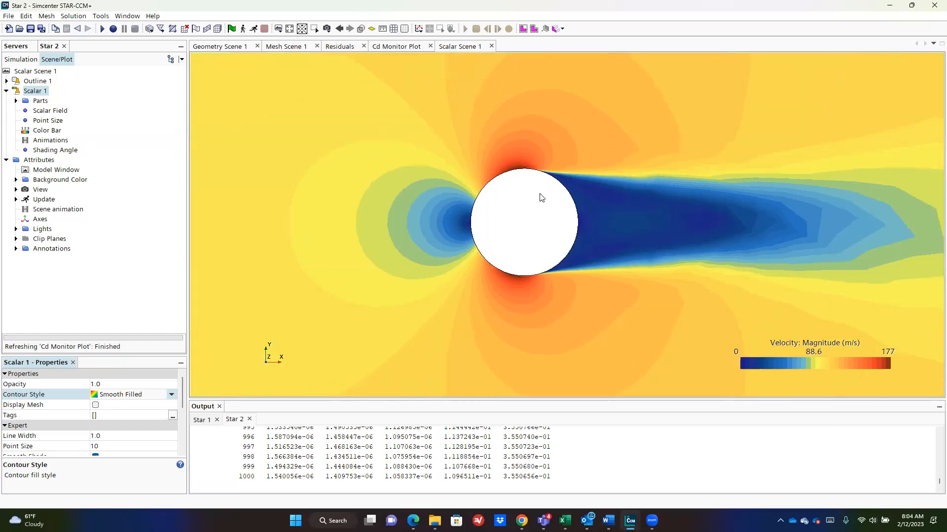
Step: Clear the previous solution fields via Solution > Clear Solution
left_click(73, 16)
left_click(86, 36)
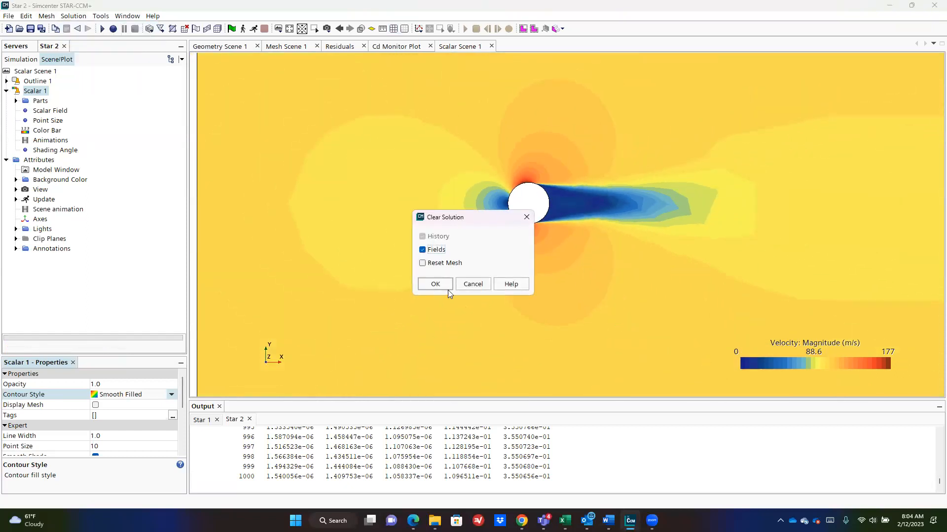
left_click(484, 285)
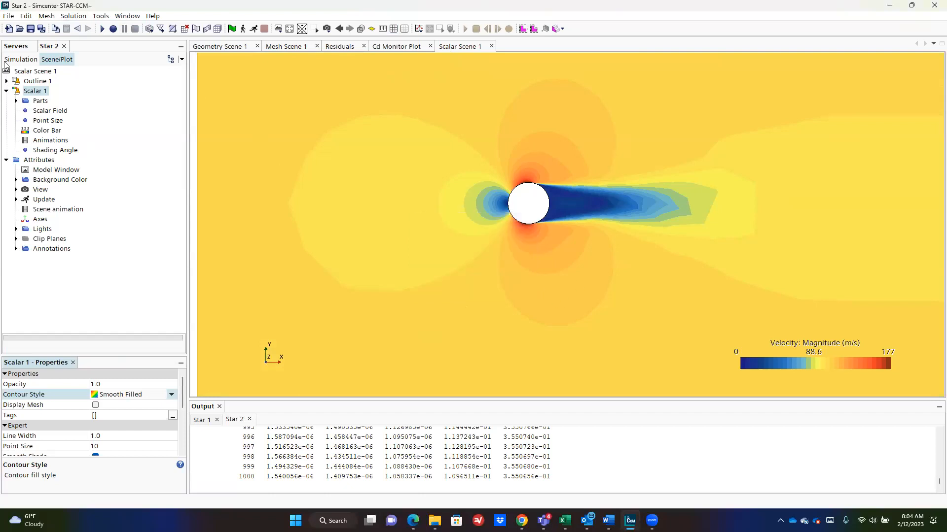
left_click(69, 15)
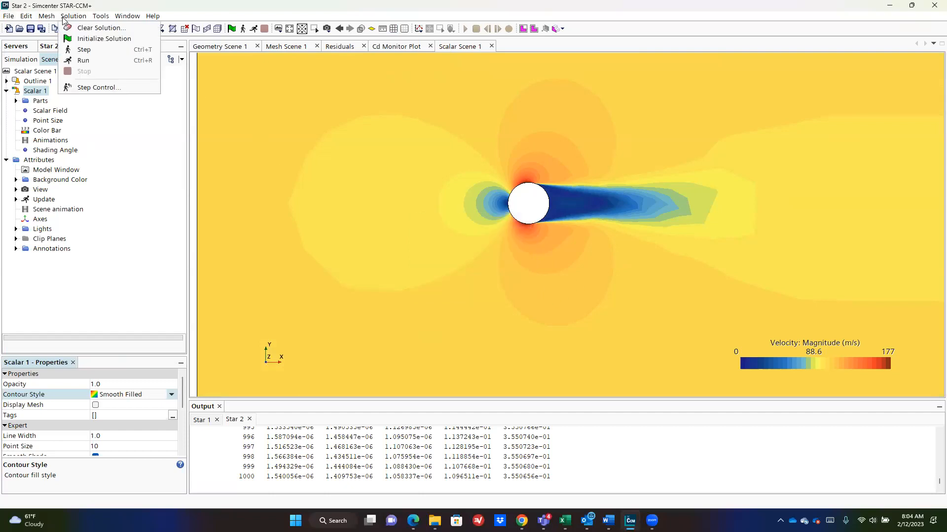
left_click(72, 27)
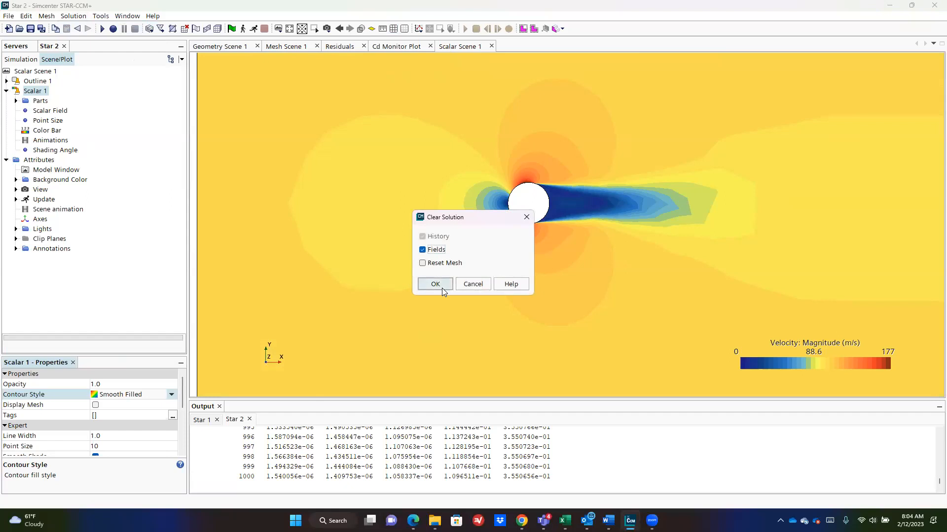
left_click(436, 284)
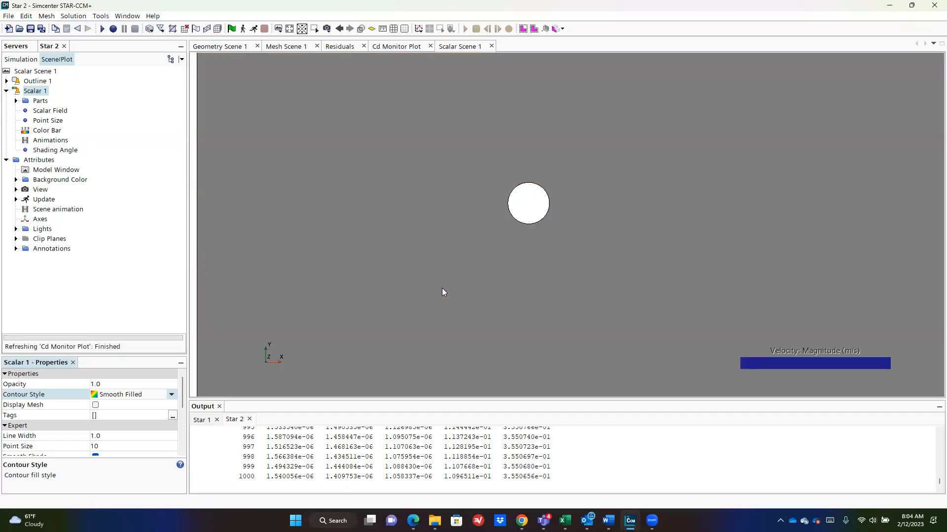
Step: Rerun the simulation from scratch and return to the Simulation tree
left_click(393, 30)
left_click(394, 29)
left_click(256, 30)
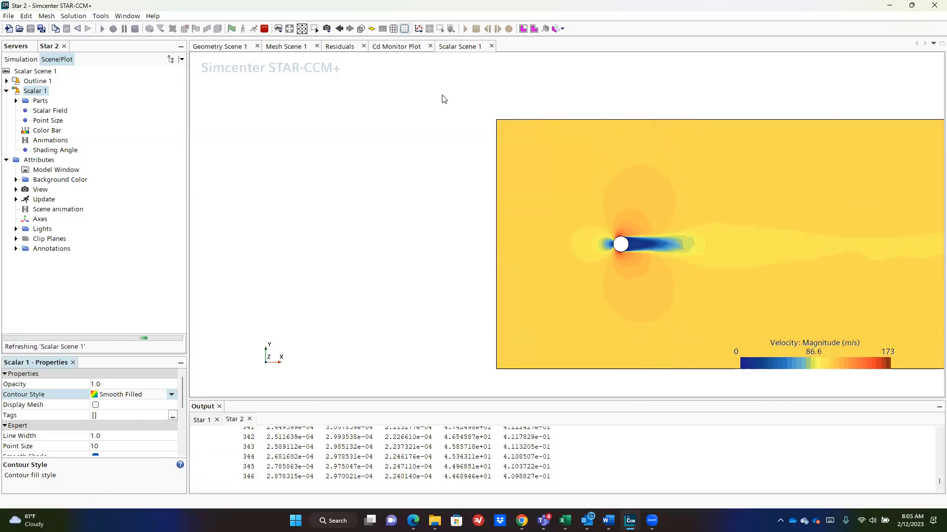
left_click(29, 60)
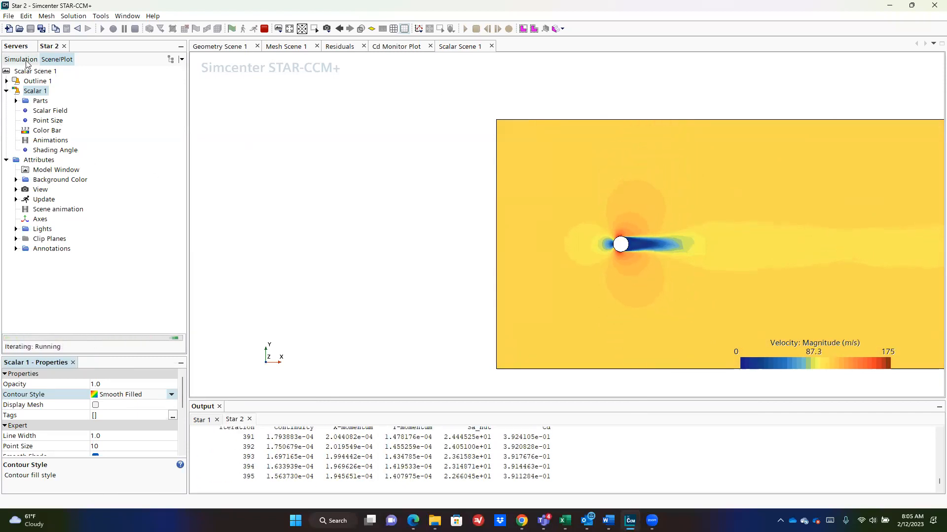
scroll(62, 314, "down", 1)
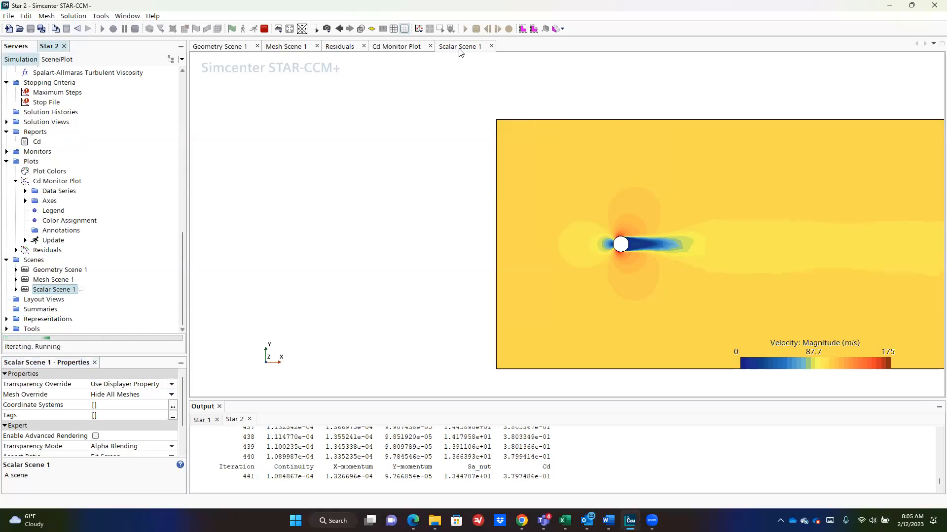
Step: Review the Cd monitor, geometry and residuals plots, then zoom the velocity scene to the whole domain
left_click(402, 46)
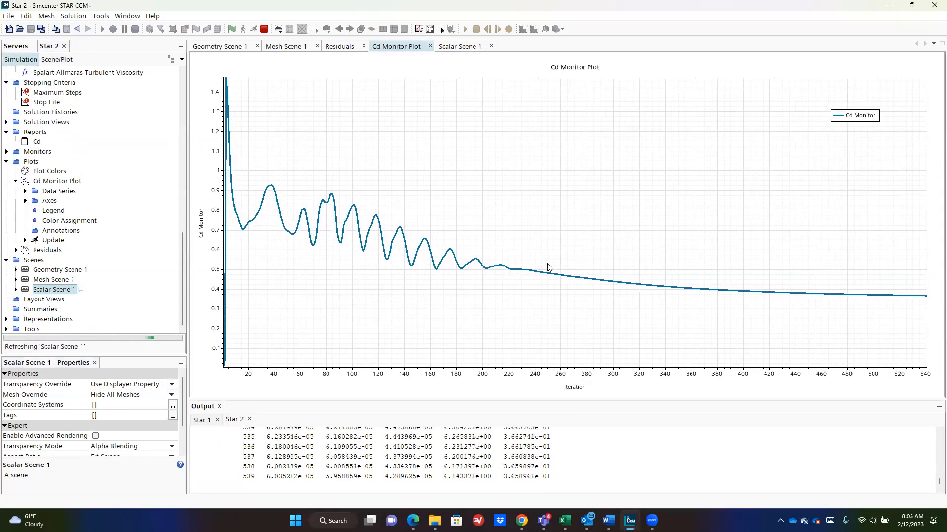
mouse_move(925, 302)
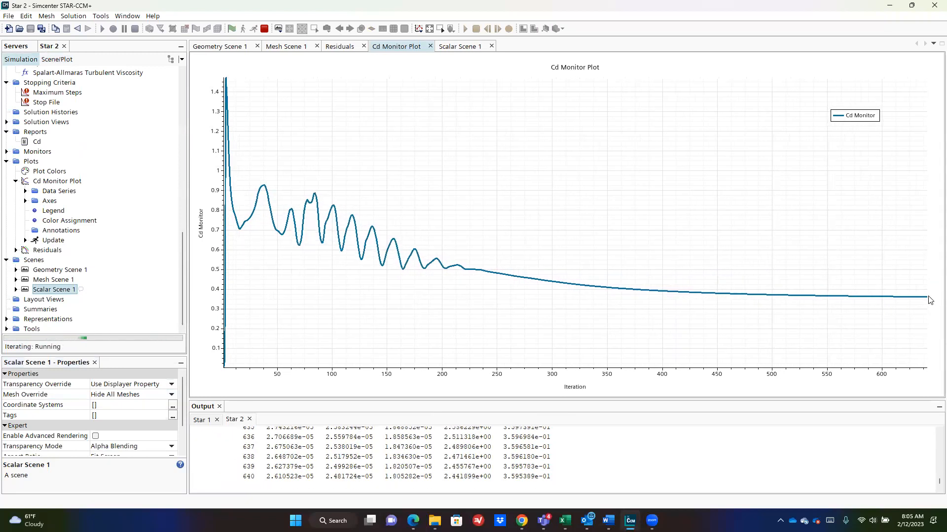
left_click(240, 47)
left_click(339, 47)
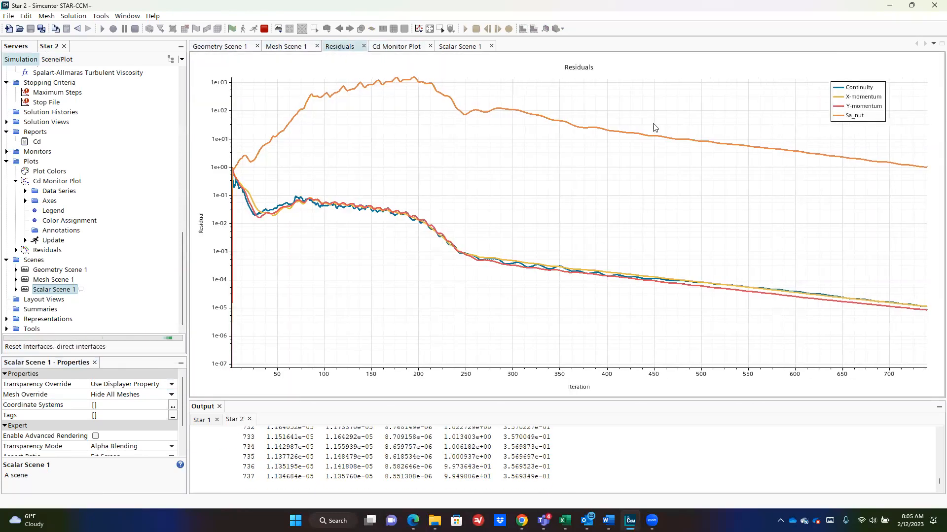
left_click(460, 47)
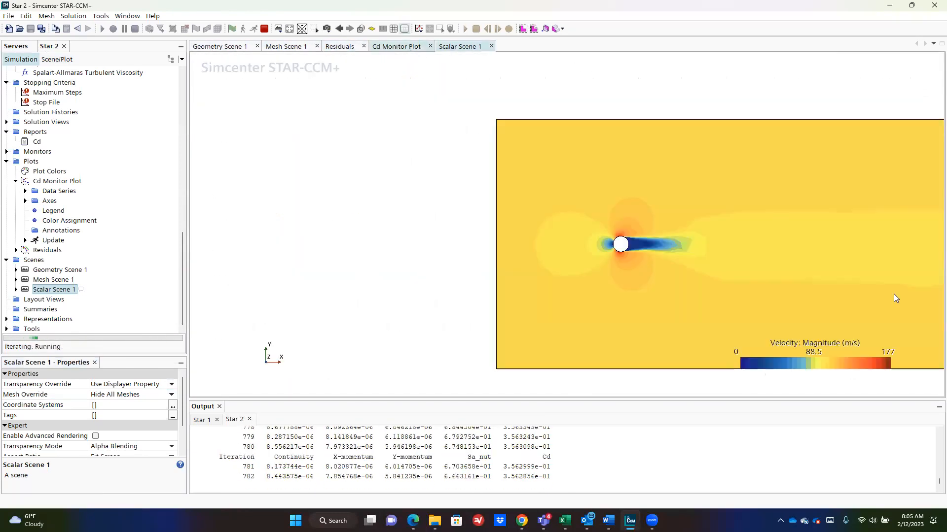
scroll(592, 239, "up", 5)
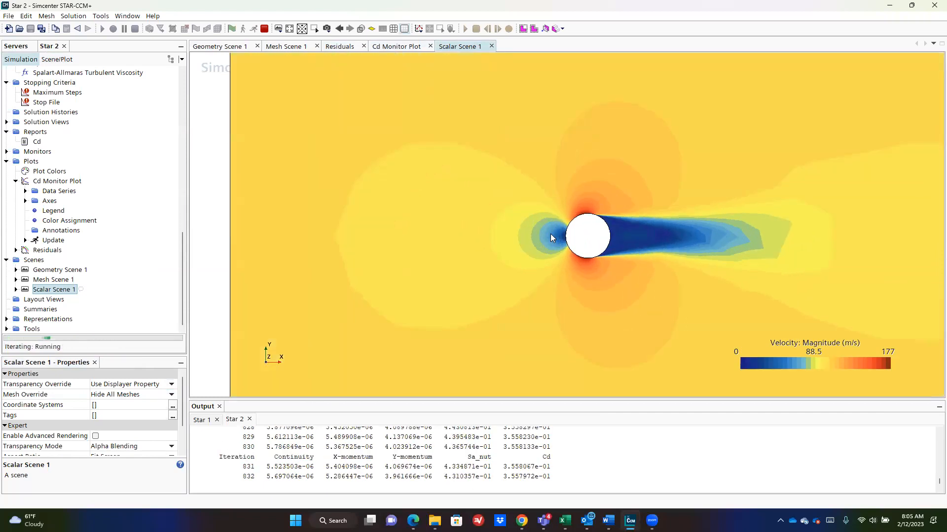
scroll(551, 238, "up", 3)
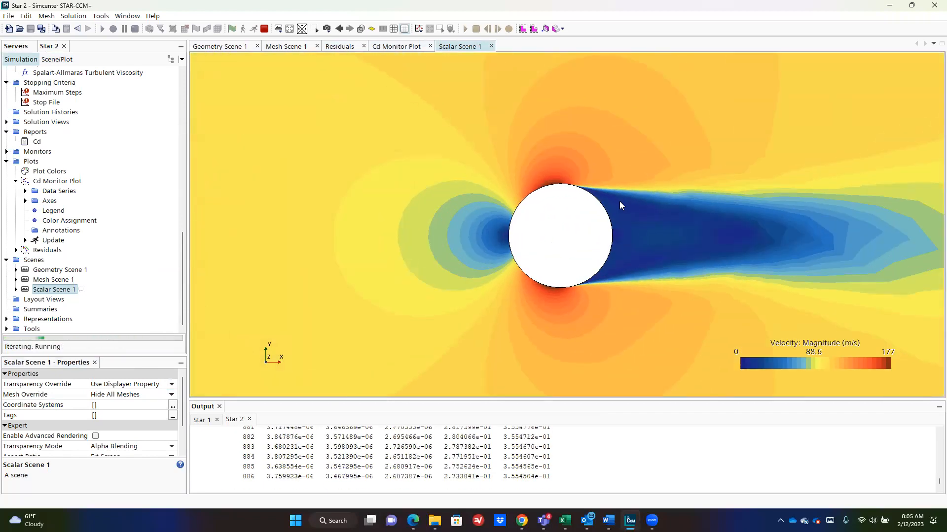
scroll(618, 204, "down", 3)
scroll(623, 206, "down", 4)
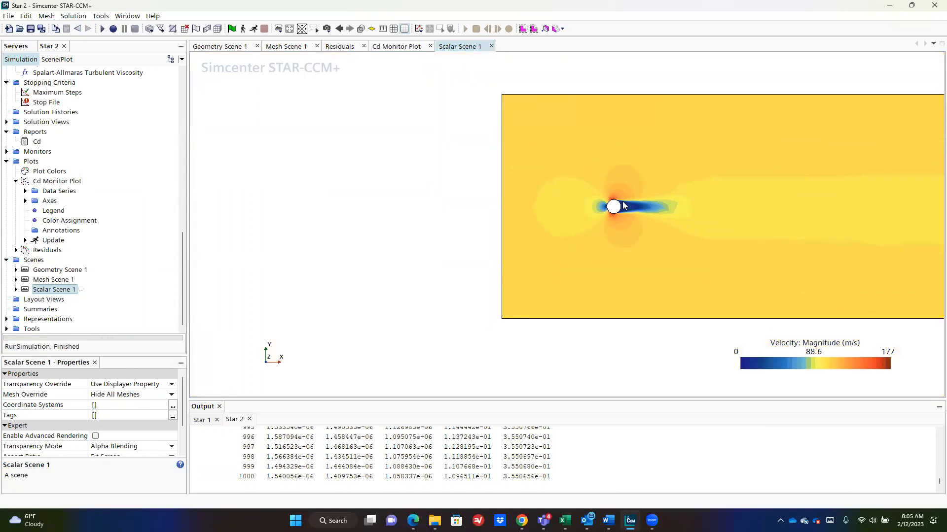
Step: Centre the flow domain in the scene and paste a copy of it into Word
middle_click_drag(430, 180, 272, 199)
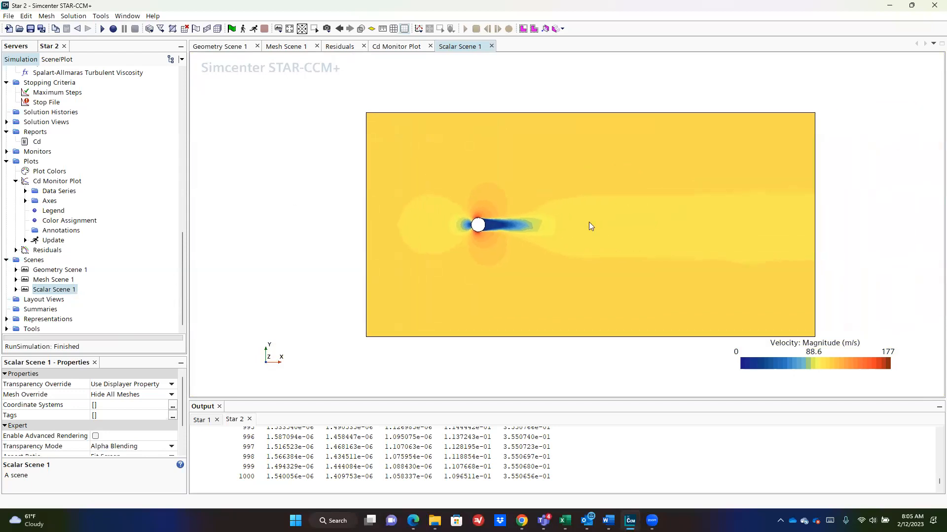
key("super")
left_click(144, 53)
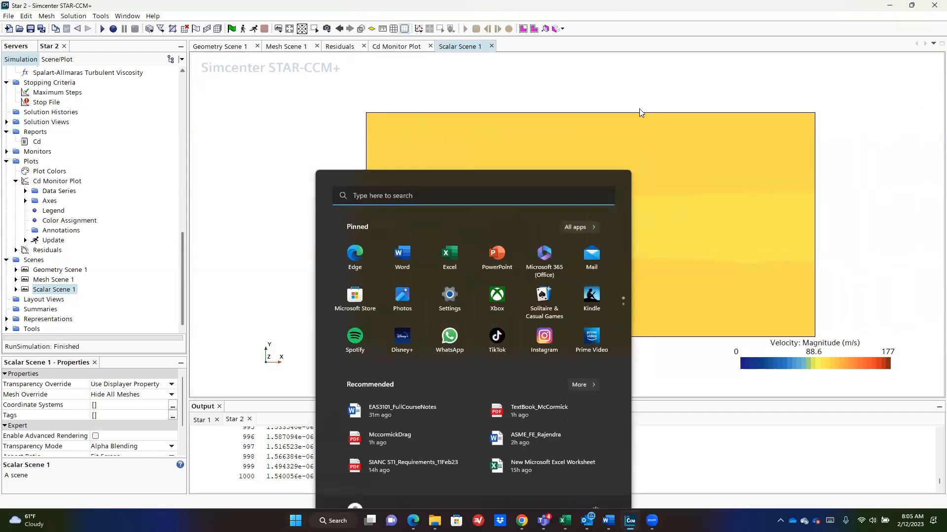
scroll(720, 174, "up", 3)
scroll(720, 173, "down", 2)
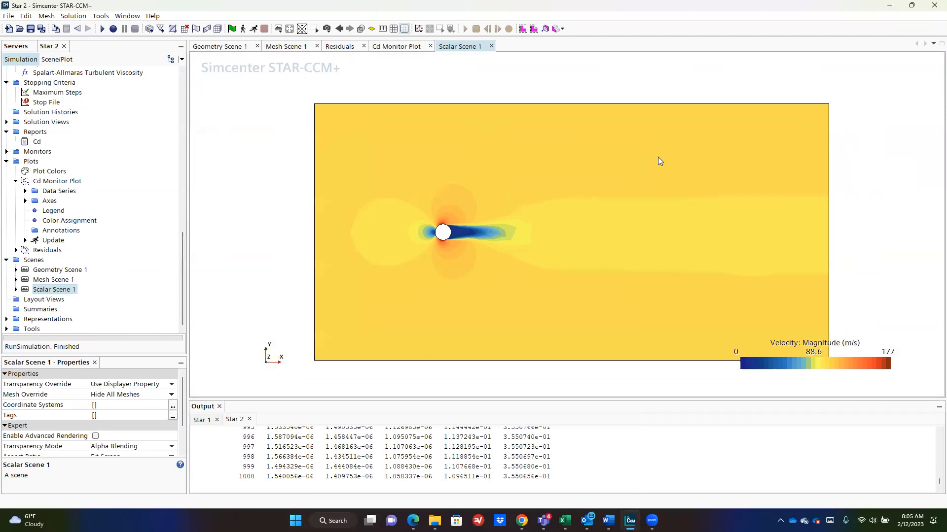
left_click(26, 16)
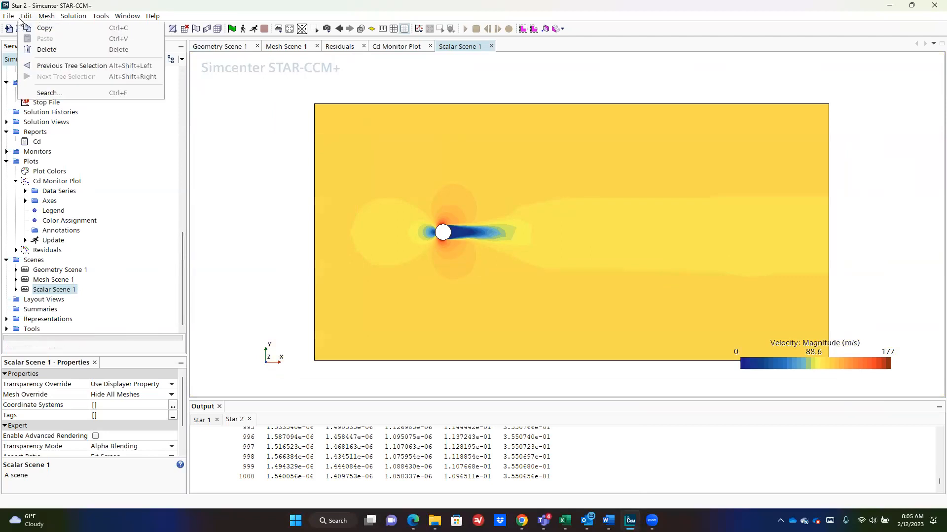
left_click(49, 28)
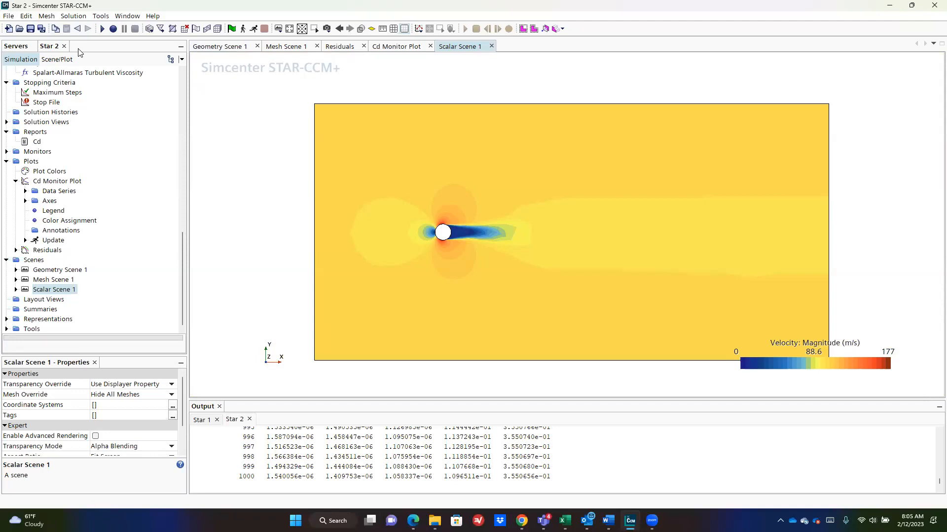
key("alt+Tab")
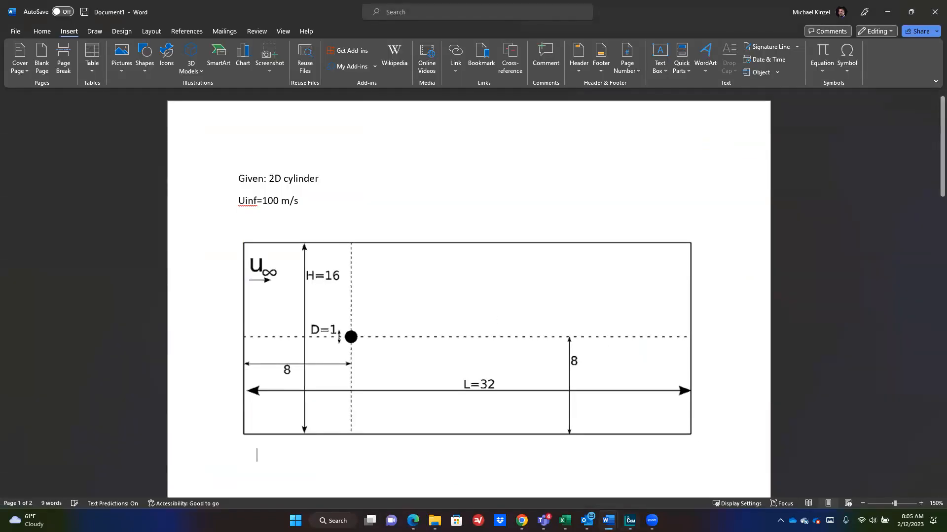
key("ctrl+v")
key("alt+Tab")
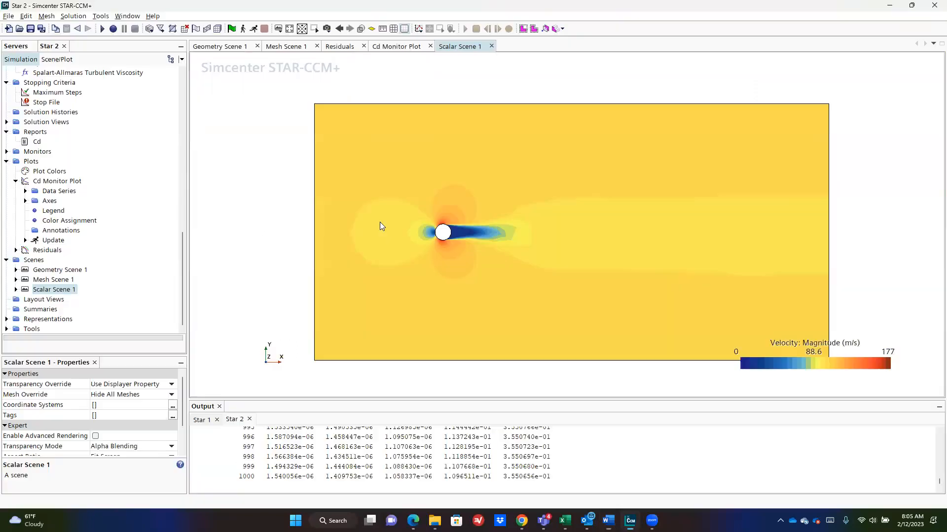
Step: Paste a hardcopy image of the velocity scene into Word below the domain diagram
right_click(400, 80)
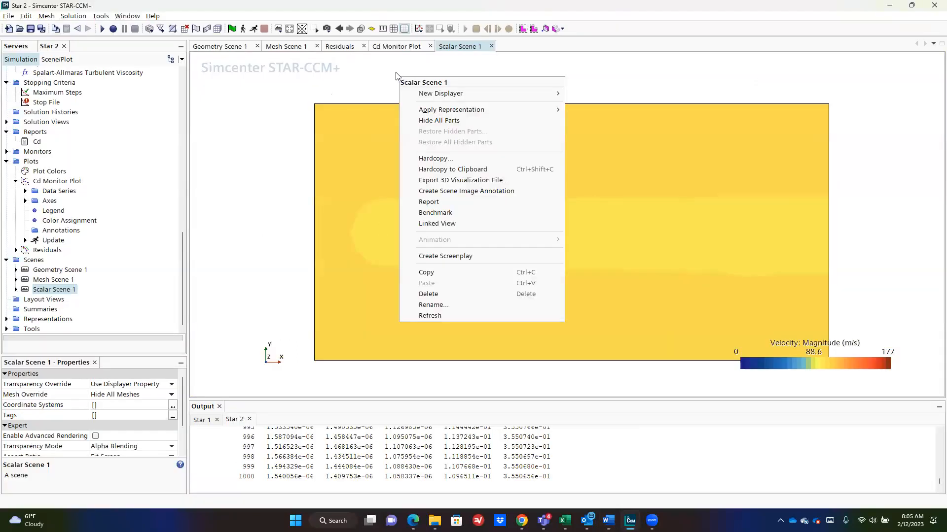
right_click(244, 122)
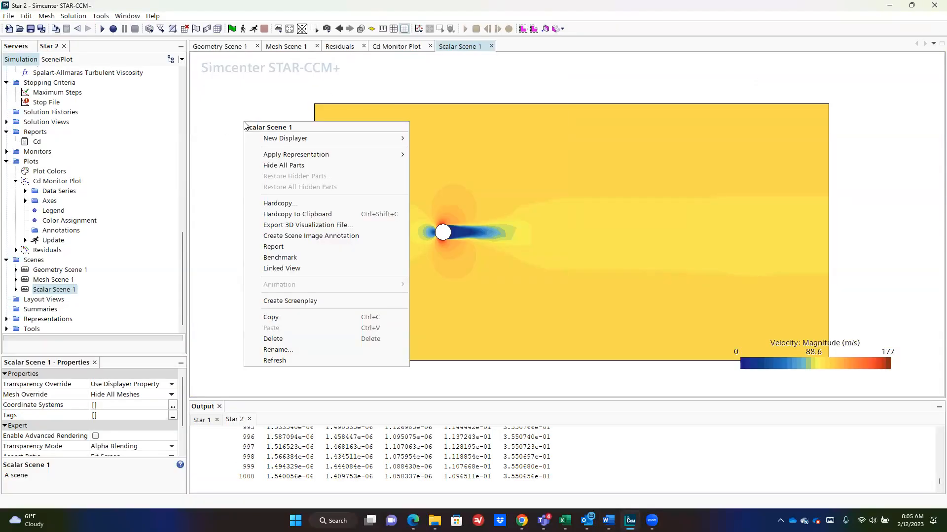
left_click(297, 215)
key("alt+Tab")
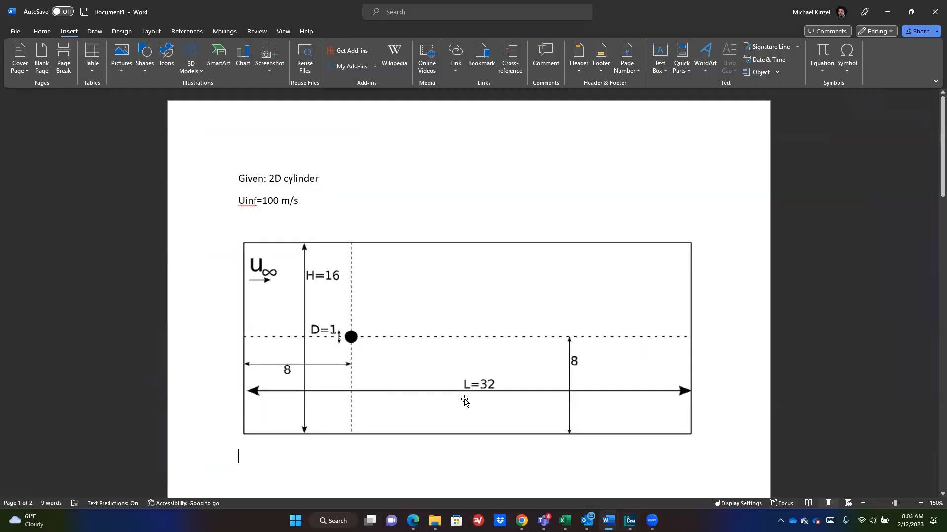
key("ctrl+v")
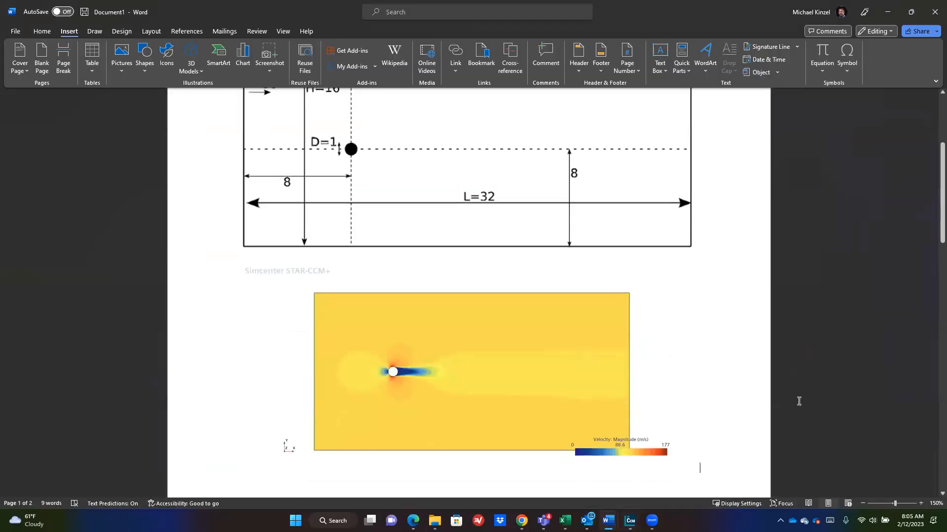
key("alt+Tab")
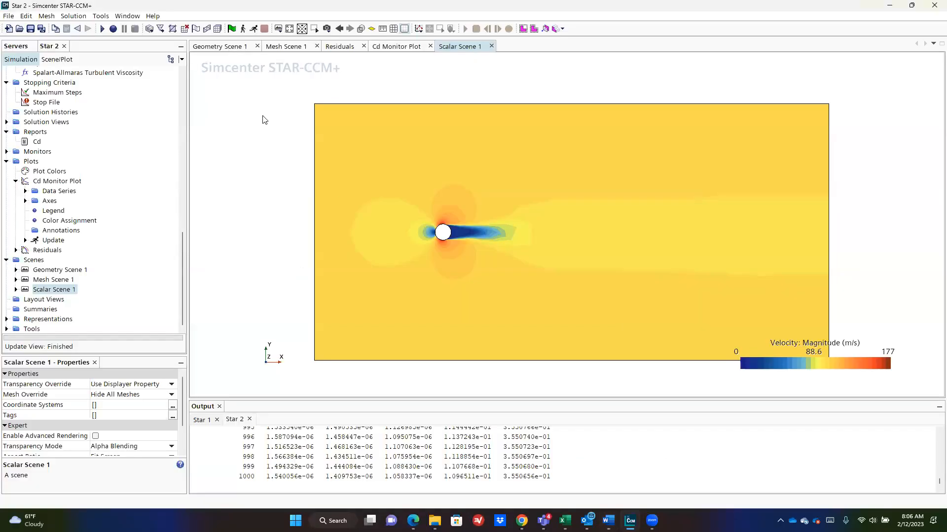
Step: Open the Cd Monitor Plot's settings and browse its bottom and left axis options
left_click(394, 47)
right_click(226, 70)
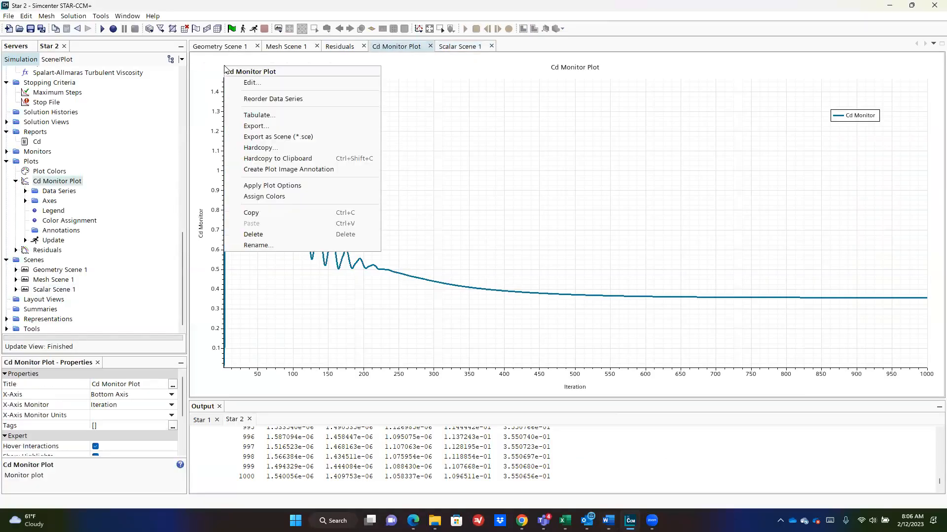
left_click(288, 96)
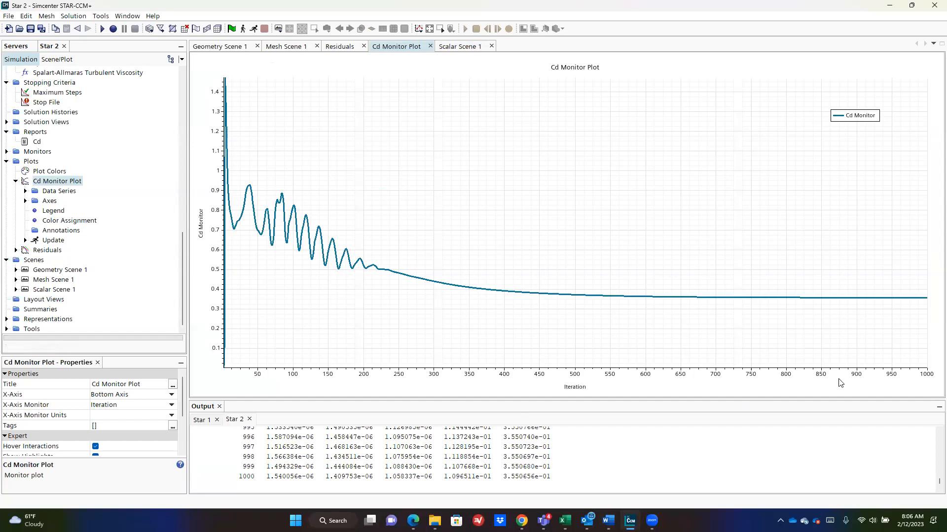
left_click(58, 60)
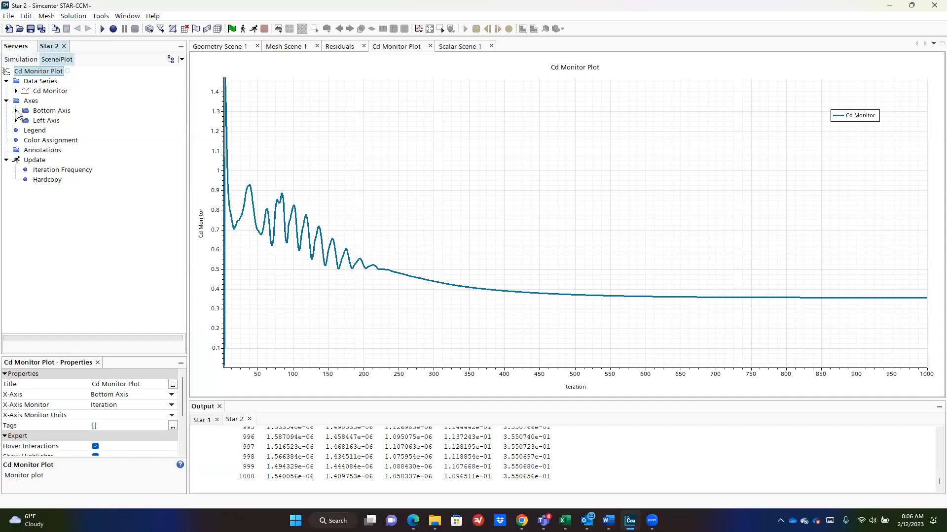
left_click(16, 112)
left_click(38, 122)
left_click(54, 131)
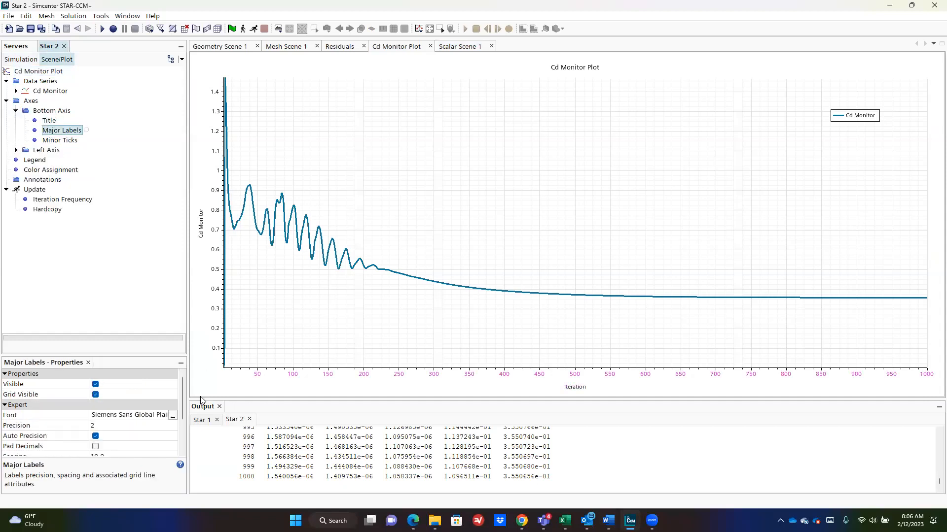
scroll(156, 436, "down", 3)
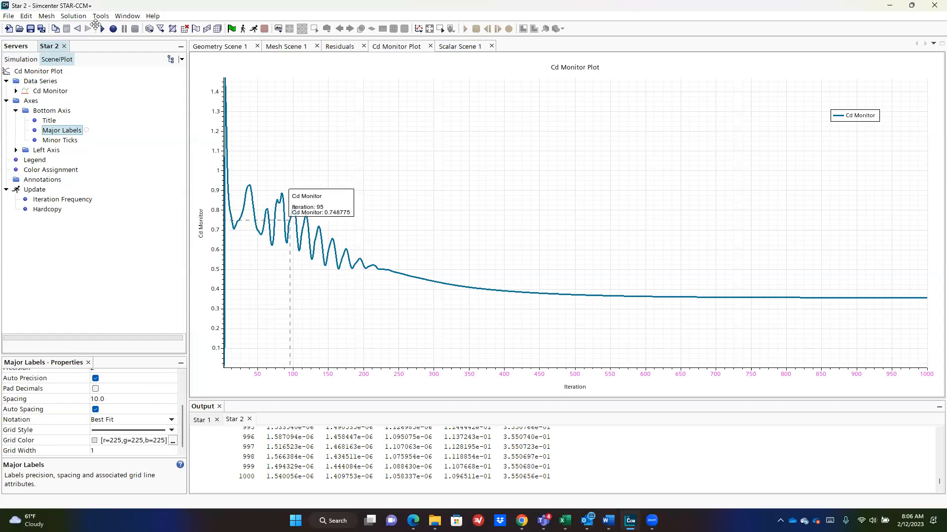
left_click(58, 140)
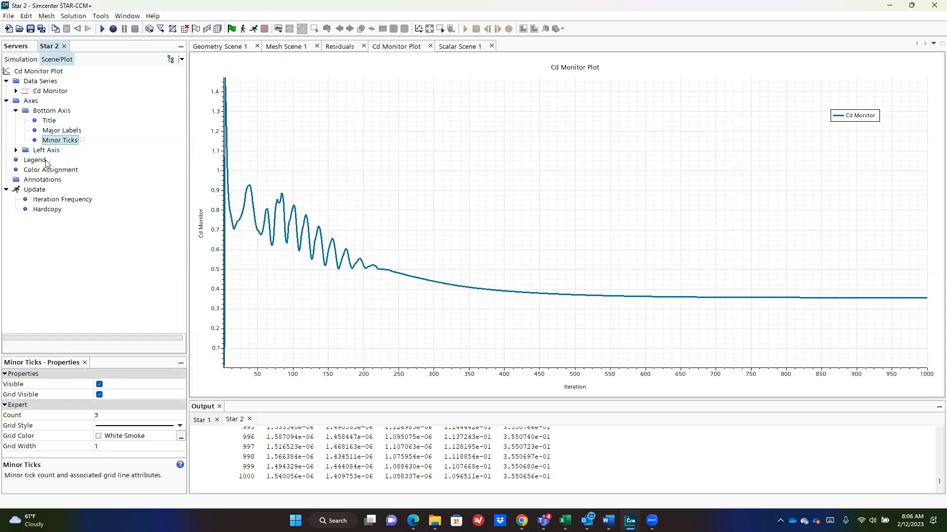
left_click(40, 150)
left_click(55, 111)
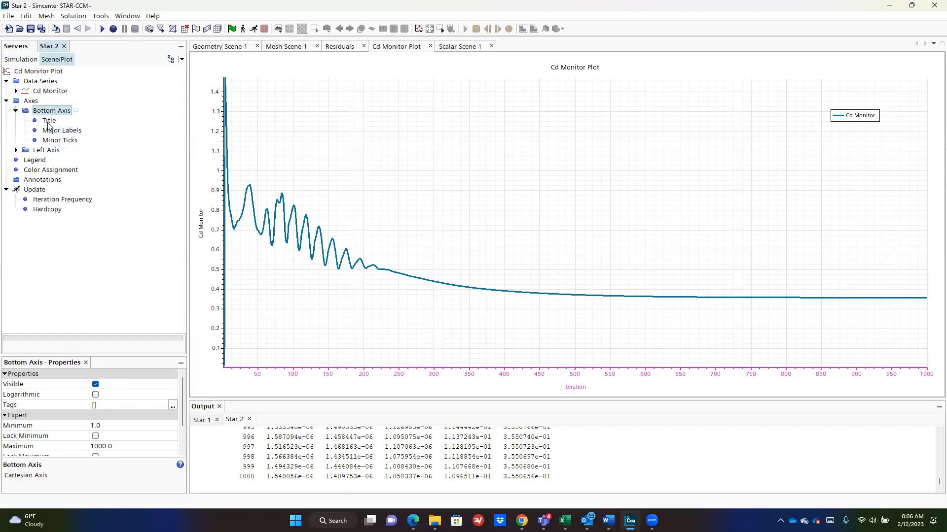
left_click(48, 121)
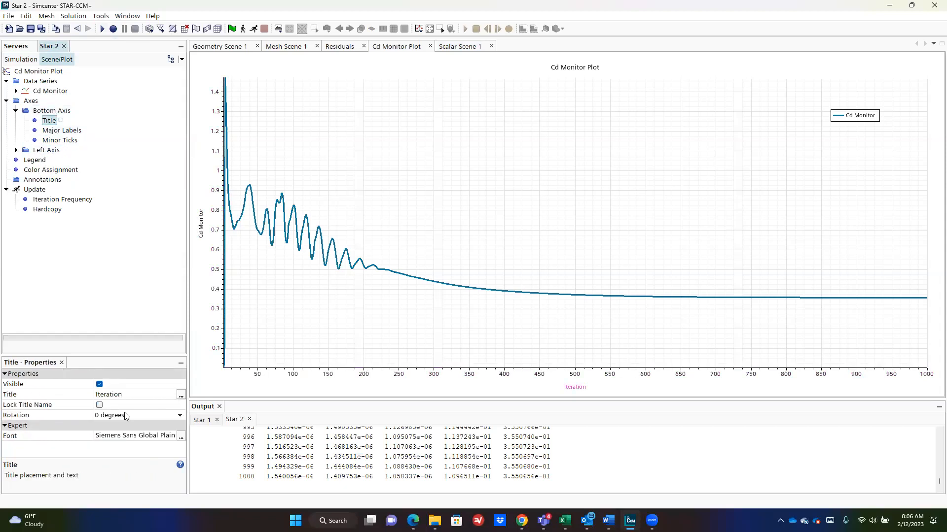
Step: Enlarge the Iteration and Cd Monitor axis title fonts to size 36
left_click(181, 436)
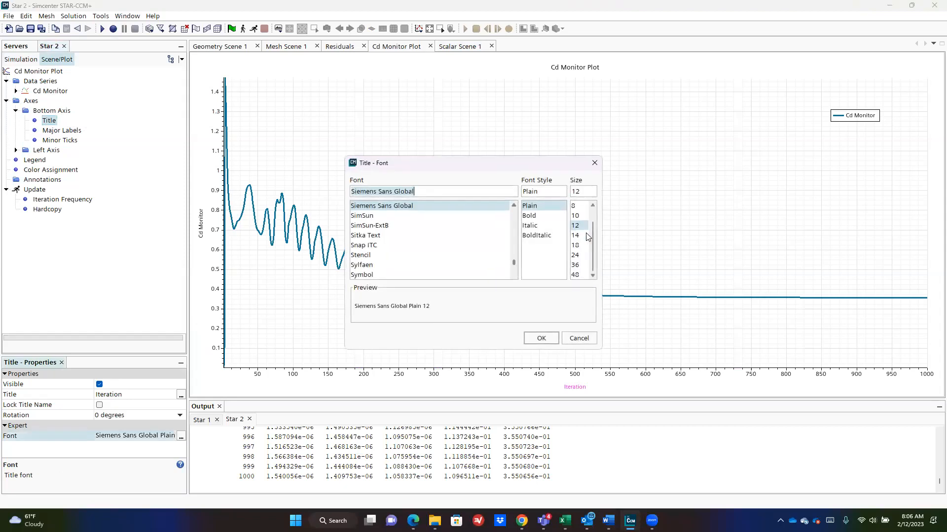
left_click(575, 265)
left_click(541, 339)
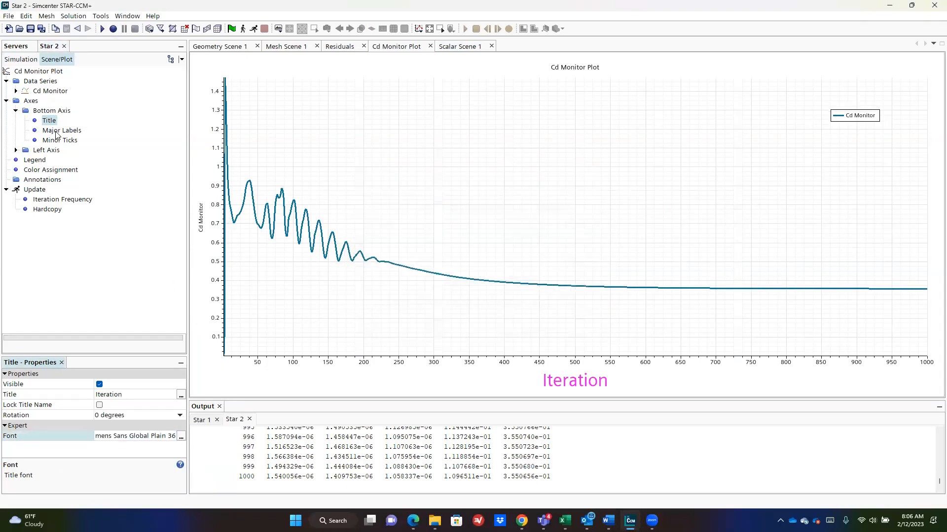
left_click(16, 151)
left_click(49, 160)
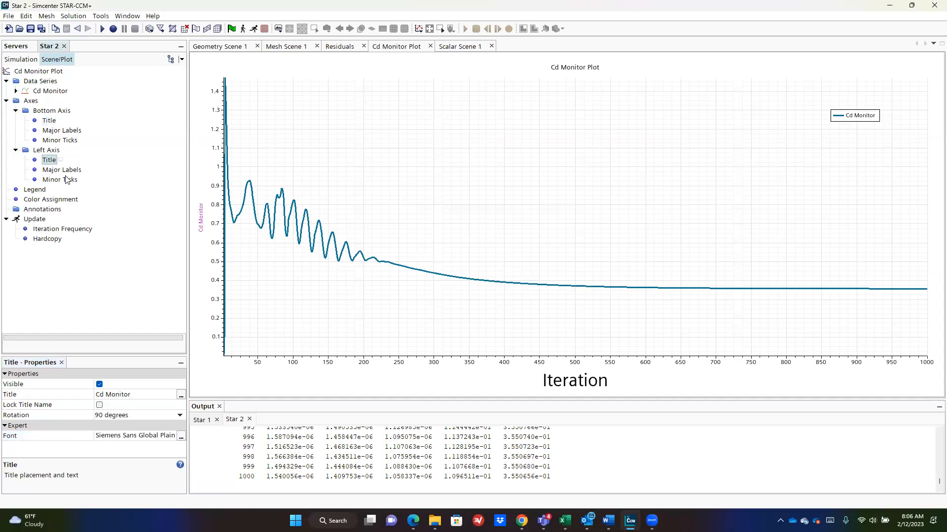
left_click(181, 436)
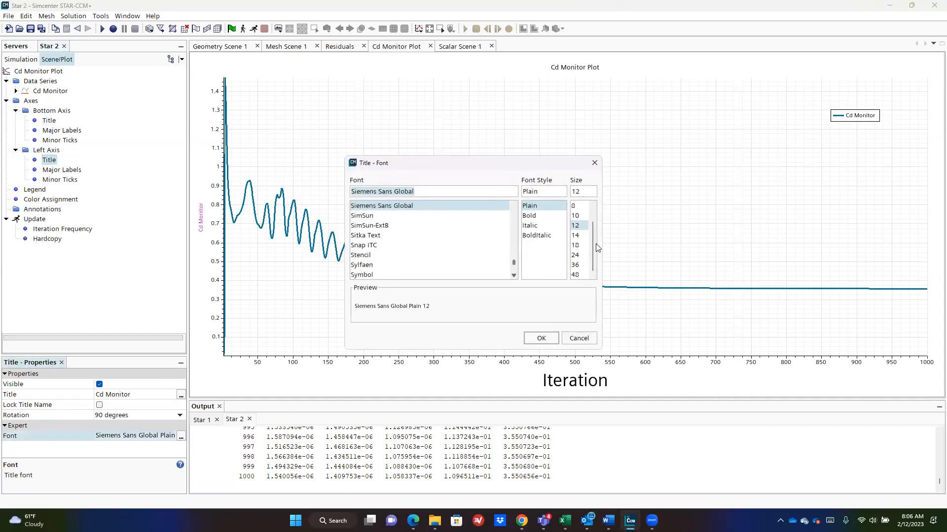
left_click(575, 264)
left_click(535, 338)
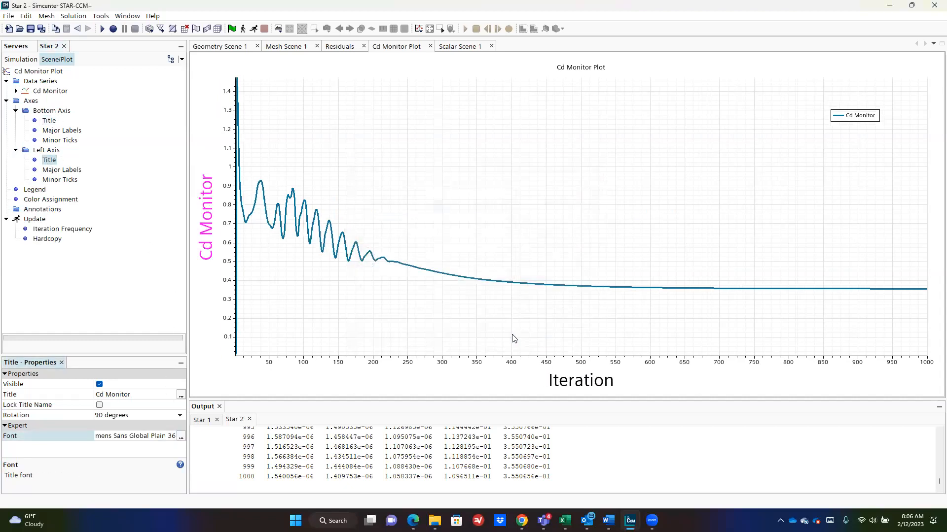
Step: Set the left and bottom axis major label fonts to size 24
left_click(63, 171)
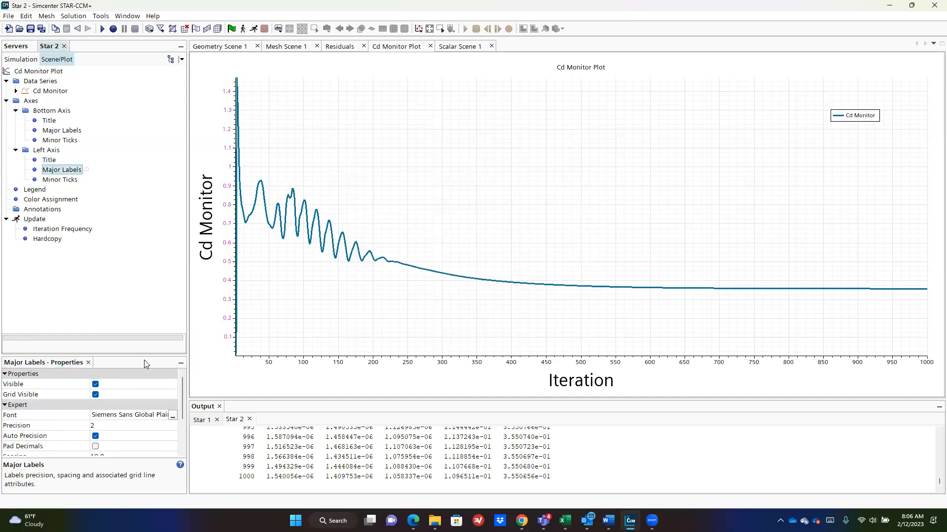
left_click(172, 416)
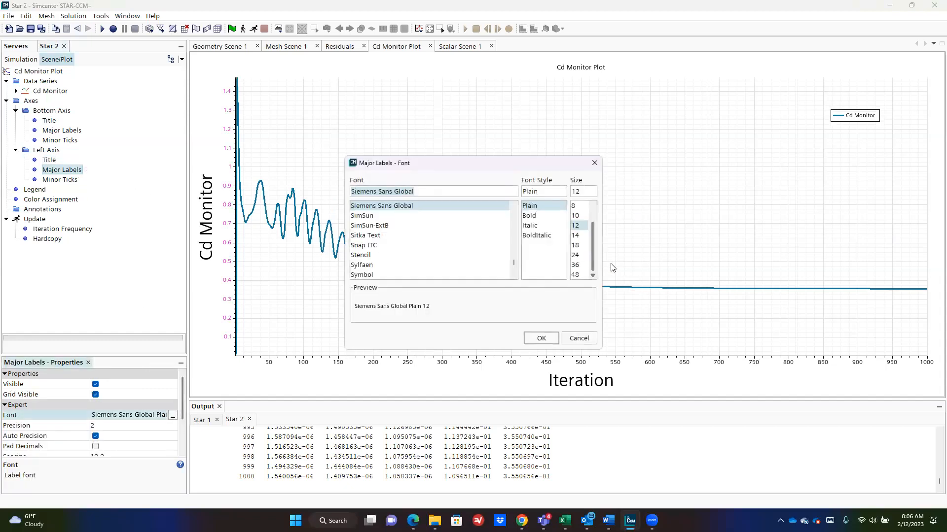
left_click(576, 245)
left_click(576, 255)
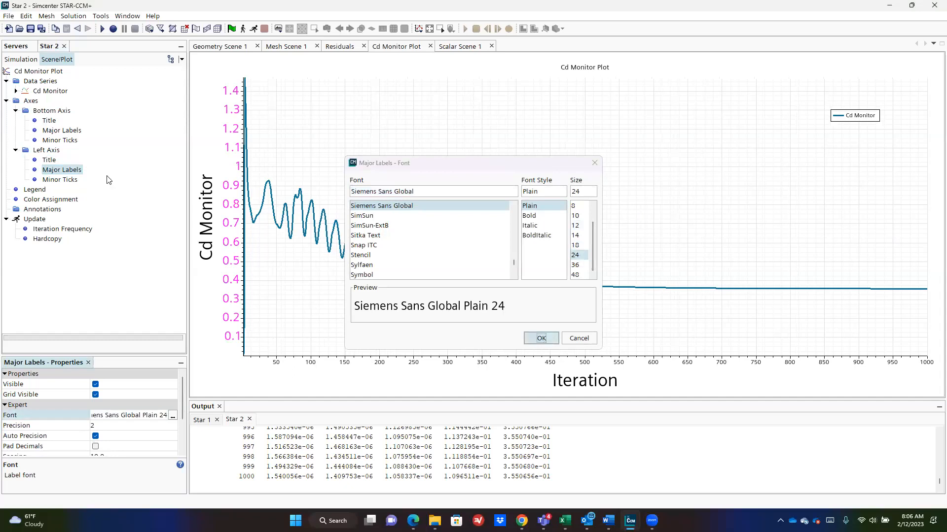
key("Return")
left_click(62, 131)
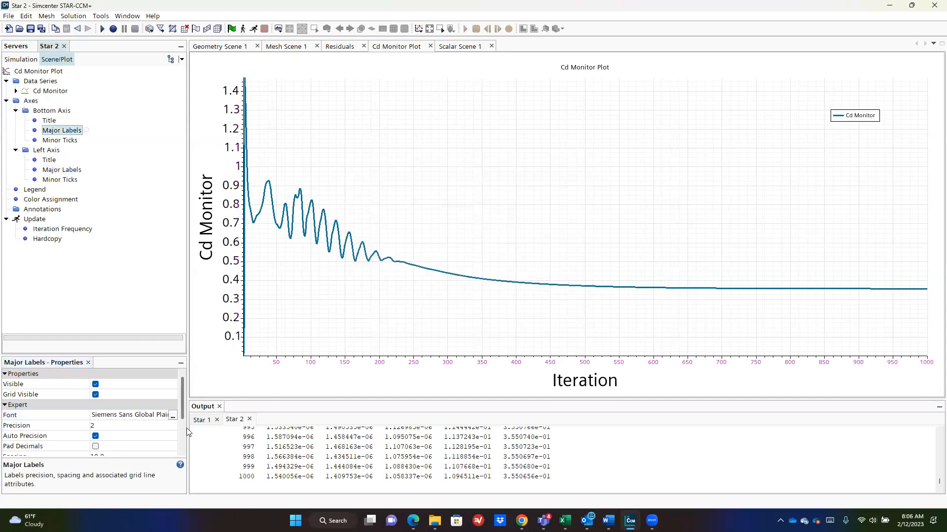
left_click(172, 416)
left_click(577, 256)
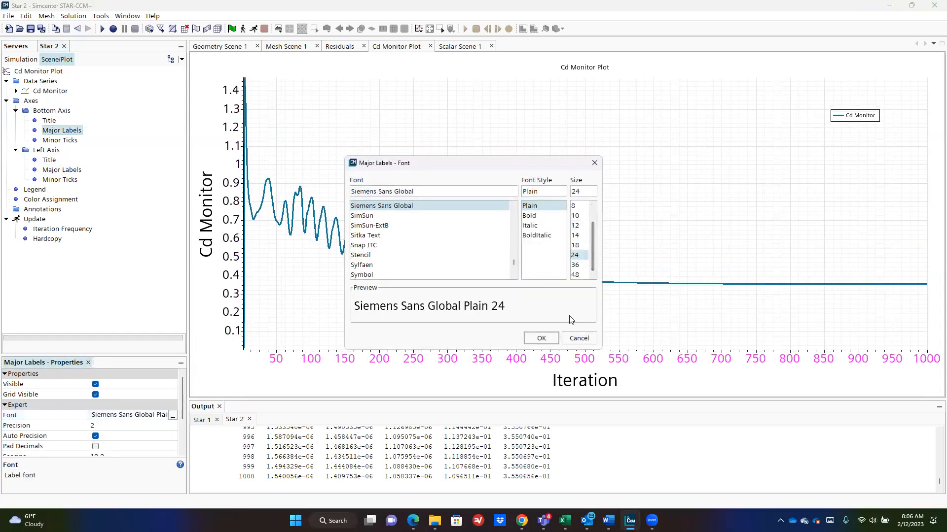
left_click(542, 338)
Step: Copy a hardcopy image of the Cd Monitor Plot to the clipboard
right_click(206, 74)
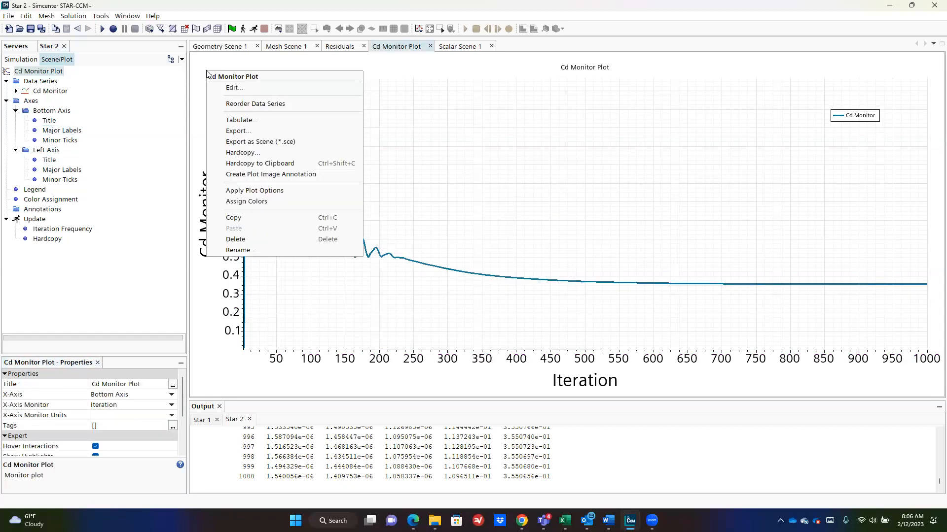
right_click(203, 64)
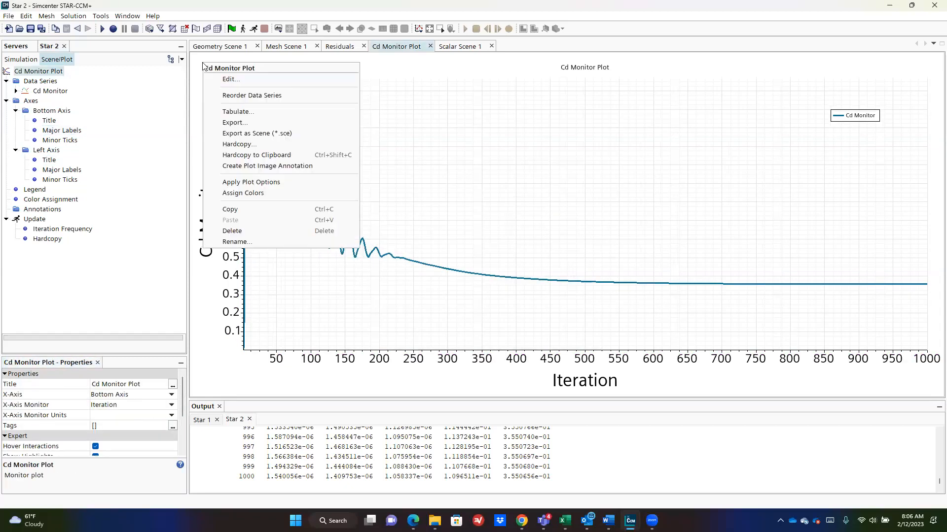
left_click(271, 155)
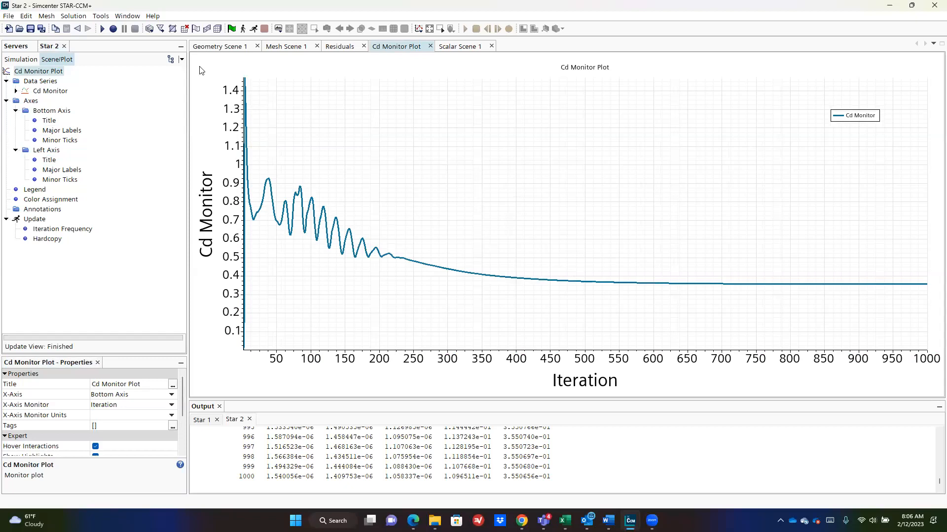
right_click(202, 70)
left_click(275, 155)
Step: Paste the Cd plot image into the Word report below the velocity contour picture
key("alt+Tab")
left_click(651, 384)
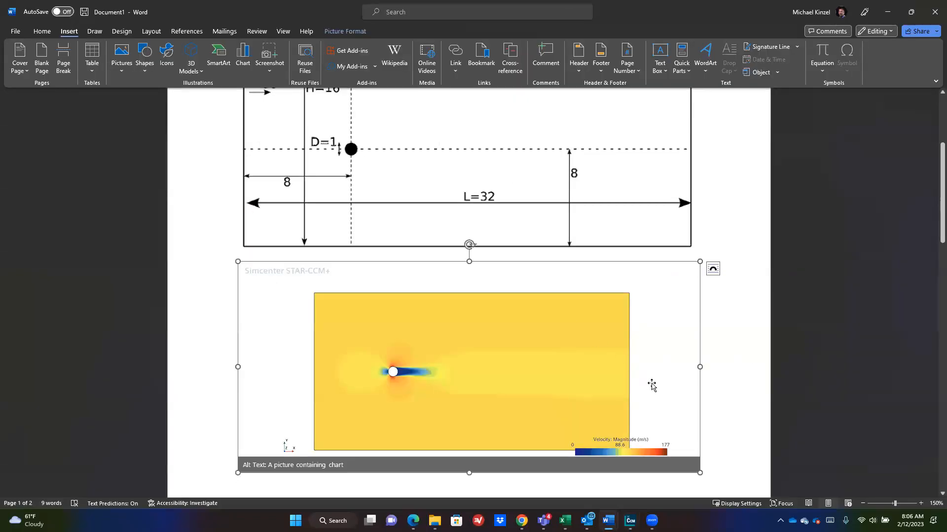
key("Left")
key("ctrl+v")
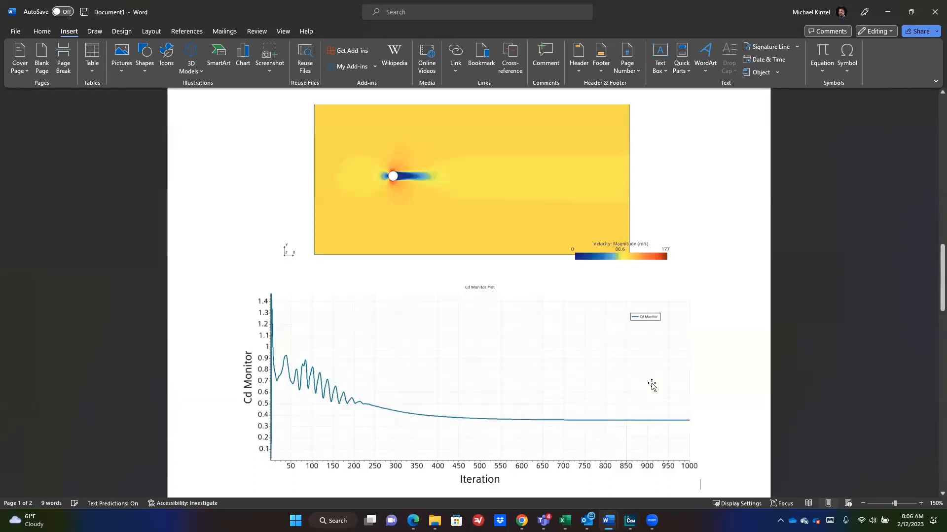
Step: Shrink the pasted Cd plot image by dragging its corner, then return to STAR-CCM+
left_click(695, 420)
left_click_drag(699, 473, 507, 386)
scroll(644, 359, "down", 3)
left_click(437, 245)
scroll(416, 205, "up", 4)
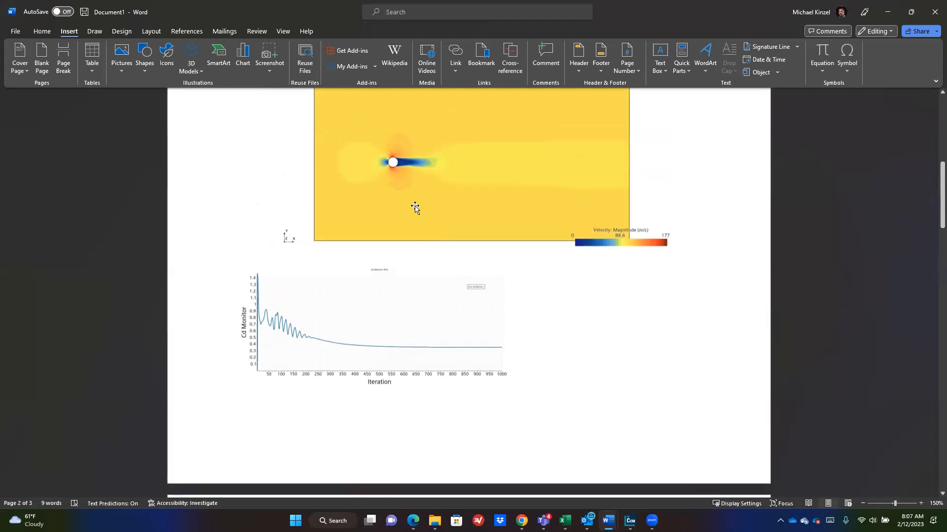
scroll(542, 257, "up", 5)
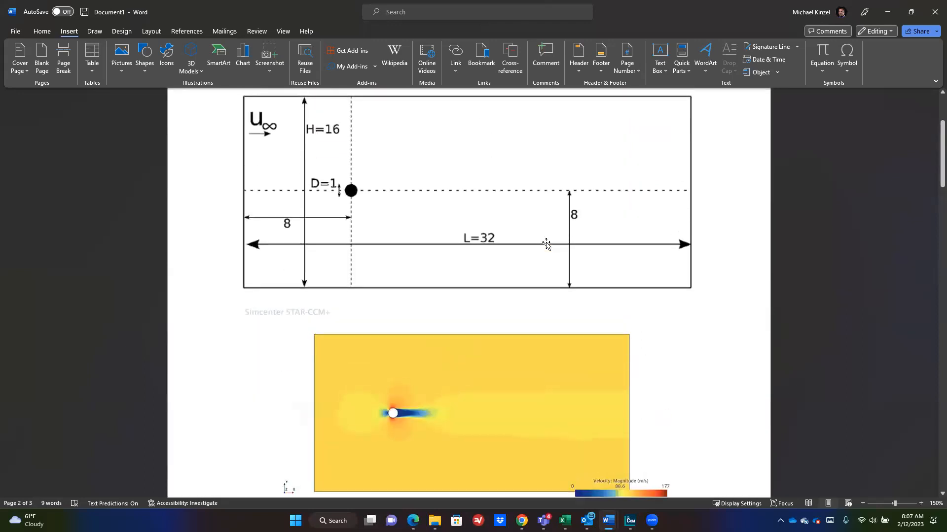
key("alt+Tab")
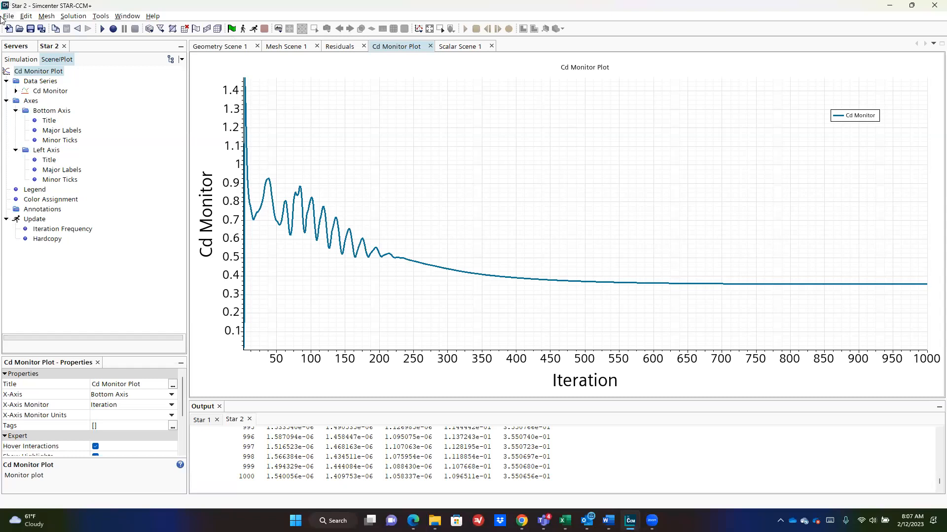
Step: Review the geometry, mesh and residual views, then the Block, Cylinder and Subtract part properties
left_click(236, 49)
left_click(285, 49)
left_click(343, 48)
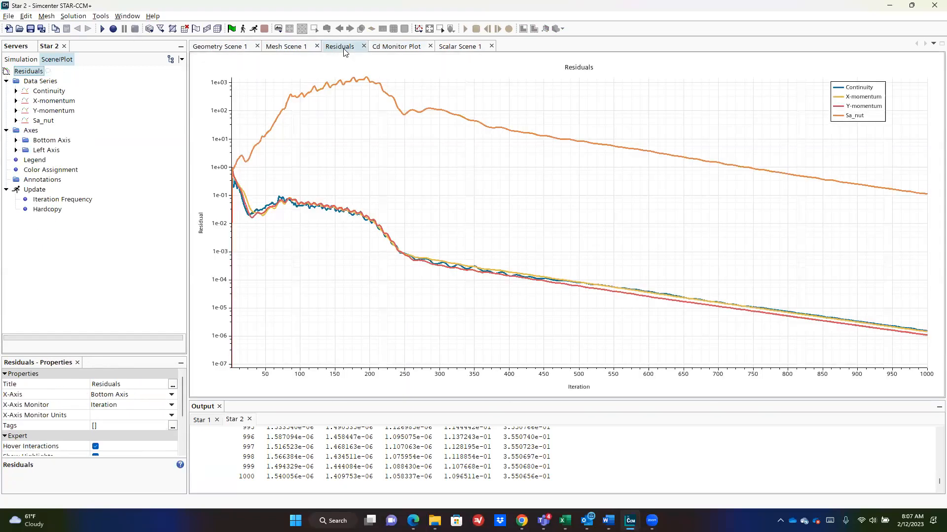
left_click(20, 59)
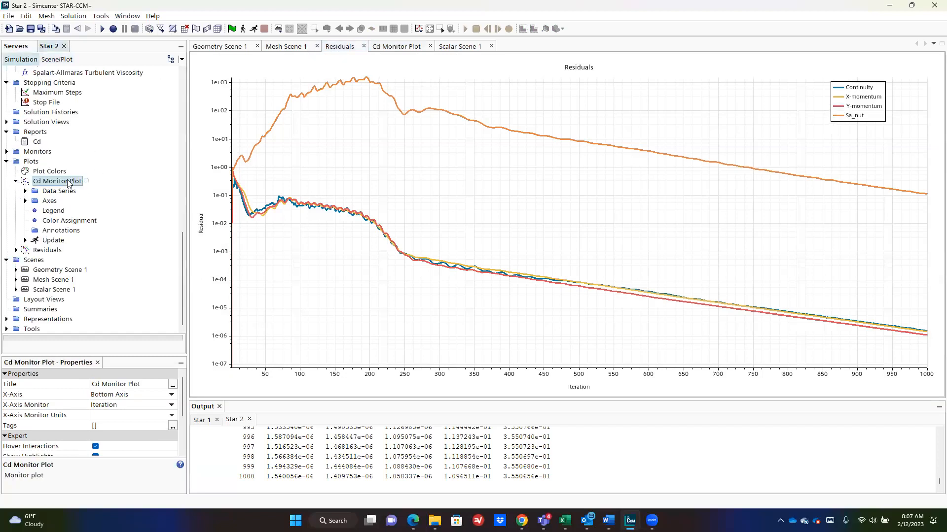
scroll(30, 148, "up", 10)
left_click(40, 101)
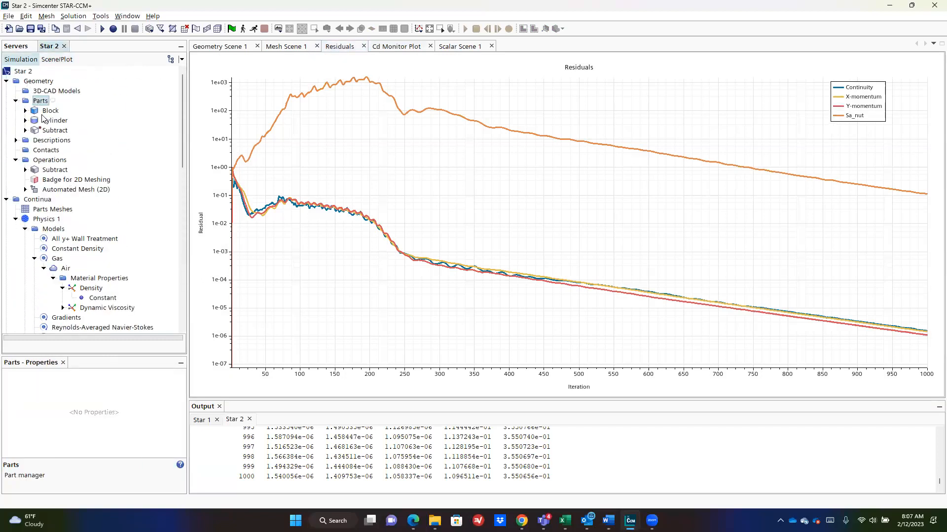
left_click(51, 111)
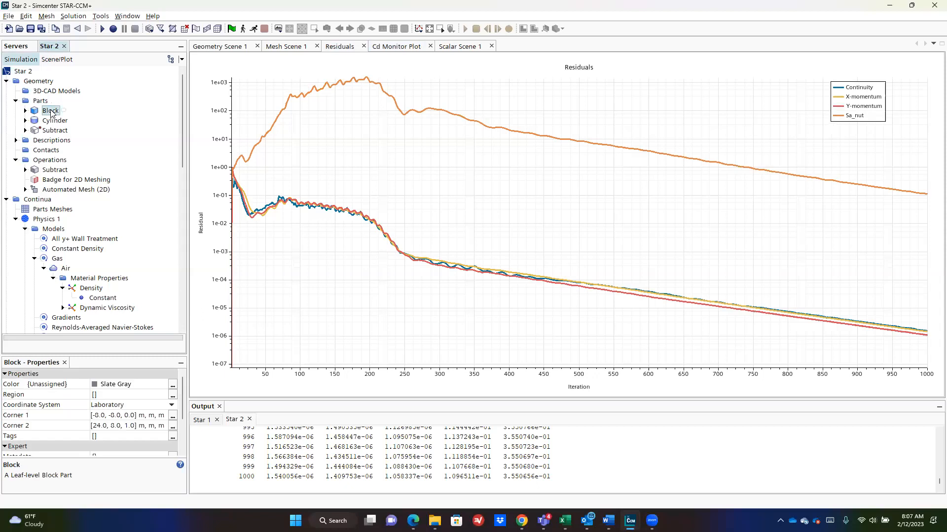
left_click(54, 122)
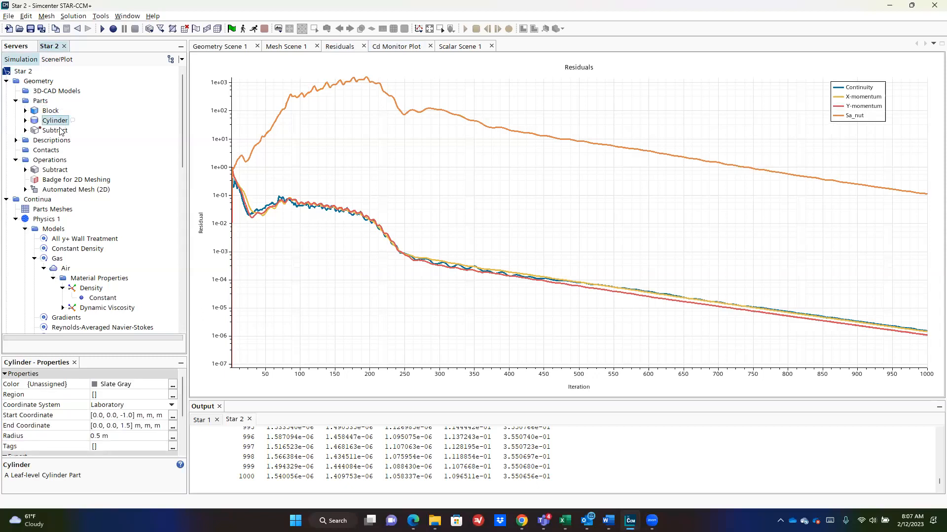
left_click(55, 130)
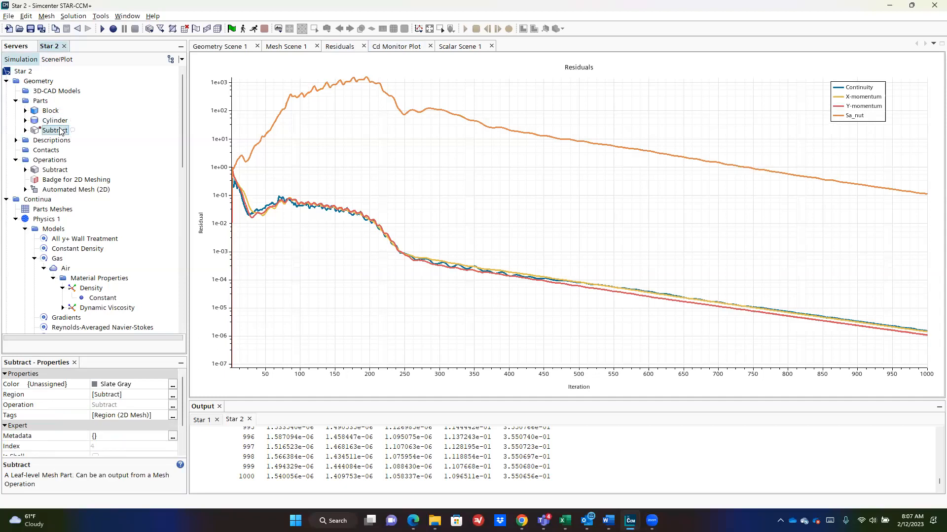
Step: Inspect the Block part's surfaces and the Badge for 2D Meshing and Automated Mesh (2D) operations
left_click(79, 181)
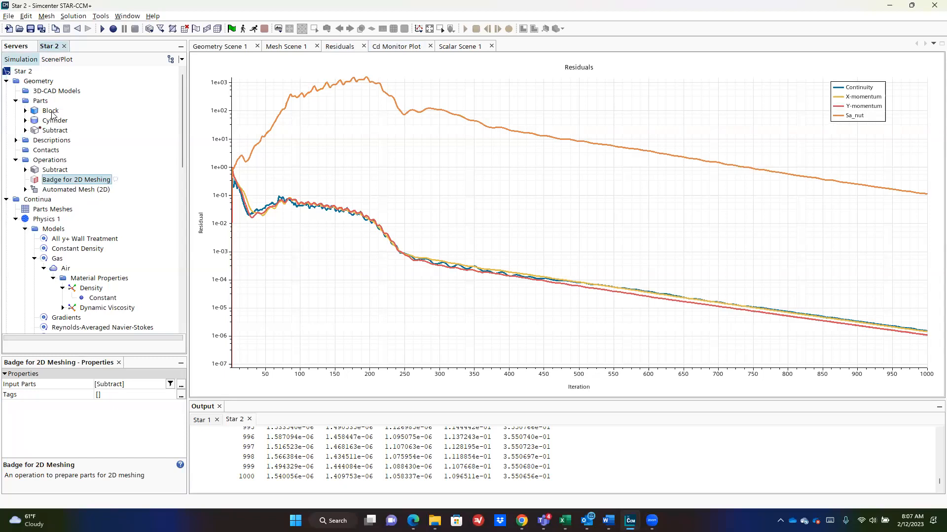
left_click(52, 112)
left_click(25, 110)
left_click(34, 120)
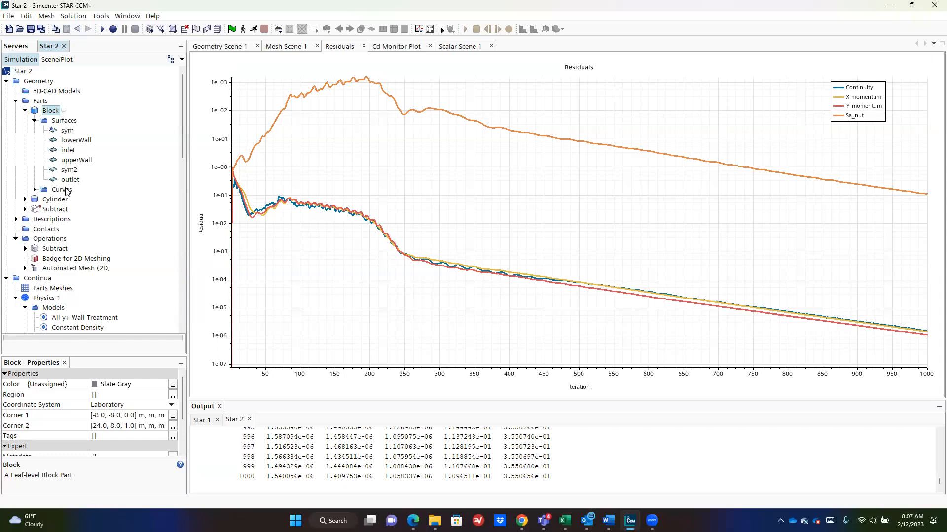
left_click(26, 111)
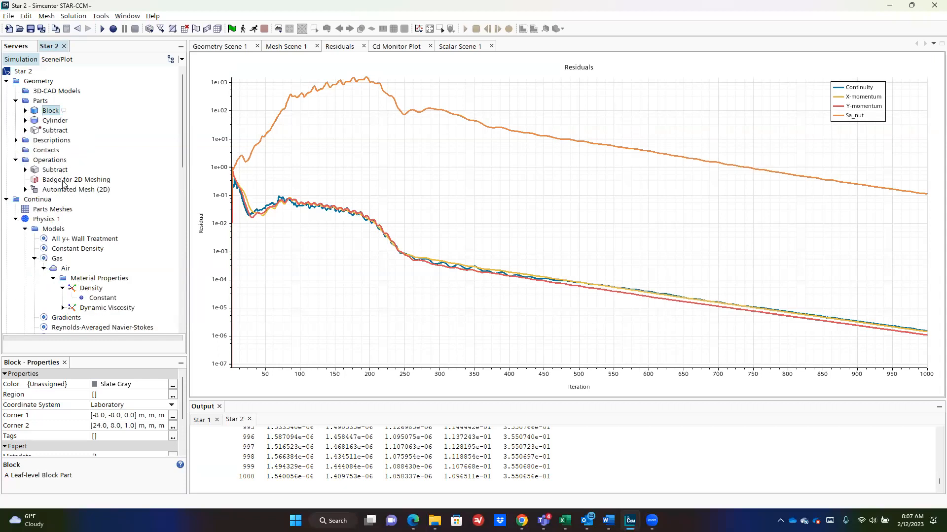
left_click(56, 131)
left_click(82, 182)
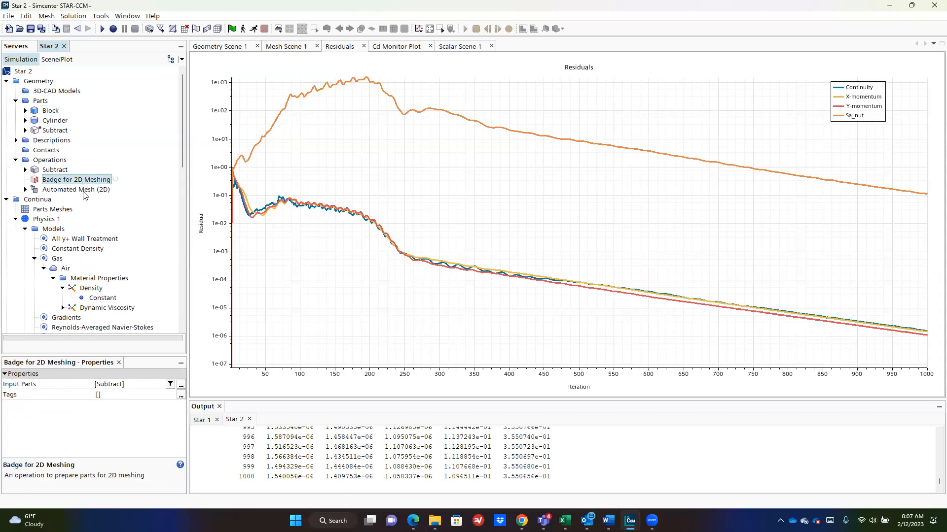
left_click(83, 190)
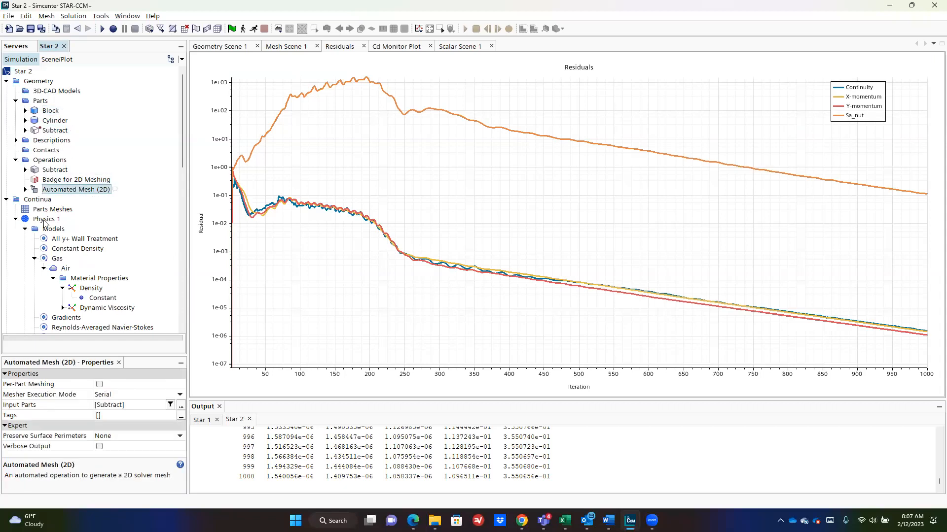
Step: Check the Physics 1 continuum and list the Subtract region's boundaries
left_click(45, 220)
left_click(63, 191)
scroll(62, 192, "down", 7)
left_click(16, 240)
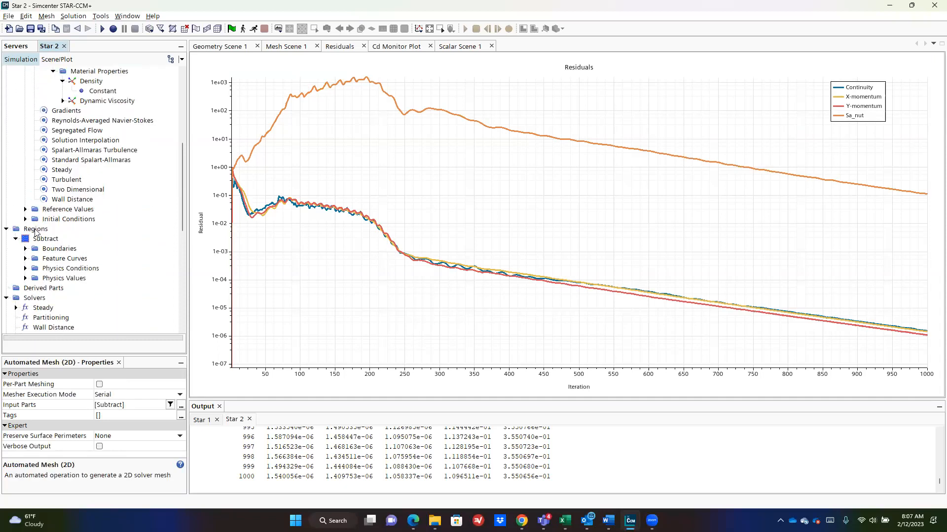
left_click(25, 249)
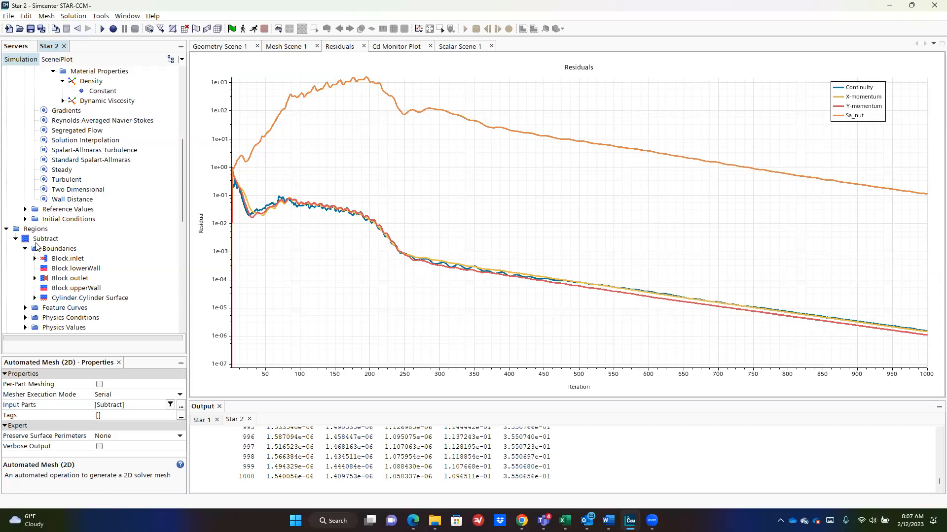
scroll(94, 217, "up", 6)
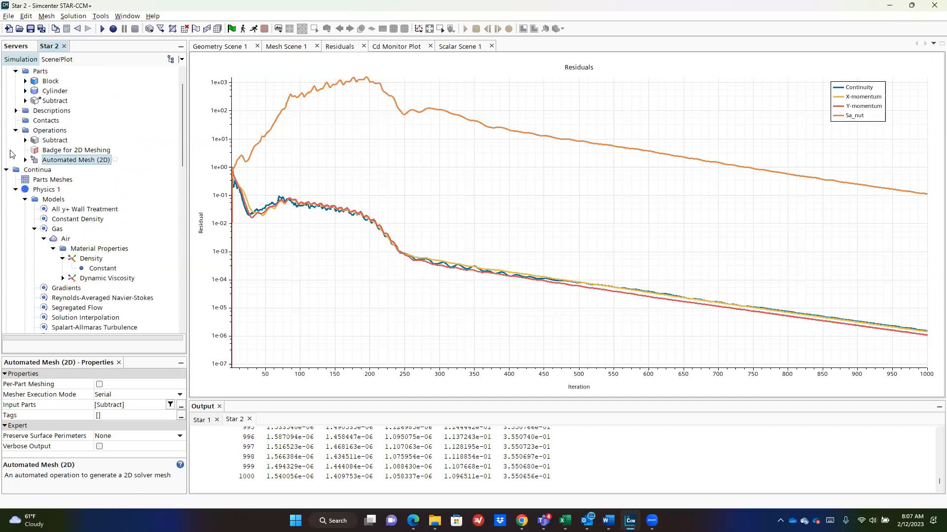
left_click(16, 190)
left_click(49, 191)
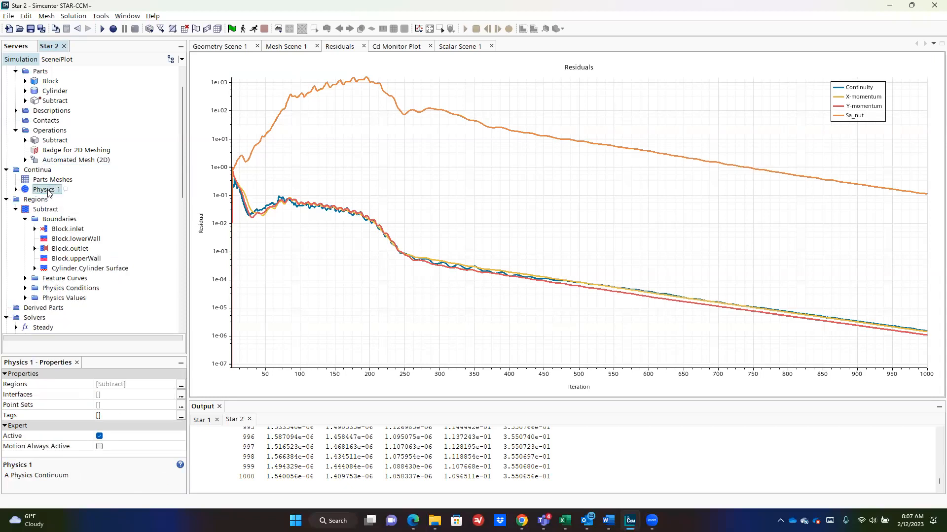
Step: Check the Cd report settings and return to the velocity magnitude contour scene
scroll(82, 213, "down", 4)
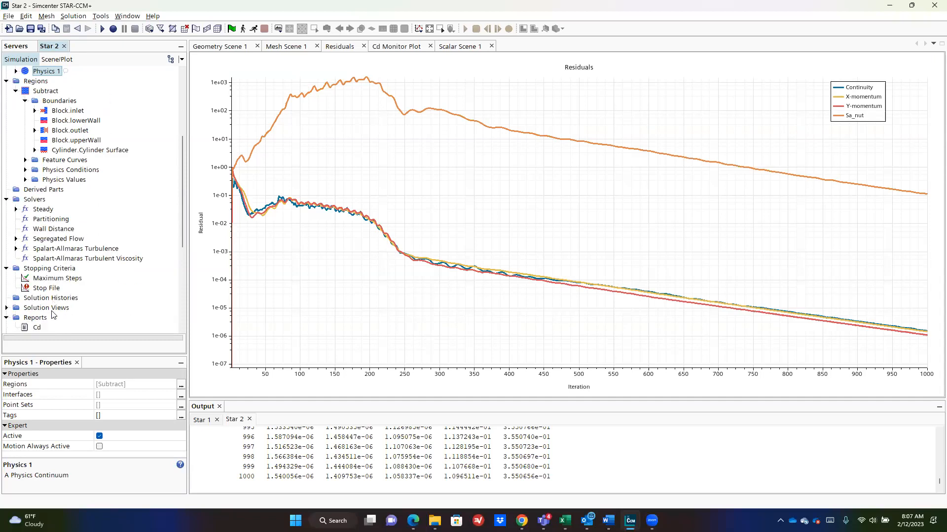
left_click(37, 328)
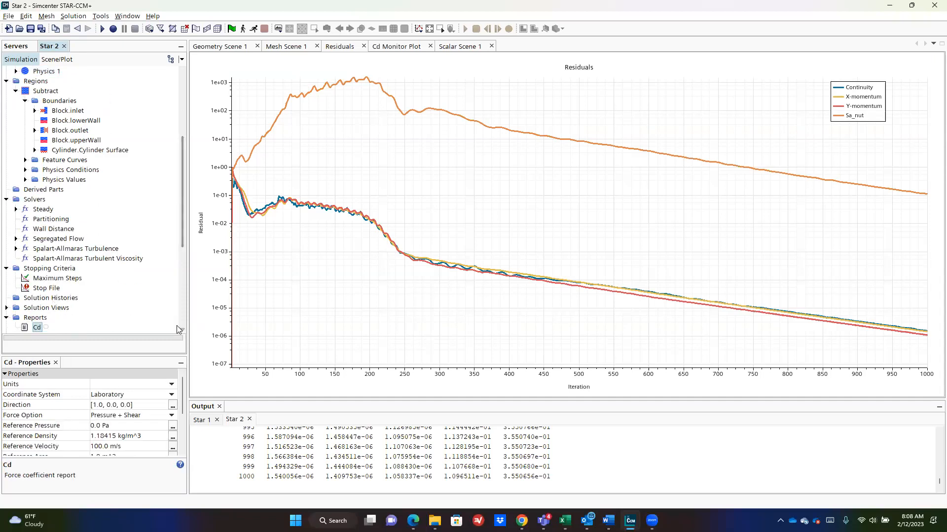
left_click(464, 46)
Step: Display the Cd Monitor Plot and zoom in and out on the drag curve levelling near 0.355
scroll(55, 305, "down", 1)
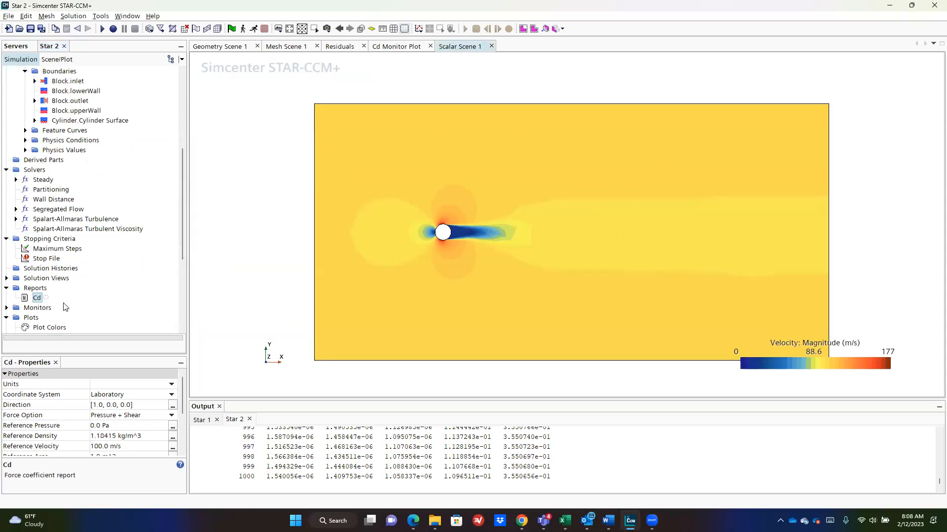
scroll(66, 303, "down", 2)
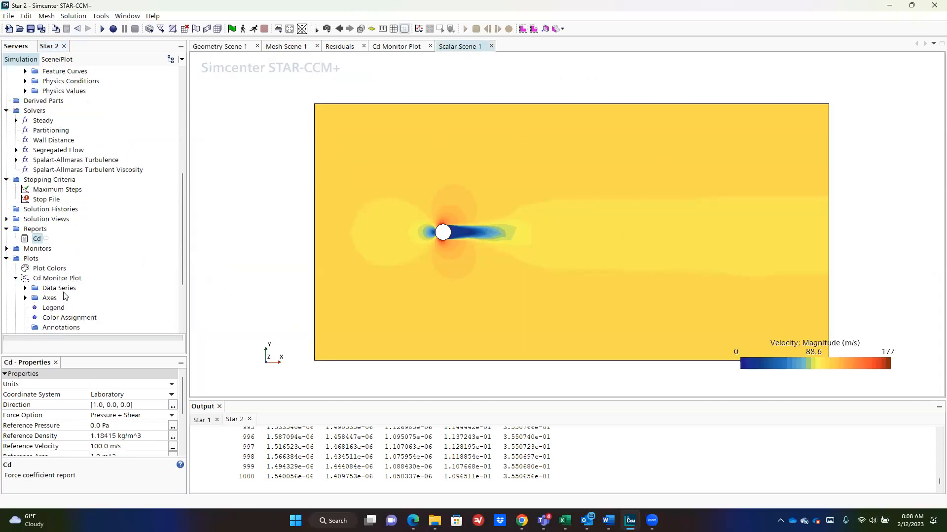
right_click(37, 239)
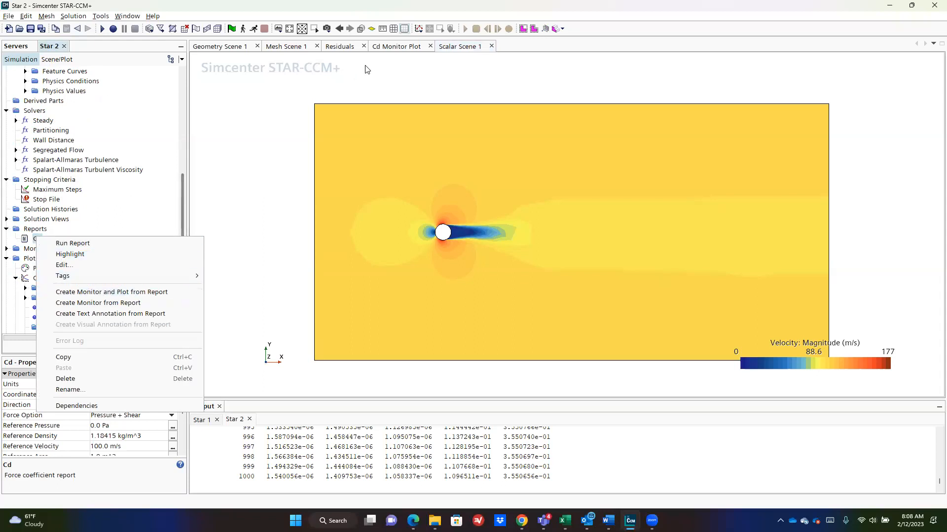
left_click(421, 83)
left_click(401, 46)
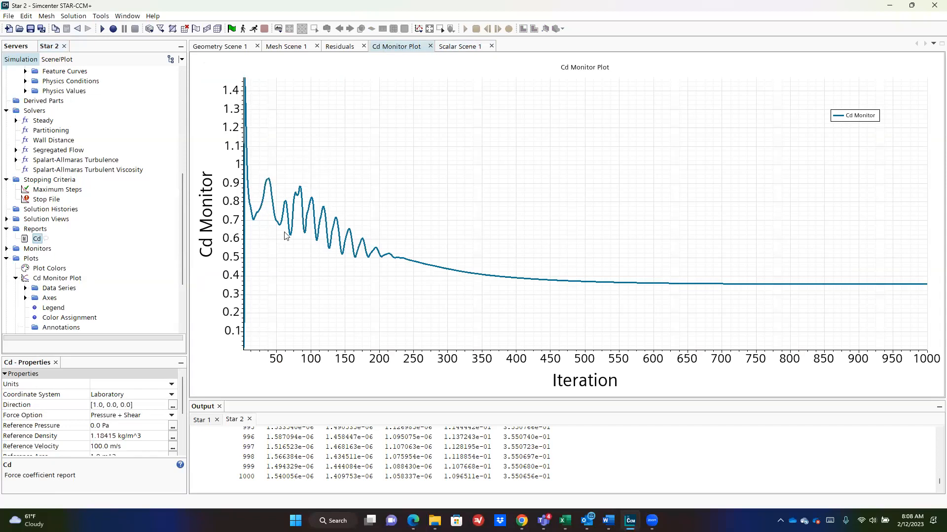
scroll(296, 209, "up", 1)
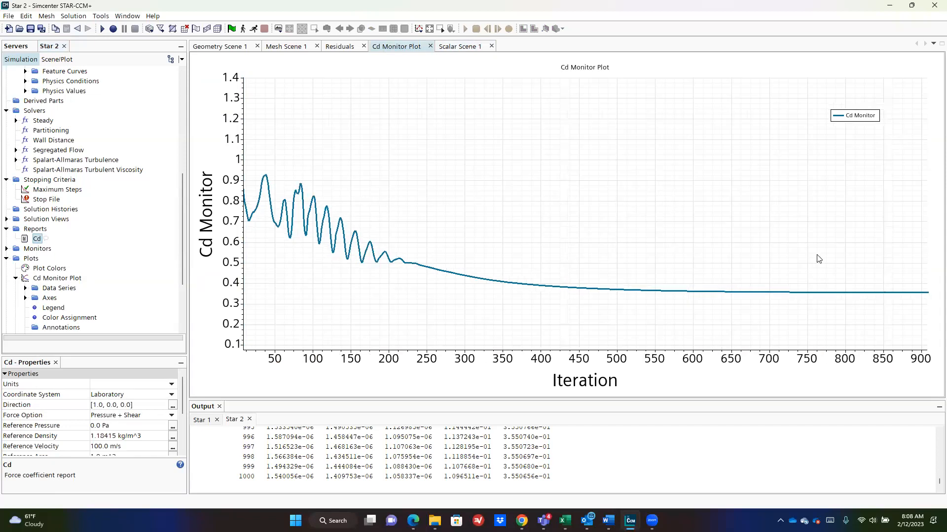
scroll(818, 258, "down", 1)
scroll(93, 207, "down", 3)
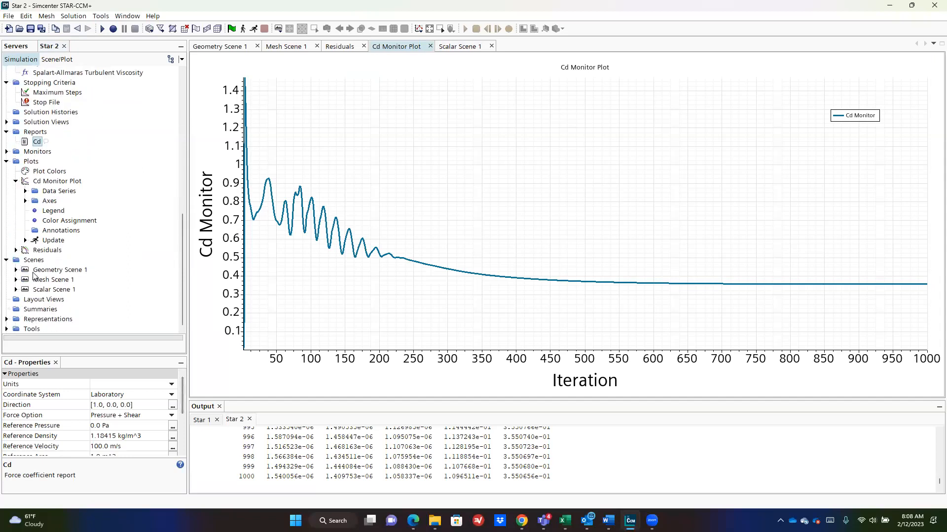
scroll(63, 175, "up", 8)
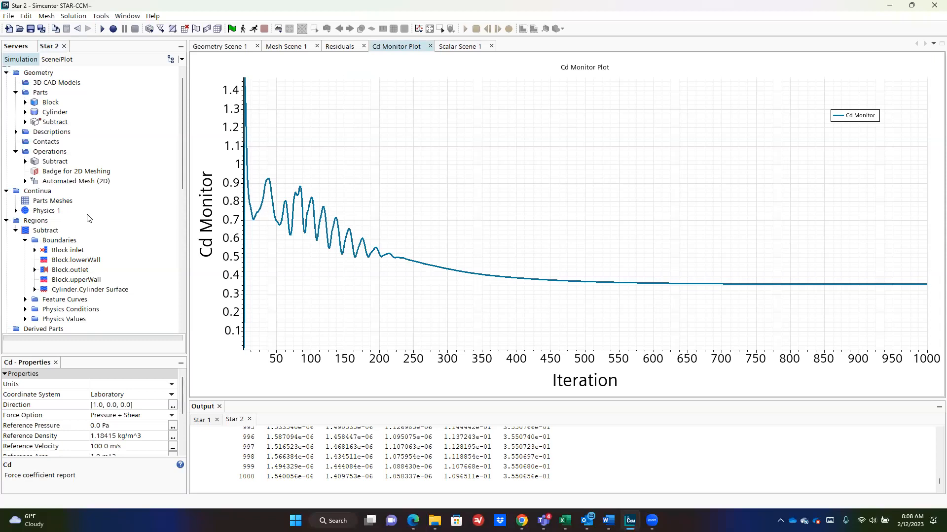
Step: Switch Physics 1 from the Steady to the Implicit Unsteady time model
right_click(48, 211)
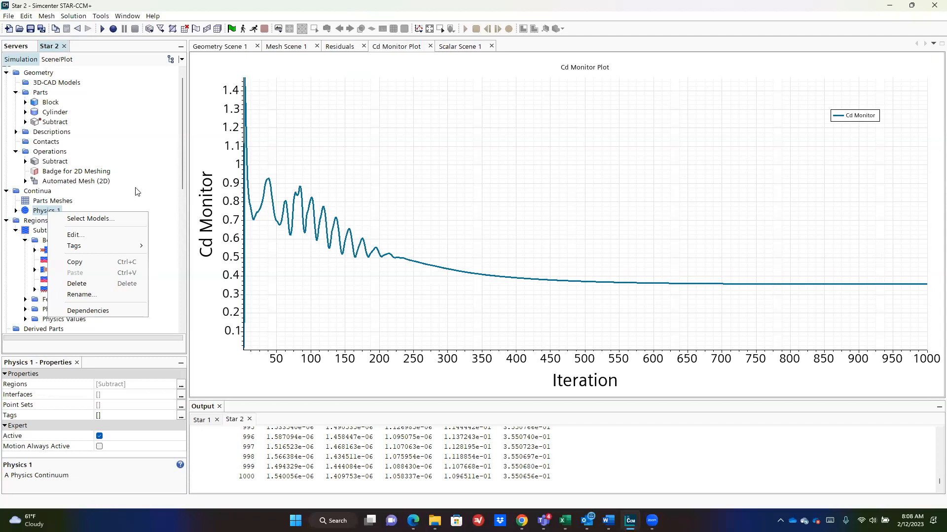
left_click(113, 219)
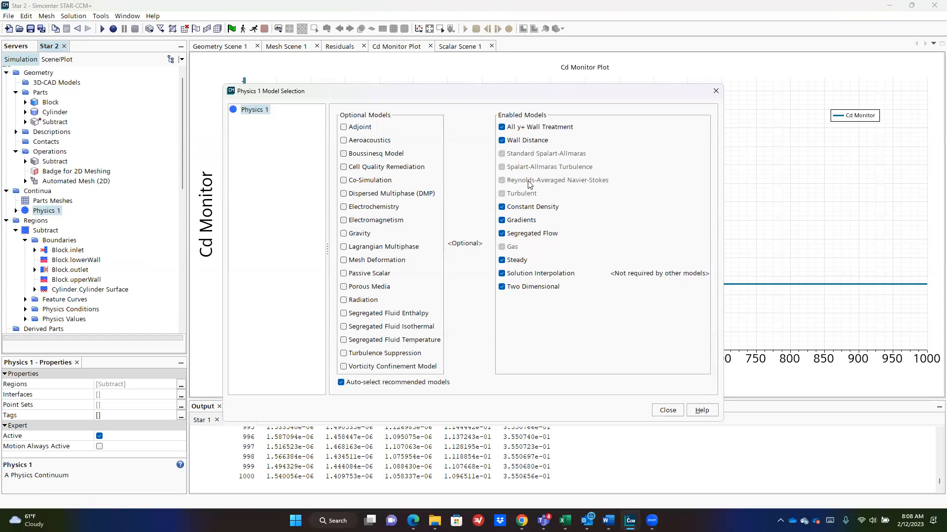
left_click(520, 259)
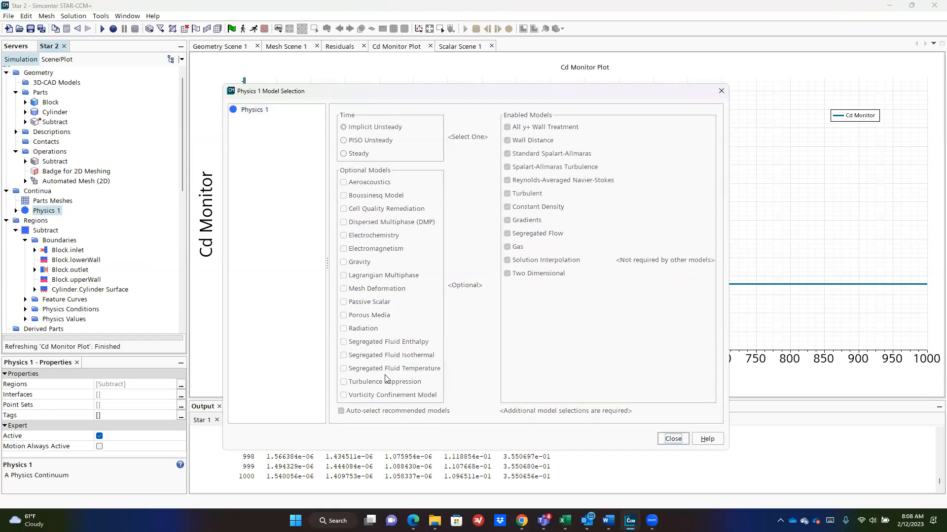
left_click(385, 129)
left_click(675, 425)
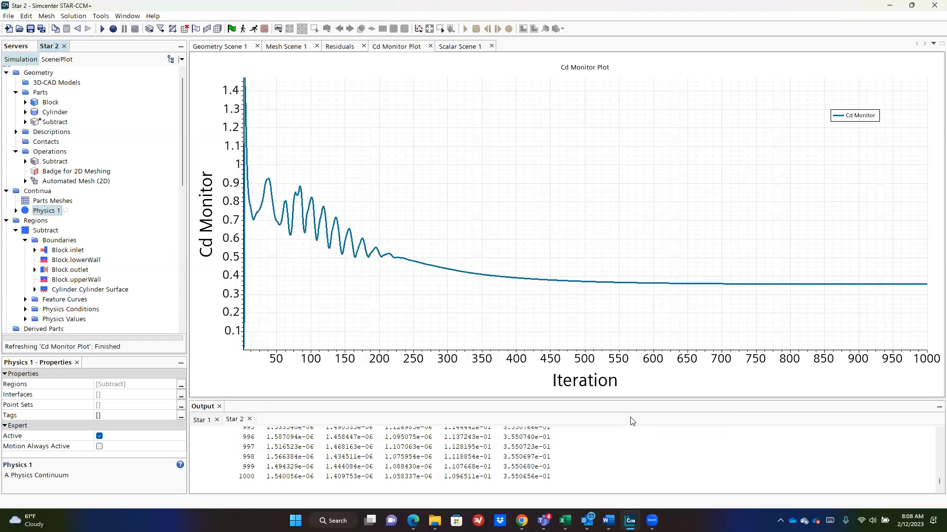
Step: Show the Implicit Unsteady solver's properties: 0.001 s time-step, 1st-order discretization
left_click(16, 211)
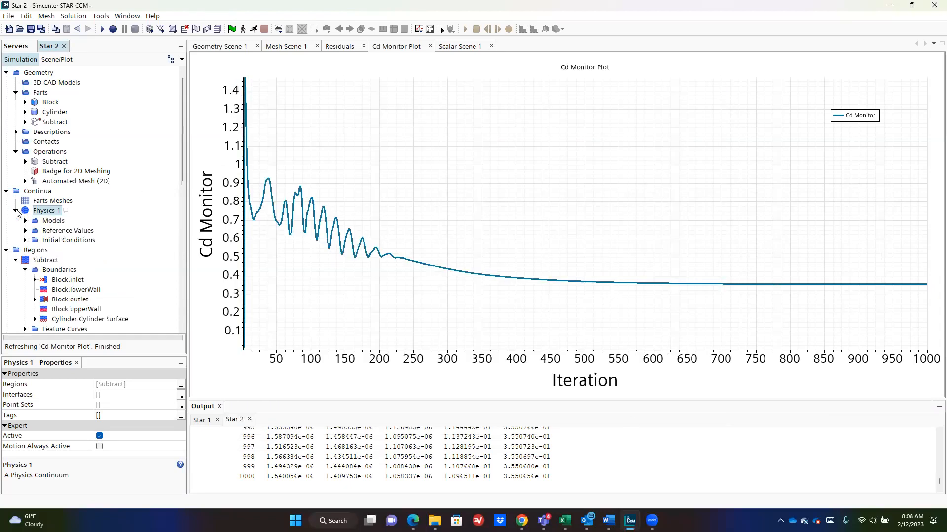
left_click(26, 221)
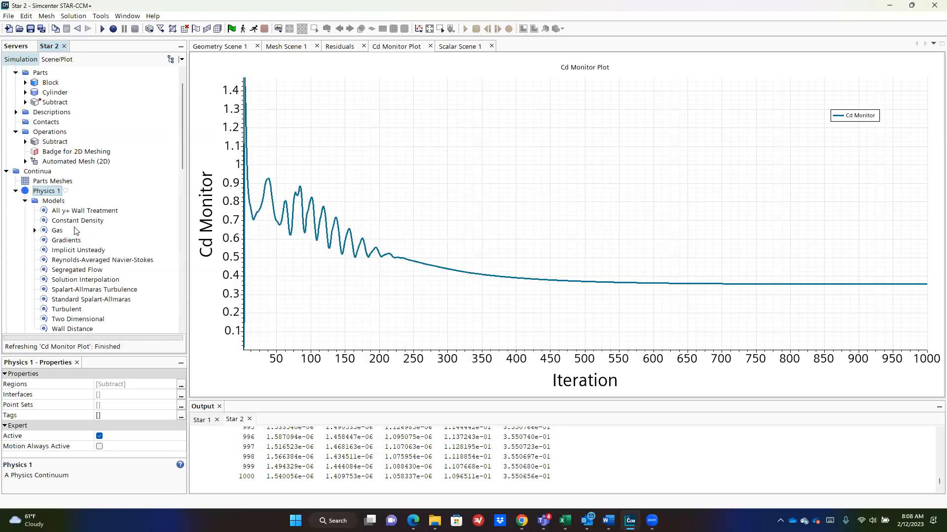
scroll(75, 231, "down", 4)
scroll(75, 230, "down", 9)
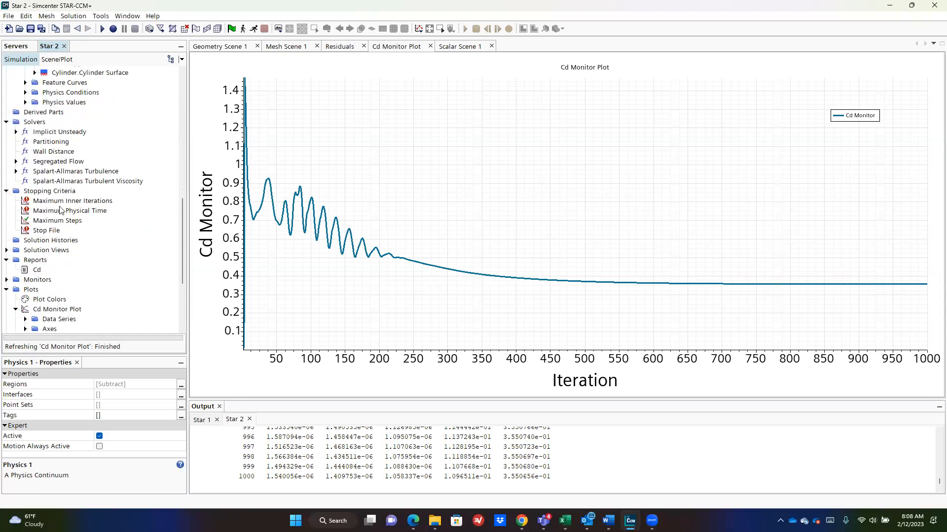
left_click(49, 132)
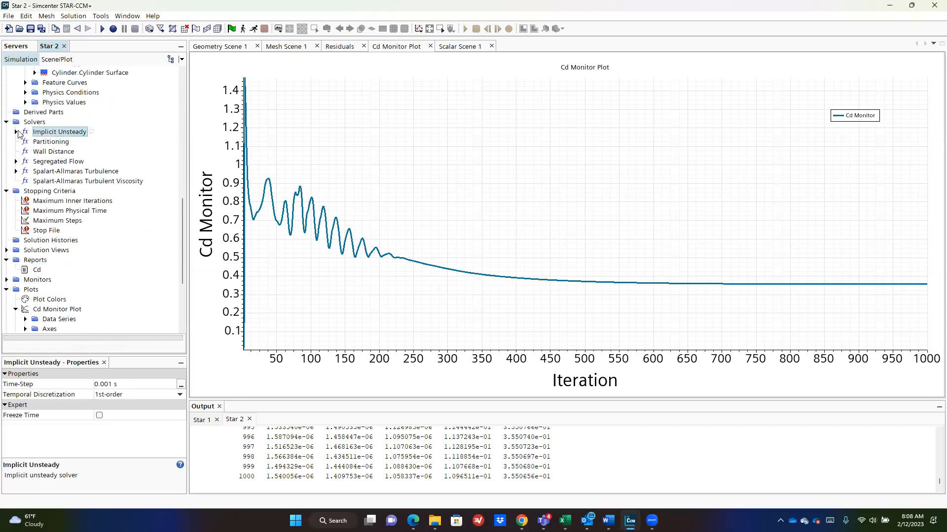
Step: Set the Implicit Unsteady solver's temporal discretization to 2nd-order
left_click(17, 132)
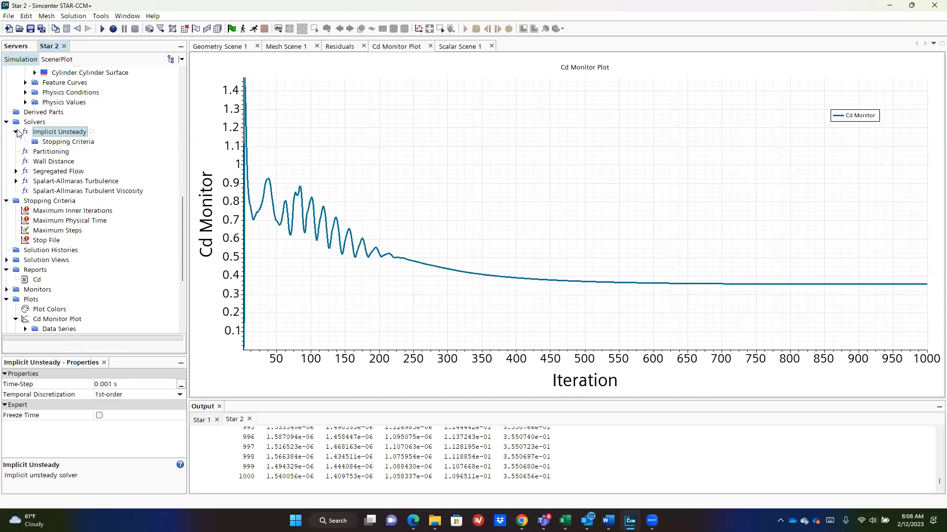
left_click(54, 142)
left_click(53, 135)
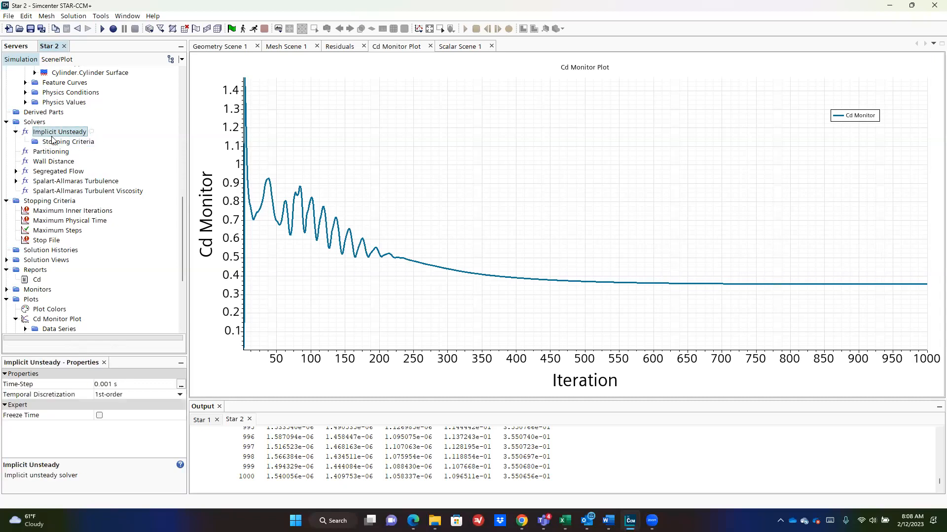
left_click(145, 395)
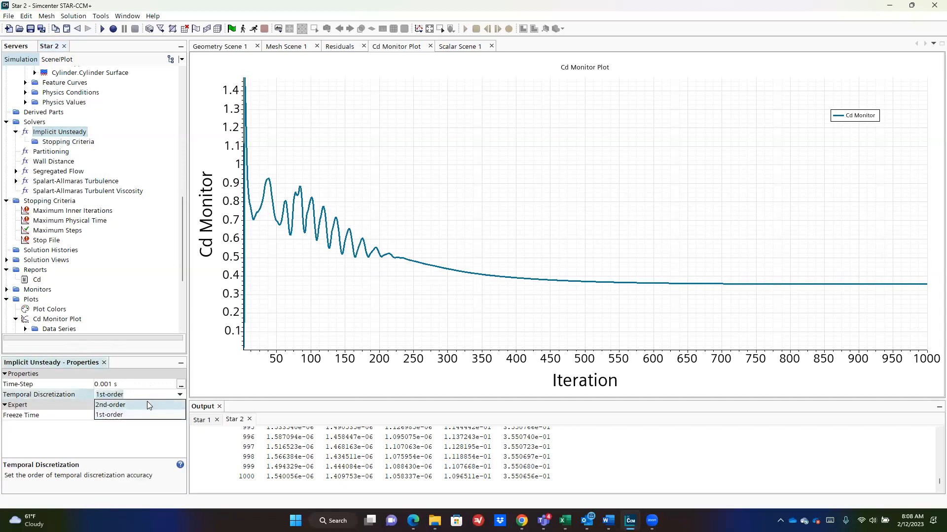
left_click(148, 405)
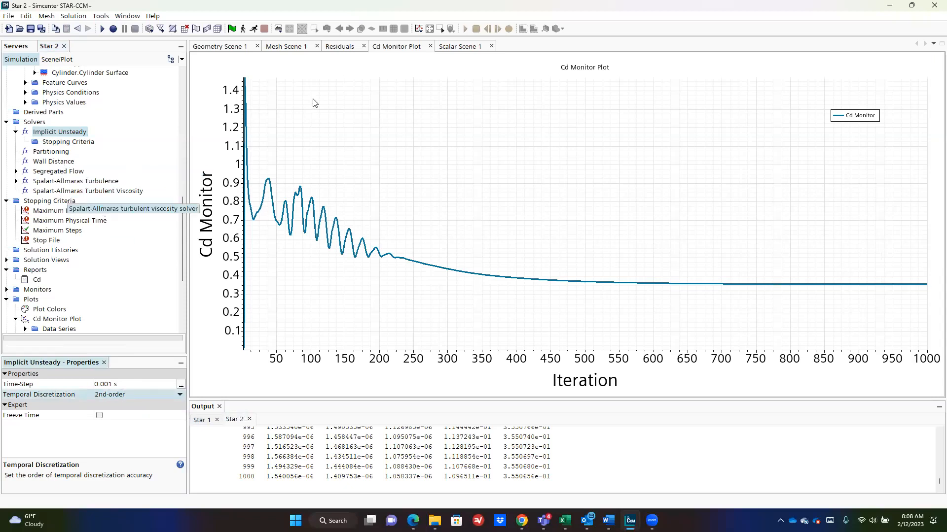
Step: Cycle through the residuals, mesh, geometry and Cd plot views back to the velocity scene
left_click(354, 45)
left_click(289, 46)
left_click(239, 46)
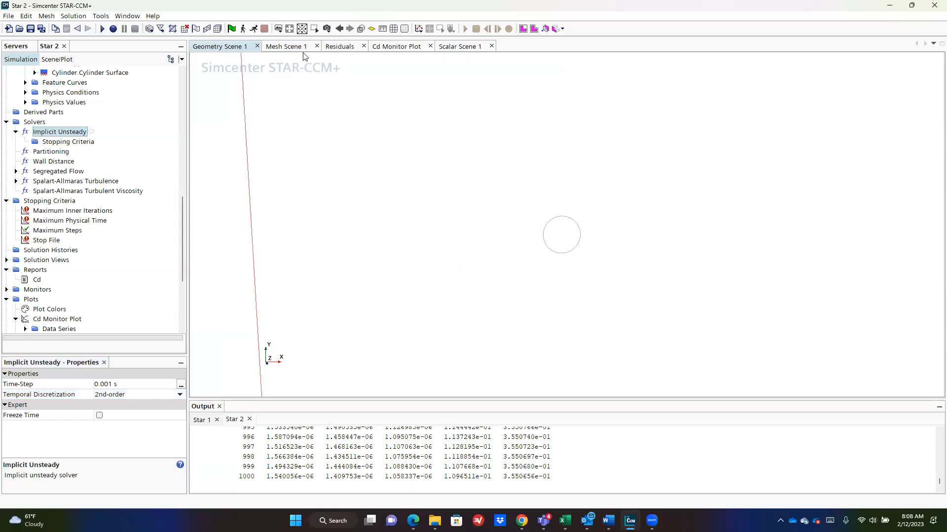
left_click(395, 47)
left_click(459, 47)
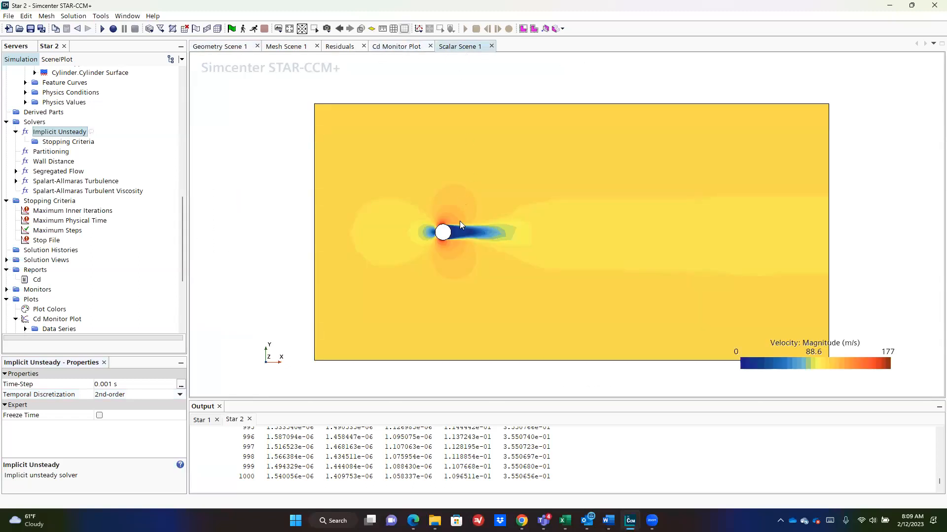
Step: Sketch the free-stream flow arrow and write tc = L/V∞ over the velocity scene
scroll(444, 234, "up", 4)
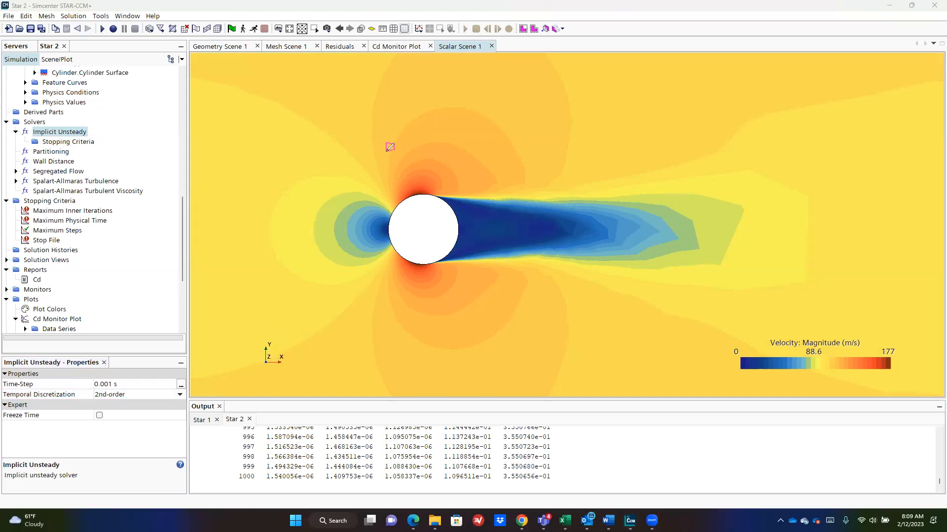
left_click_drag(390, 148, 439, 150)
mouse_move(423, 86)
left_mouse_down()
mouse_move(424, 102)
mouse_move(443, 105)
mouse_move(475, 87)
mouse_move(529, 90)
mouse_move(537, 96)
mouse_move(519, 104)
mouse_move(530, 115)
left_mouse_up()
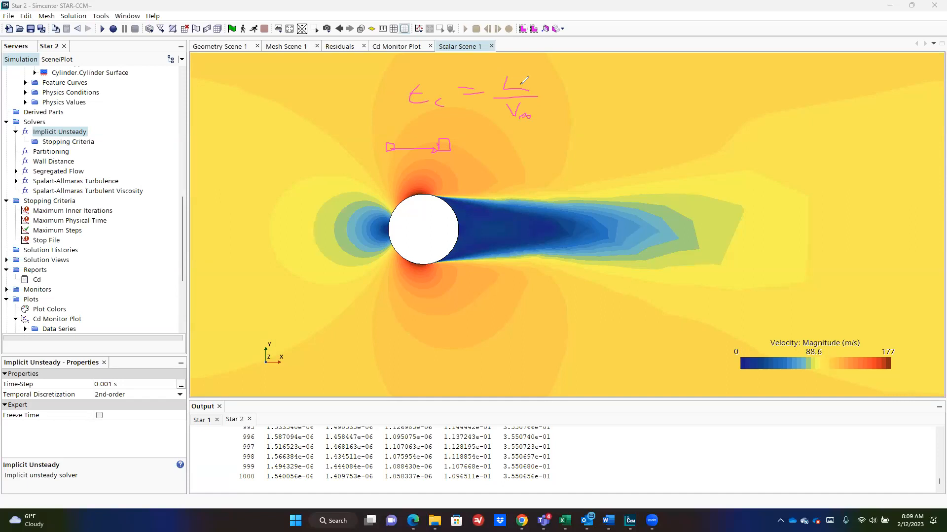
mouse_move(383, 72)
left_mouse_down()
mouse_move(451, 71)
mouse_move(437, 76)
mouse_move(438, 65)
left_mouse_up()
mouse_move(342, 73)
left_mouse_down()
mouse_move(375, 66)
mouse_move(375, 78)
left_mouse_up()
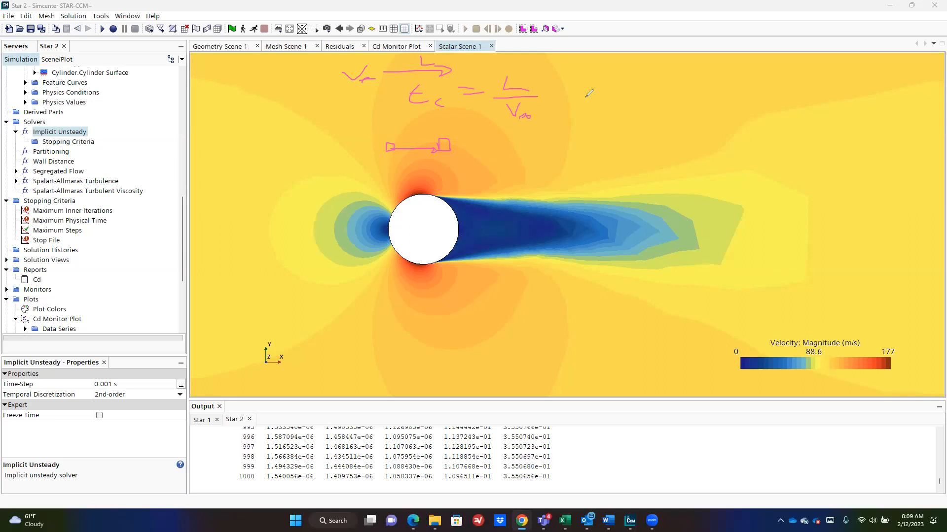
left_click_drag(557, 93, 564, 93)
mouse_move(556, 96)
left_mouse_down()
mouse_move(602, 81)
mouse_move(611, 89)
mouse_move(586, 110)
mouse_move(623, 101)
mouse_move(628, 111)
left_mouse_up()
Step: Write the result 1 m / 100 m/s = 0.01 s and the time step tc/20
mouse_move(631, 86)
left_mouse_down()
mouse_move(686, 84)
mouse_move(695, 93)
left_mouse_up()
left_click(673, 91)
left_click_drag(712, 80, 702, 92)
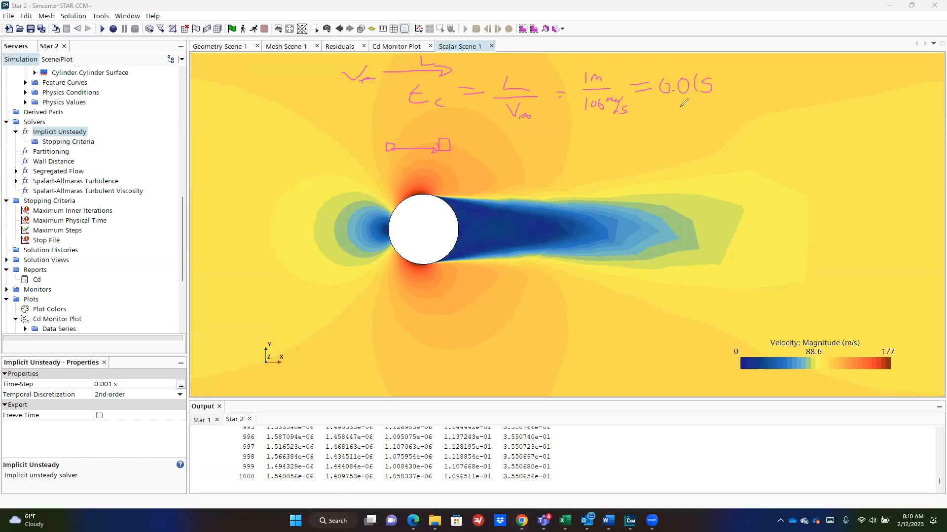
left_click_drag(639, 119, 650, 118)
mouse_move(638, 127)
left_mouse_down()
mouse_move(647, 125)
mouse_move(608, 133)
left_mouse_up()
mouse_move(602, 127)
left_mouse_down()
mouse_move(634, 138)
mouse_move(619, 158)
mouse_move(629, 149)
left_mouse_up()
left_click_drag(396, 131, 427, 131)
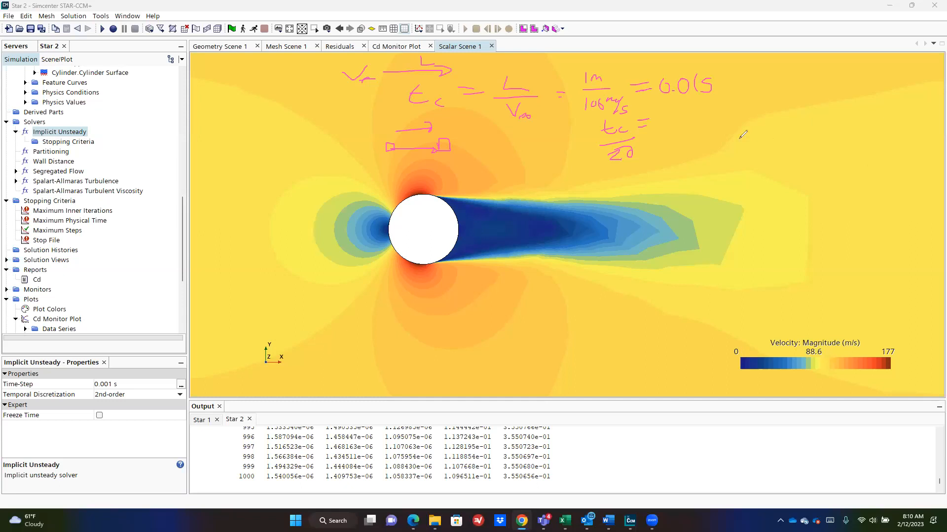
left_click_drag(662, 117, 716, 109)
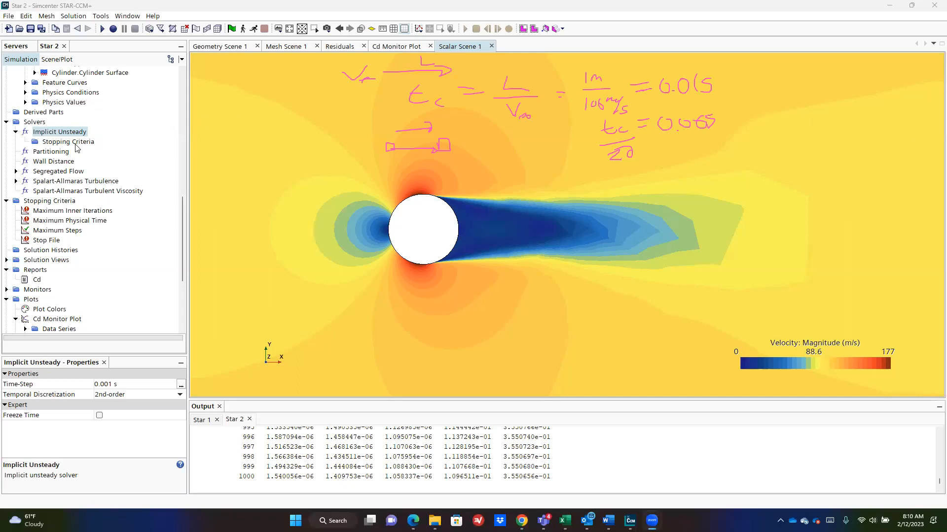
Step: Change the Implicit Unsteady time-step from 0.001 s to 5.0E-4 s, correcting a mistyped 0.005
left_click(68, 133)
left_click(151, 384)
type("0.005")
key("Return")
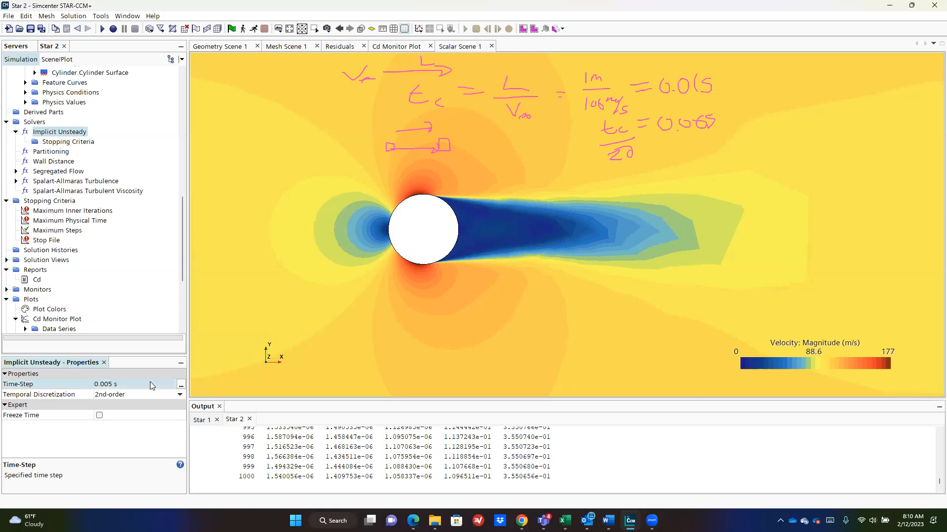
left_click(107, 385)
left_click(114, 384)
type("0")
key("Return")
left_click(37, 279)
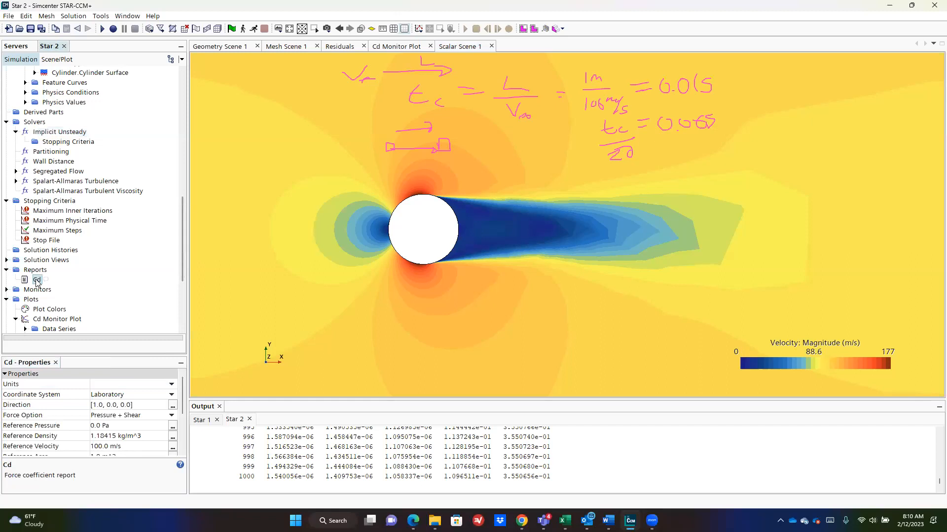
Step: Create Cd Monitor 2 and its plot from the Cd report, comparing it with the original Cd Monitor Plot
right_click(37, 279)
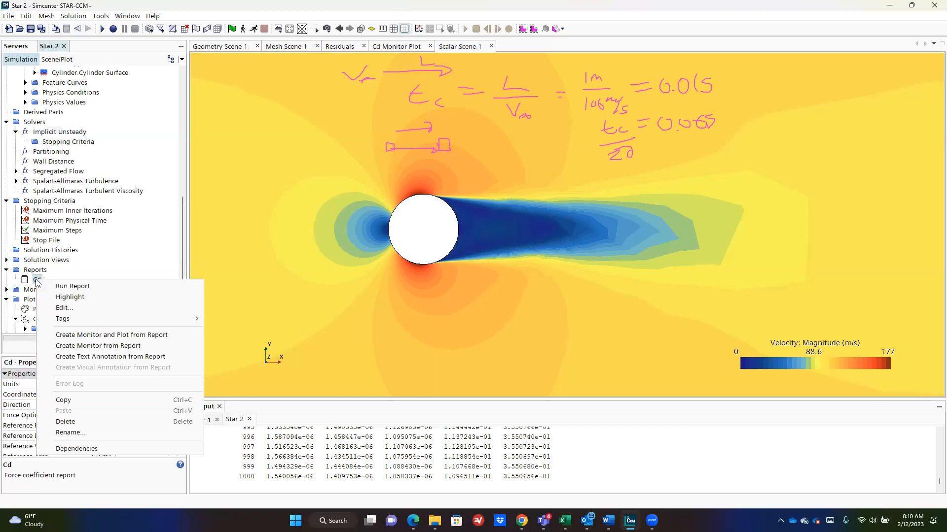
left_click(141, 335)
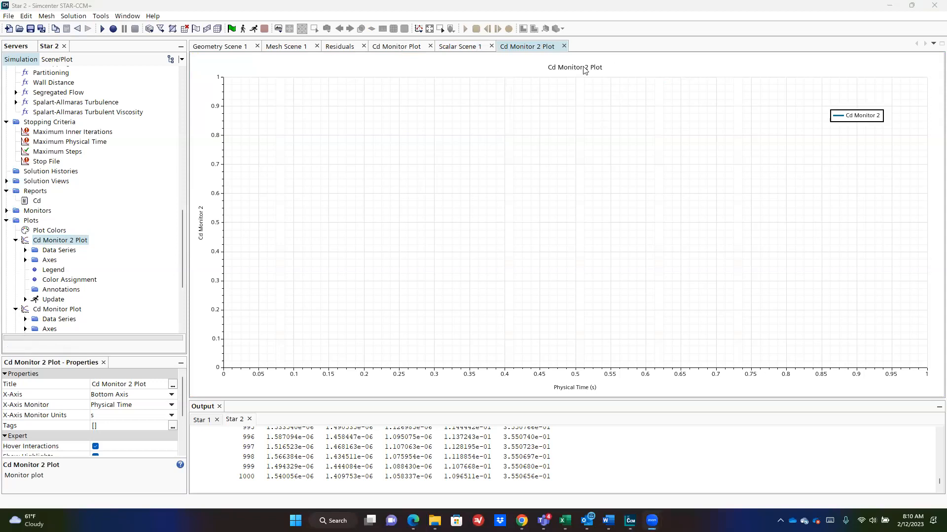
left_click(398, 47)
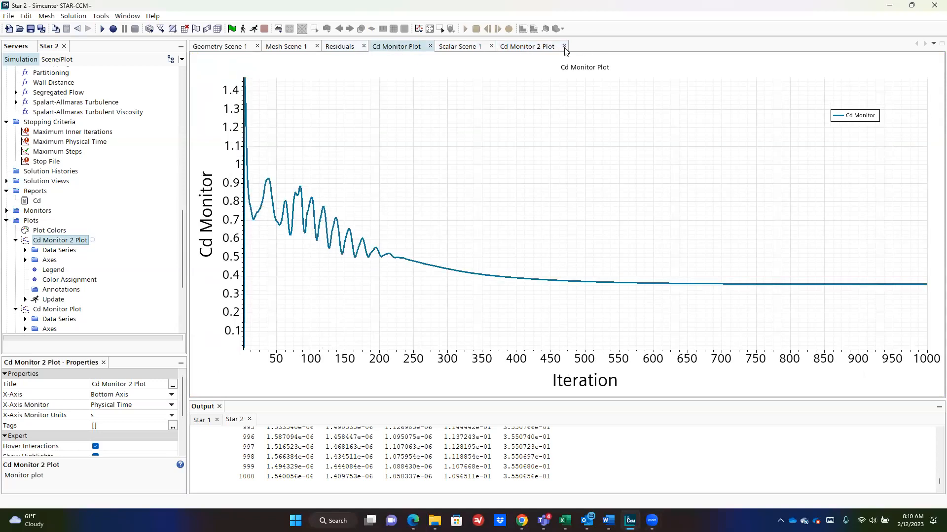
left_click(547, 48)
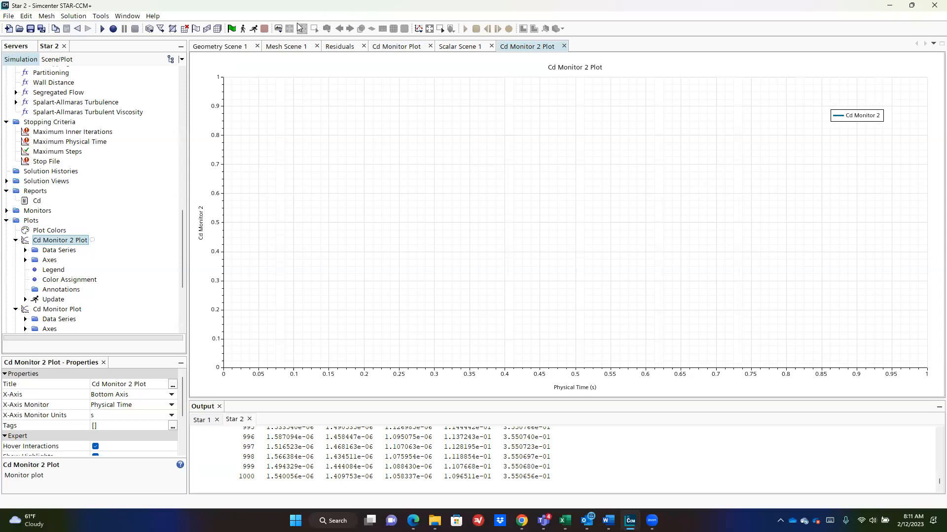
left_click(399, 45)
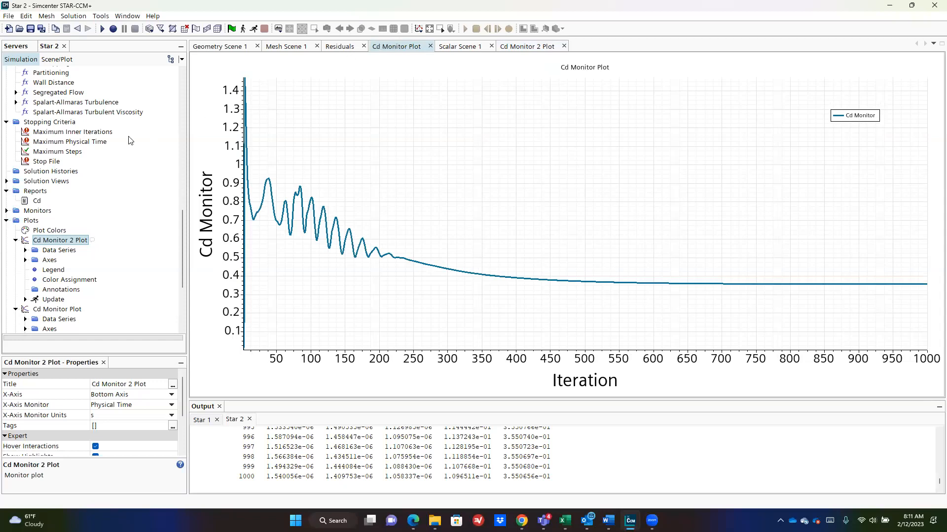
Step: Set the maximum inner iterations stopping criterion to 10
left_click(16, 241)
left_click(45, 142)
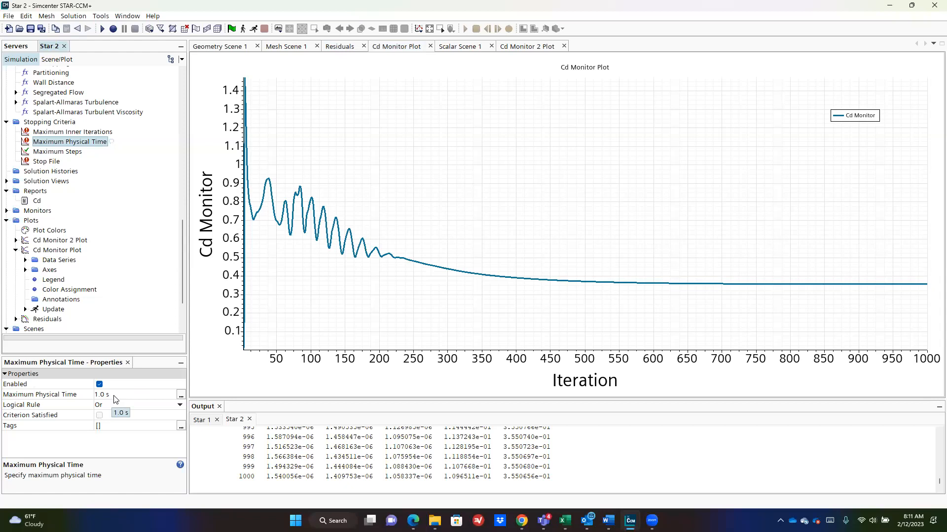
left_click(94, 132)
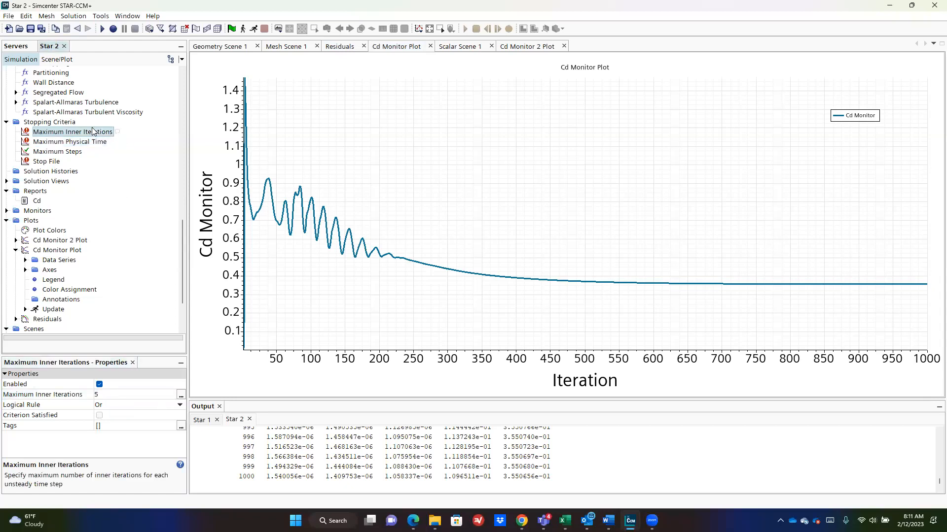
left_click(123, 394)
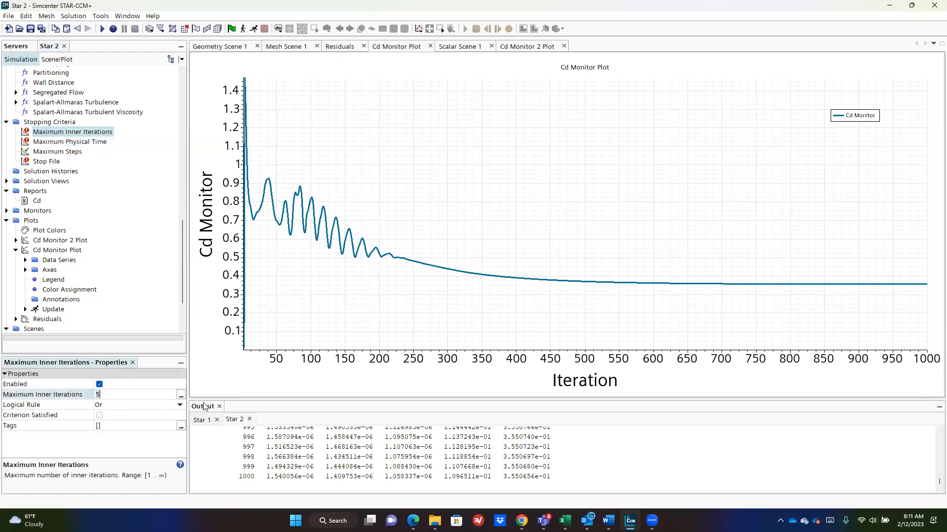
key("BackSpace")
type("10")
key("Return")
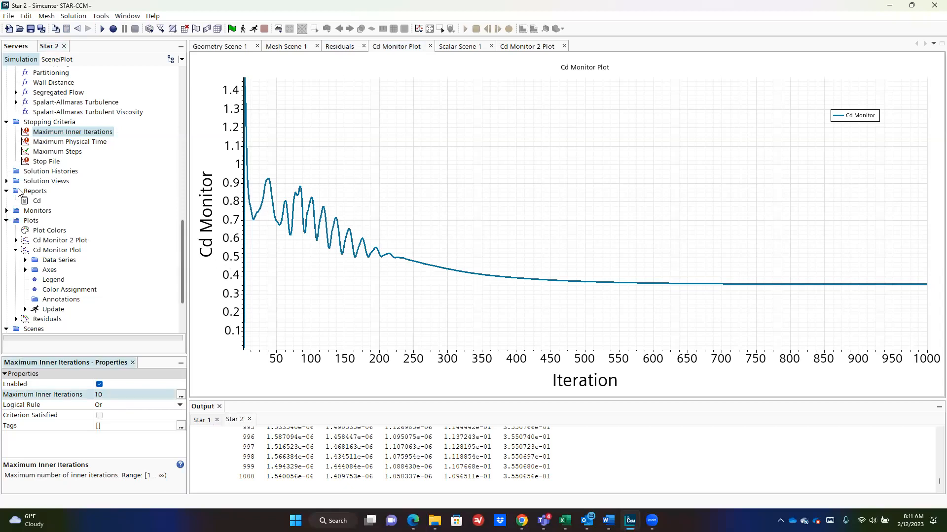
Step: Set maximum physical time to 0.2 s and enable the Maximum Steps criterion, then show the velocity scene
left_click(65, 142)
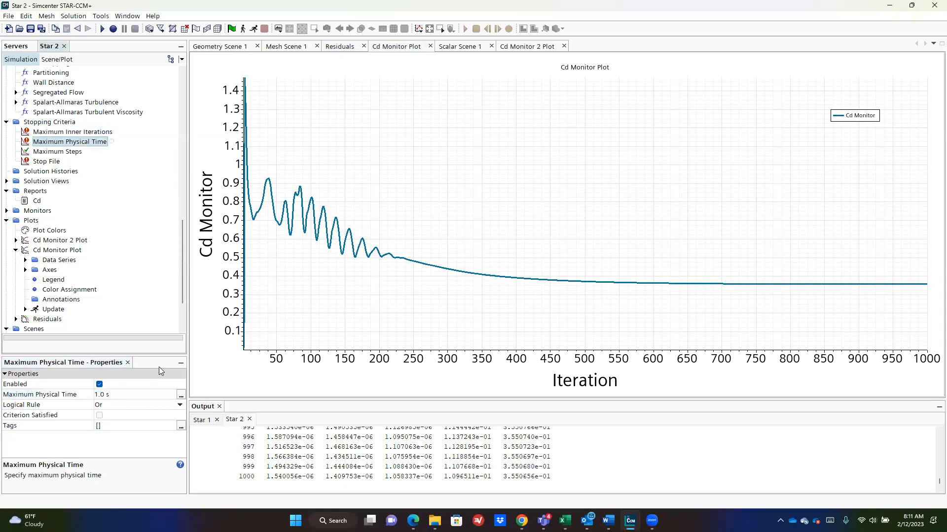
left_click(138, 394)
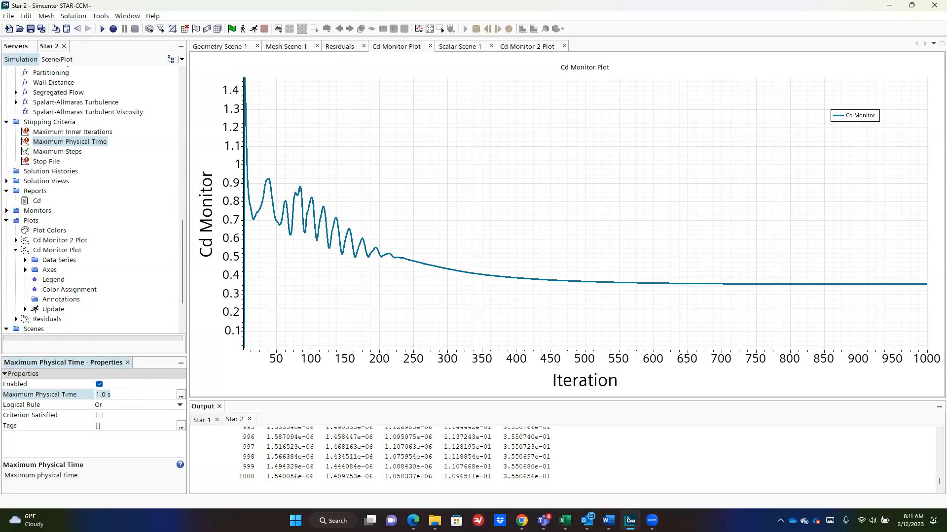
key("alt+Tab")
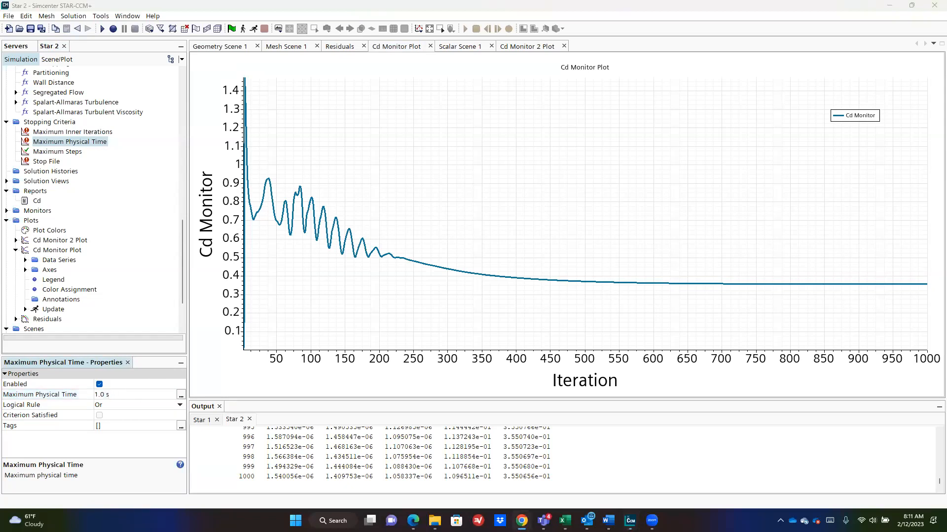
left_click(123, 395)
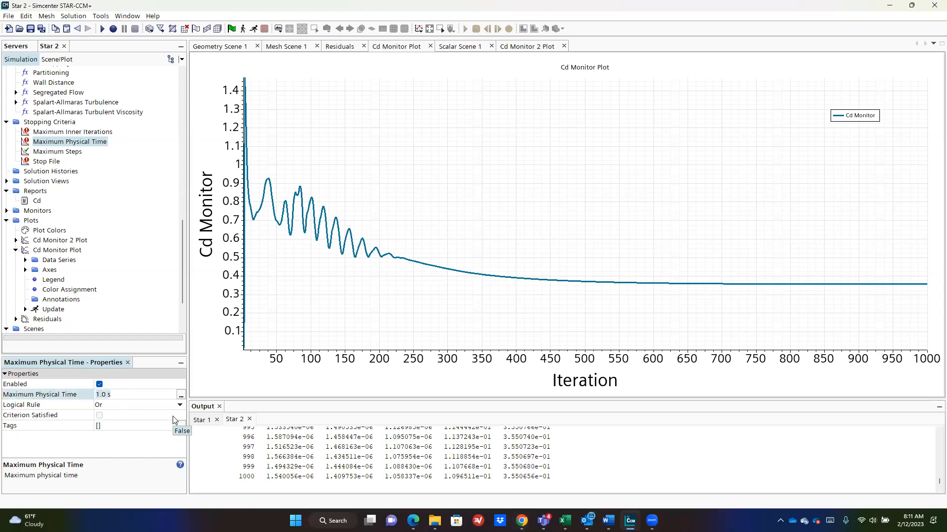
type("0.2")
key("Return")
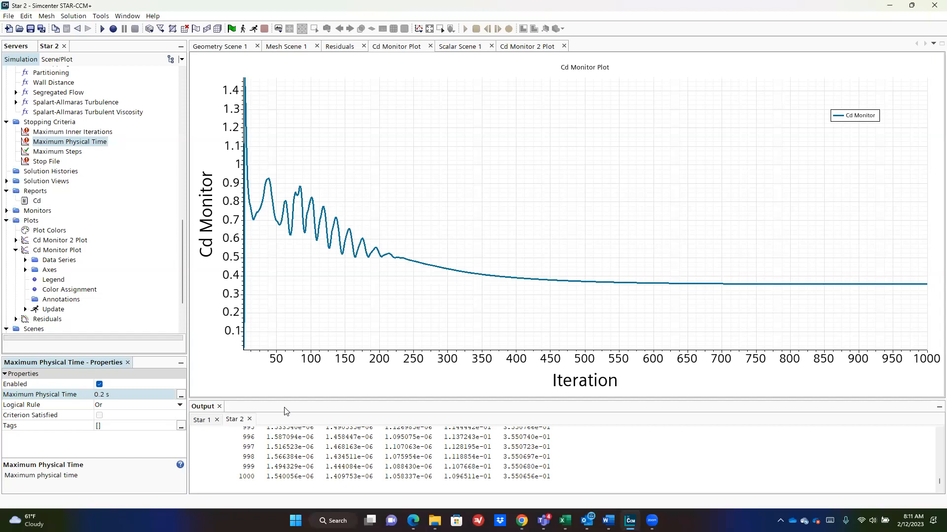
left_click(54, 152)
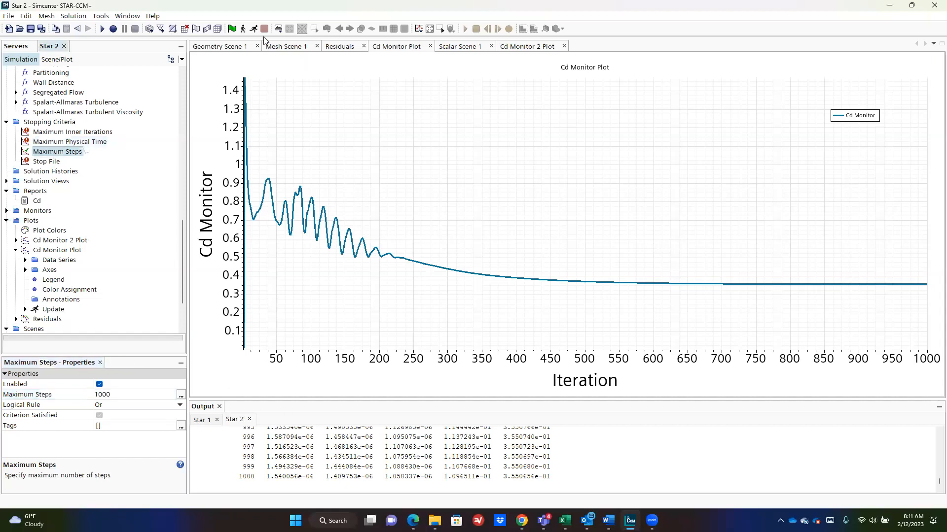
left_click(451, 48)
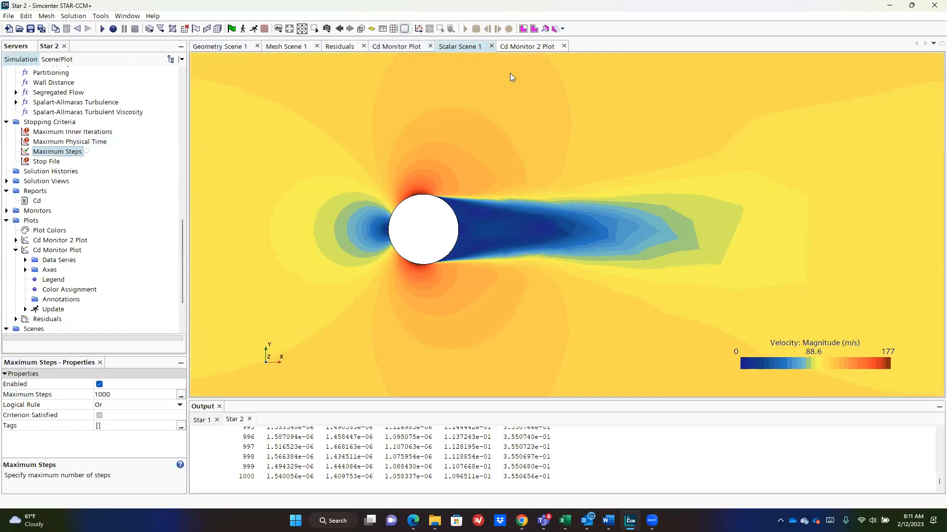
Step: Set the velocity scene's update trigger to Time Step and start the solver
left_click(57, 59)
left_click(16, 200)
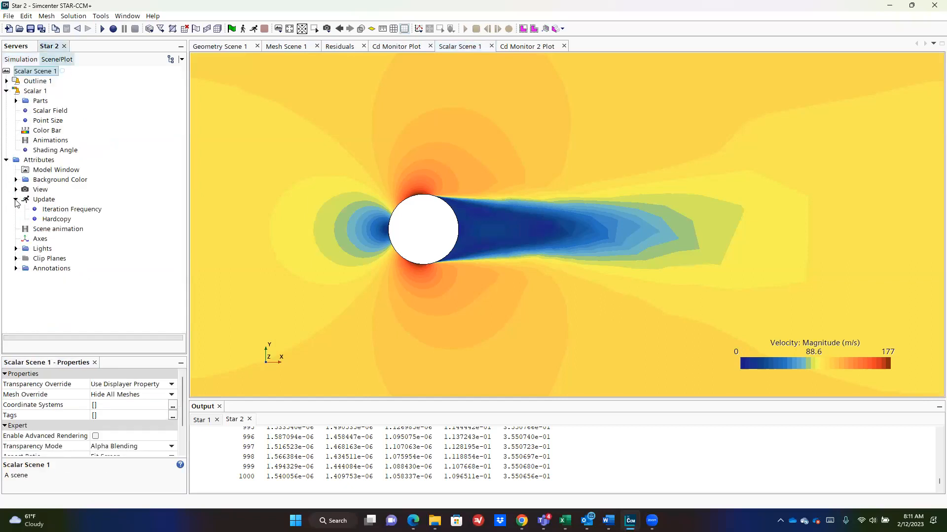
left_click(49, 200)
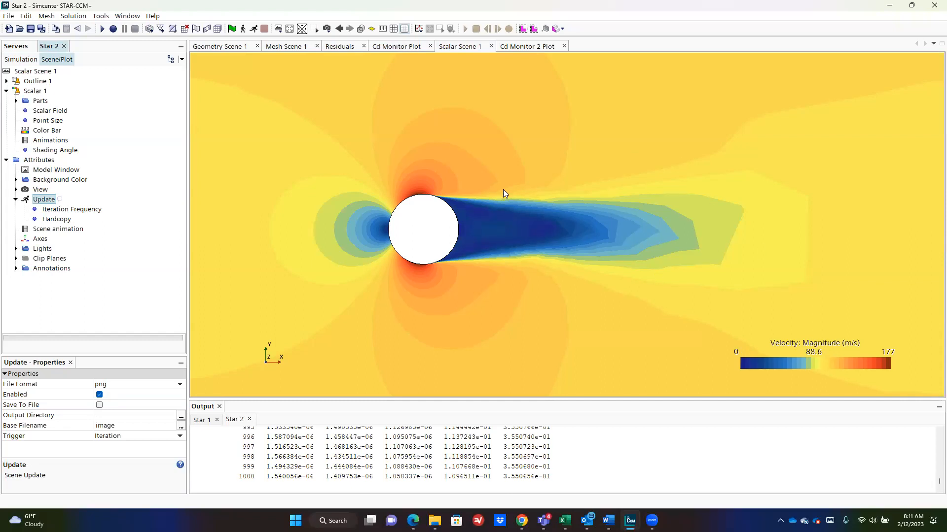
left_click(72, 211)
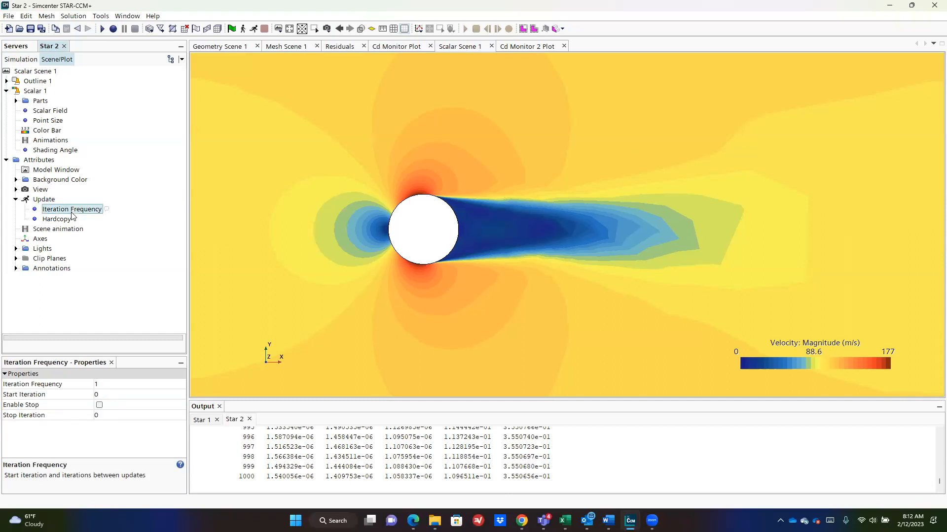
left_click(51, 200)
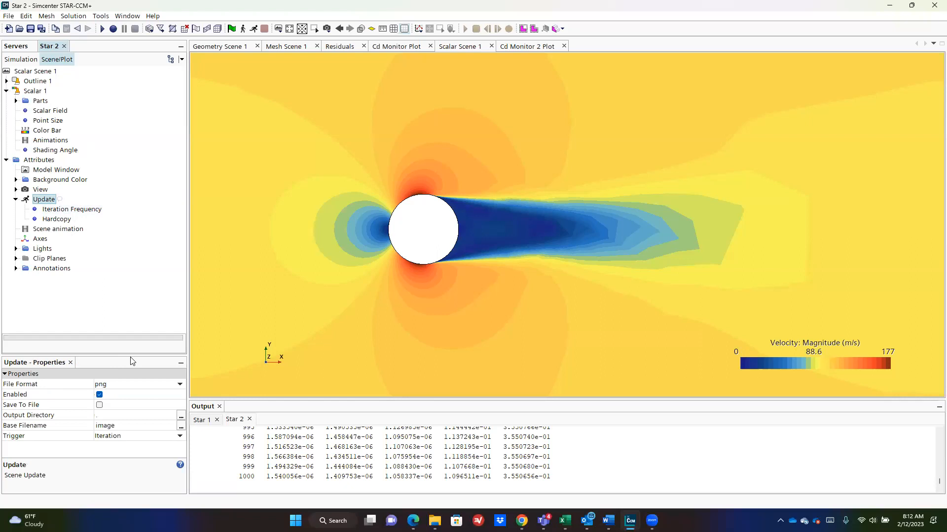
left_click(130, 437)
left_click(133, 457)
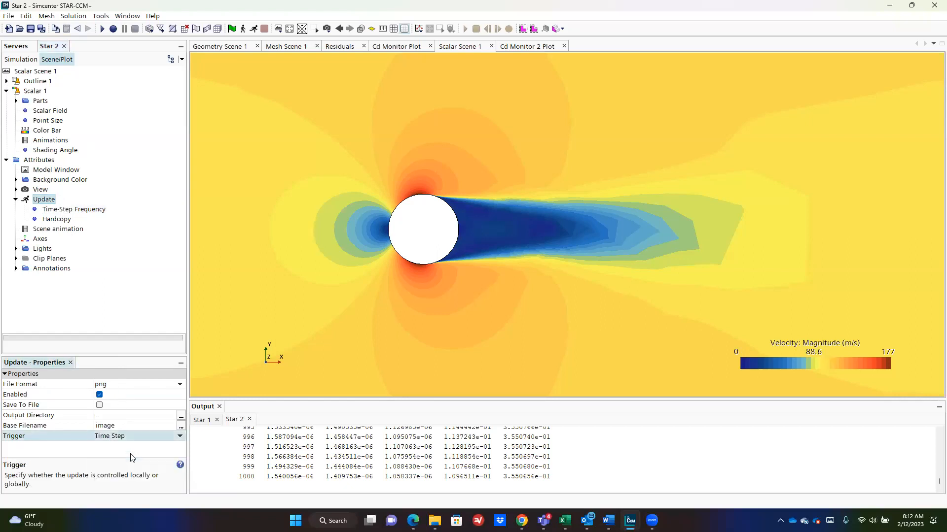
left_click(255, 29)
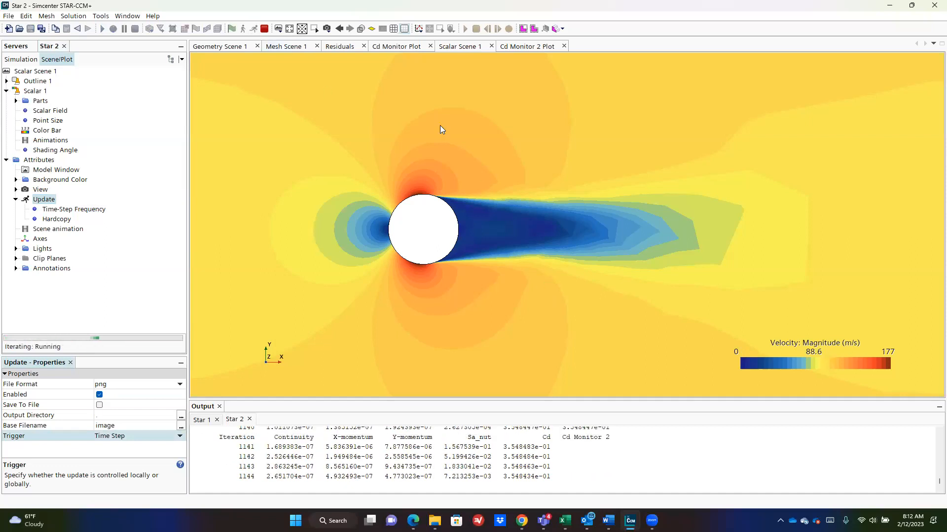
Step: Review the Cd Monitor 2 plot, velocity scene, Cd Monitor plot and mesh, ending on the residuals
left_click(533, 47)
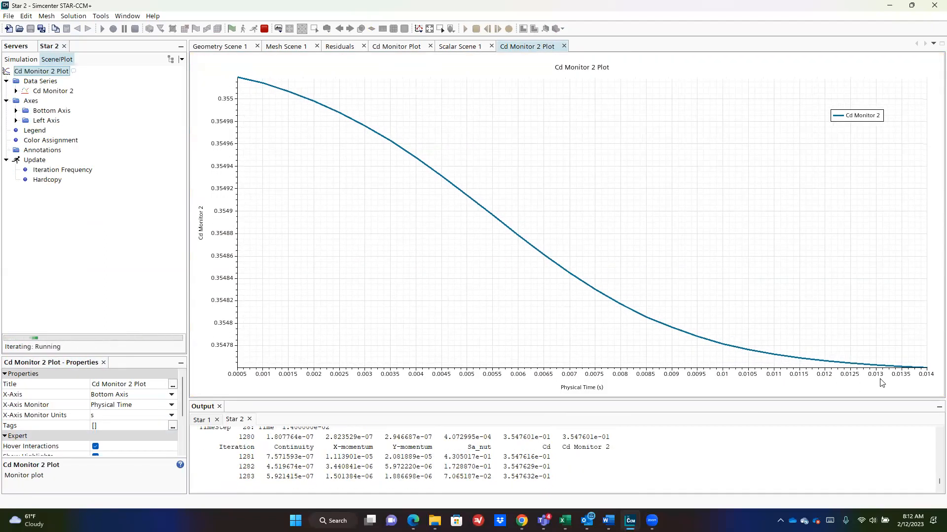
left_click(456, 46)
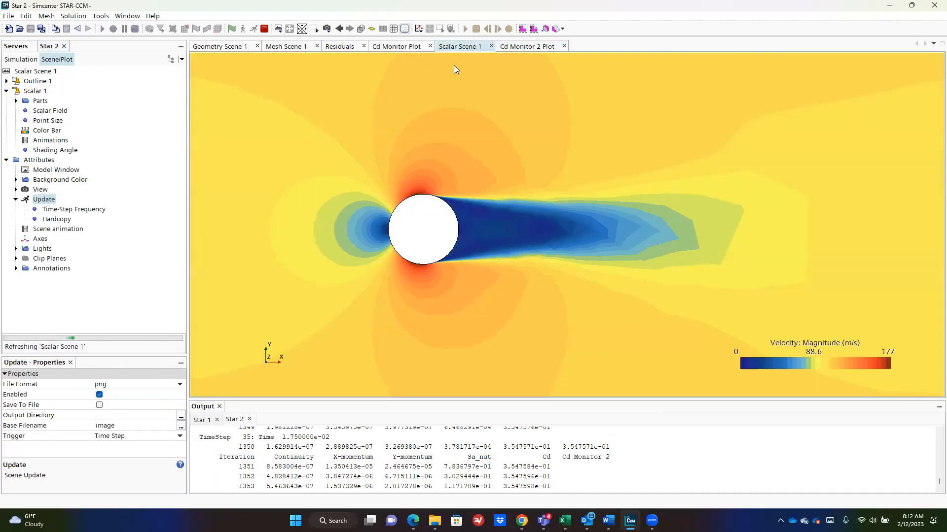
left_click(398, 46)
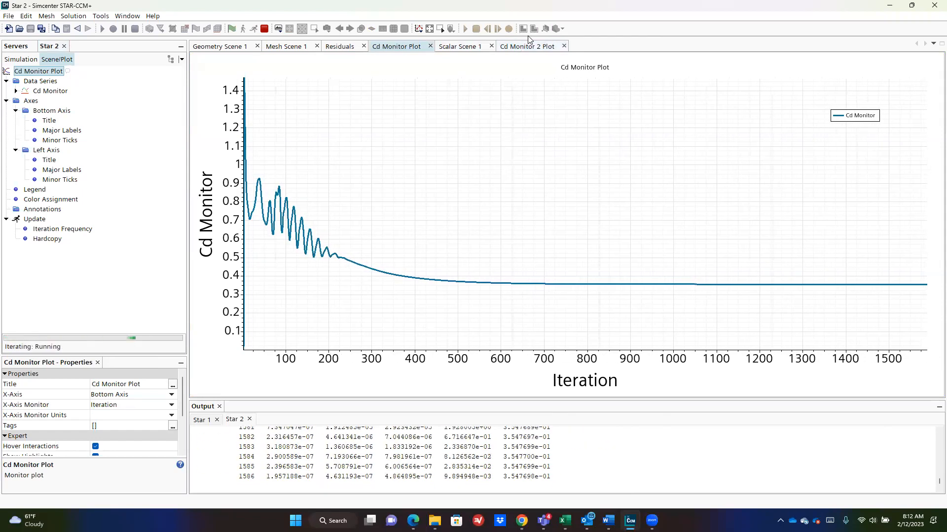
left_click(533, 46)
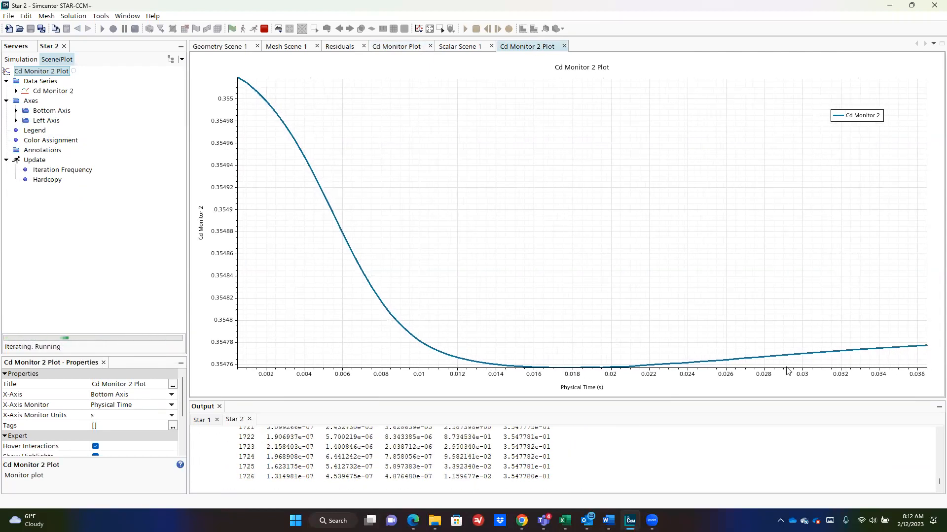
left_click(396, 47)
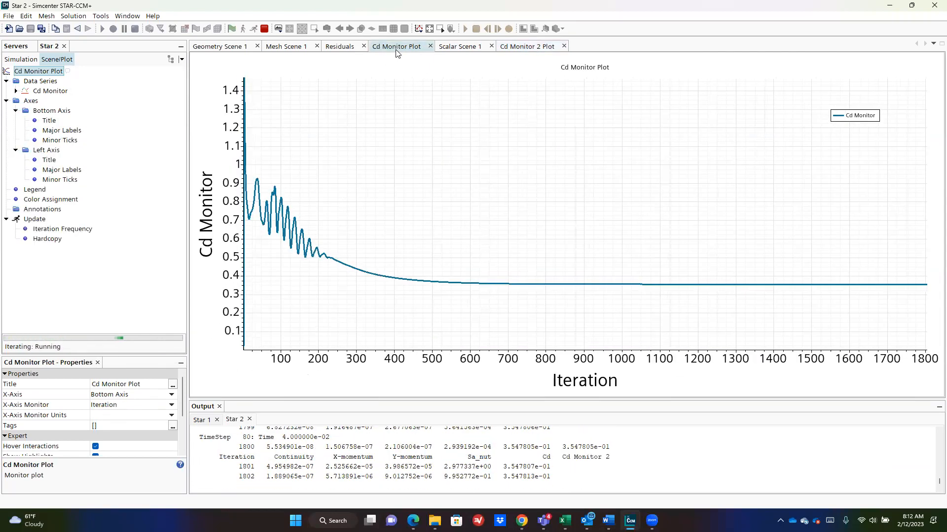
left_click(284, 48)
left_click(338, 47)
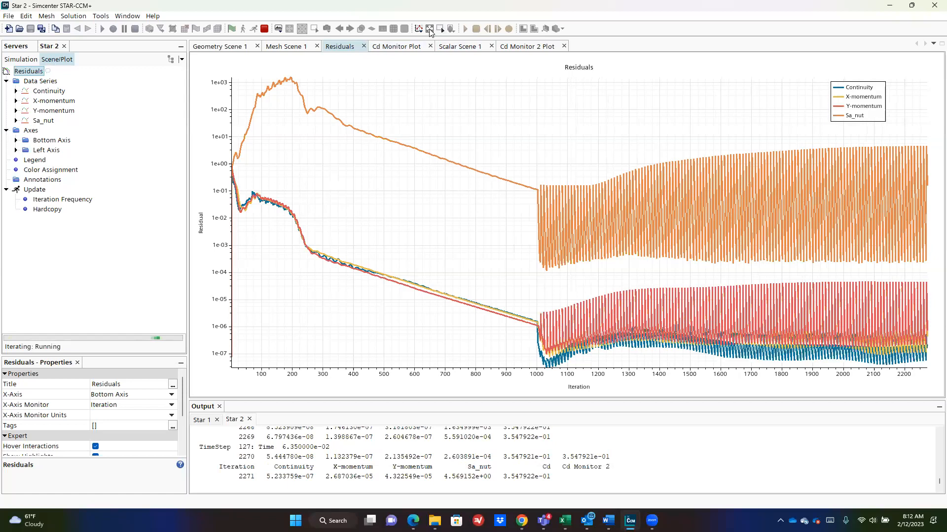
Step: Zoom the residuals plot onto the latest iterations and return to the Simulation stopping criteria
mouse_move(924, 158)
left_click_drag(891, 125, 940, 369)
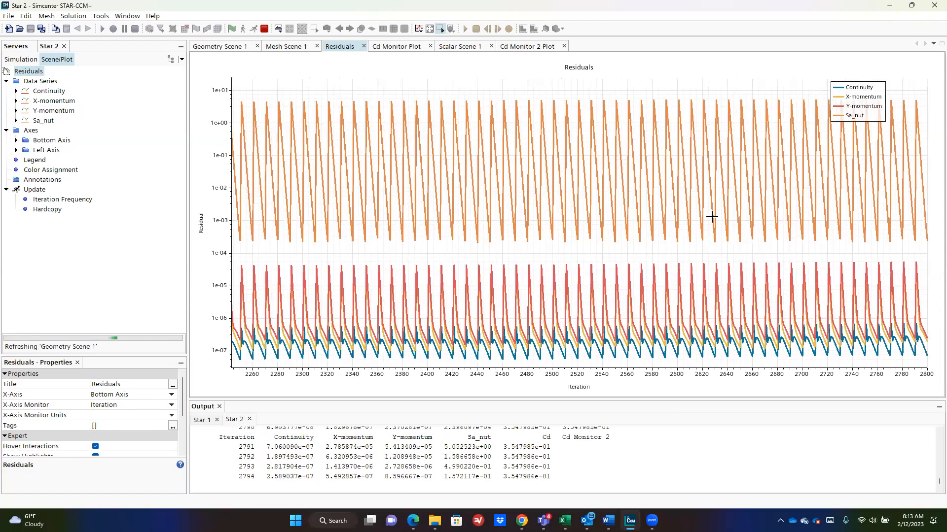
mouse_move(905, 99)
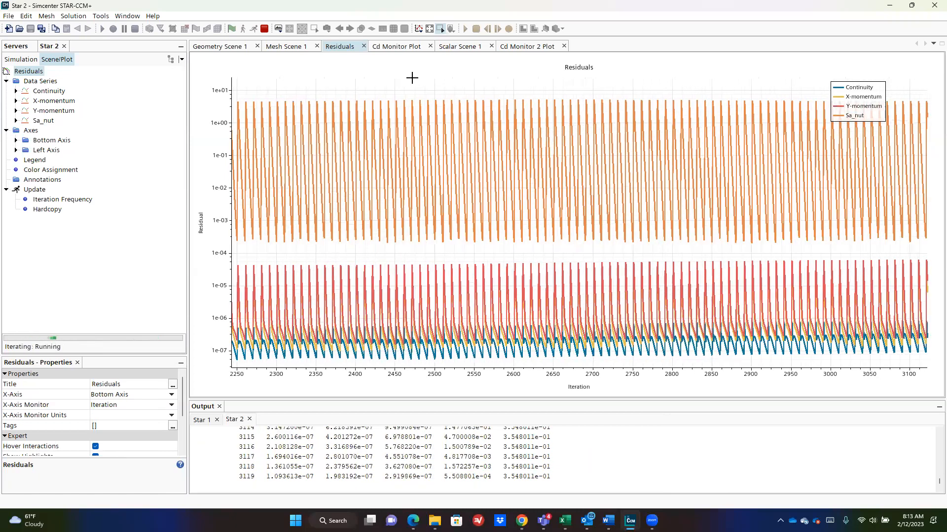
left_click(20, 59)
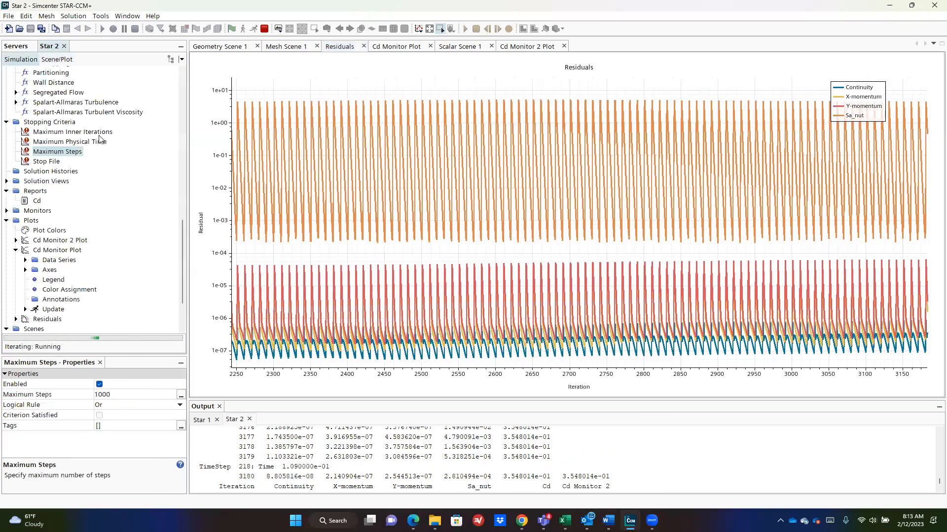
Step: Change maximum inner iterations to 300, then 25, finally settling on 5
left_click(73, 132)
scroll(73, 133, "up", 1)
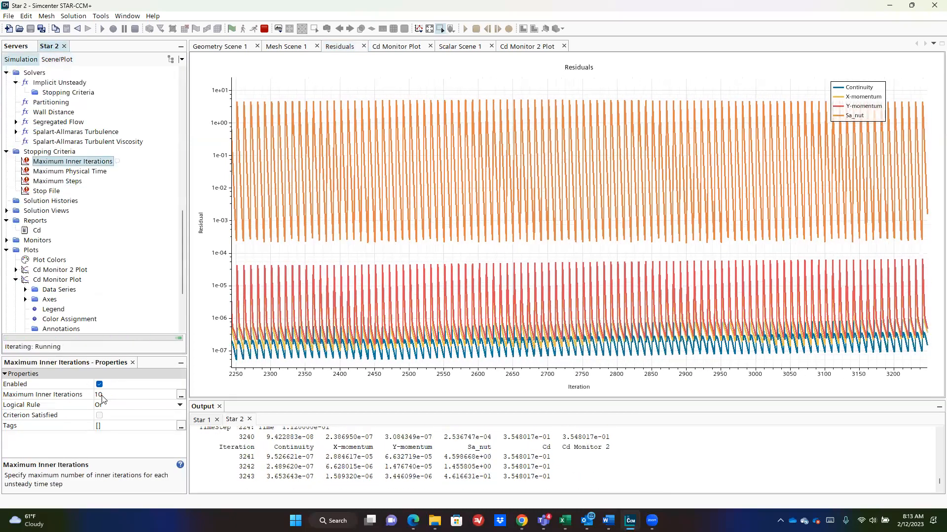
left_click(103, 396)
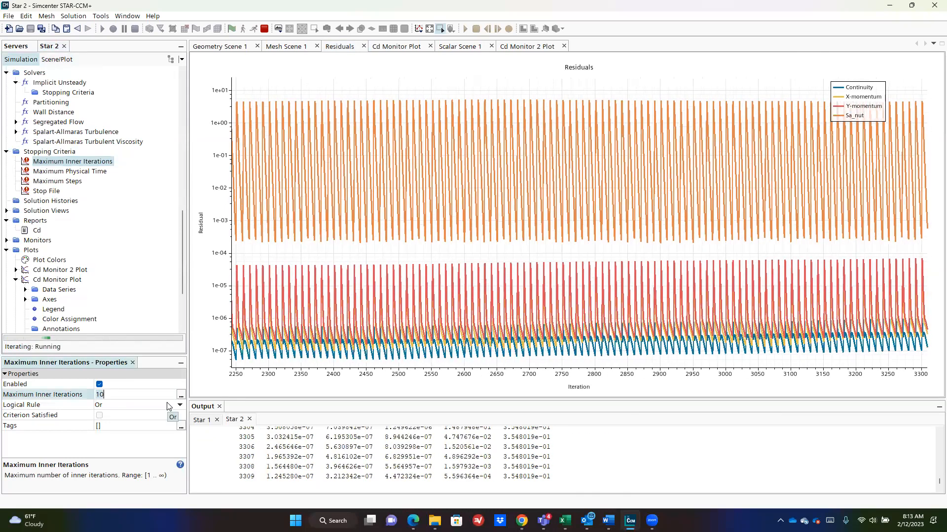
type("300")
key("Return")
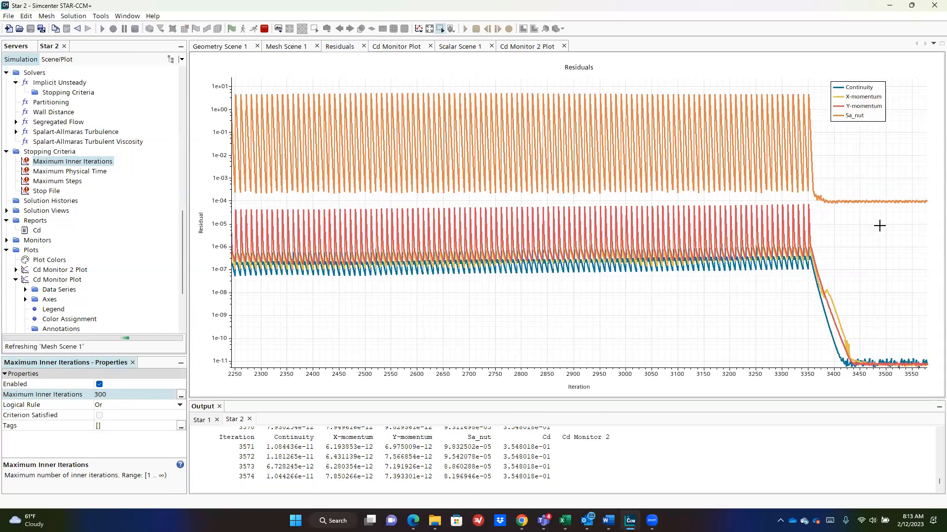
mouse_move(814, 203)
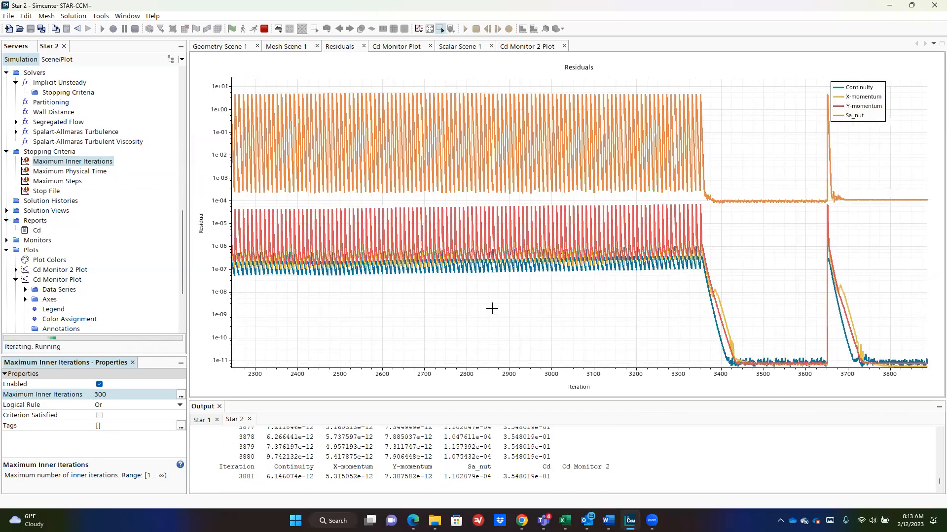
left_click(113, 394)
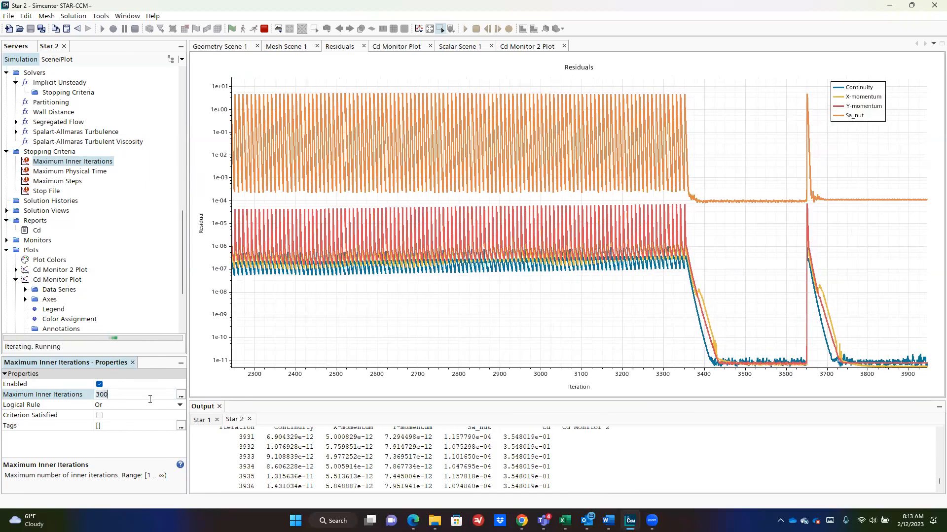
type("25")
key("Return")
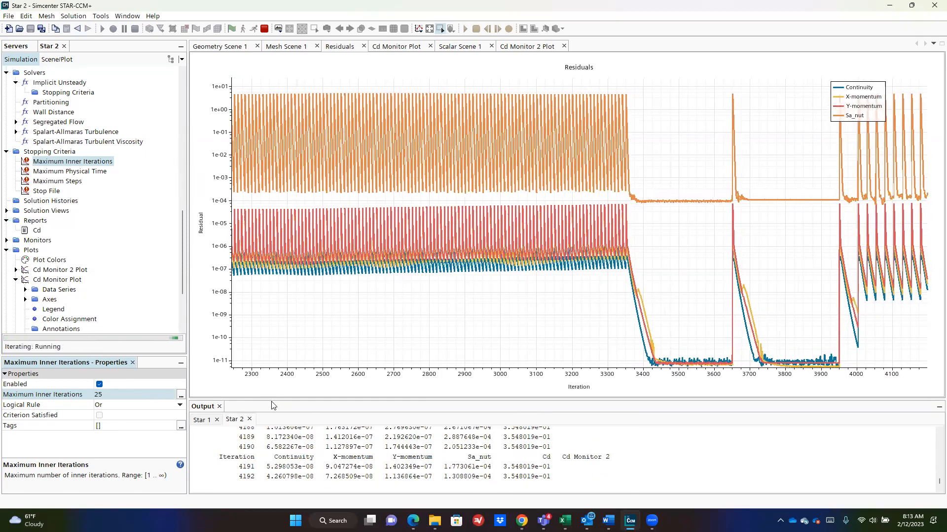
left_click(131, 394)
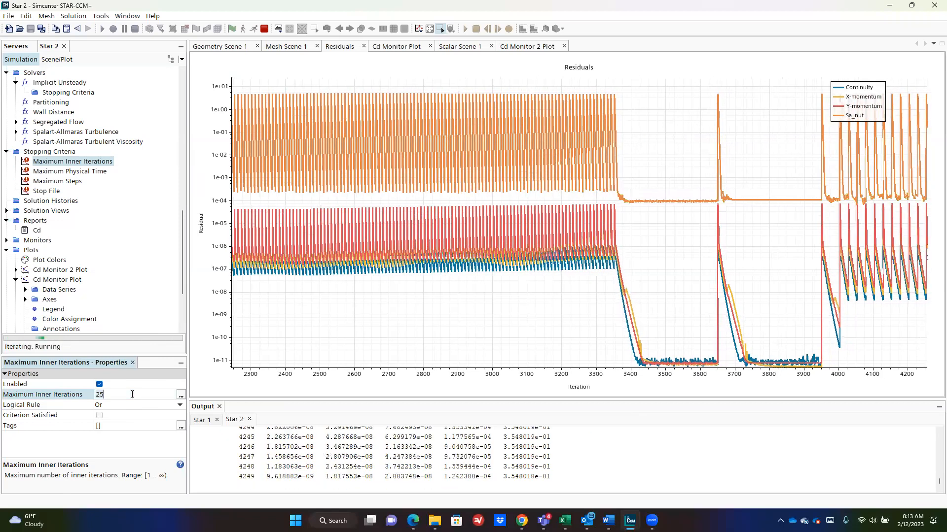
type("5")
key("Return")
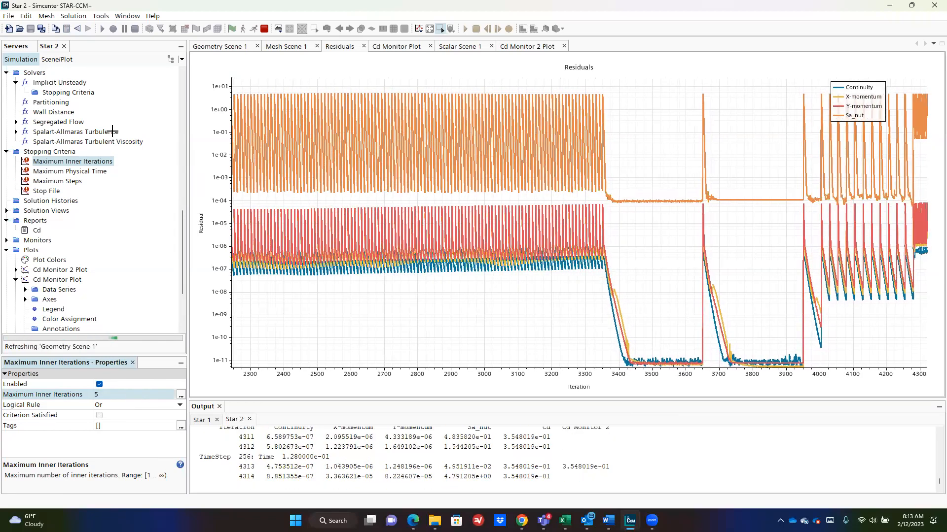
Step: Review the Cd Monitor 2, Cd Monitor and residuals plots, ending on the velocity contour scene
left_click(526, 47)
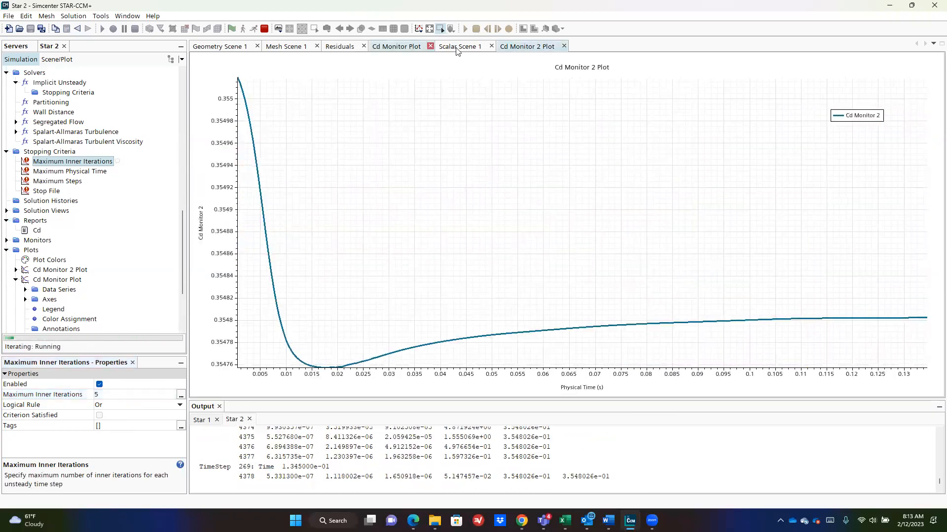
left_click(457, 49)
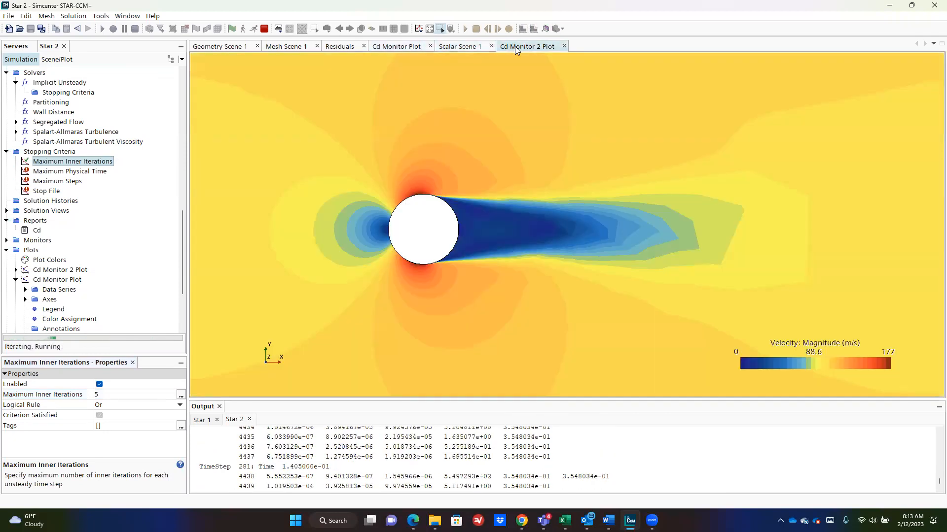
left_click(516, 49)
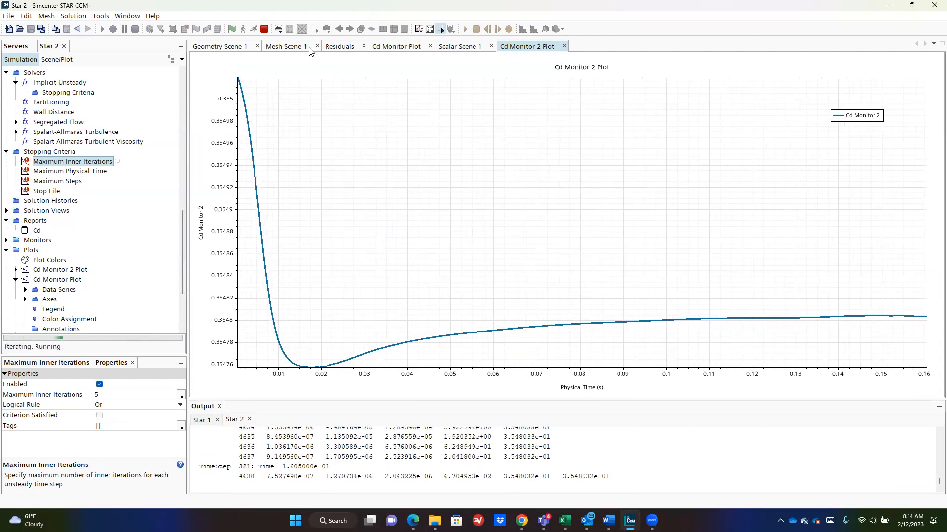
left_click(401, 49)
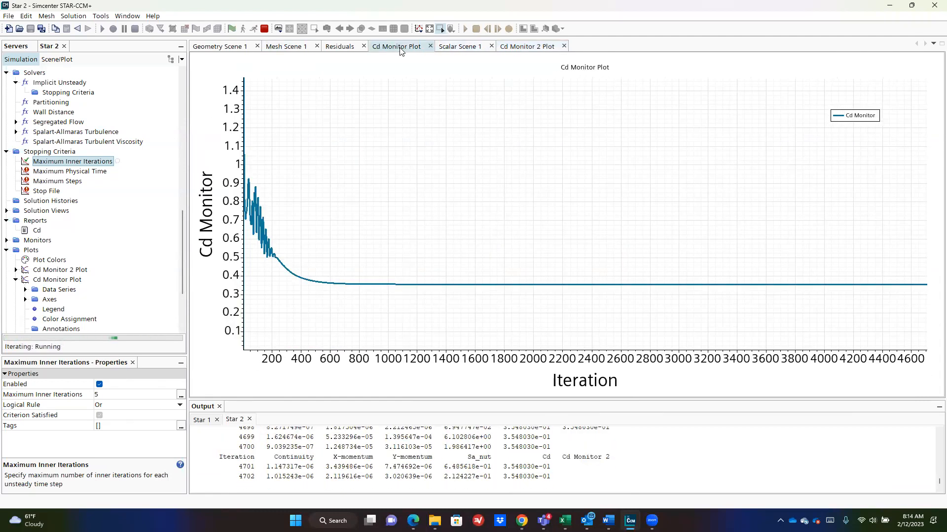
left_click(339, 46)
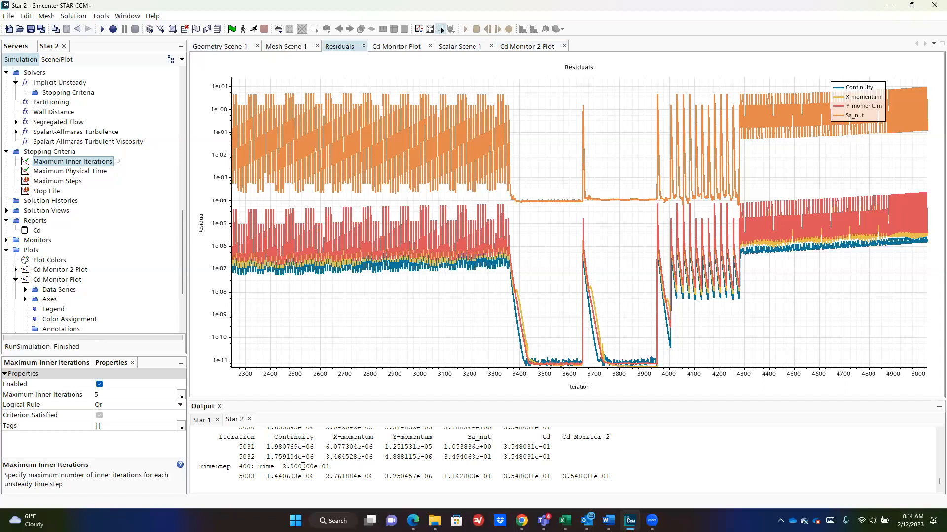
left_click(515, 48)
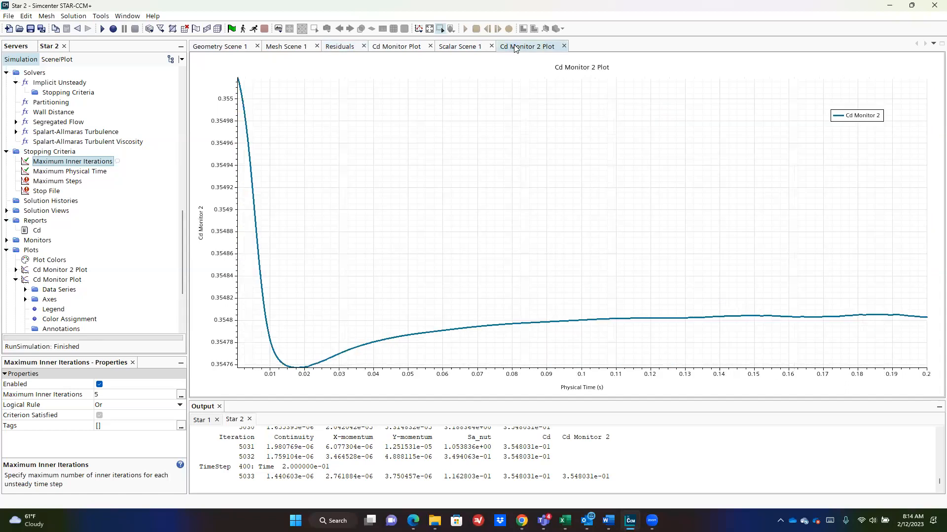
left_click(454, 48)
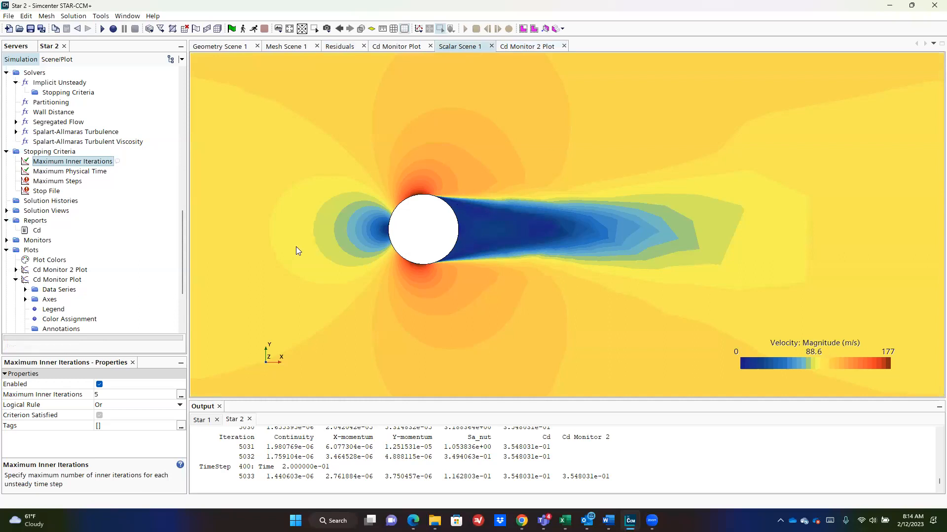
scroll(82, 217, "up", 15)
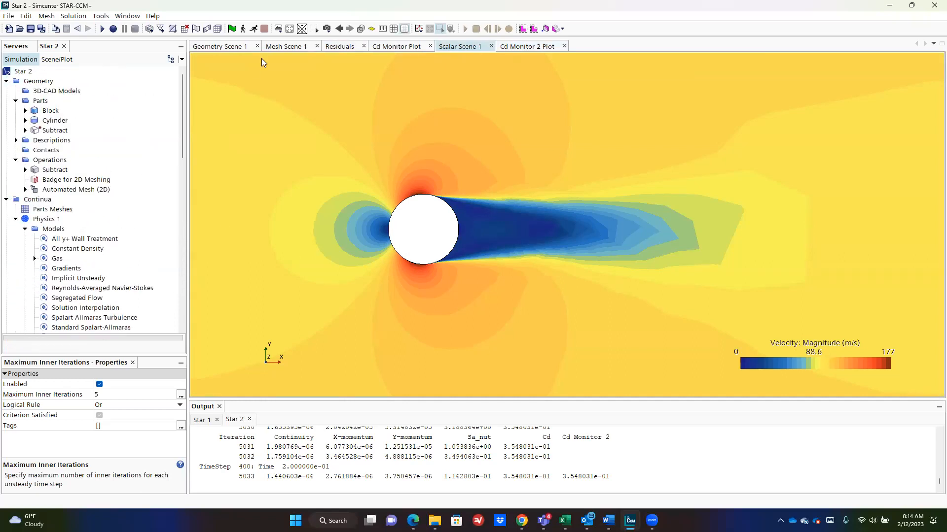
Step: Replace Physics 1's Implicit Unsteady time model with Steady
left_click(49, 219)
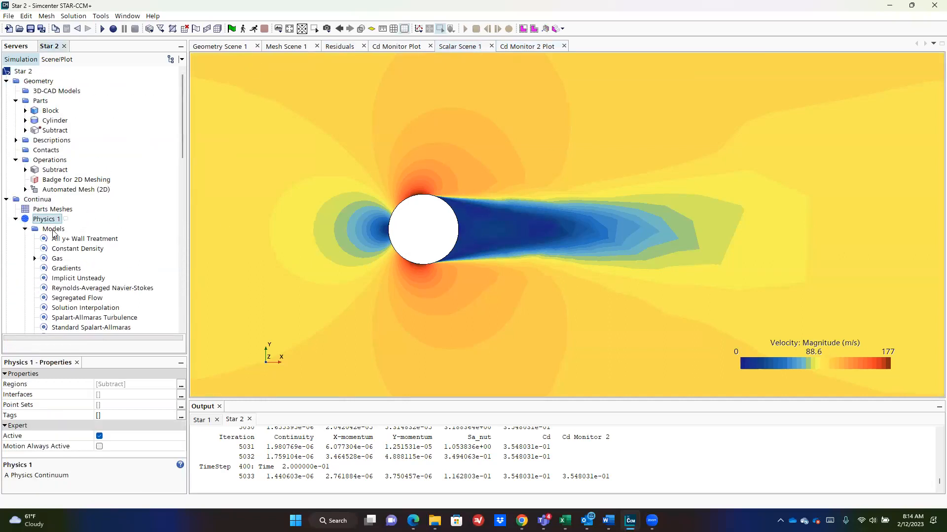
left_click(53, 229)
right_click(52, 229)
left_click(64, 235)
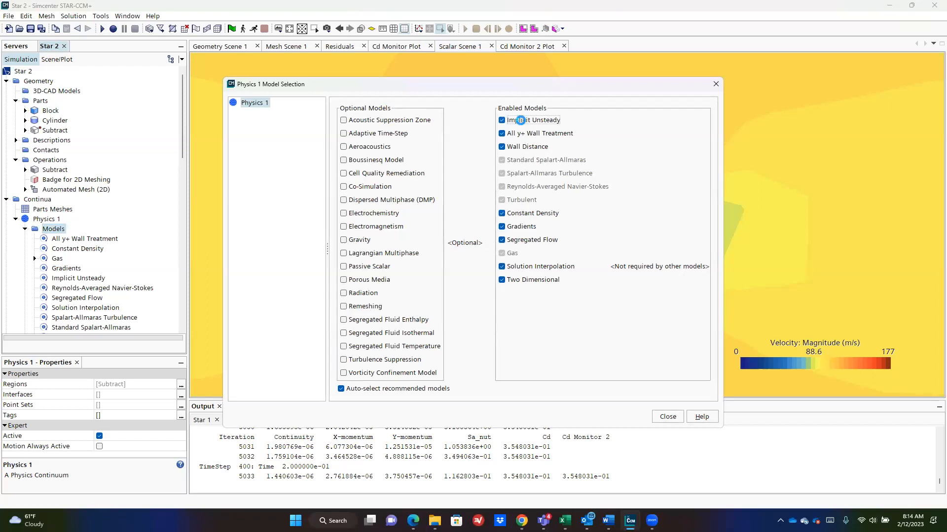
left_click(520, 120)
left_click(351, 146)
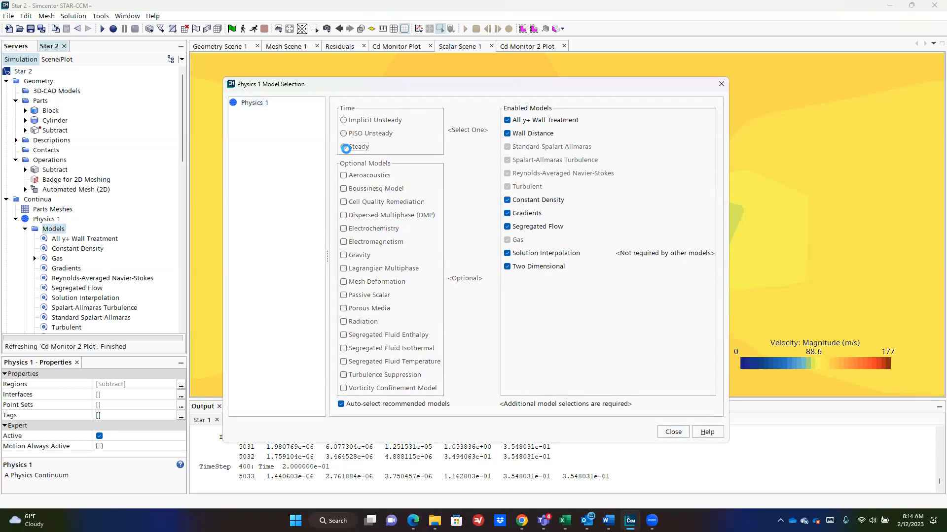
left_click(667, 403)
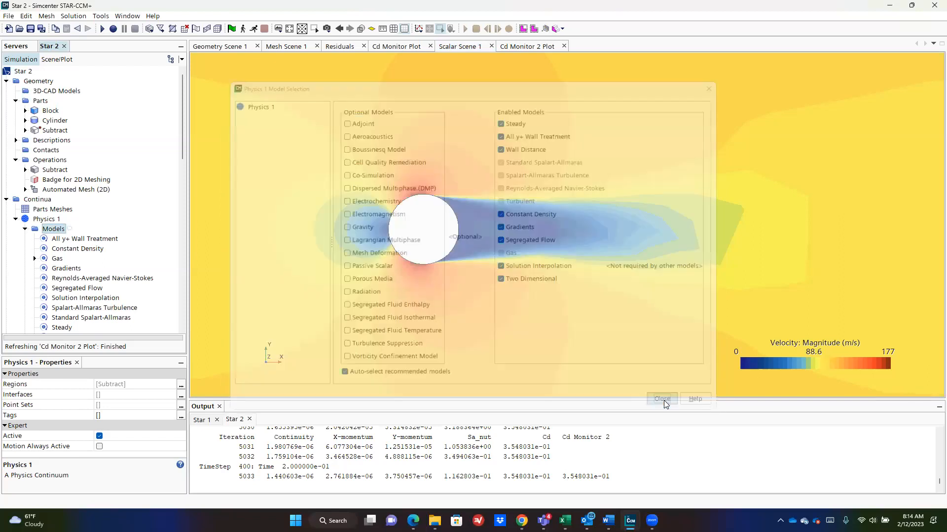
Step: Remove the wall treatment, wall distance, Spalart-Allmaras and RANS models, and make the flow Inviscid
right_click(44, 230)
left_click(96, 239)
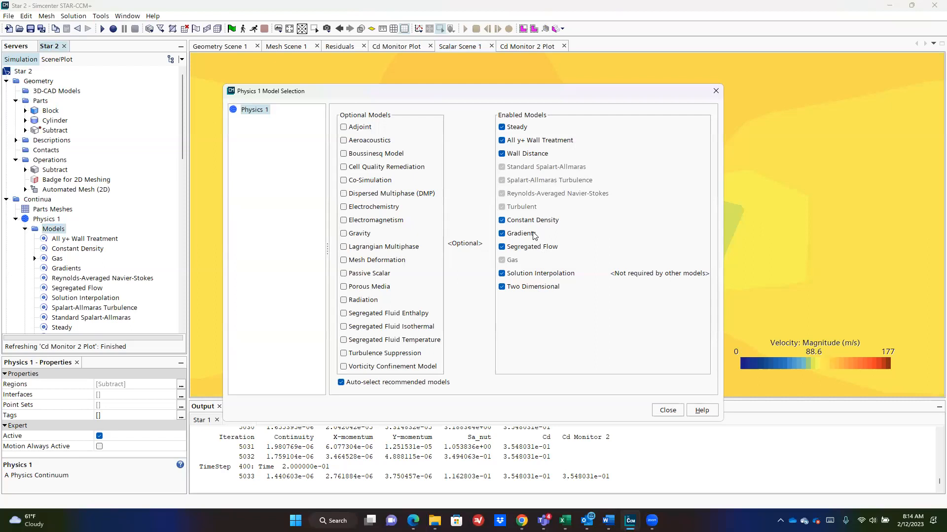
left_click(529, 142)
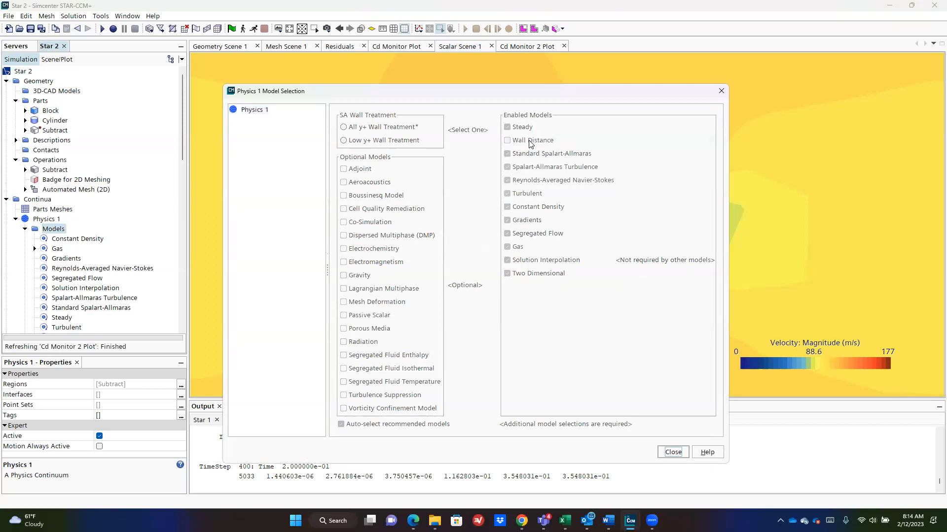
left_click(532, 142)
left_click(533, 142)
left_click(535, 143)
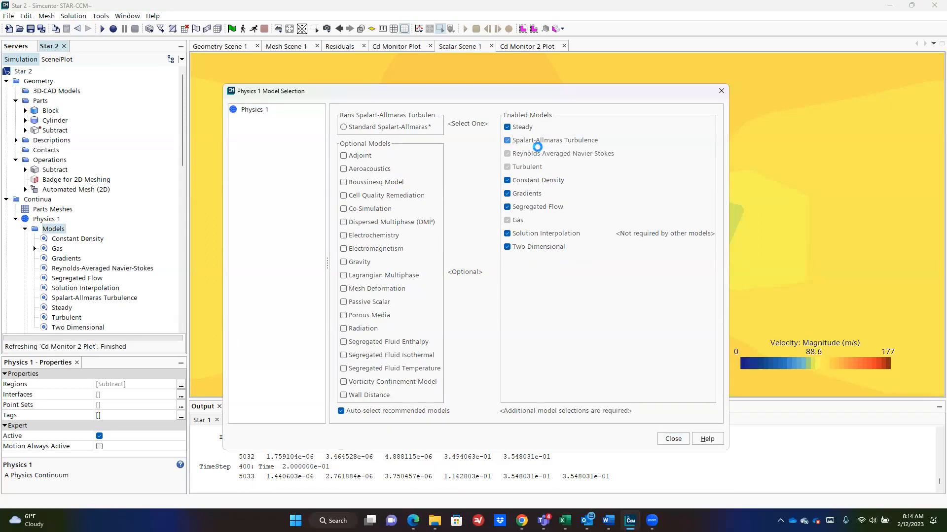
left_click(537, 142)
left_click(538, 143)
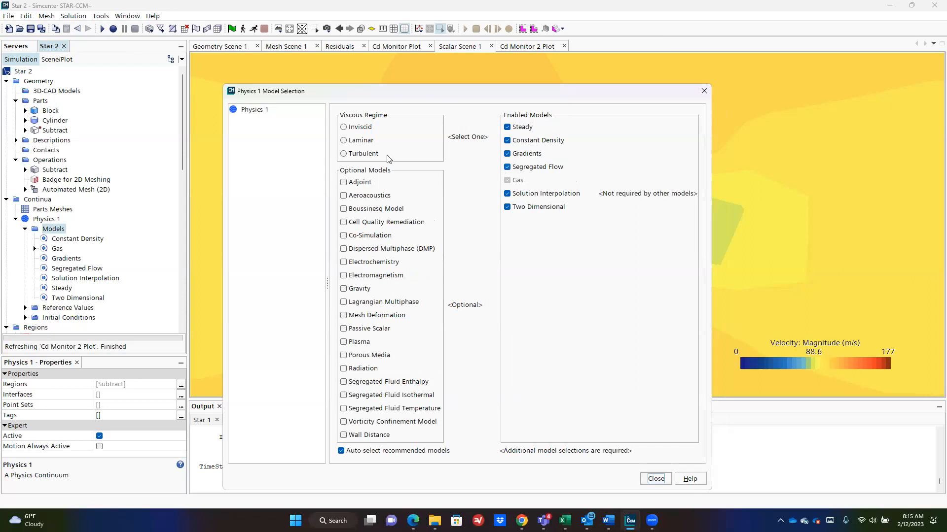
left_click(343, 127)
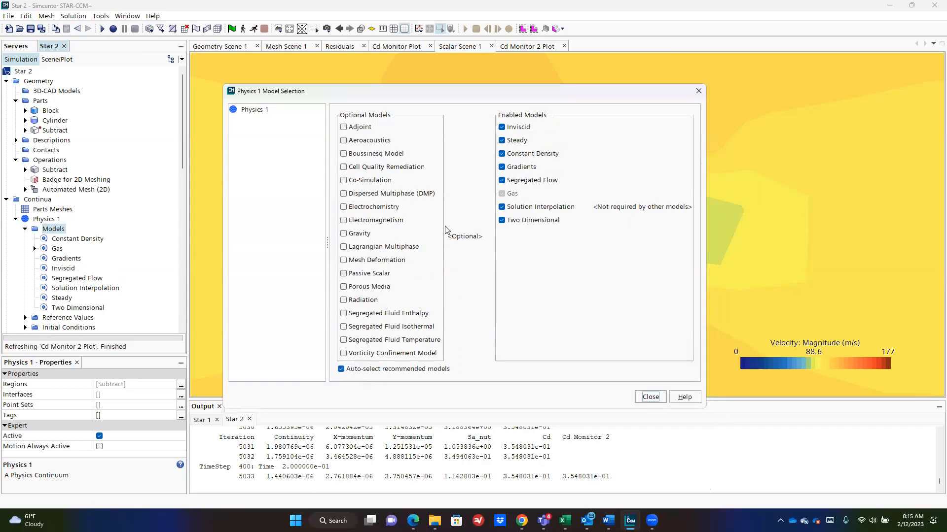
Step: Finish the model selection and clear the previous unsteady solution
left_click(651, 397)
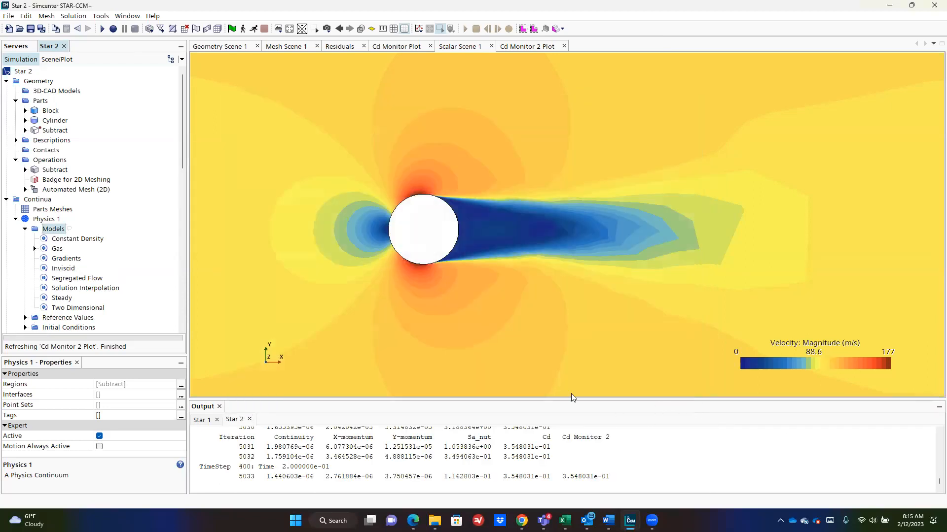
left_click(73, 16)
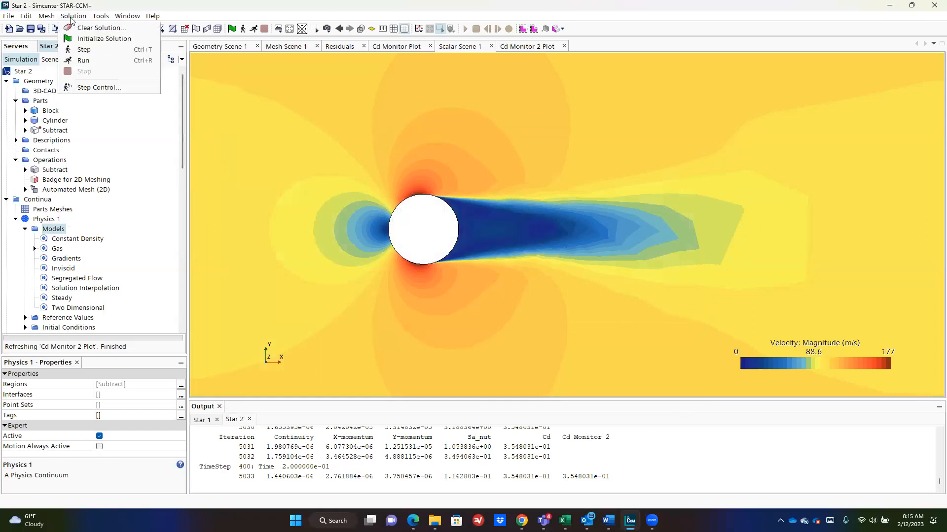
left_click(85, 29)
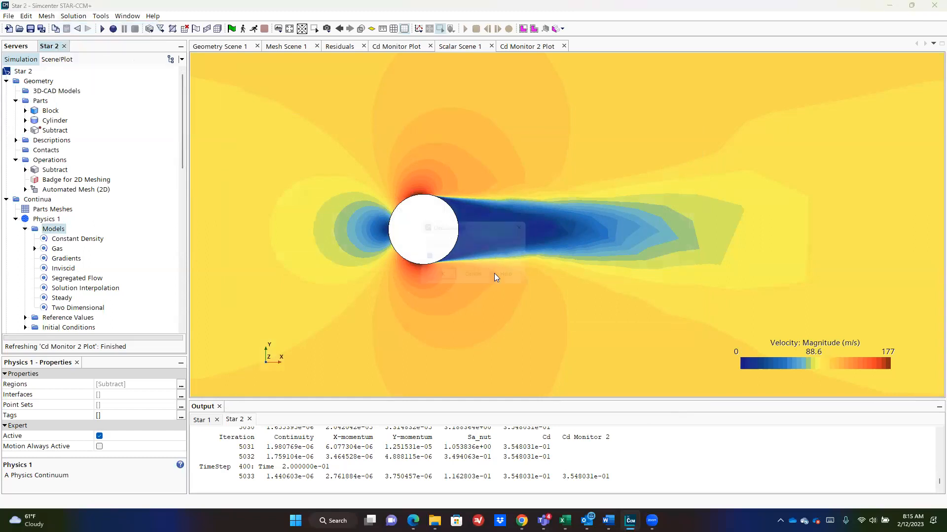
left_click(435, 276)
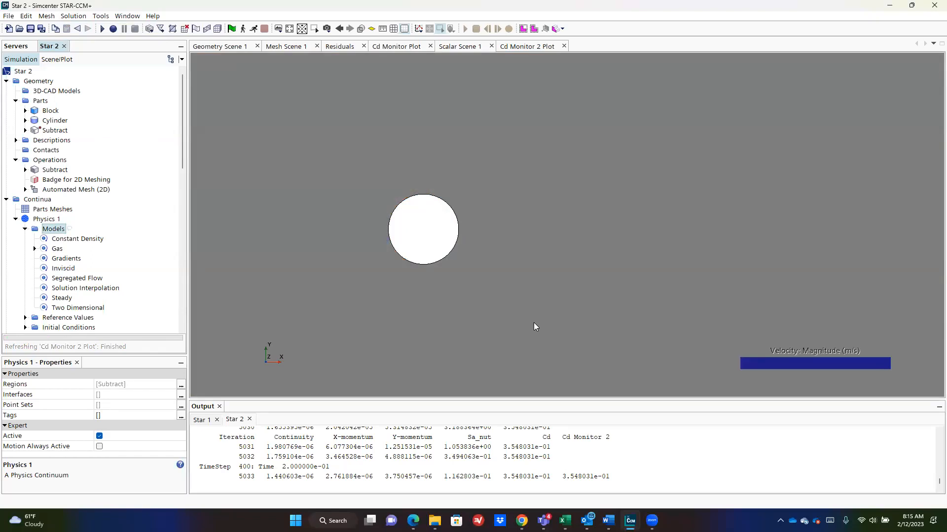
Step: Run the steady inviscid case while watching the velocity scene, then stop the solver
left_click(253, 29)
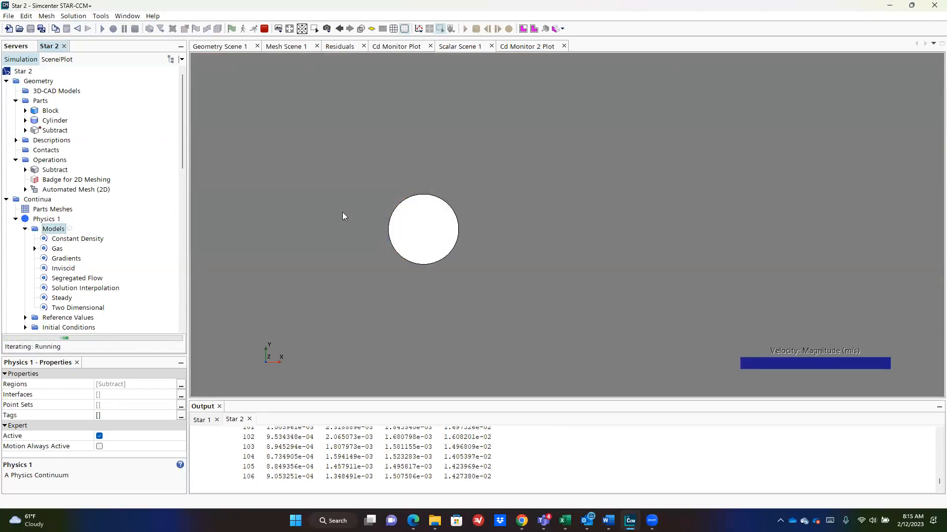
left_click(461, 48)
left_click(263, 31)
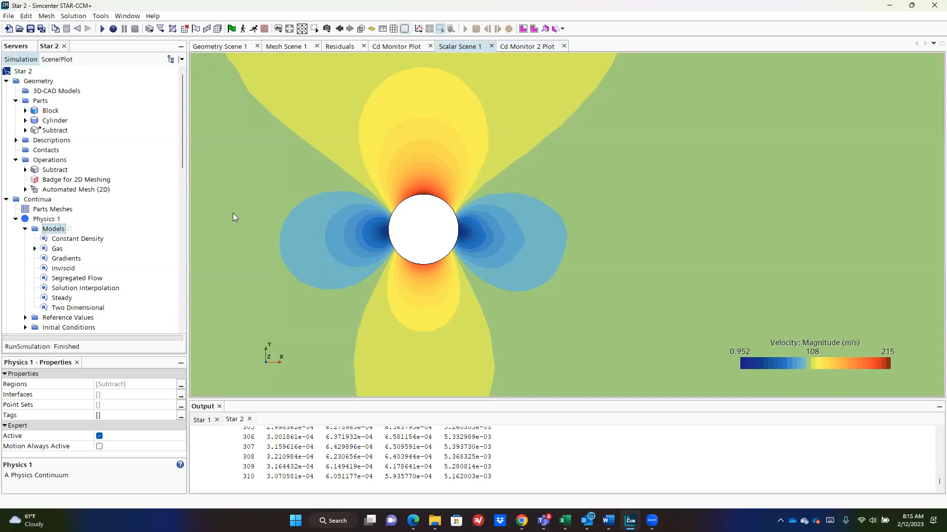
Step: Set the Scalar Scene 1 update trigger to Iteration
left_click(57, 59)
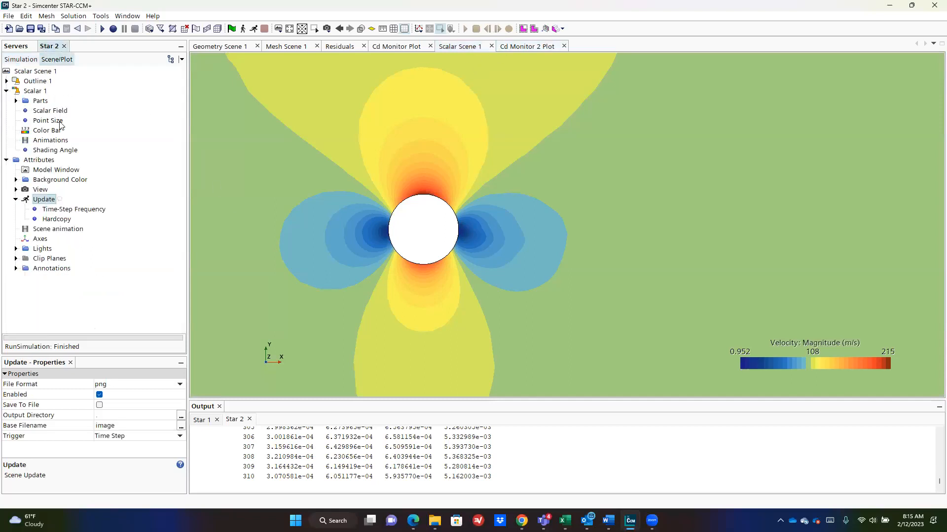
left_click(43, 210)
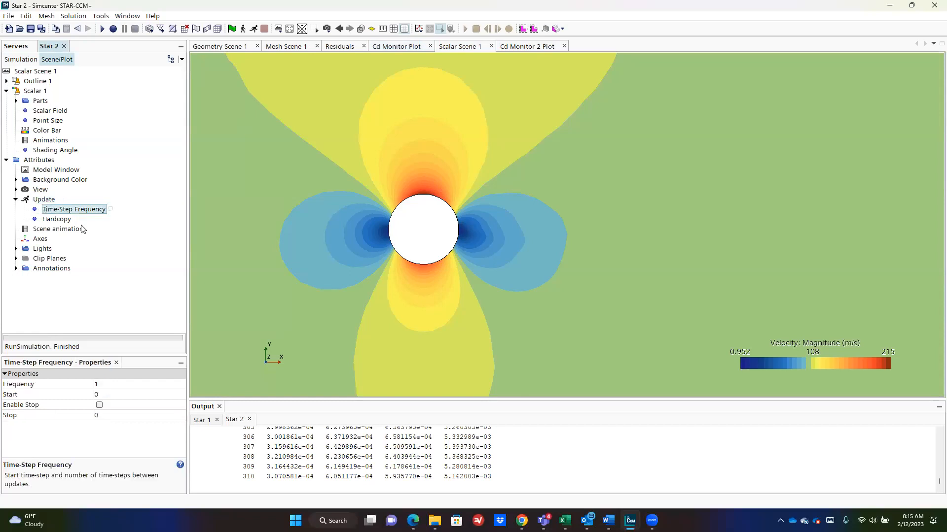
left_click(52, 200)
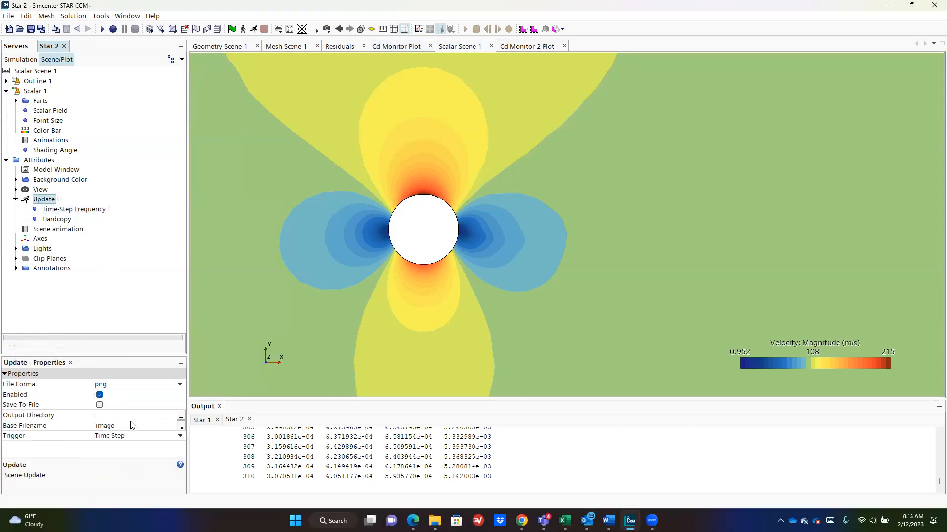
left_click(132, 425)
left_click(141, 435)
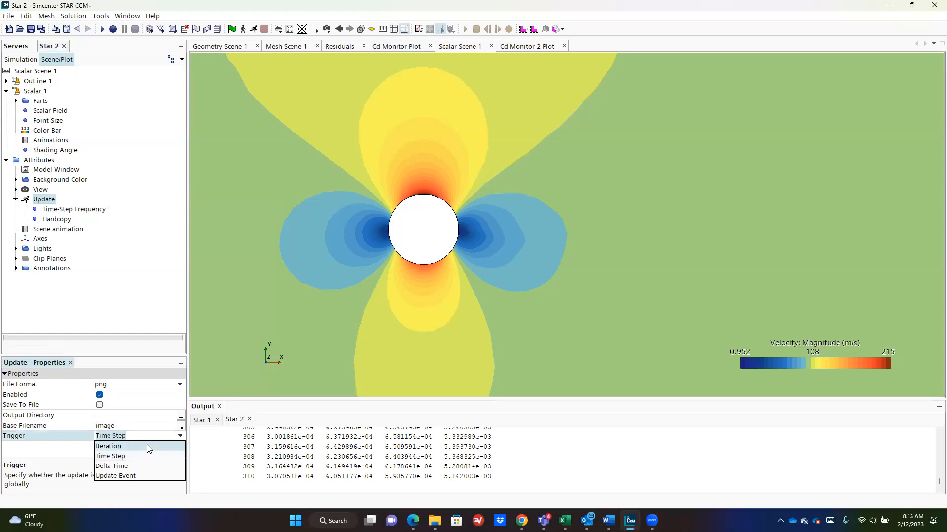
left_click(147, 446)
Step: Resume the solver, zoom into the velocity scene, then view the Cd Monitor 2 plot
left_click(254, 29)
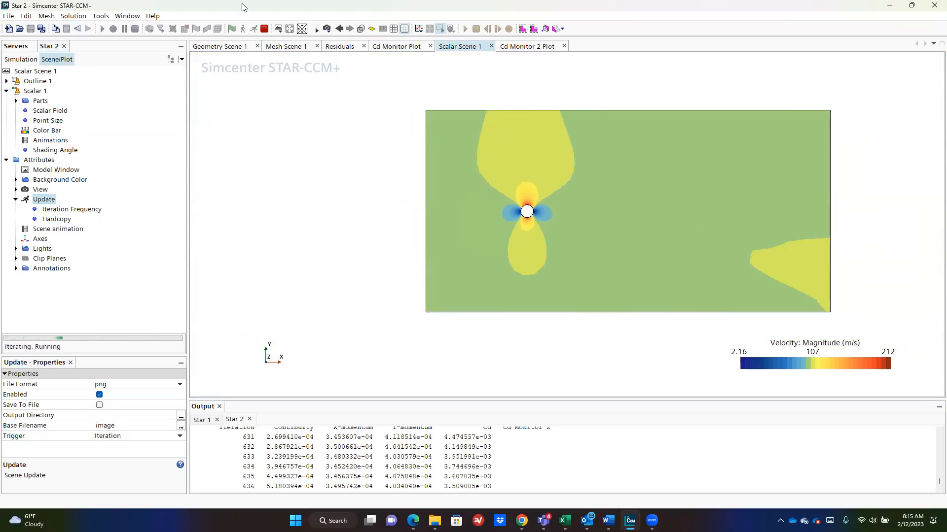
scroll(595, 247, "up", 3)
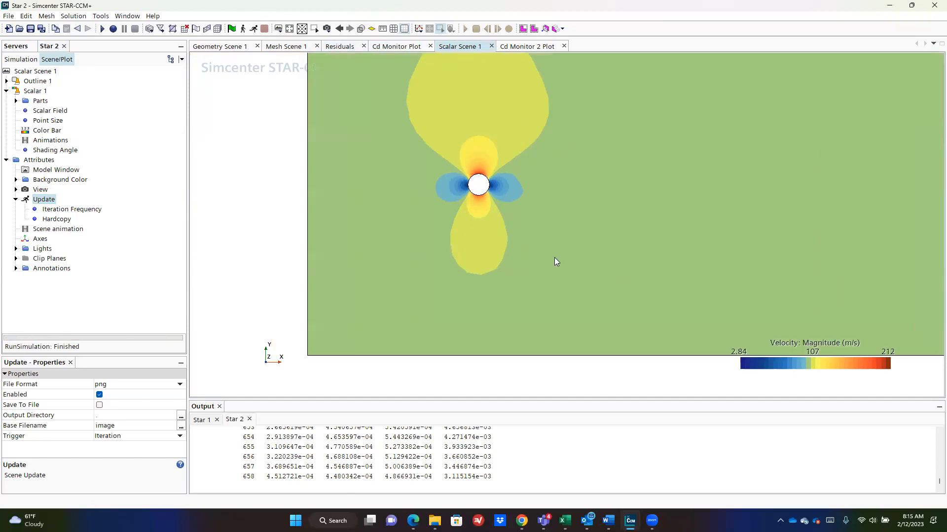
scroll(455, 197, "up", 1)
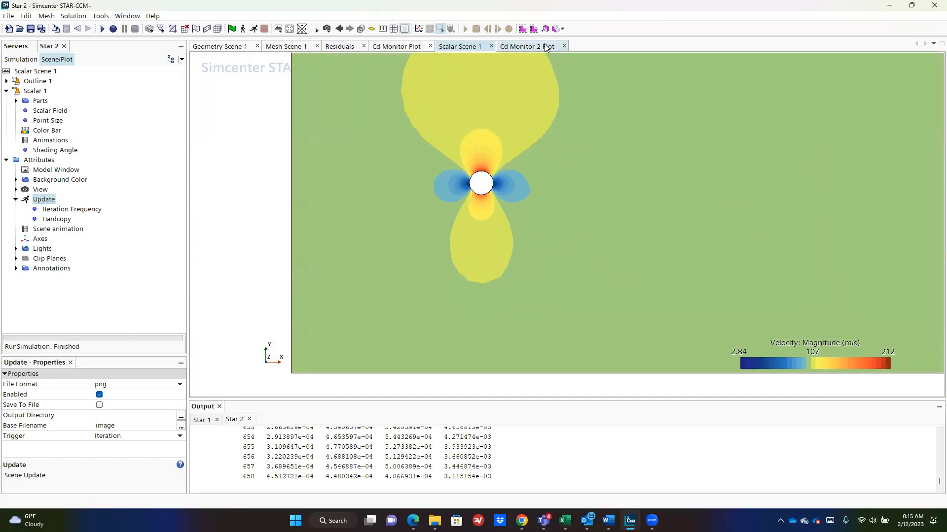
left_click(548, 47)
Step: Review the Cd Monitor plot, then the mesh and geometry scenes around the cylinder
left_click(380, 48)
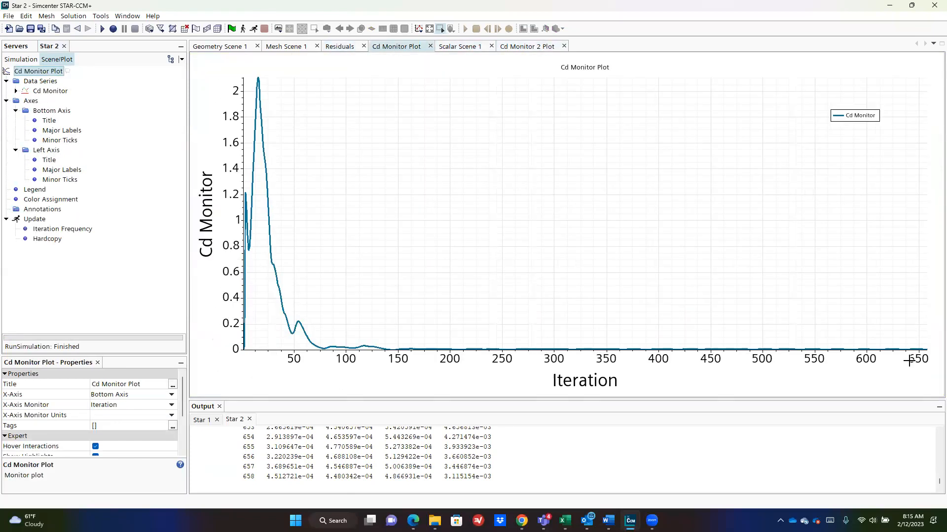
mouse_move(920, 348)
left_click(305, 46)
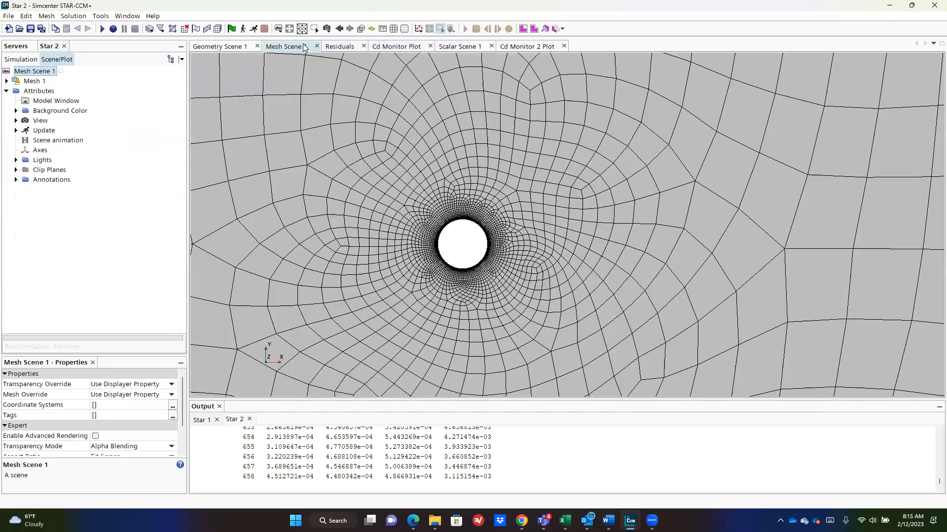
left_click(233, 47)
Step: Fit the residuals plot, zoom it to the 1 to 1e-05 range, then return to Cd Monitor
left_click(339, 47)
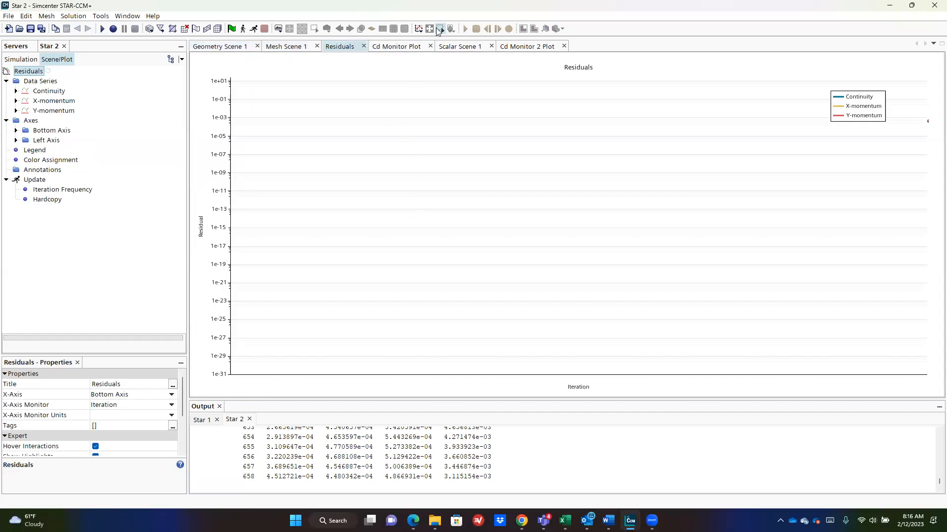
left_click(433, 30)
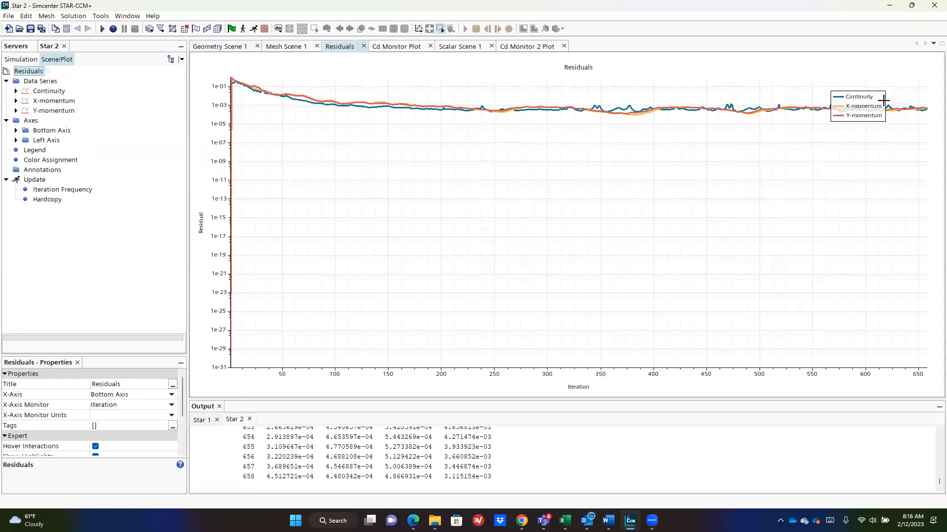
left_click_drag(234, 68, 938, 124)
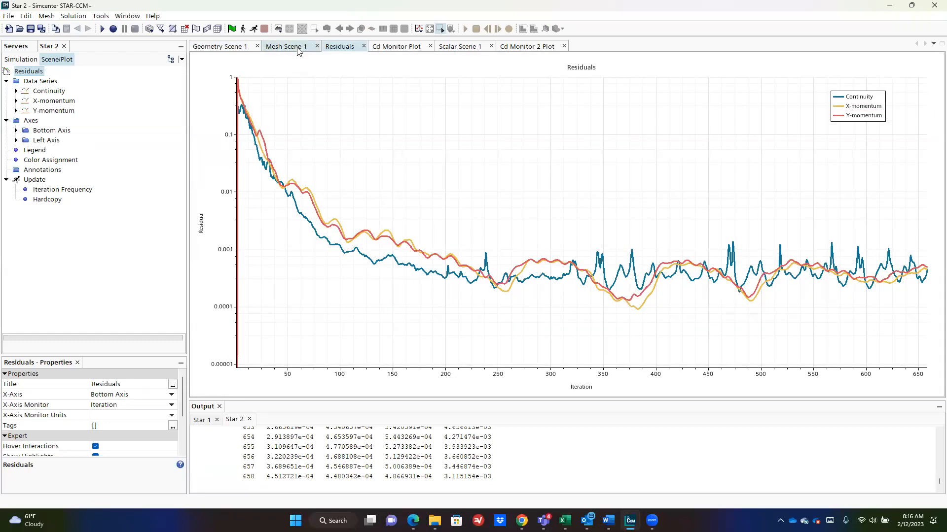
left_click(405, 47)
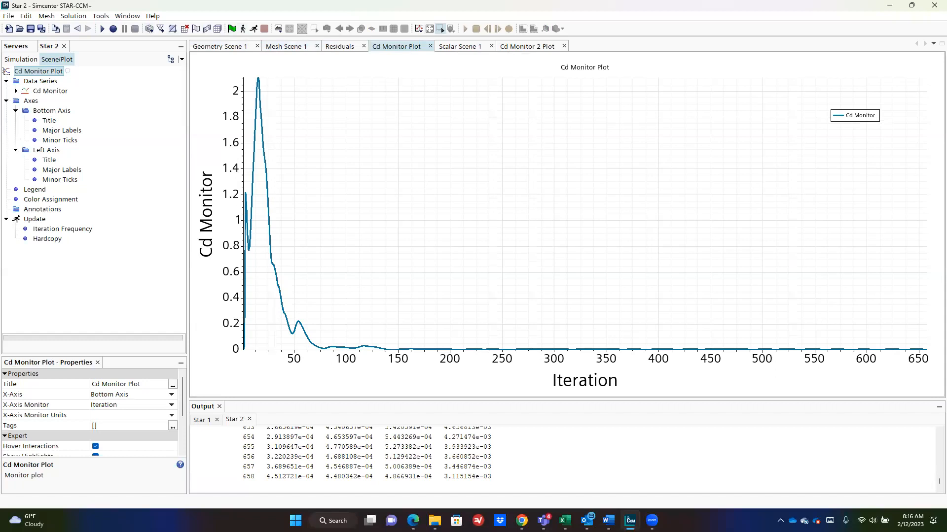